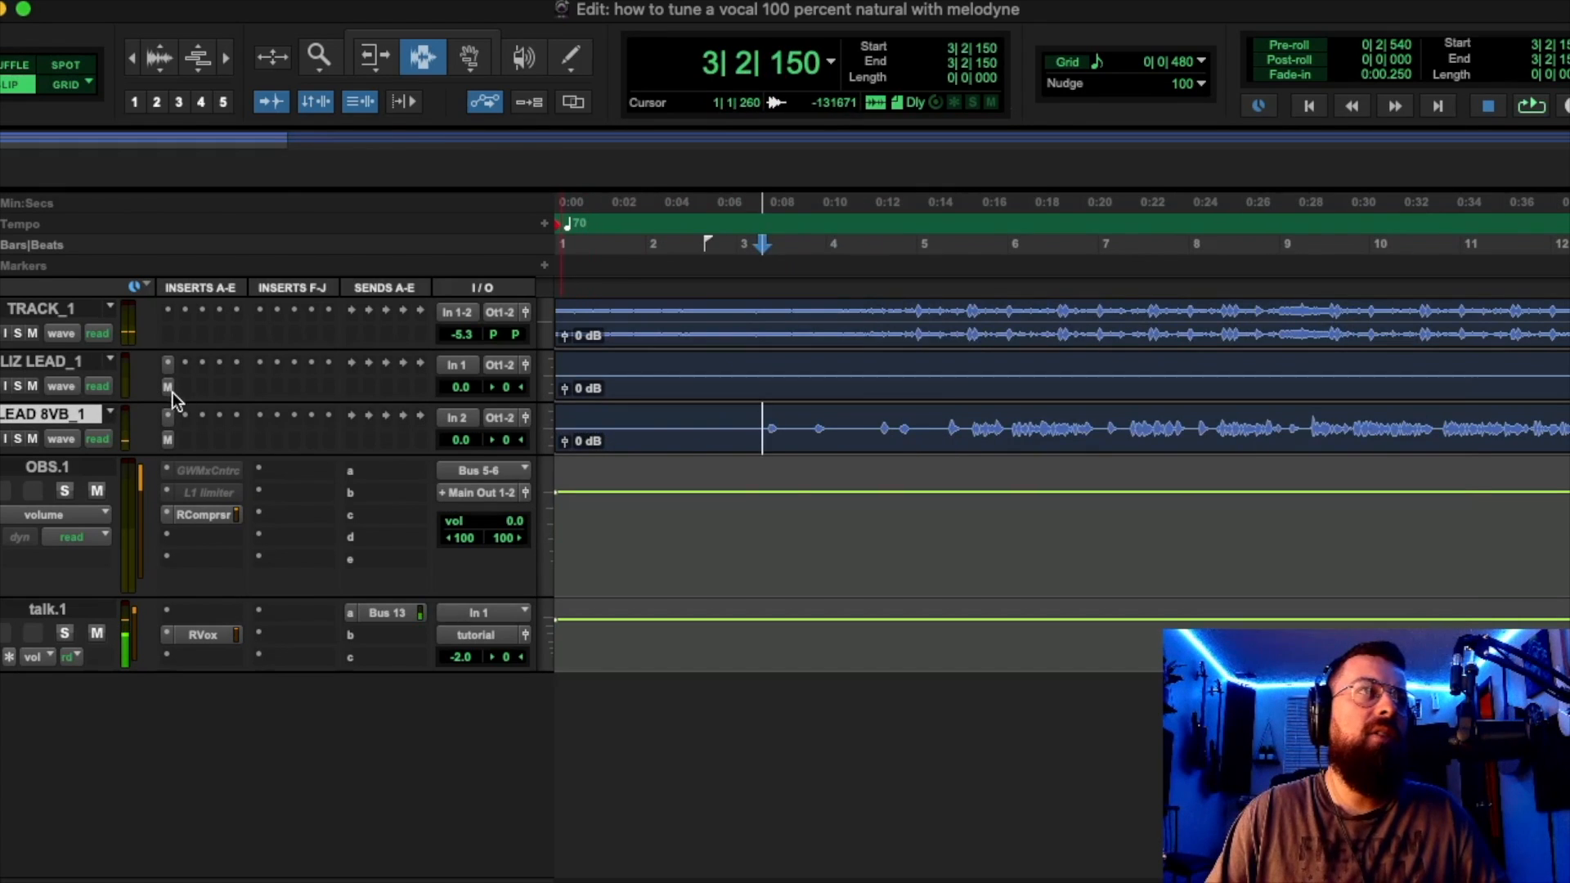
# Open the Melodyne insert and show it for the LEAD 8VB_1 track.
pyautogui.click(170, 388)
pyautogui.click(364, 119)
pyautogui.click(365, 139)
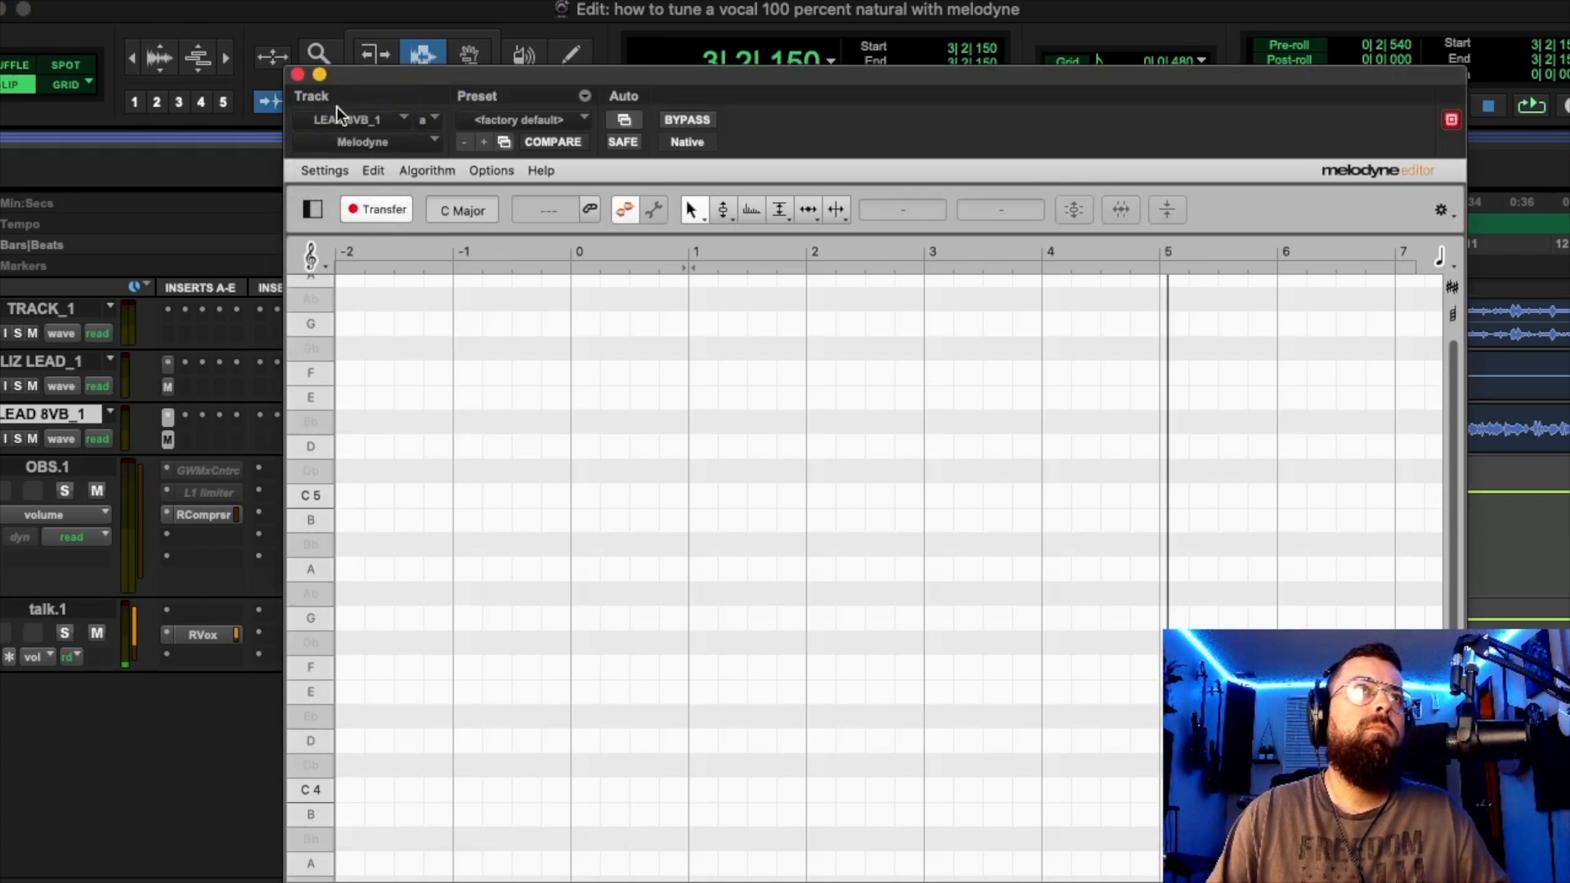
# Open the Commit options for the two lead vocal tracks.
pyautogui.rightClick(43, 357)
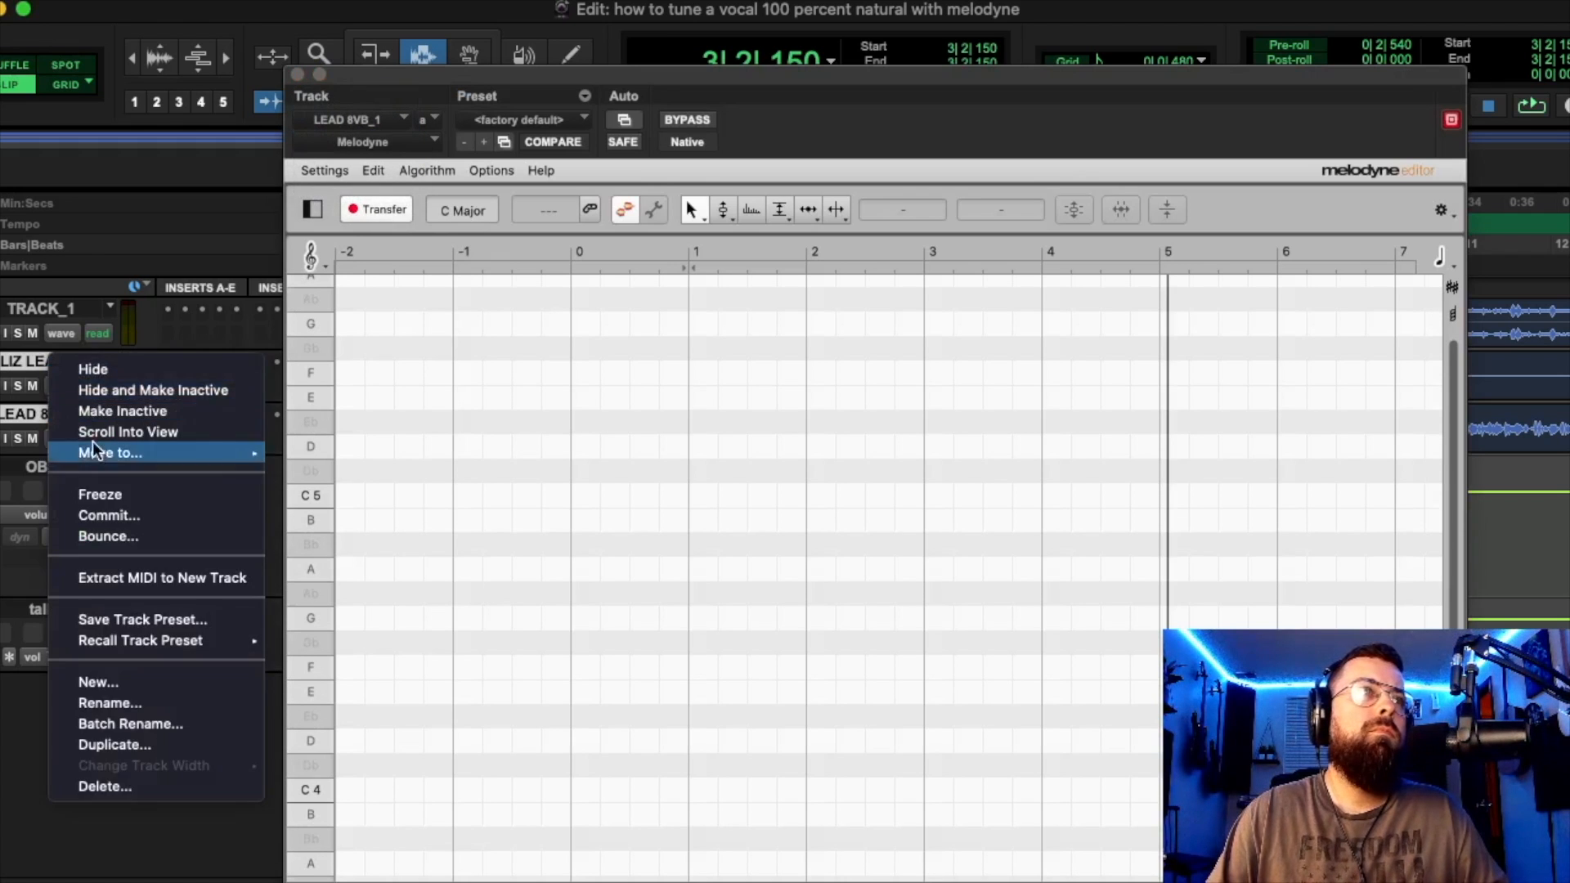
pyautogui.click(135, 515)
pyautogui.click(850, 488)
pyautogui.click(848, 532)
pyautogui.click(909, 541)
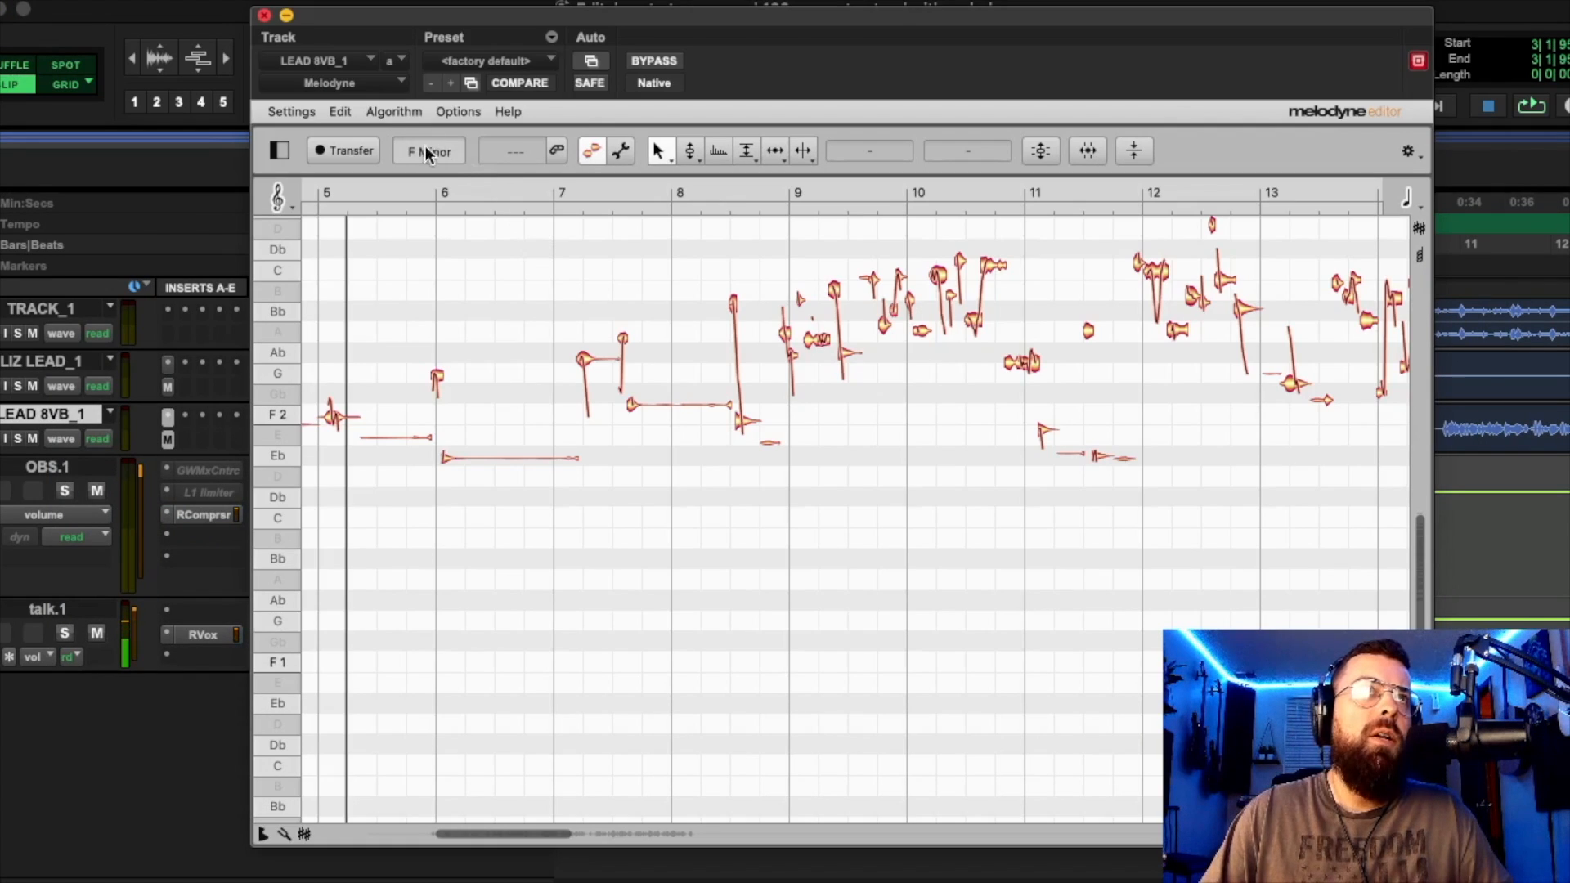
# Listen to the vocal with the backing track and set the Melodyne scale to G Minor.
pyautogui.press('space')
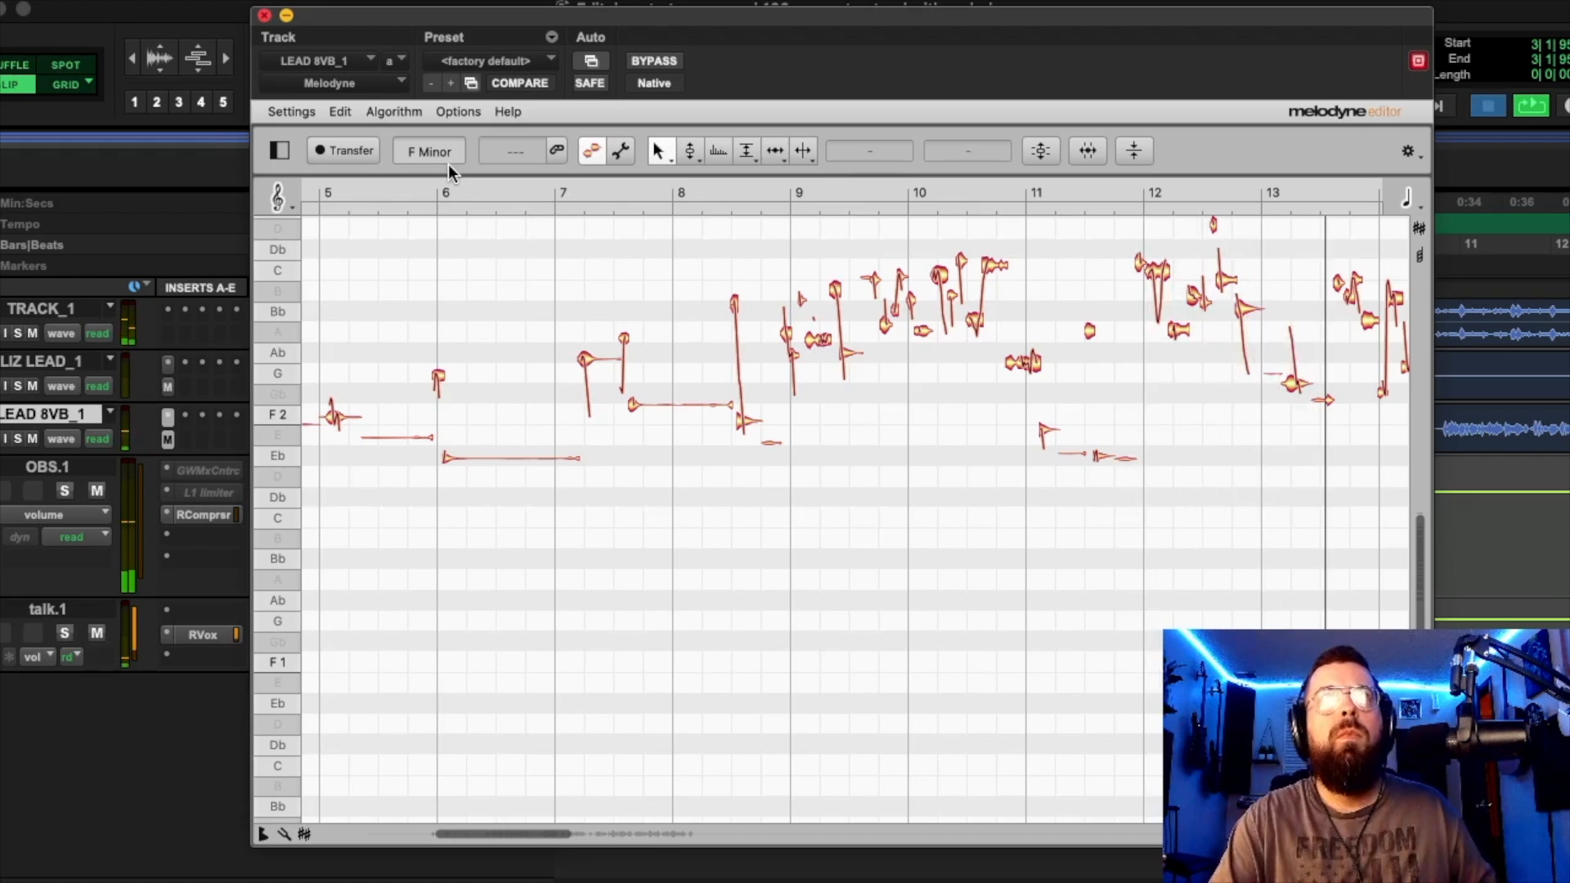
pyautogui.press('space')
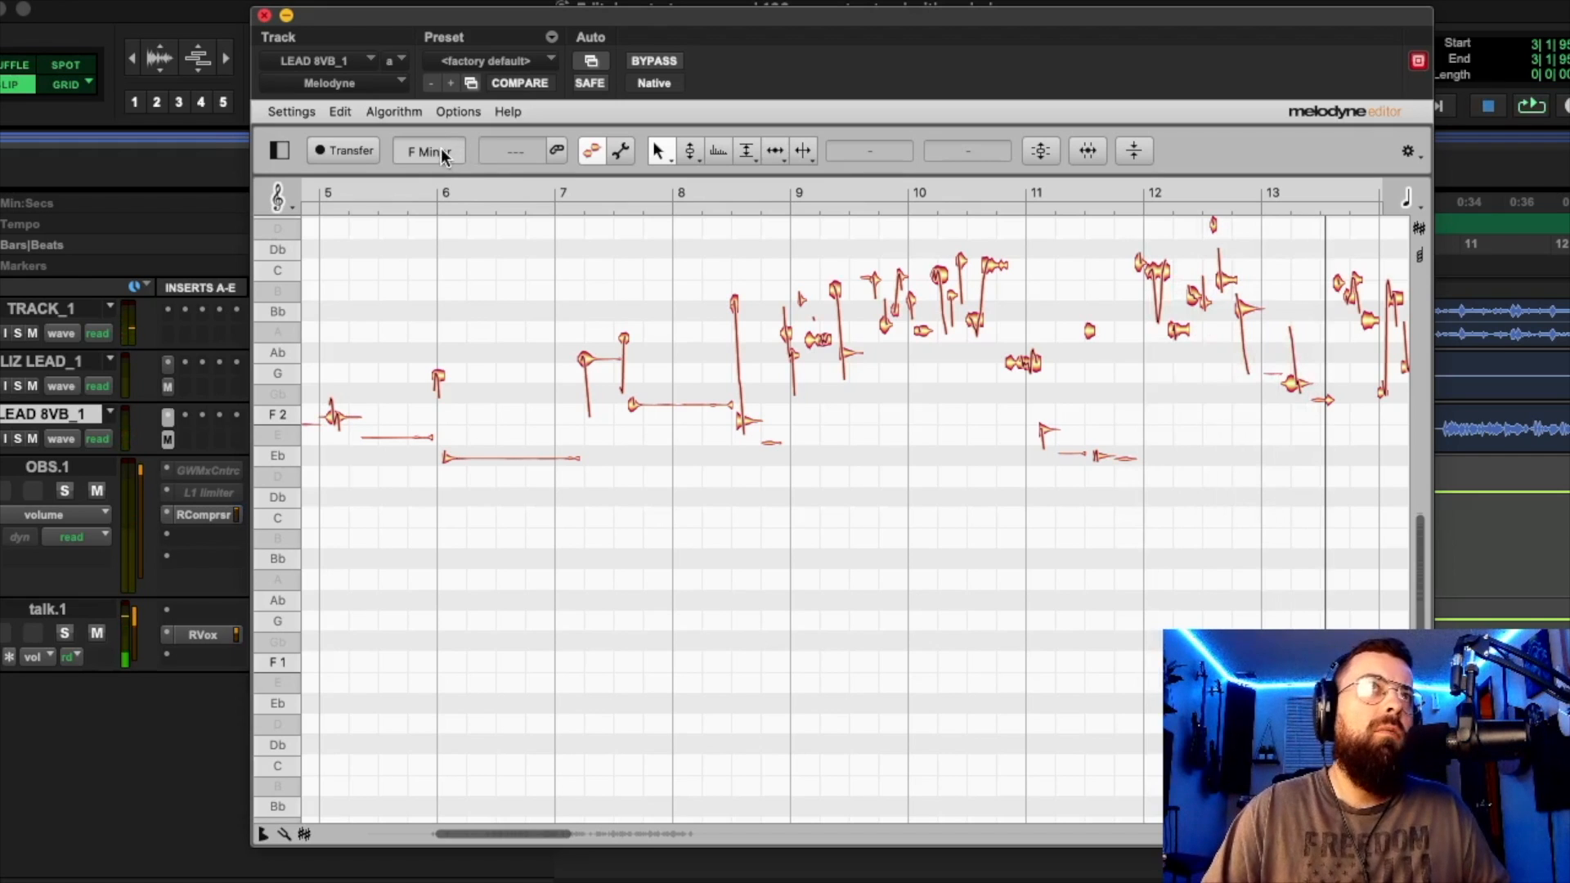
pyautogui.write('G')
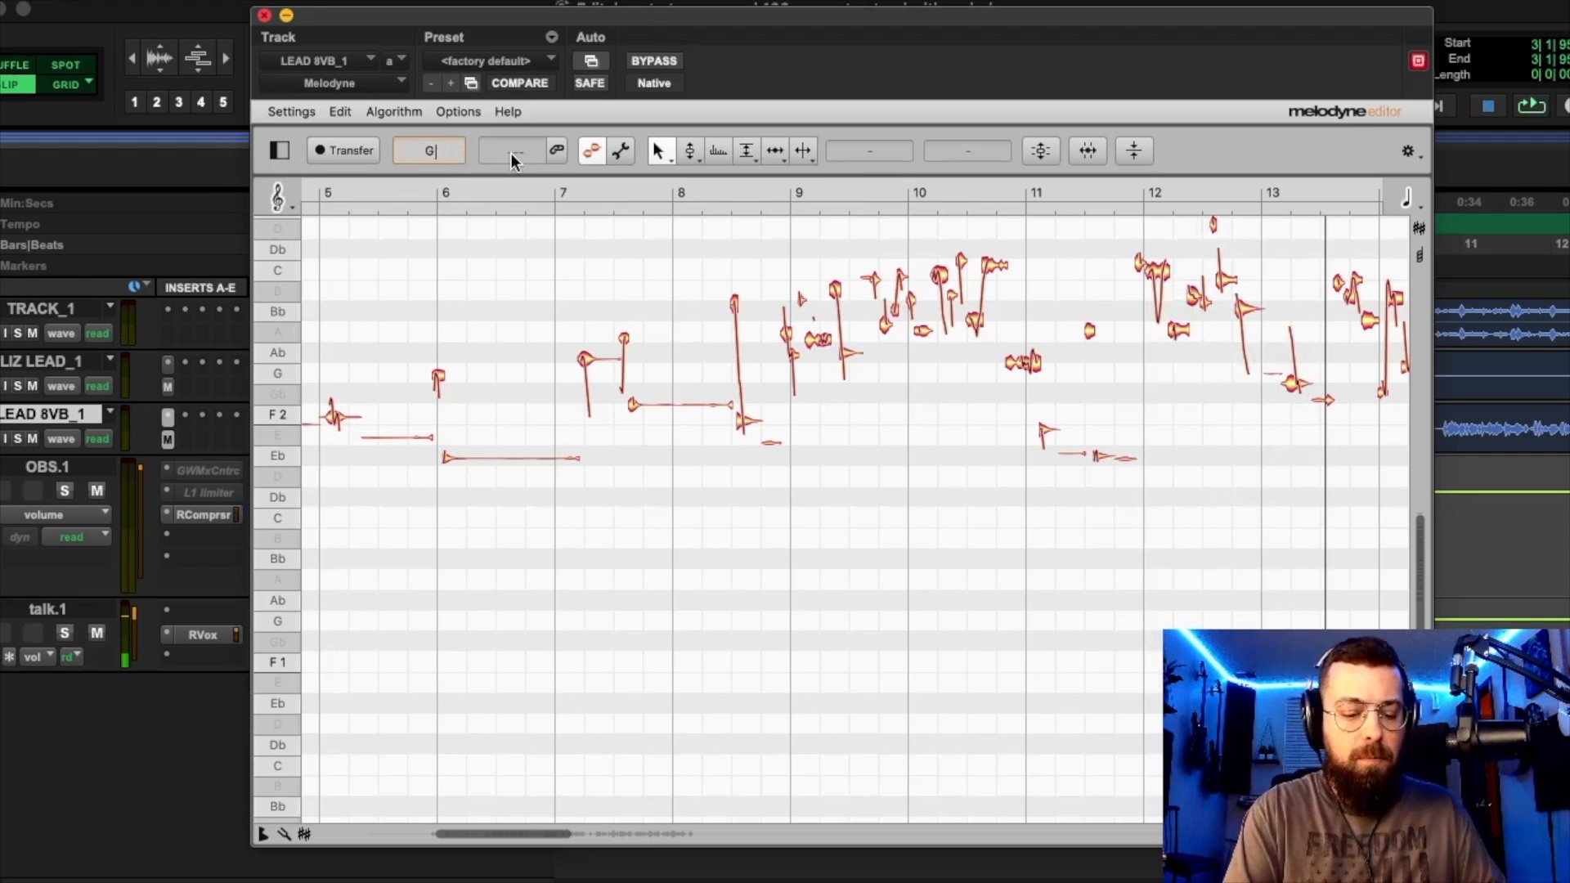
pyautogui.press('Return')
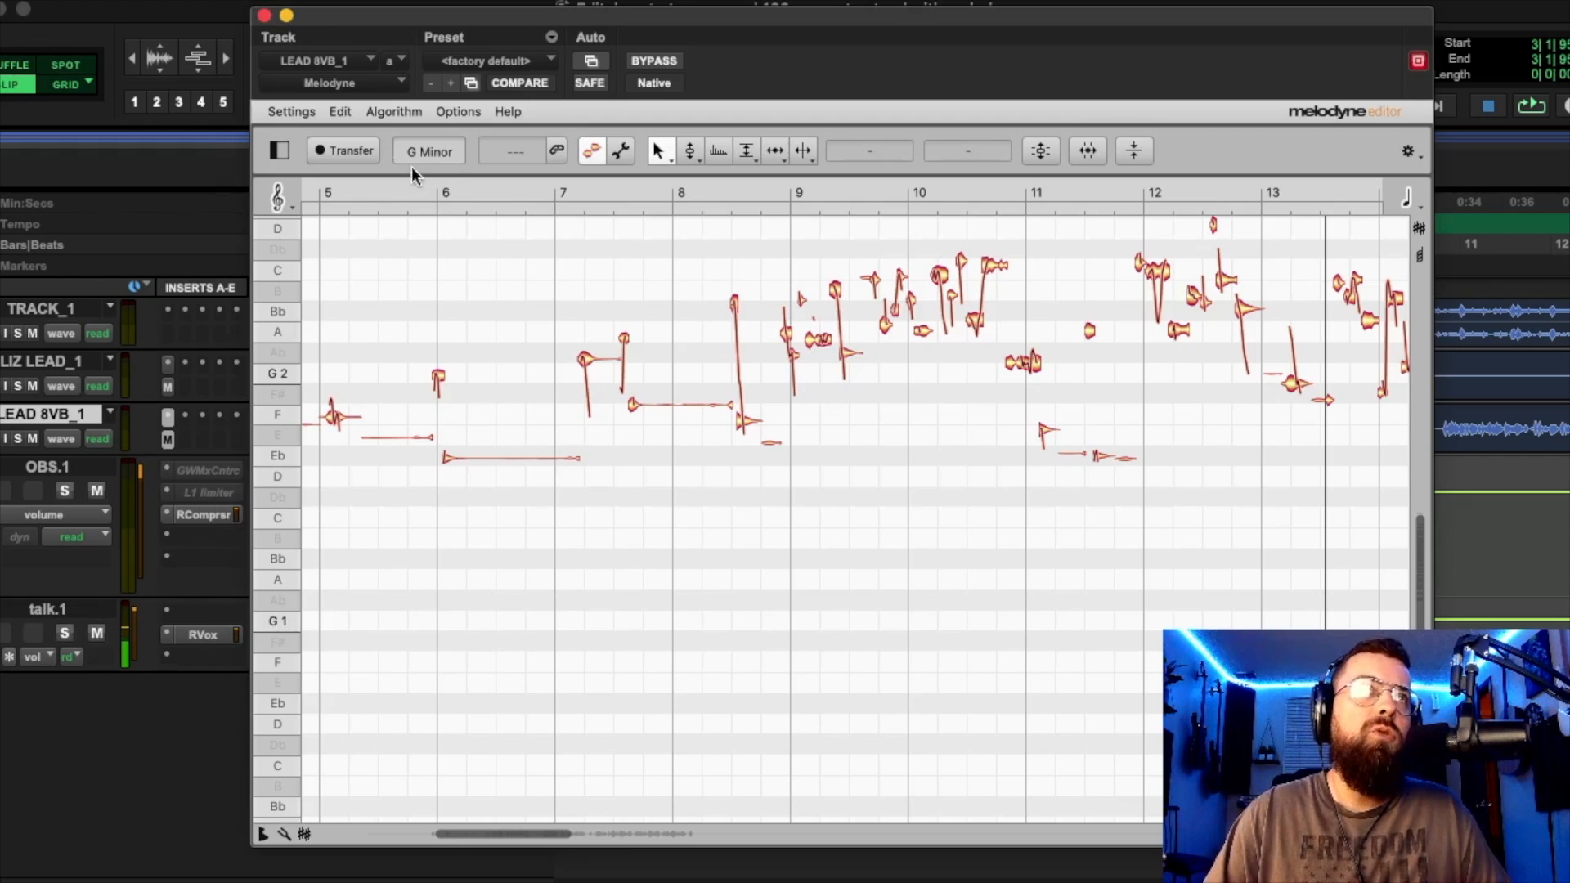
# Set the pitch grid to Key Snap.
pyautogui.click(394, 111)
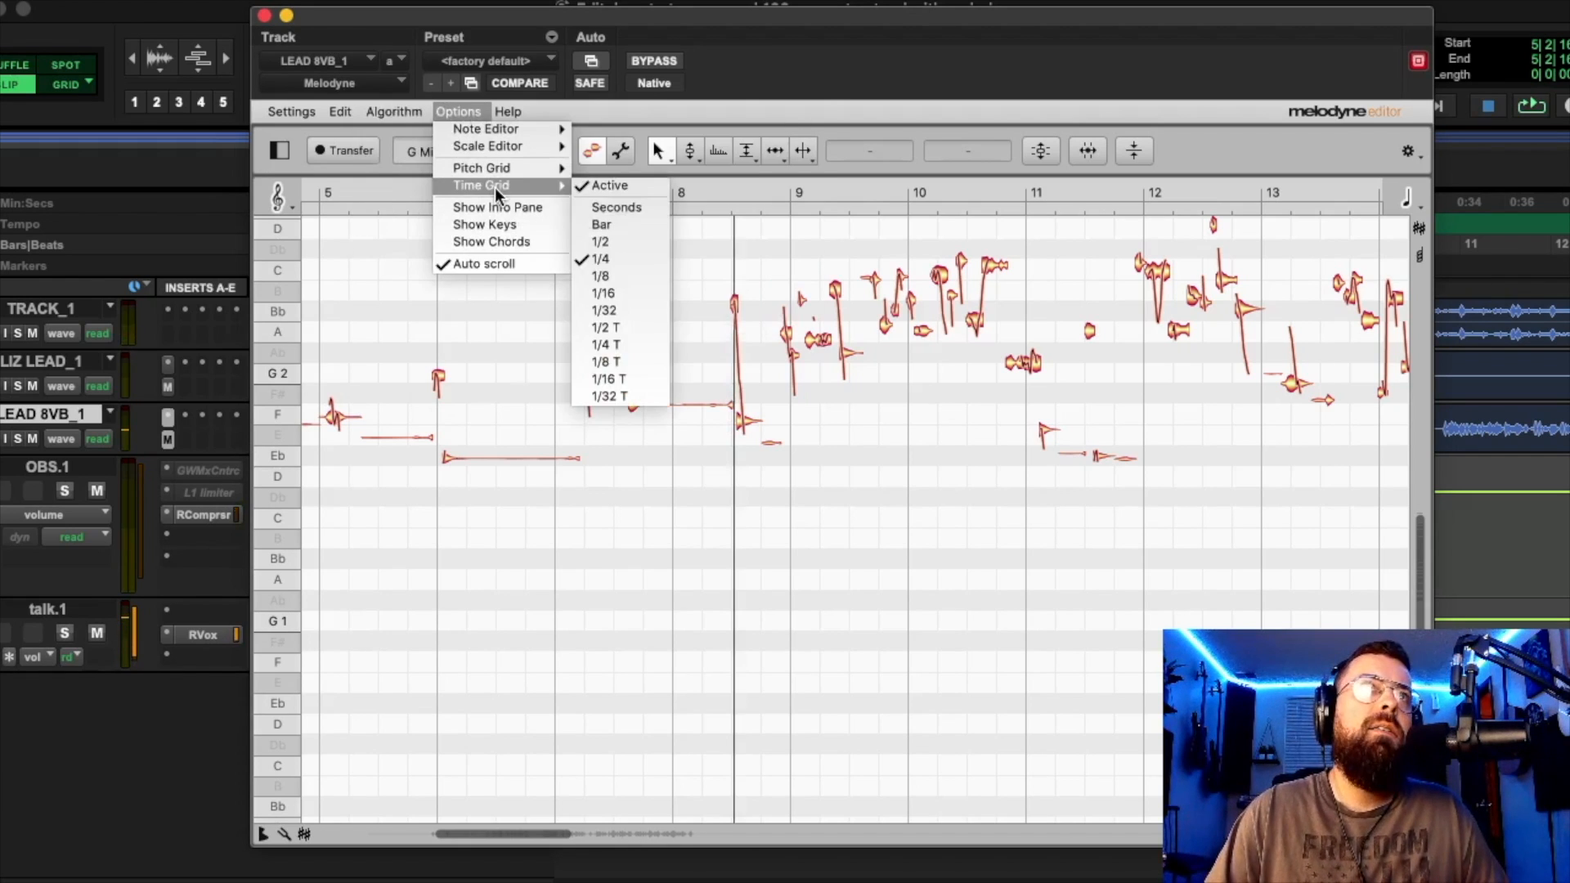
pyautogui.moveTo(501, 170)
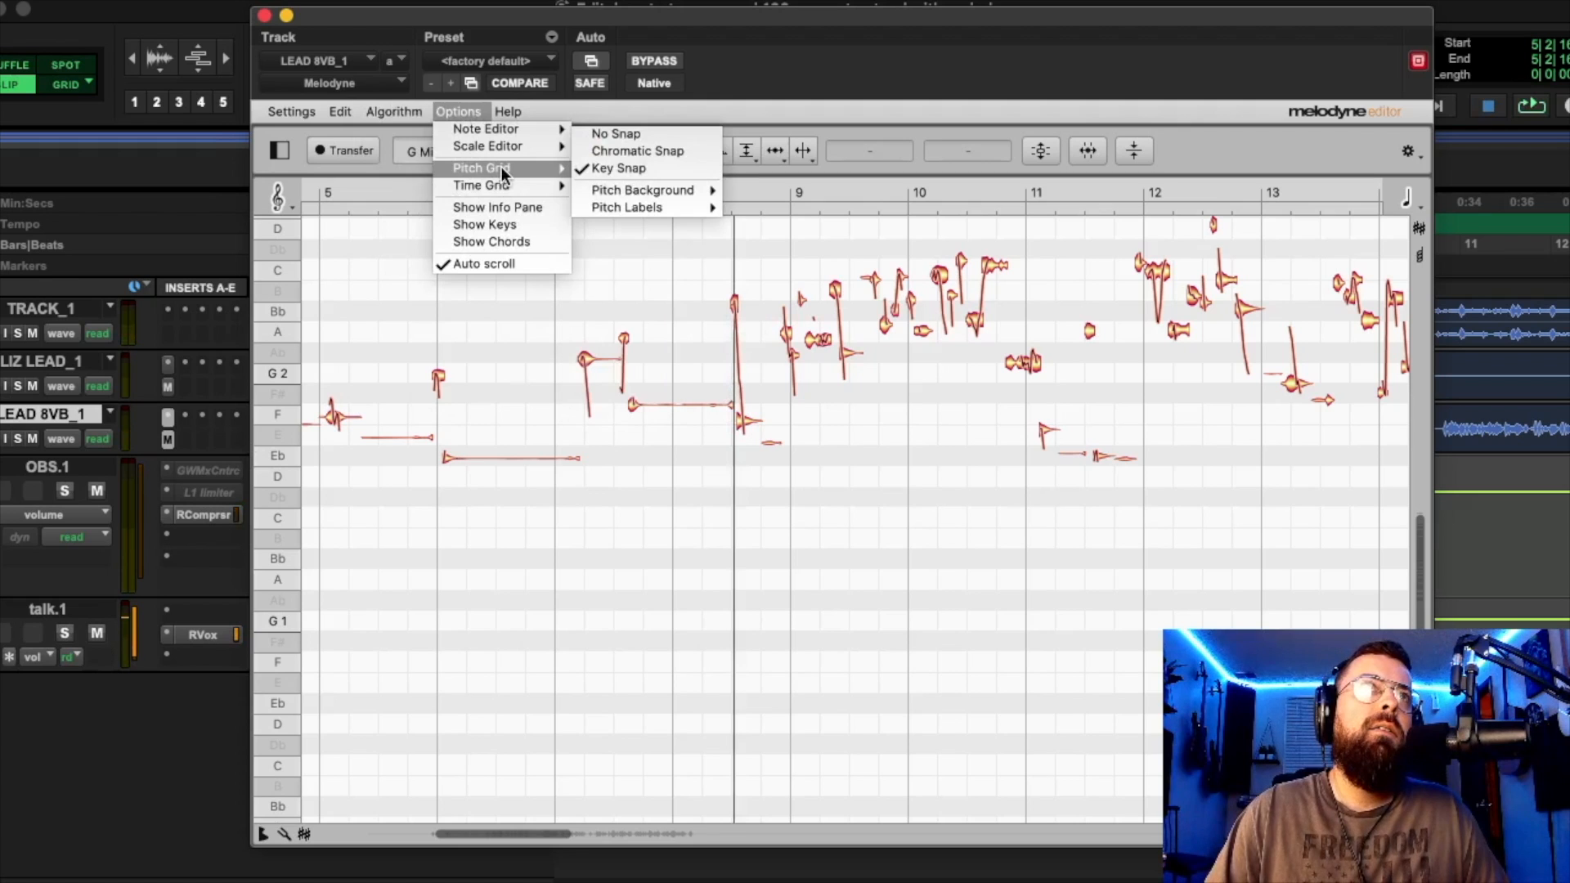
pyautogui.click(645, 169)
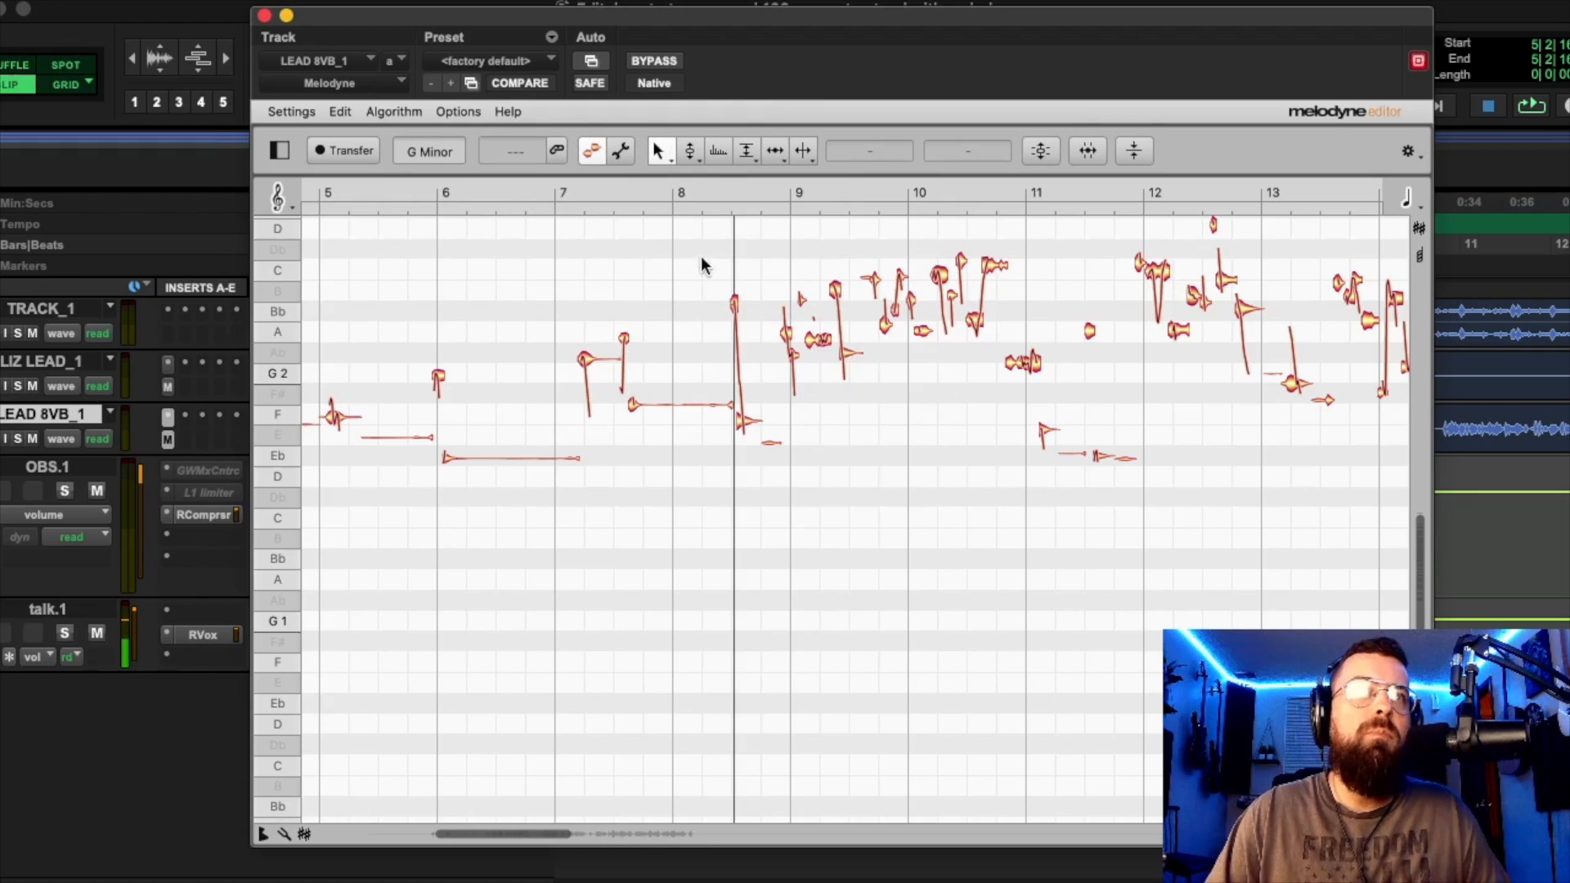
# Try moving the first note after bar 7 to G 2, and undo the move.
pyautogui.click(660, 152)
pyautogui.click(662, 201)
pyautogui.moveTo(576, 344); pyautogui.dragTo(1002, 599)
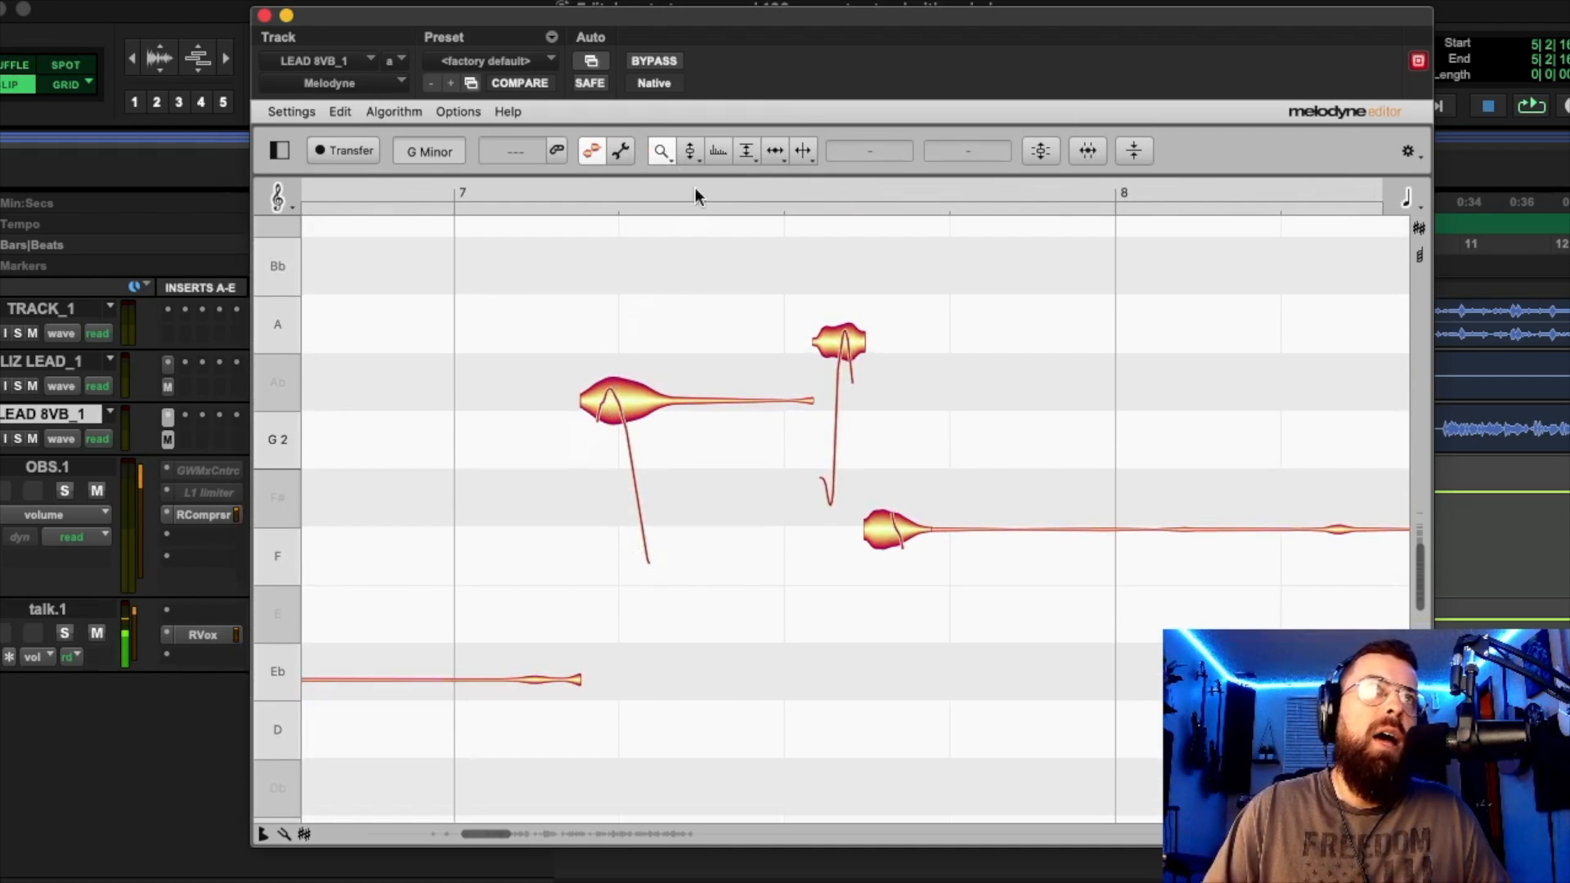
pyautogui.moveTo(623, 413); pyautogui.dragTo(610, 444)
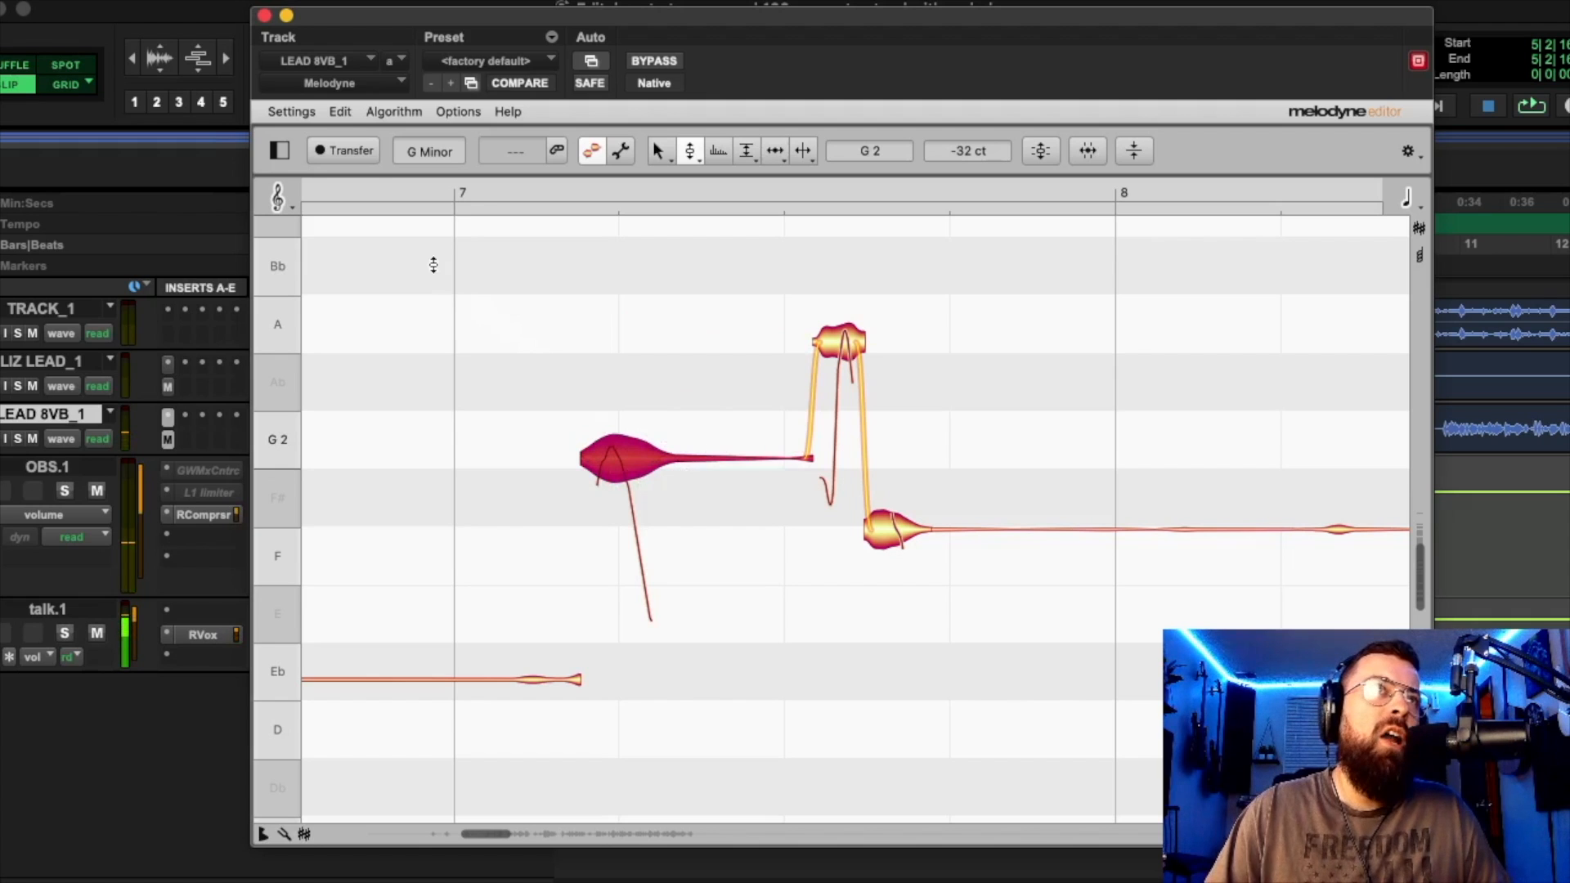
pyautogui.click(342, 113)
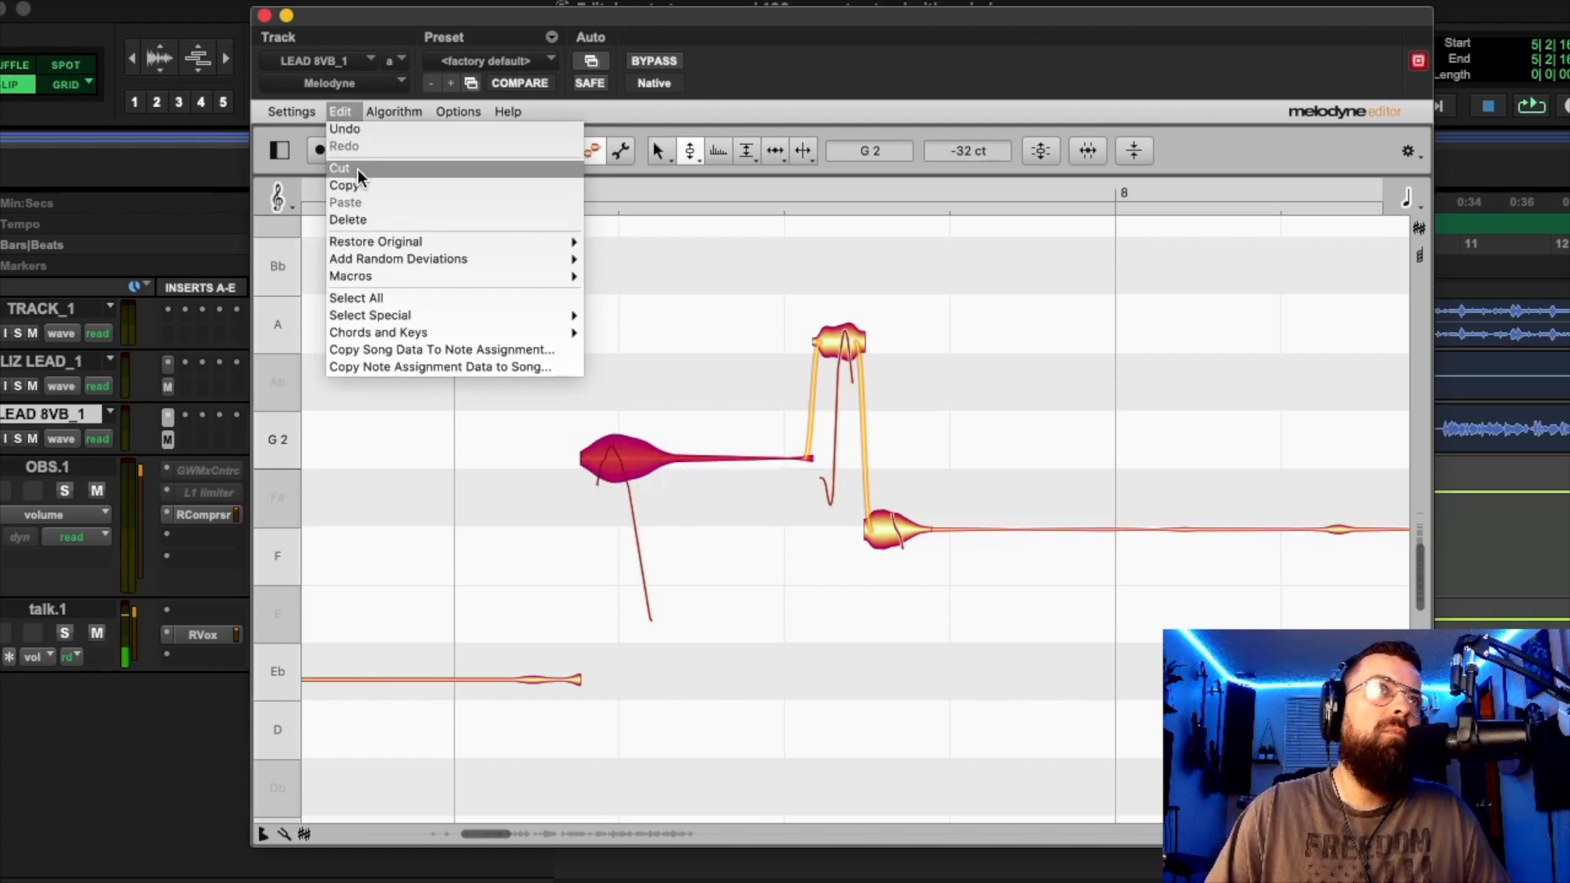
pyautogui.click(345, 129)
# Raise the first note after bar 7 to A 2 and fine-tune its pitch to -9 ct.
pyautogui.moveTo(444, 20); pyautogui.dragTo(401, 22)
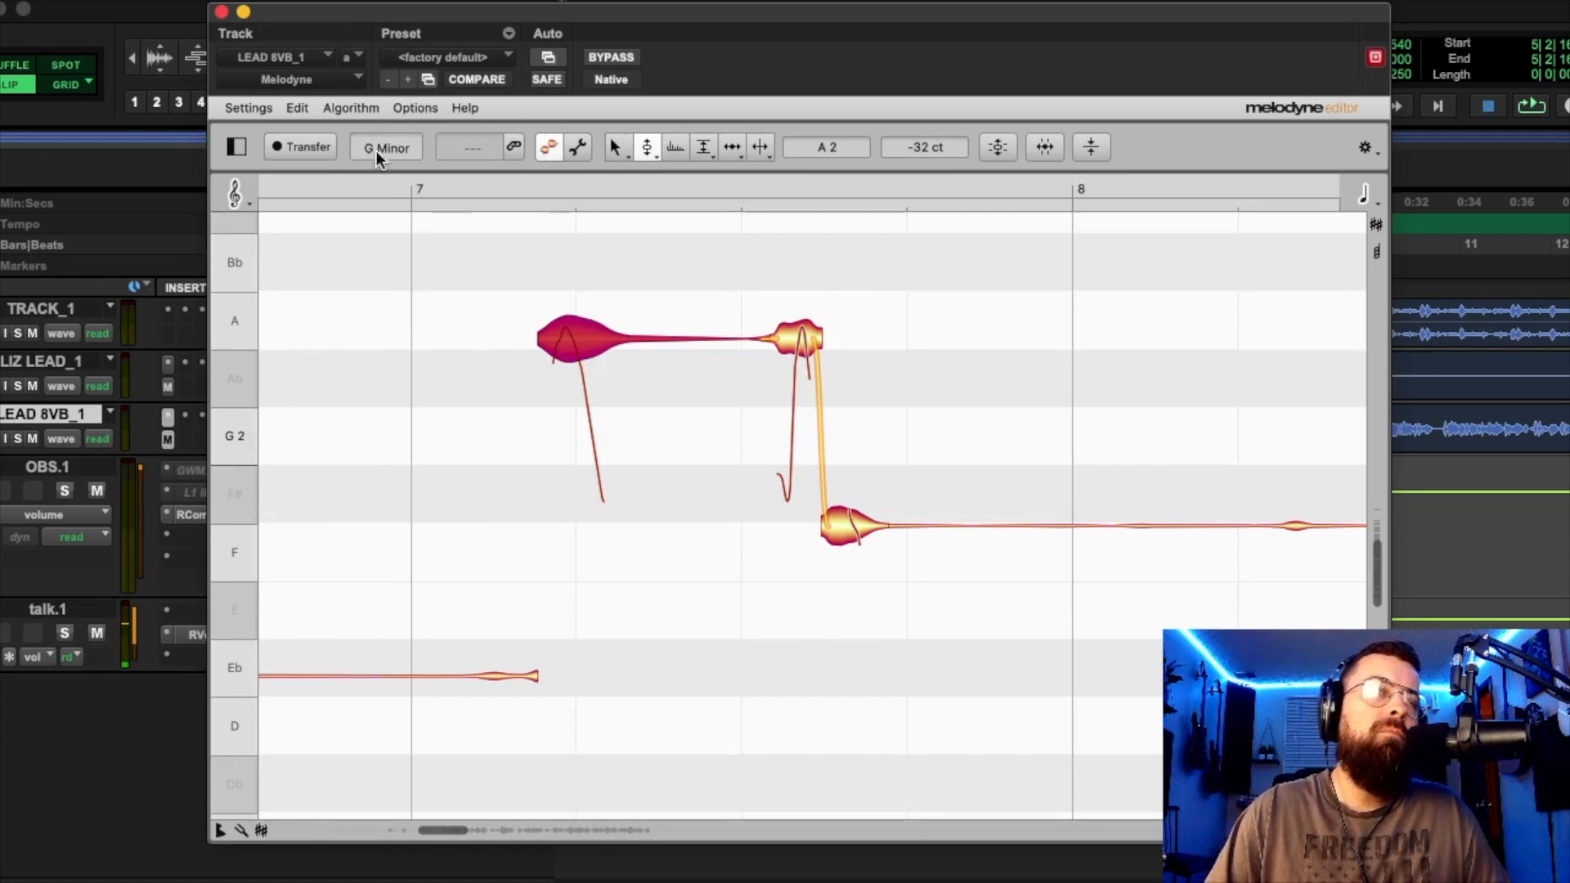
pyautogui.scroll(2, 528, 474)
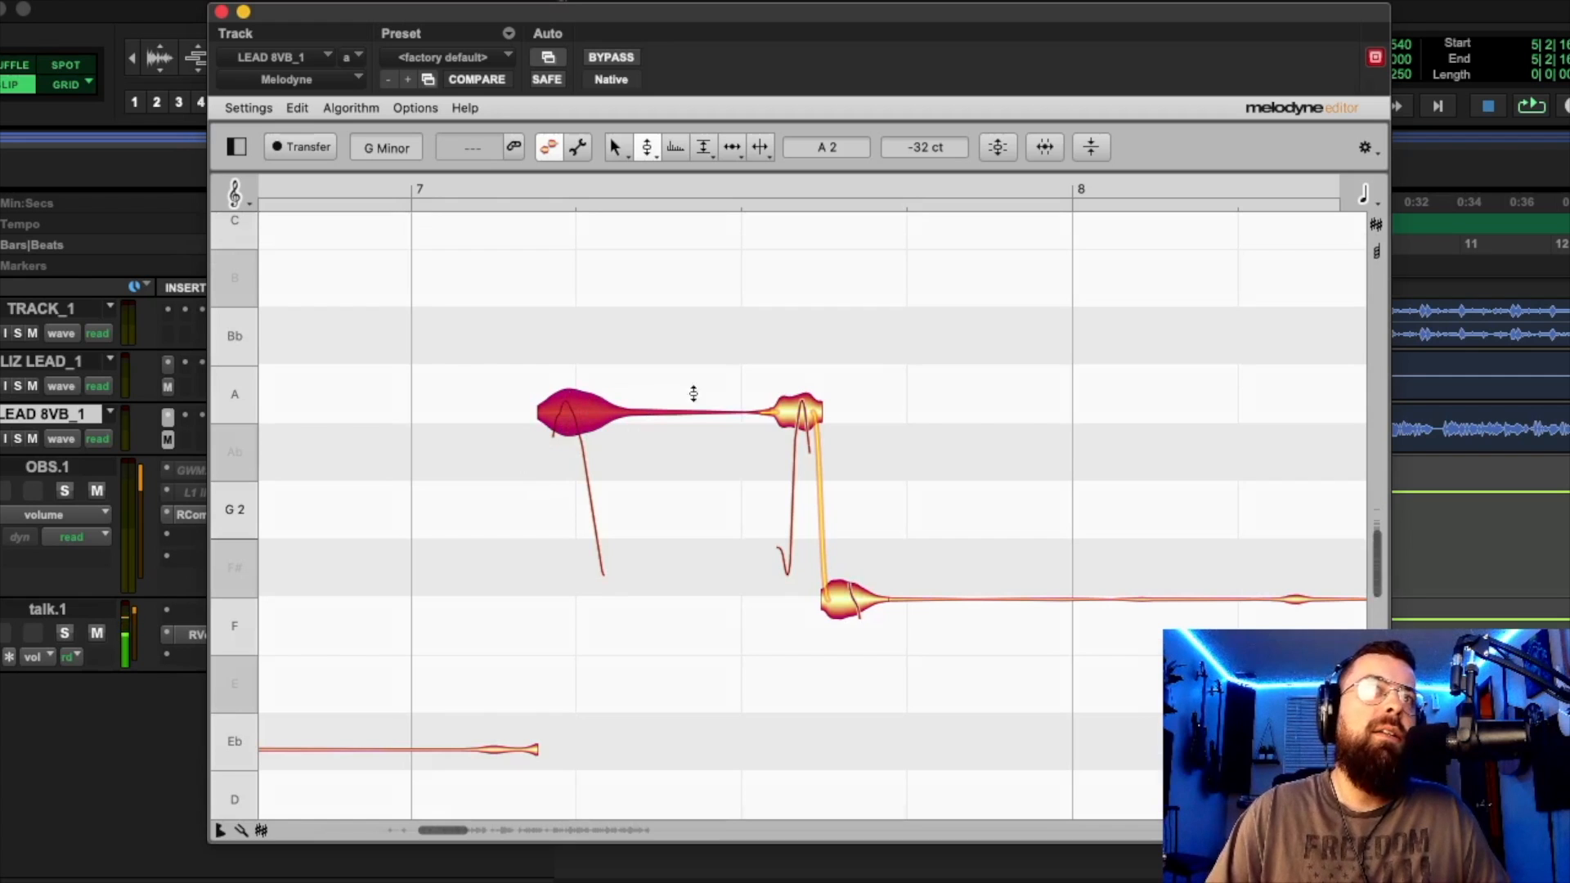
pyautogui.moveTo(589, 411)
pyautogui.mouseDown()
pyautogui.moveTo(604, 423)
pyautogui.moveTo(576, 417)
pyautogui.mouseUp()
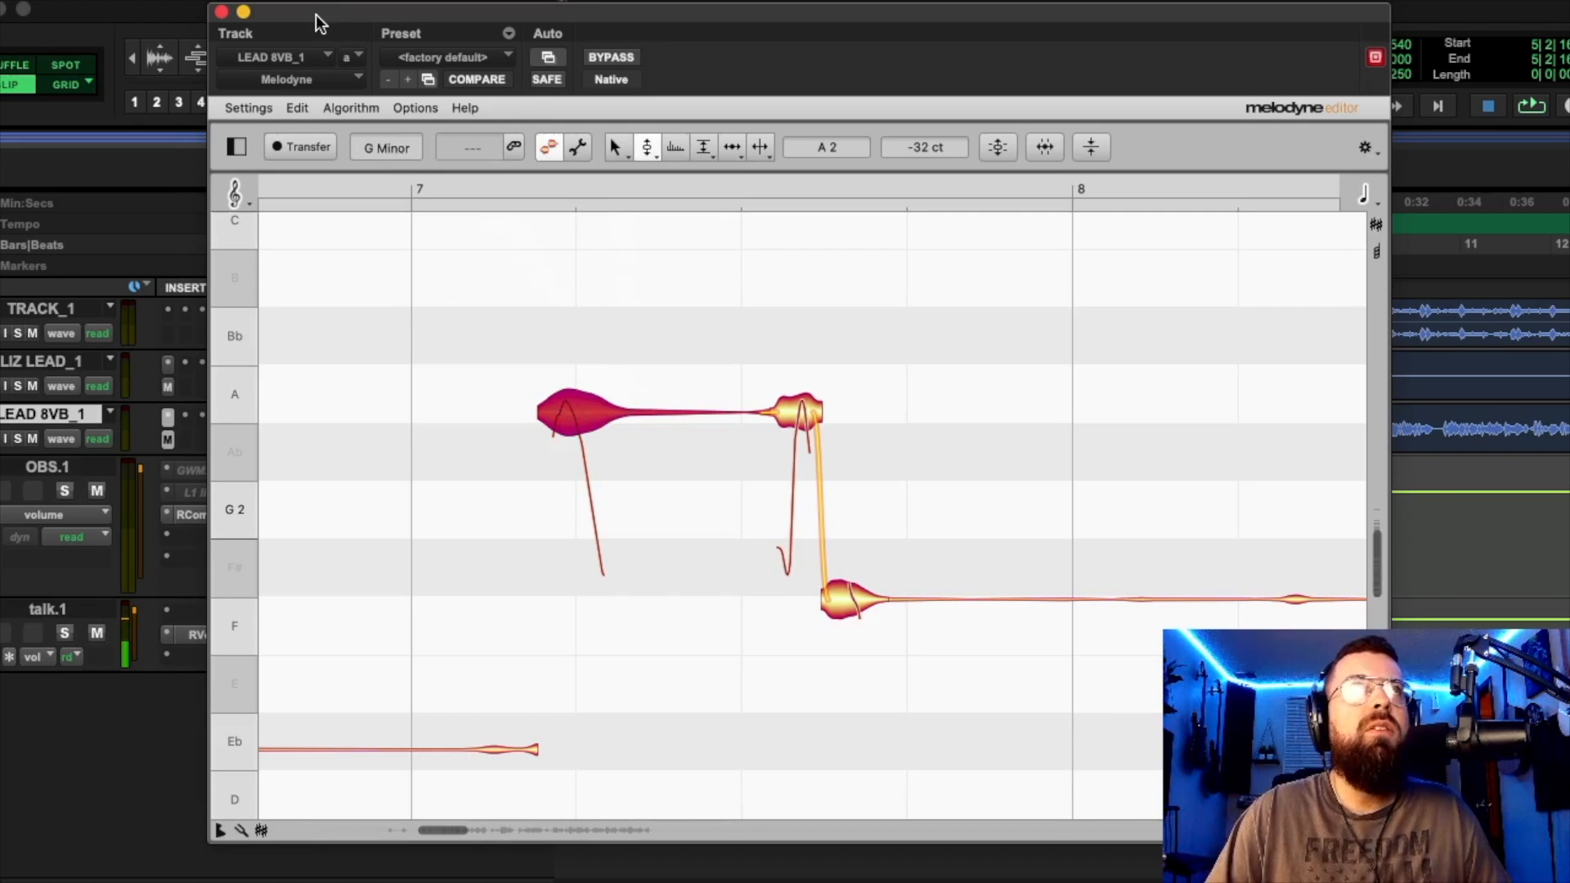
pyautogui.moveTo(316, 17); pyautogui.dragTo(353, 13)
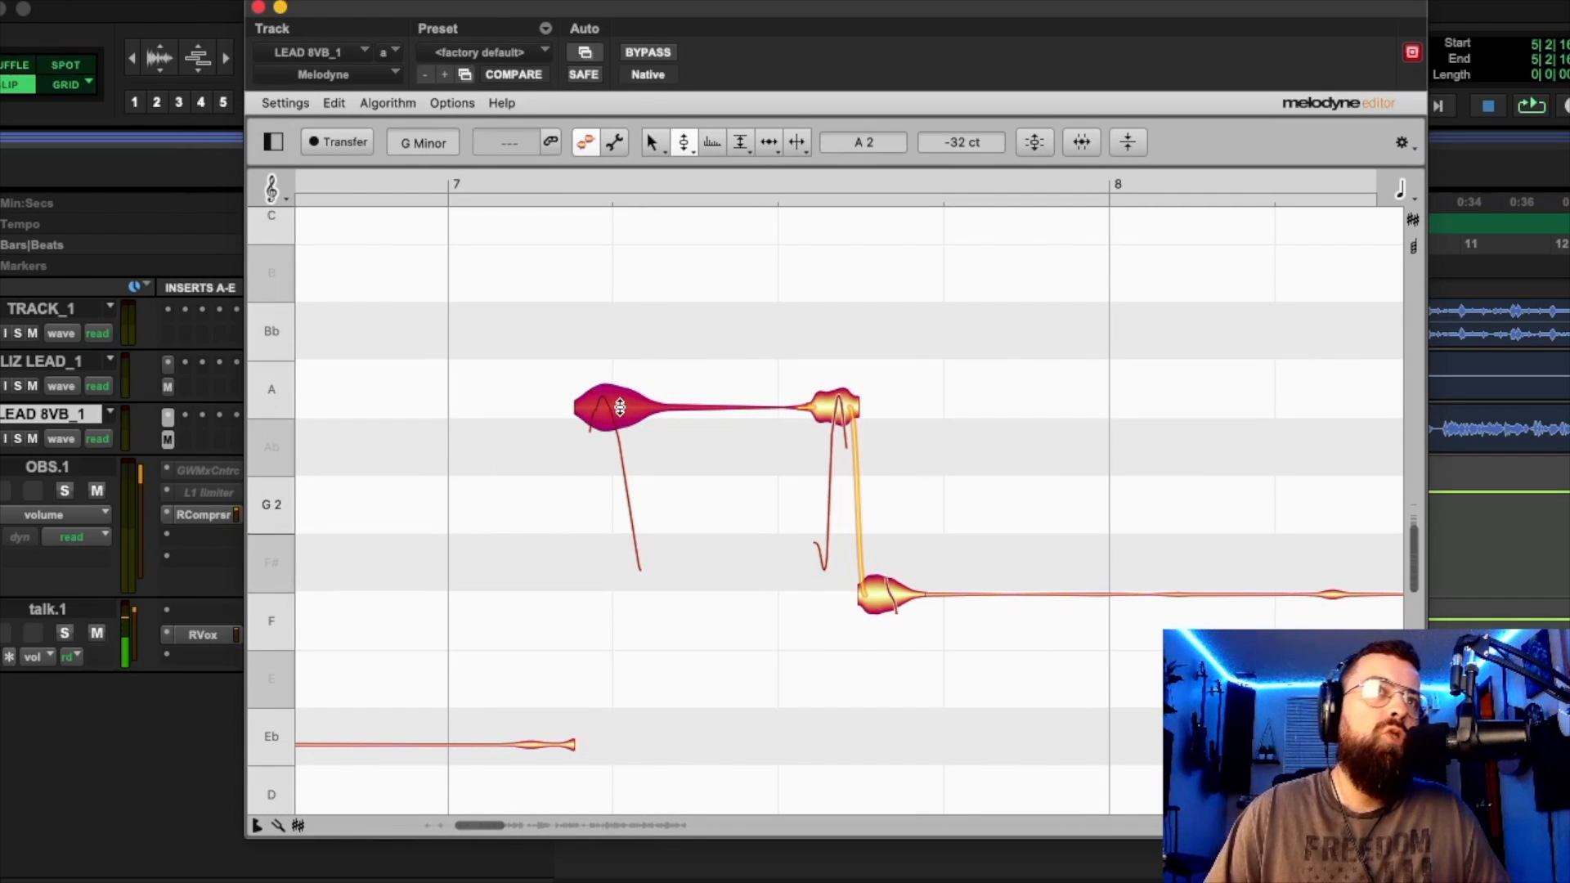
pyautogui.moveTo(613, 409); pyautogui.dragTo(643, 395)
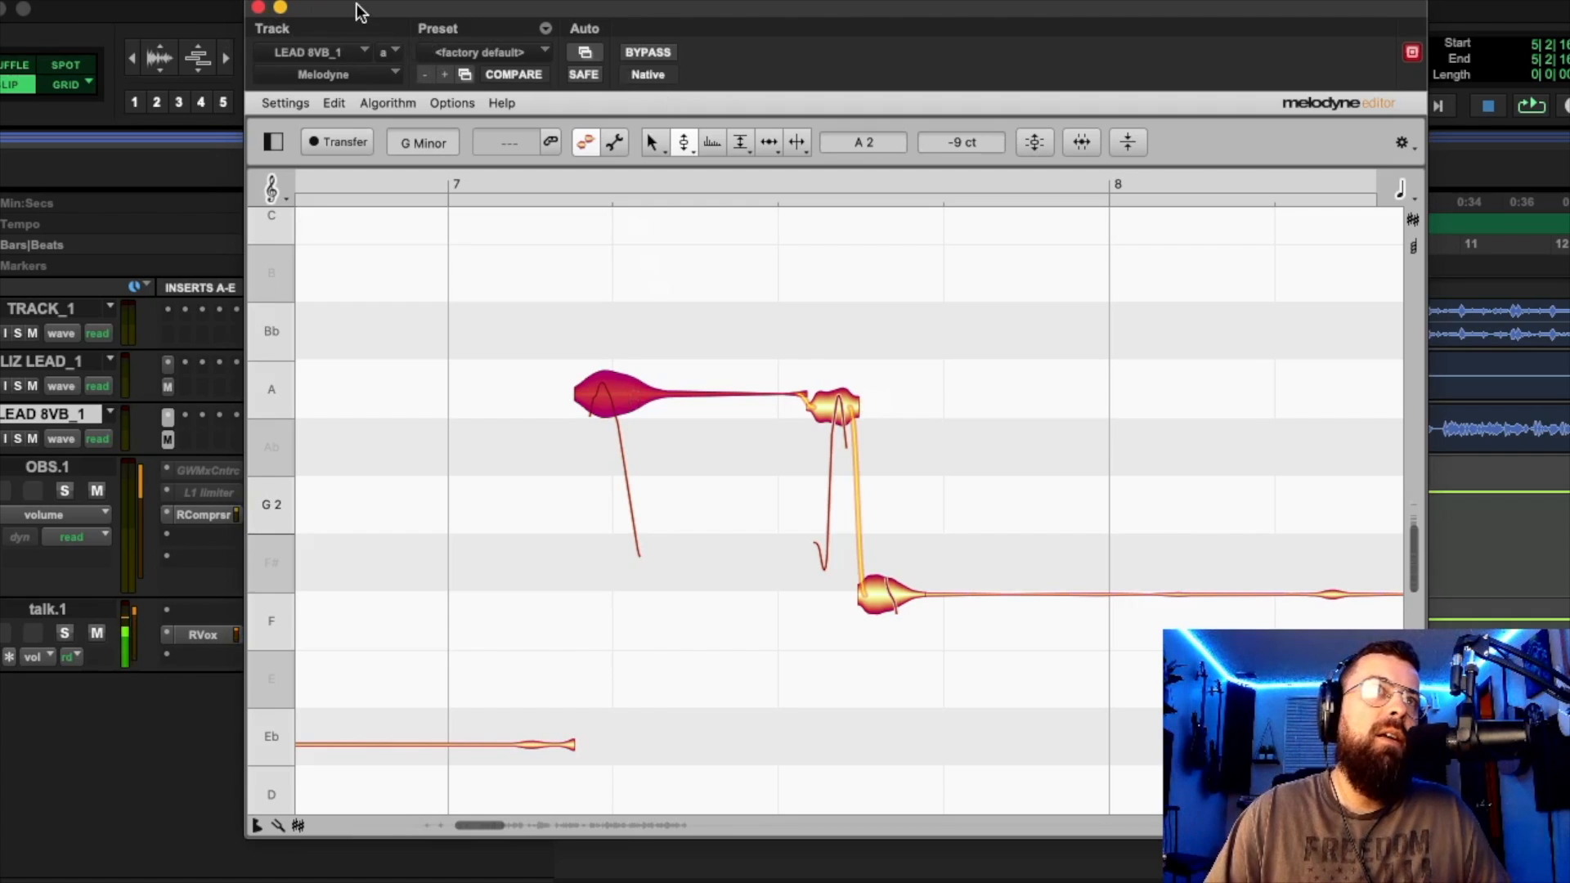
# Go back to the phrase at bar 5 and split its F note into three parts with the Note Separation Tool.
pyautogui.moveTo(354, 14); pyautogui.dragTo(369, 157)
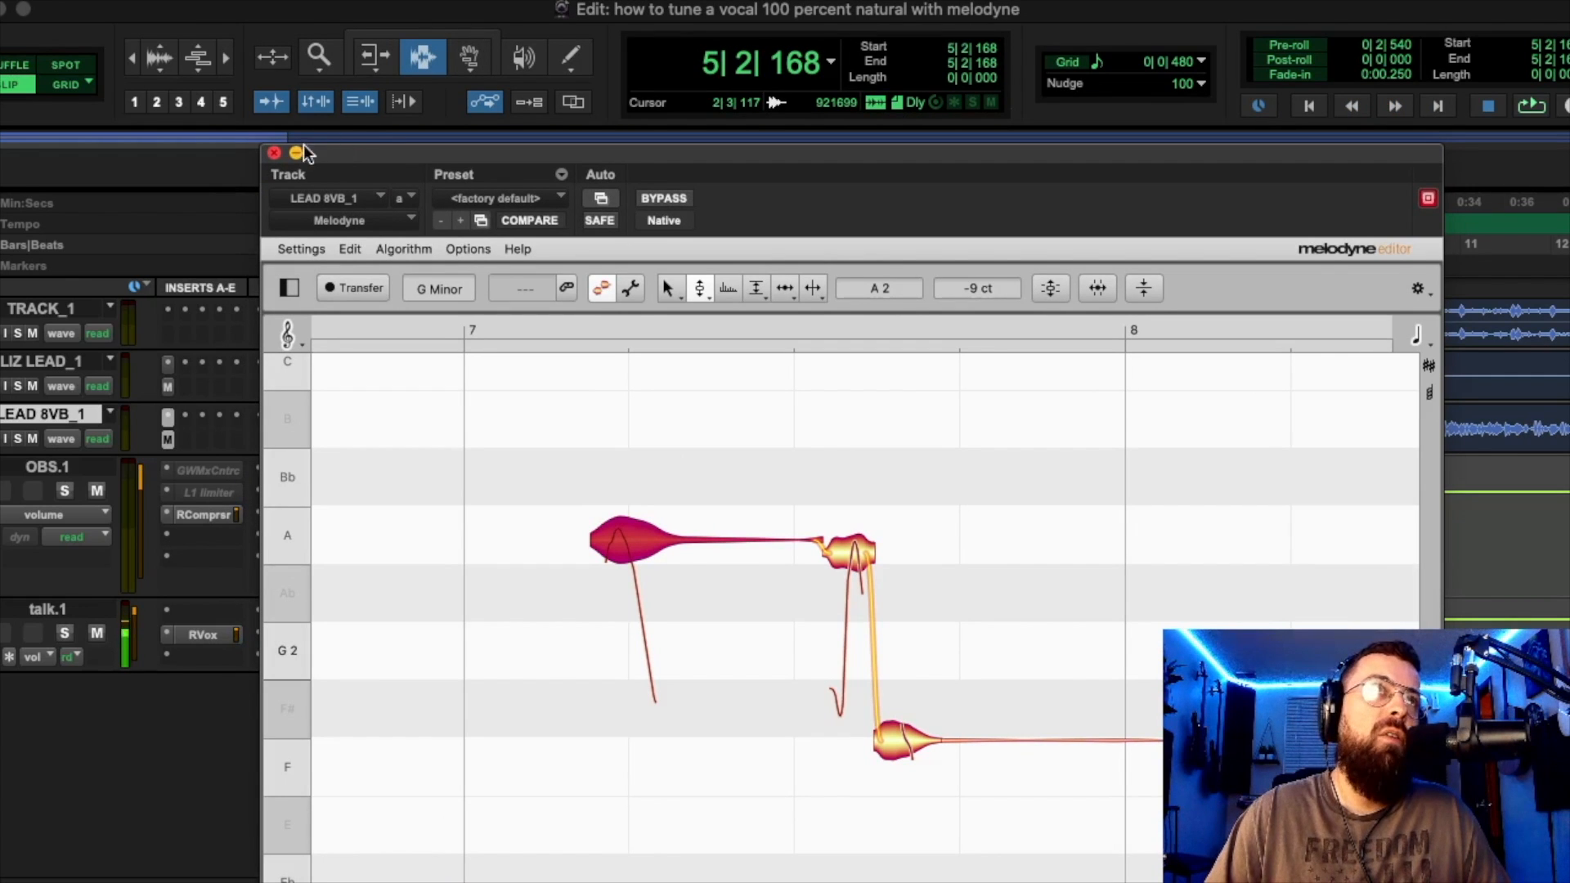
pyautogui.click(274, 153)
pyautogui.click(768, 421)
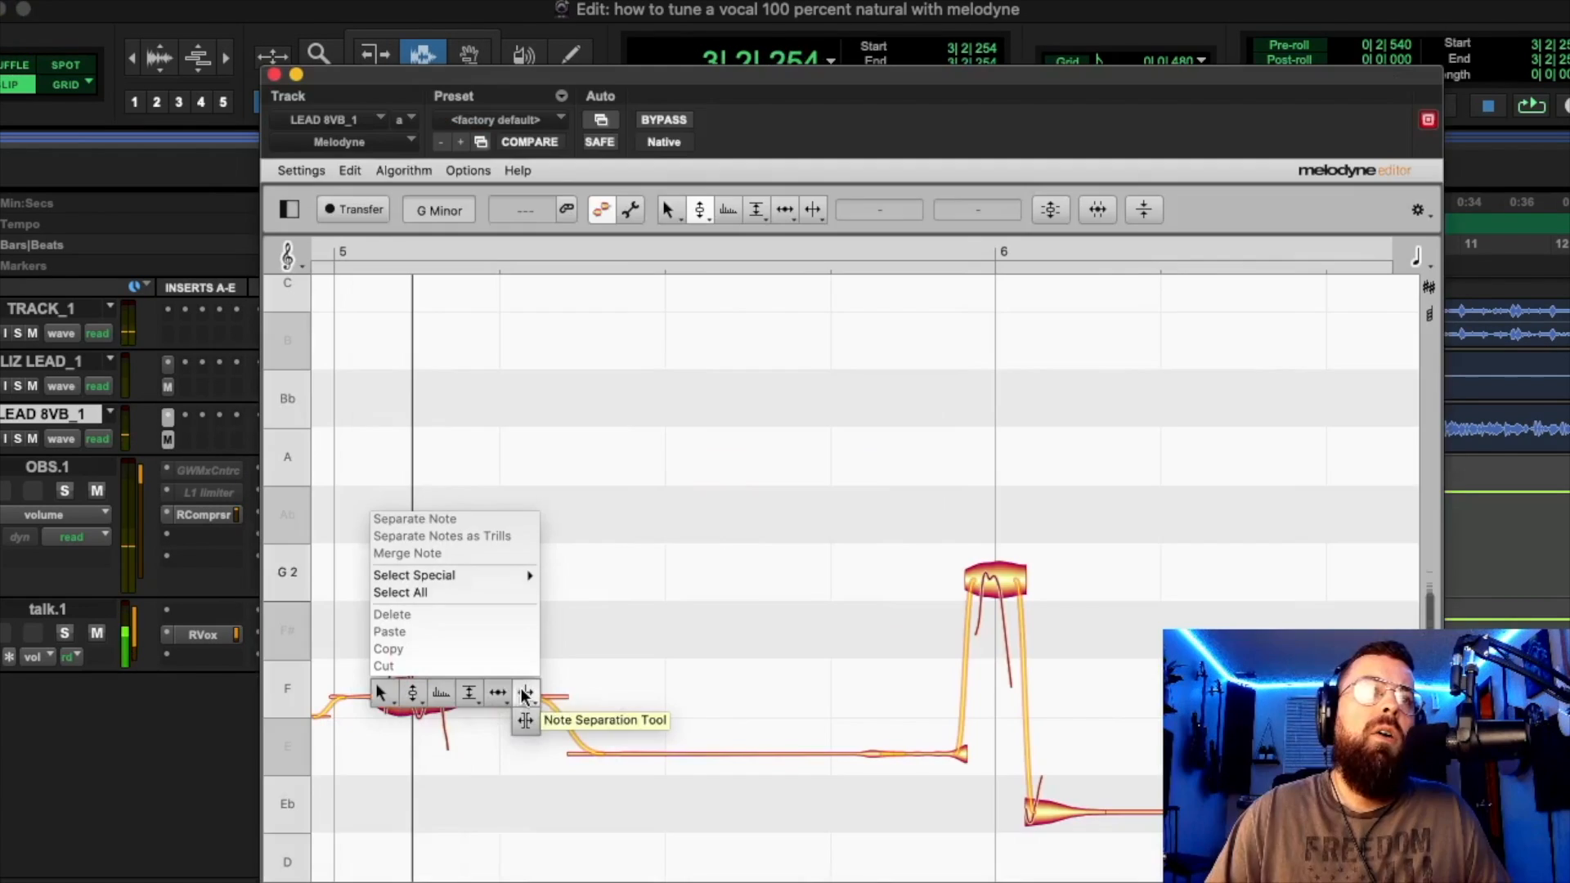
pyautogui.press('Escape')
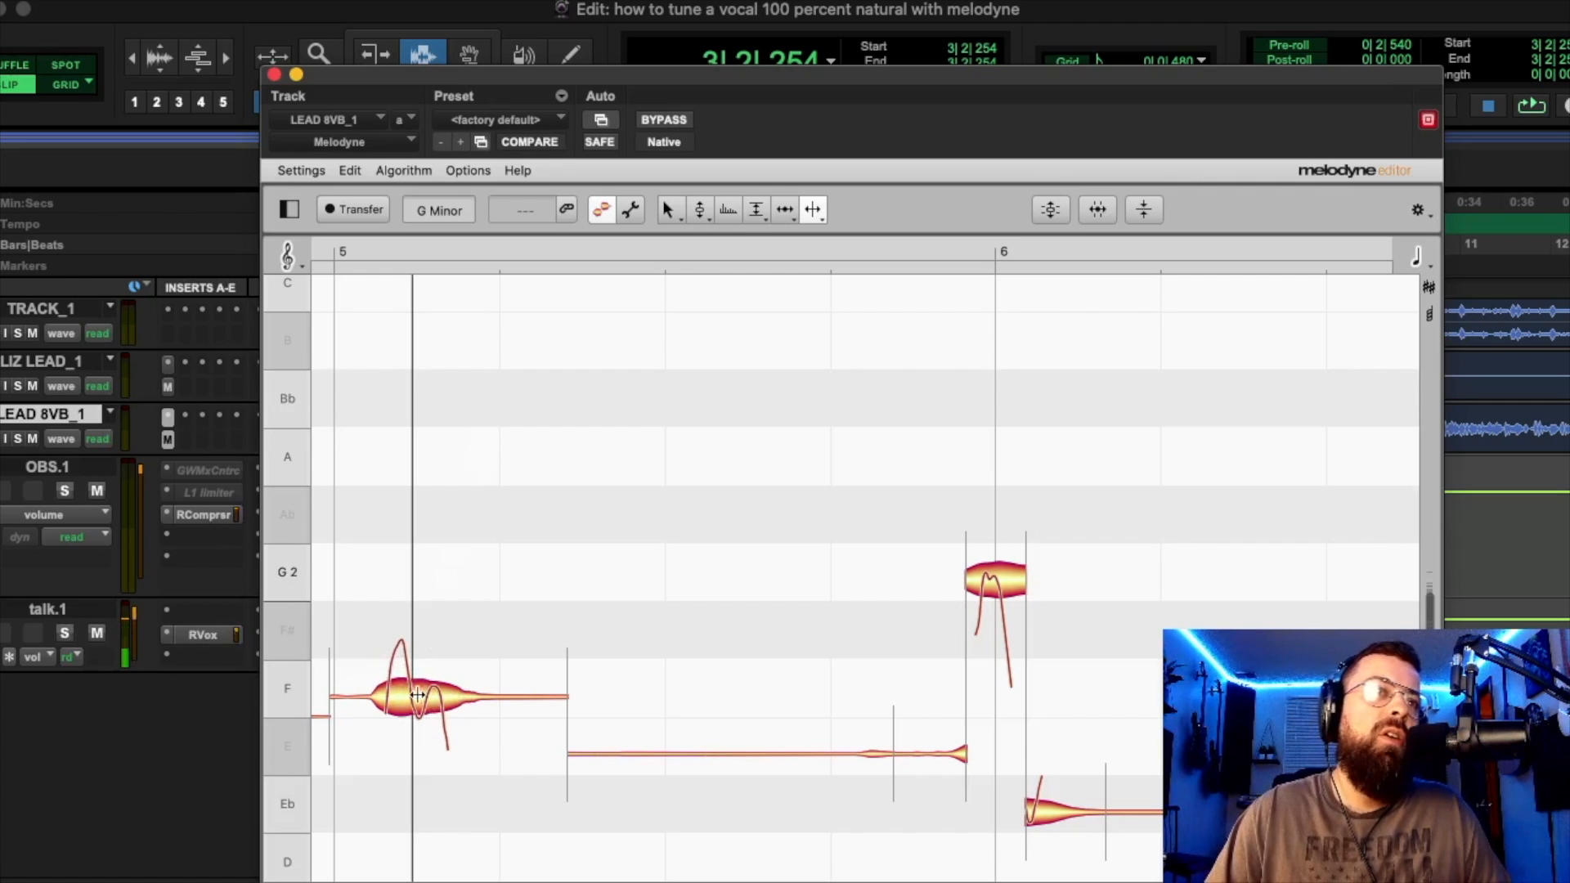
pyautogui.moveTo(411, 683); pyautogui.dragTo(387, 647)
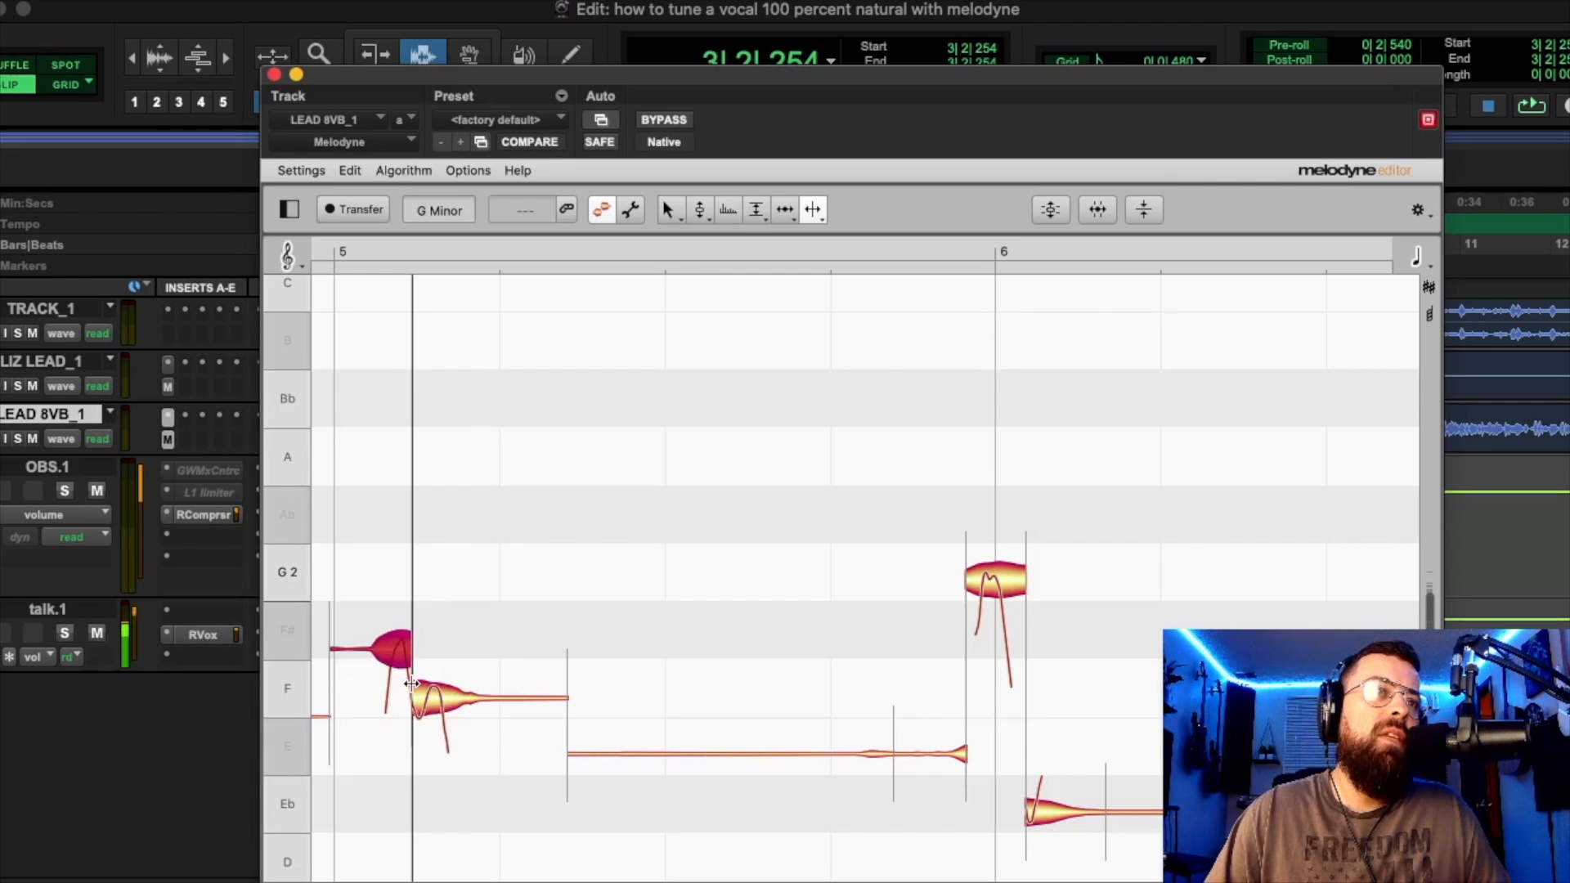
pyautogui.doubleClick(389, 647)
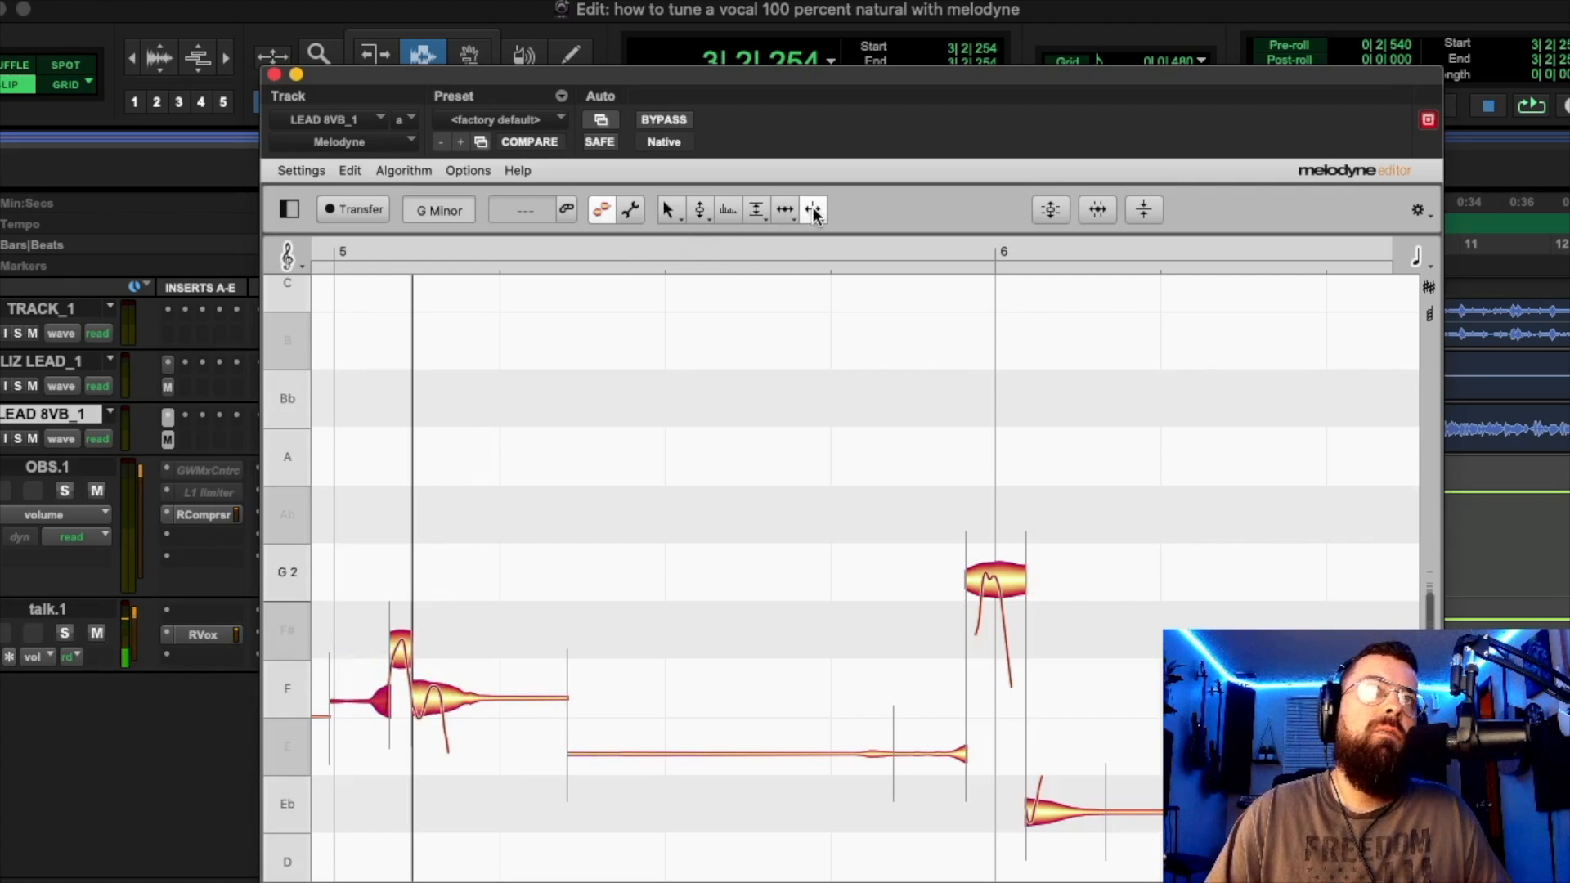
pyautogui.moveTo(814, 210)
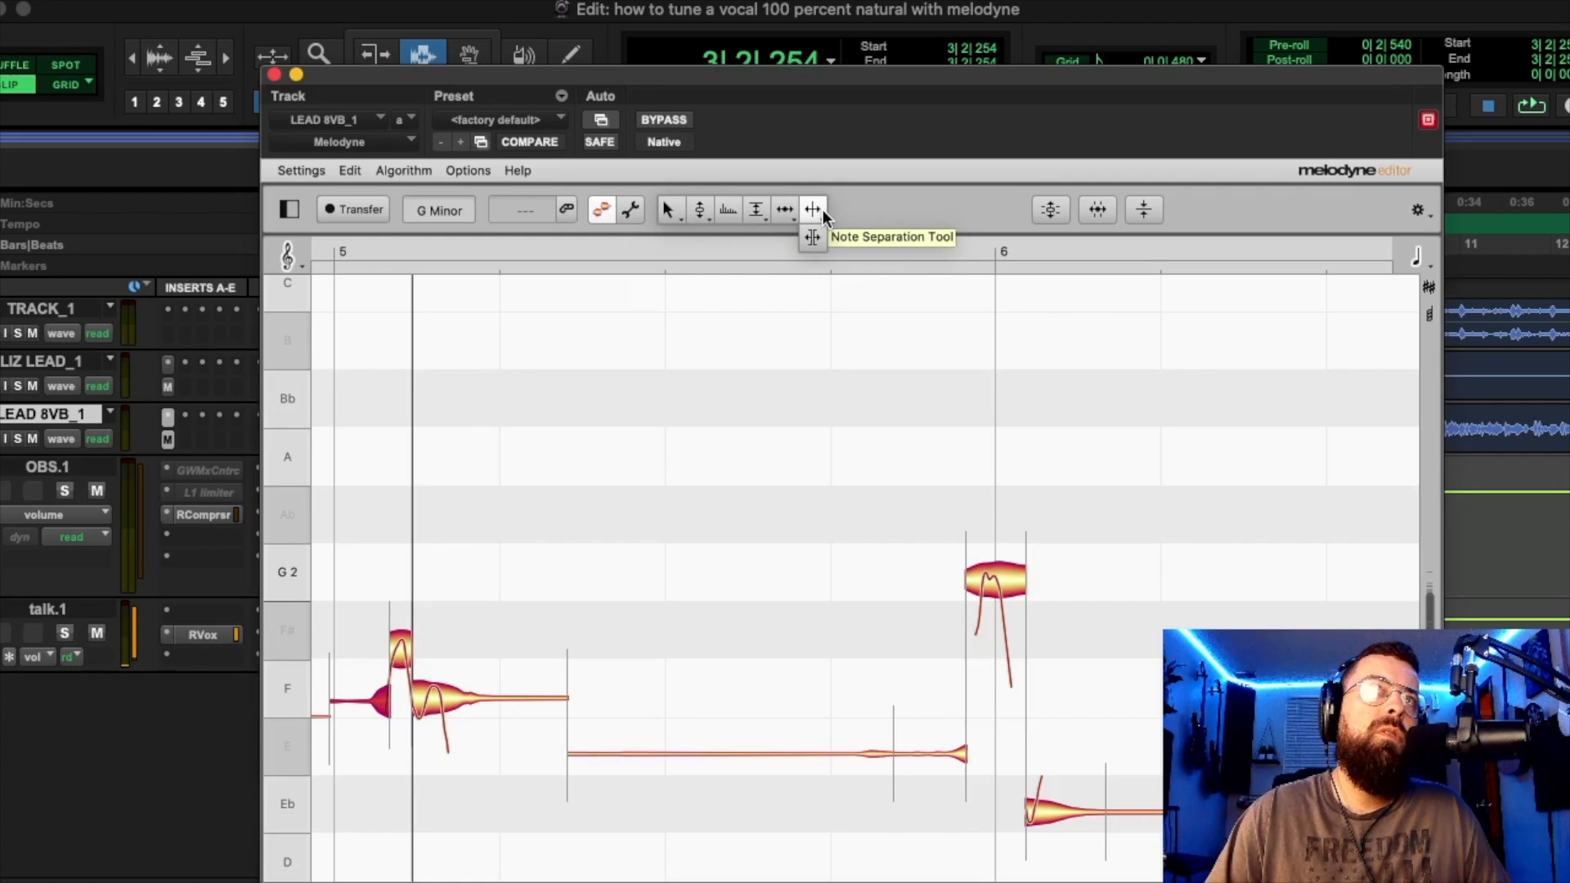
pyautogui.click(821, 212)
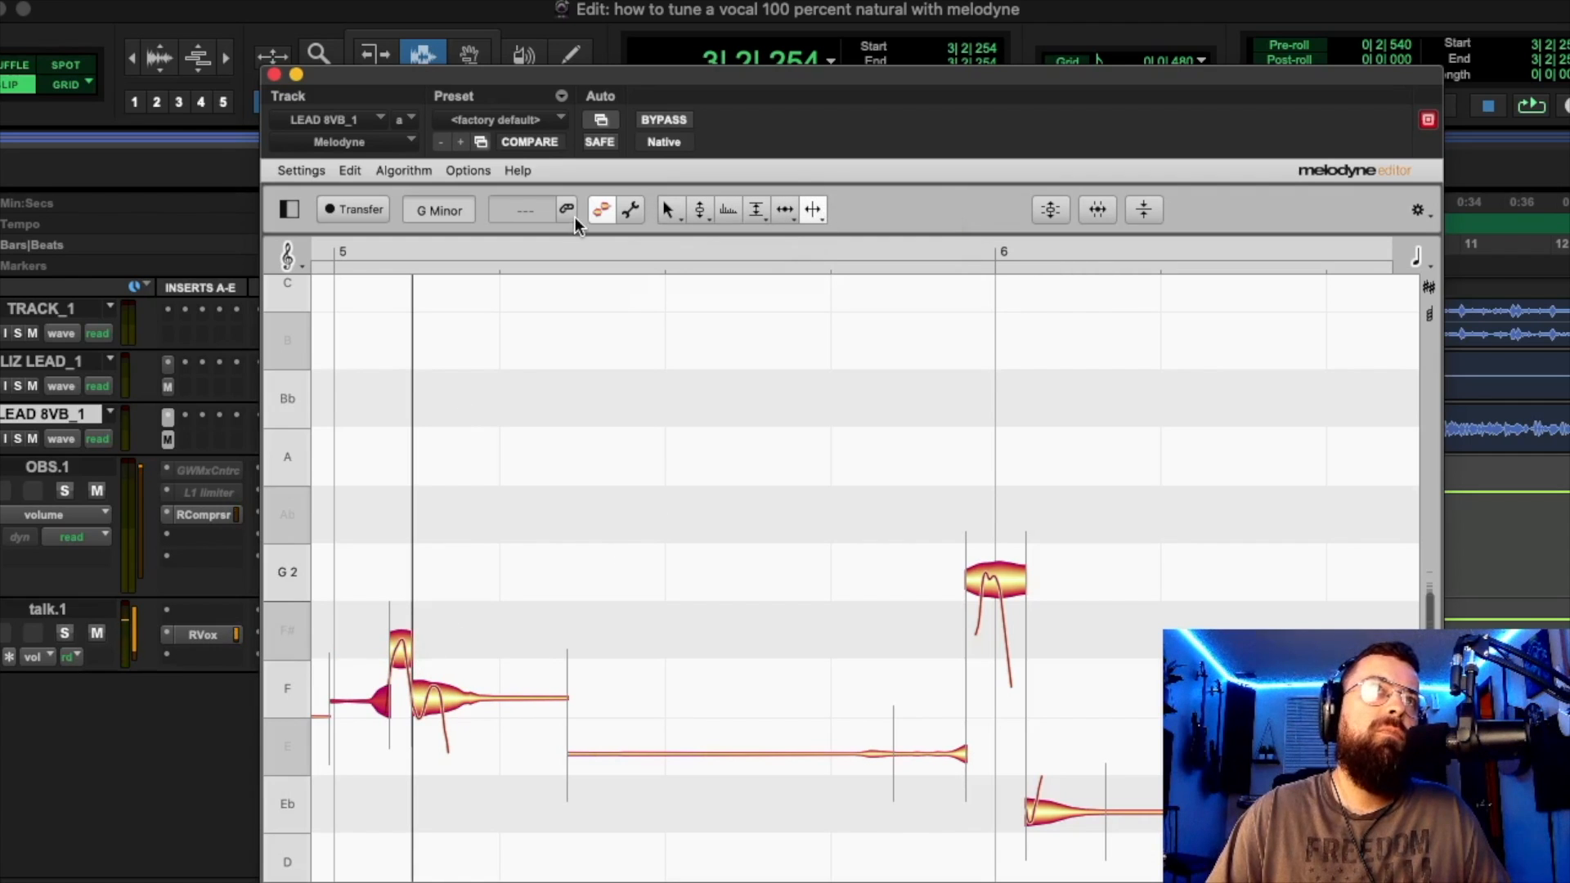
# Move the middle part of the split note at bar 5 to F 2 at 0 ct with the pitch tool.
pyautogui.rightClick(424, 669)
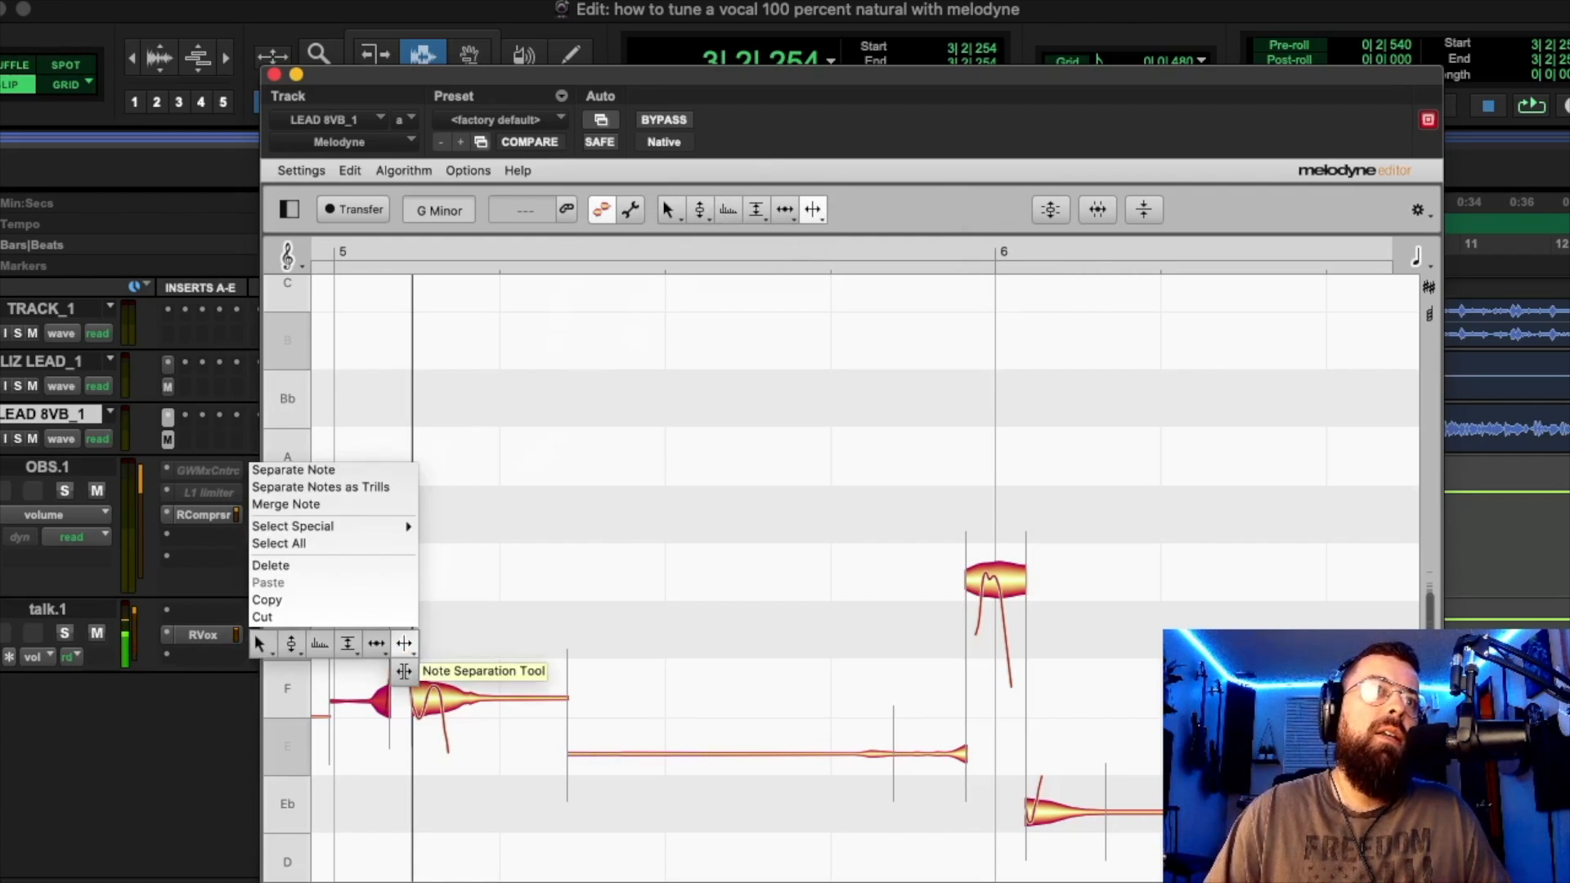
pyautogui.click(297, 643)
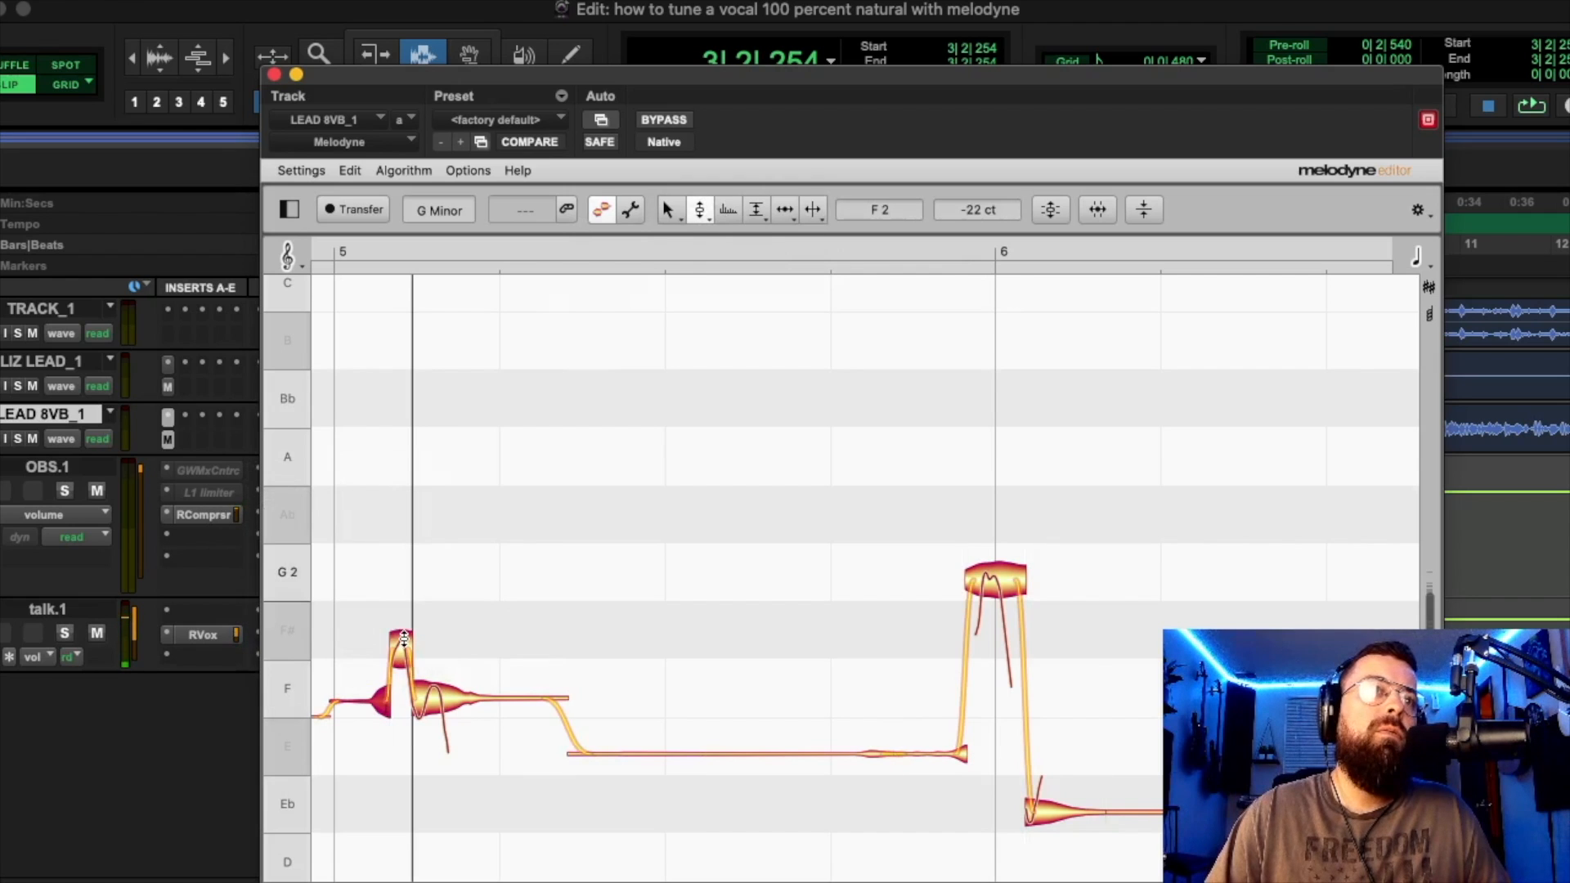
pyautogui.moveTo(404, 644); pyautogui.dragTo(405, 638)
pyautogui.click(401, 594)
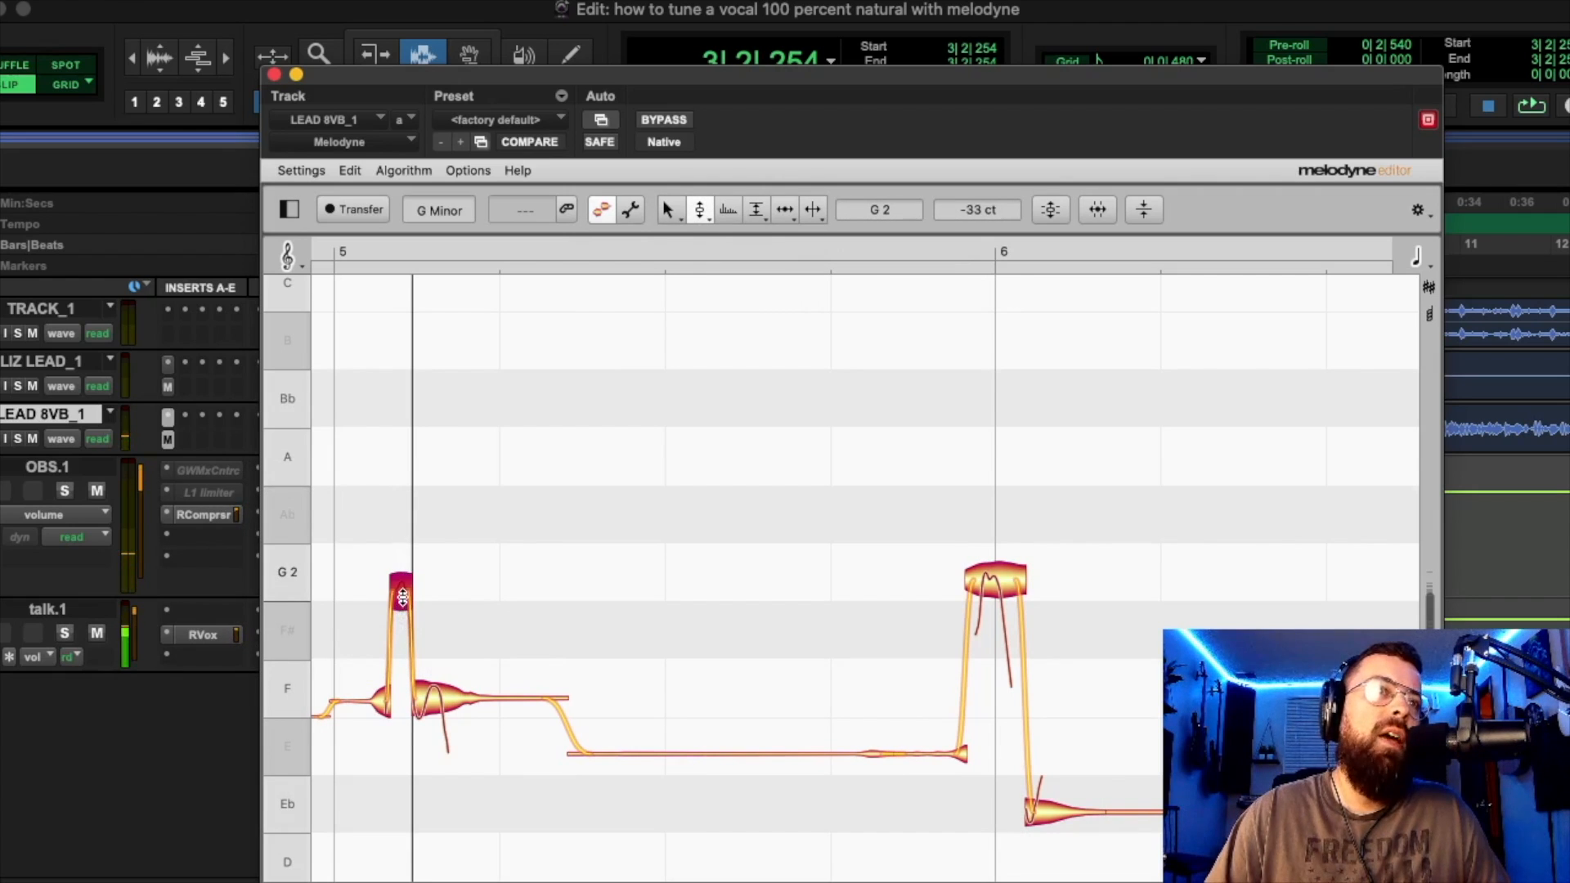
pyautogui.moveTo(402, 613); pyautogui.dragTo(402, 704)
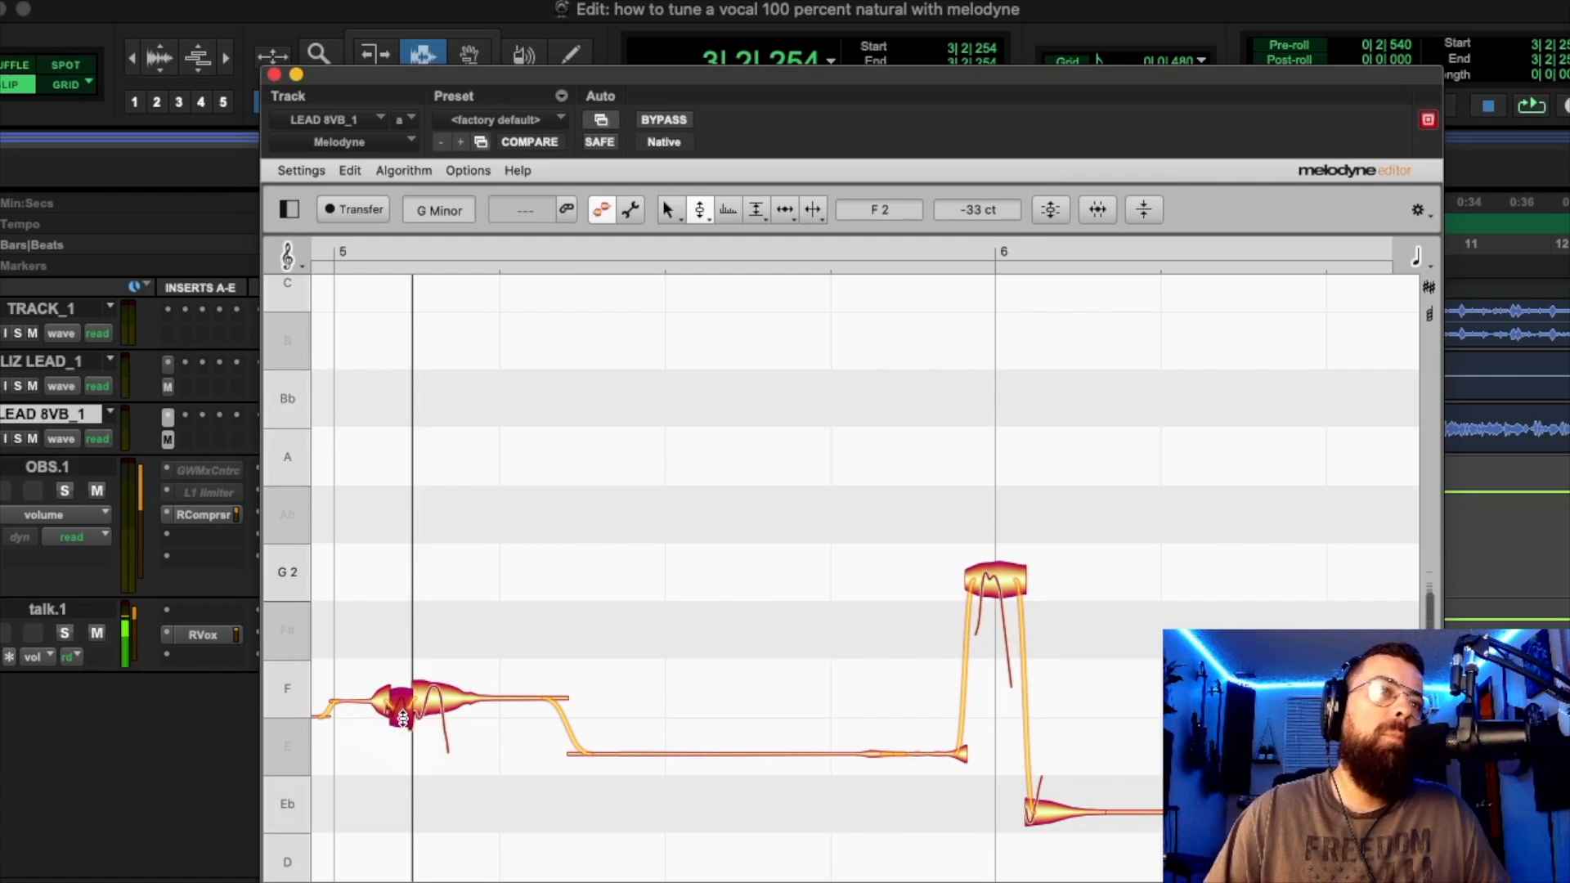
pyautogui.moveTo(404, 717); pyautogui.dragTo(417, 705)
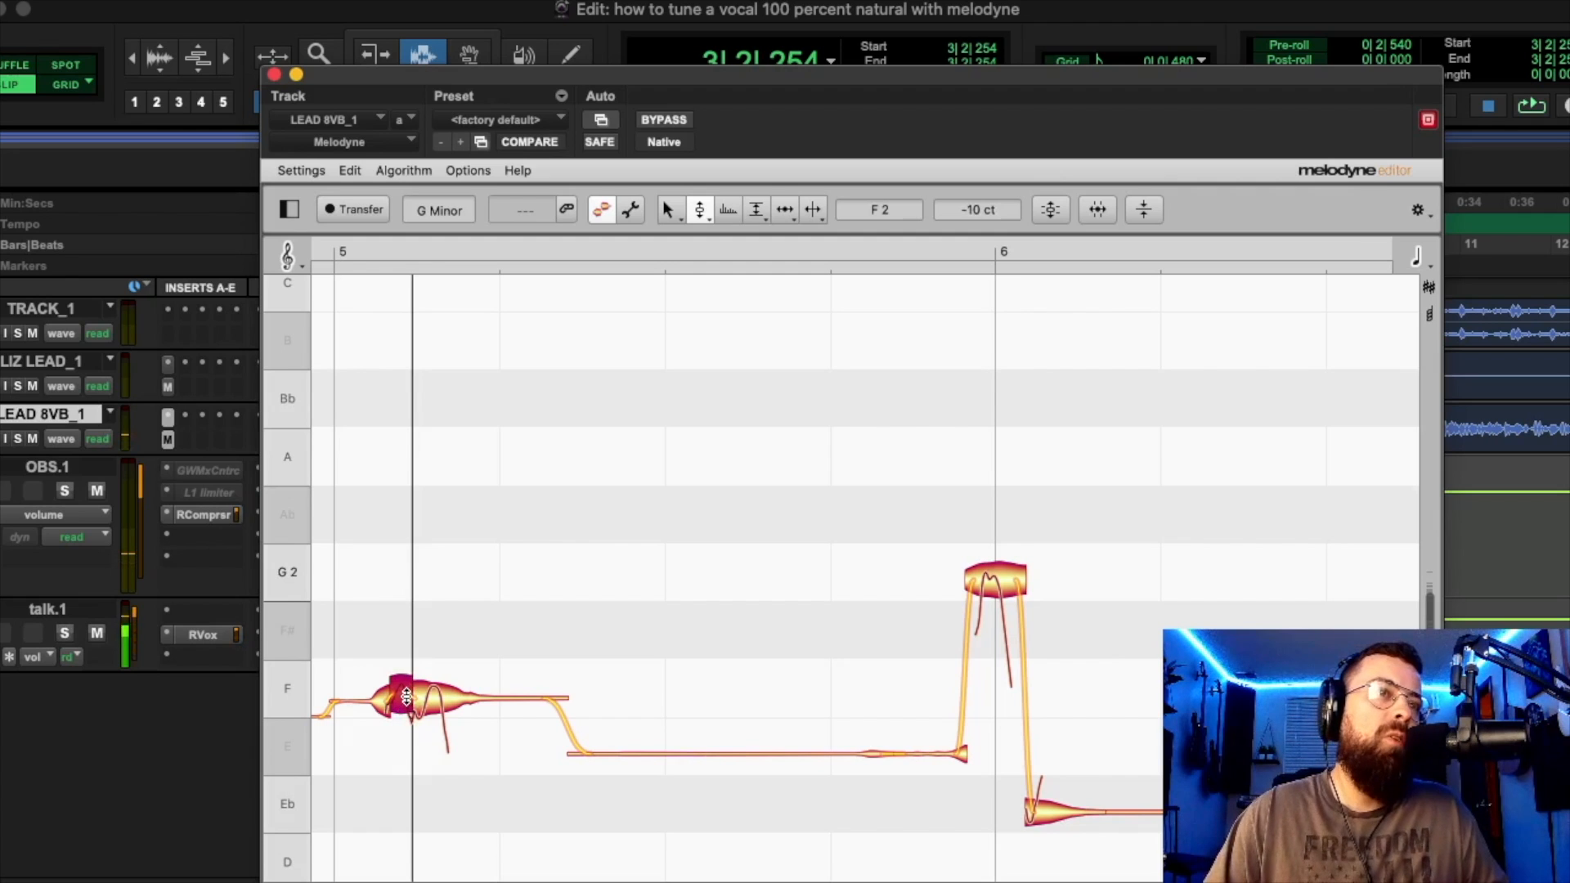
pyautogui.doubleClick(403, 696)
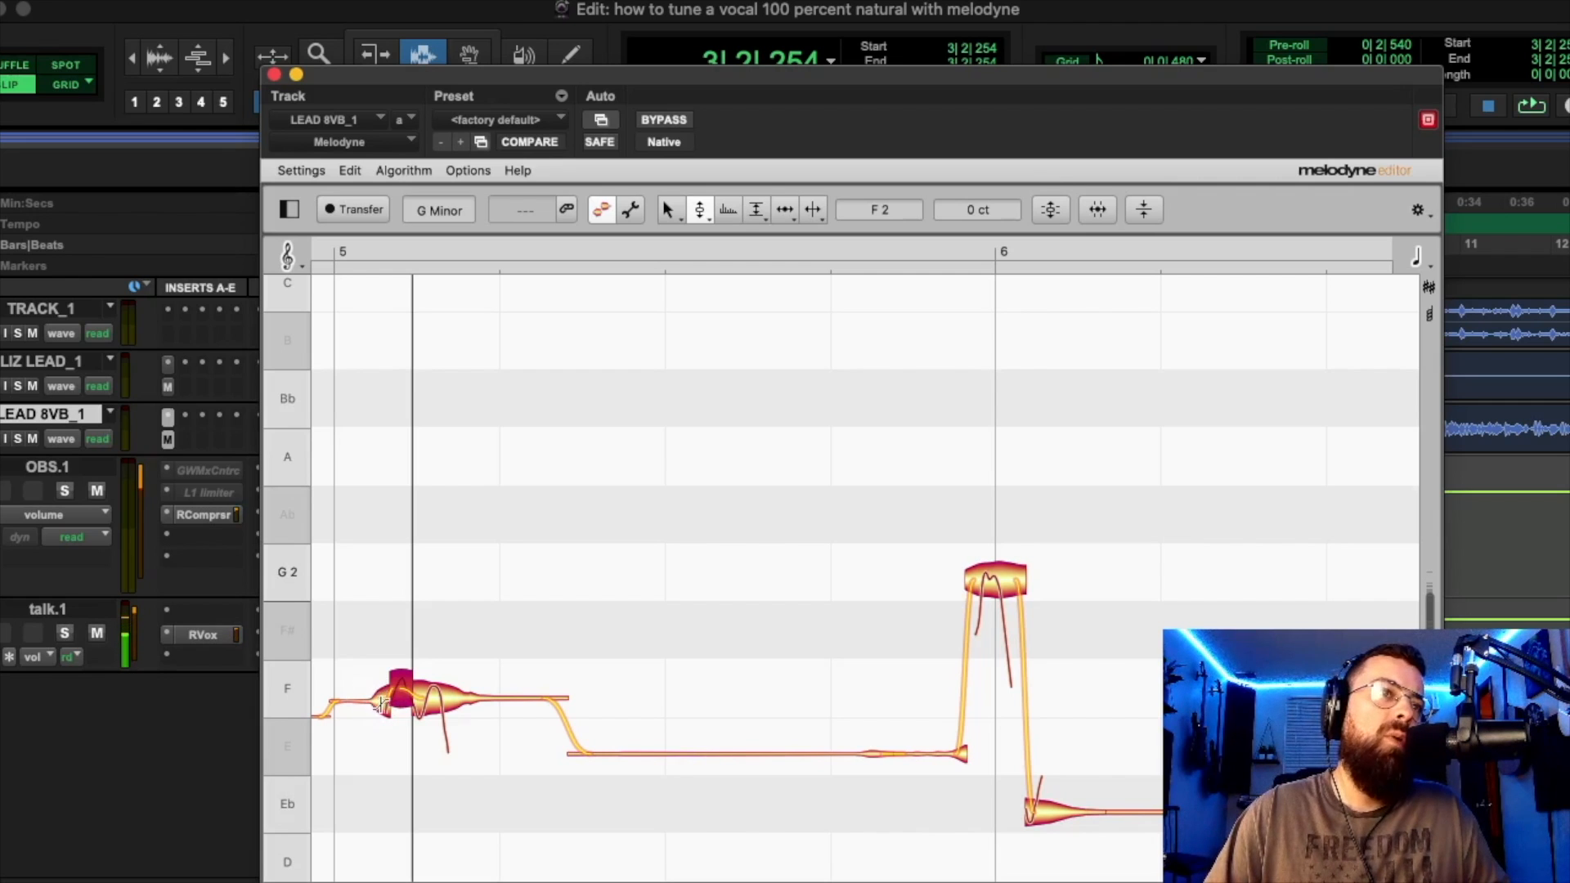
# Raise the first part of the split note to F 2 at +1 ct and align the last part with F 2.
pyautogui.moveTo(370, 698); pyautogui.dragTo(376, 686)
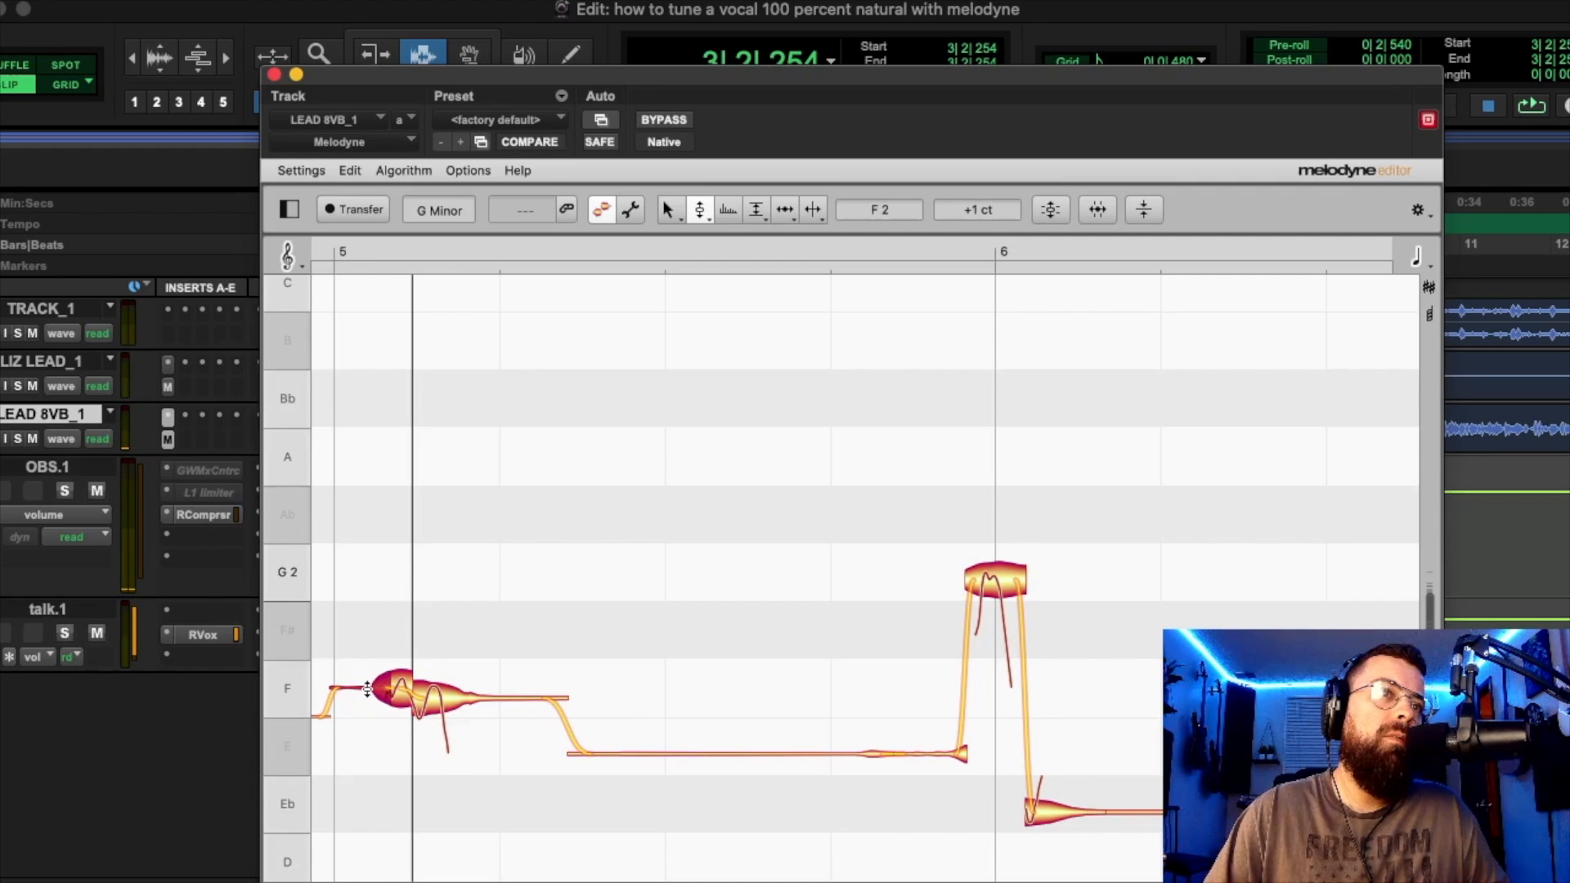
pyautogui.moveTo(424, 695); pyautogui.dragTo(431, 690)
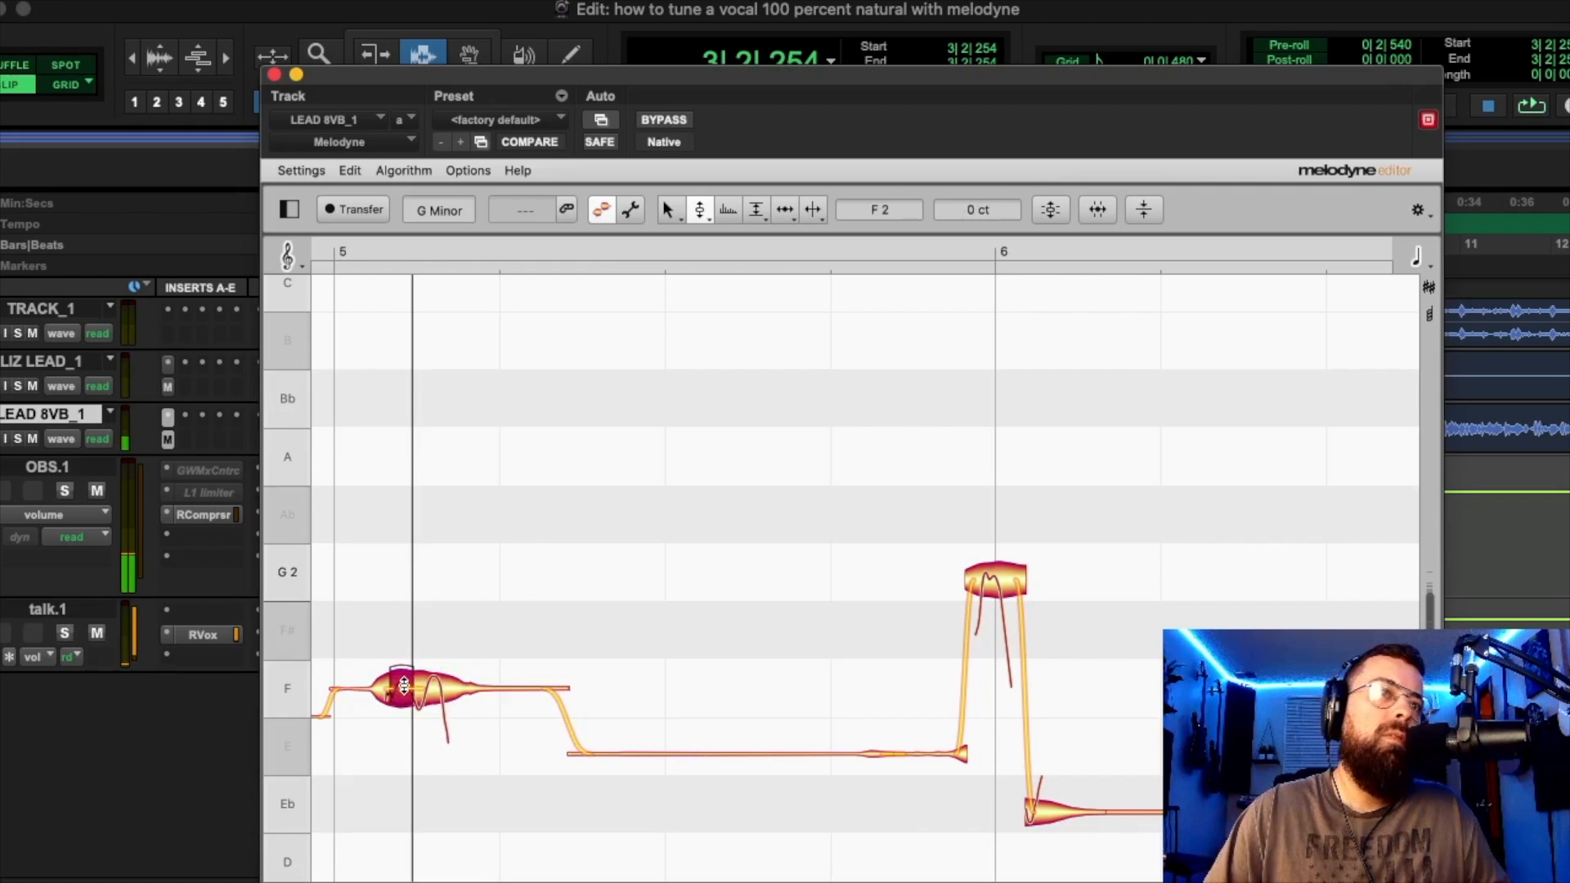
# Play back the phrase at bar 5 and compare it with Melodyne bypassed and active.
pyautogui.press('space')
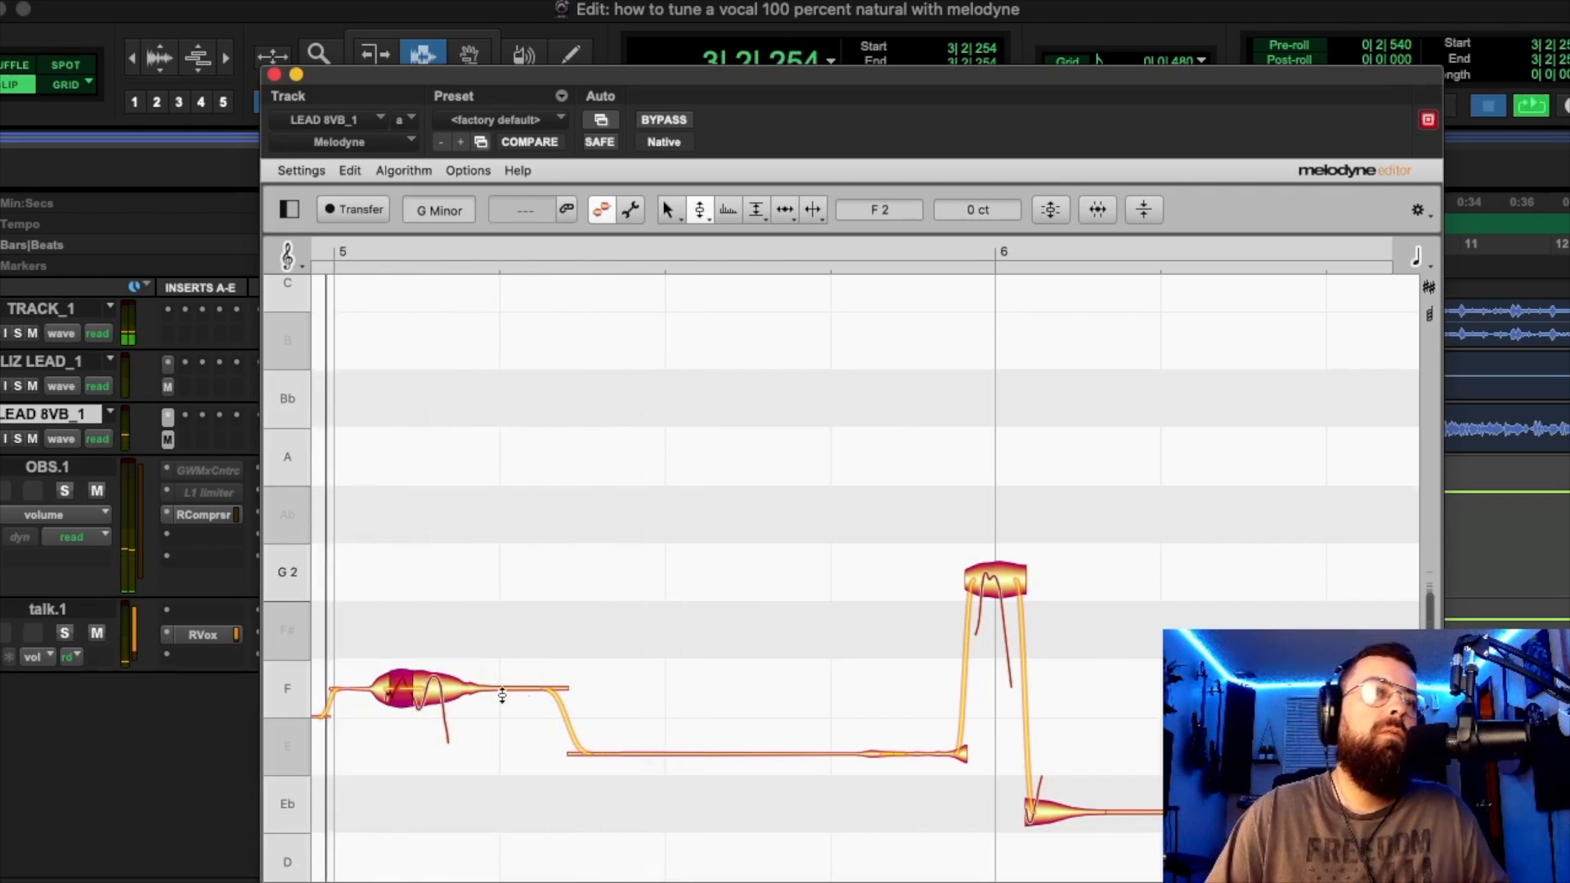
pyautogui.click(665, 121)
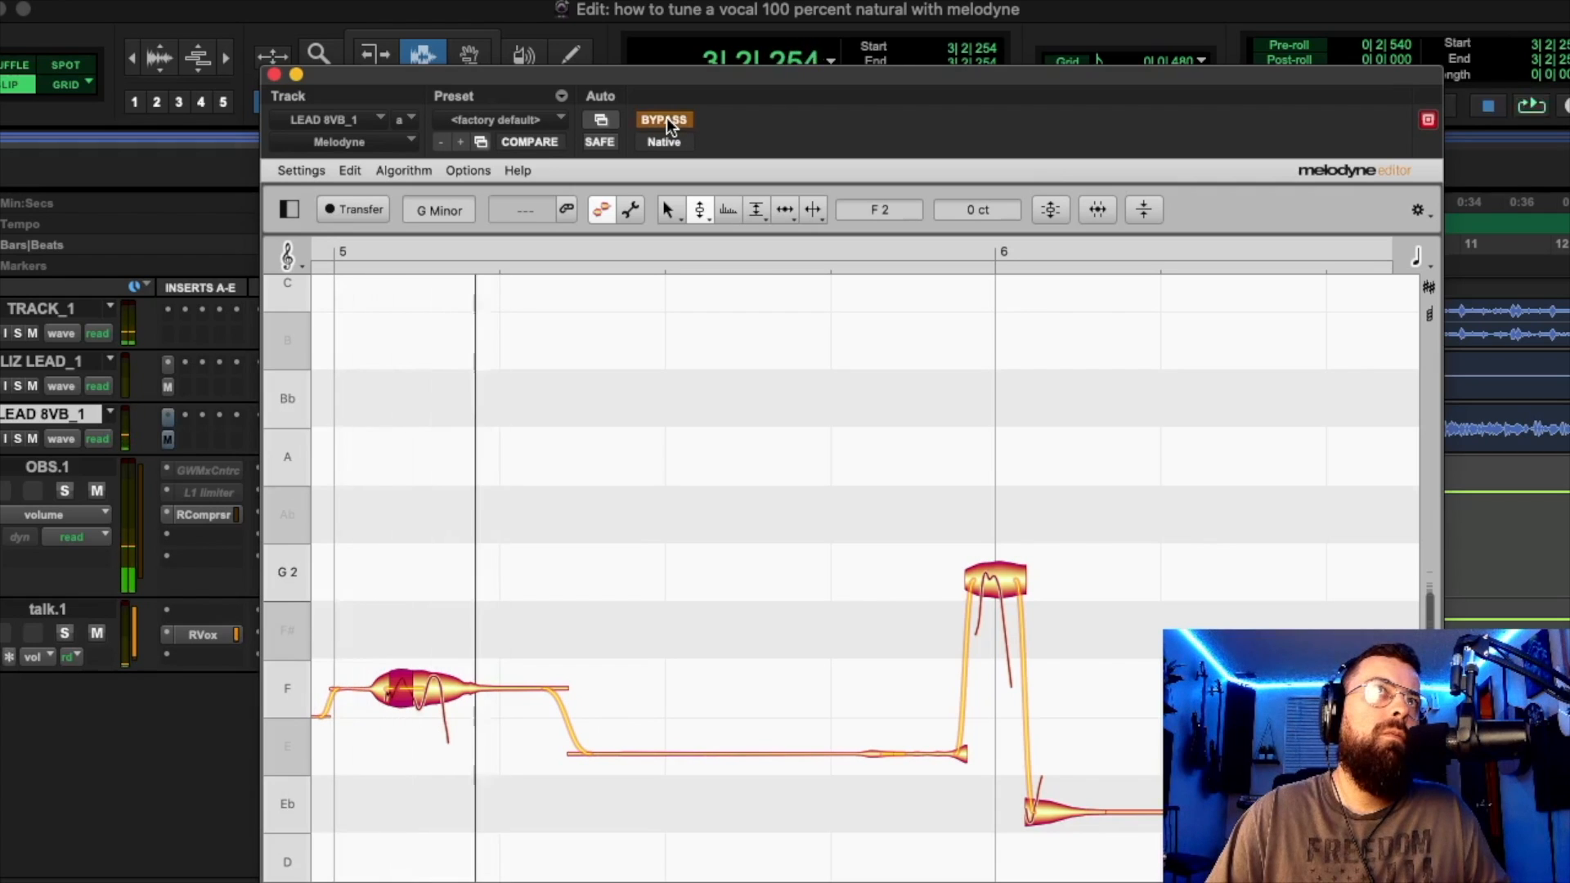
pyautogui.click(664, 121)
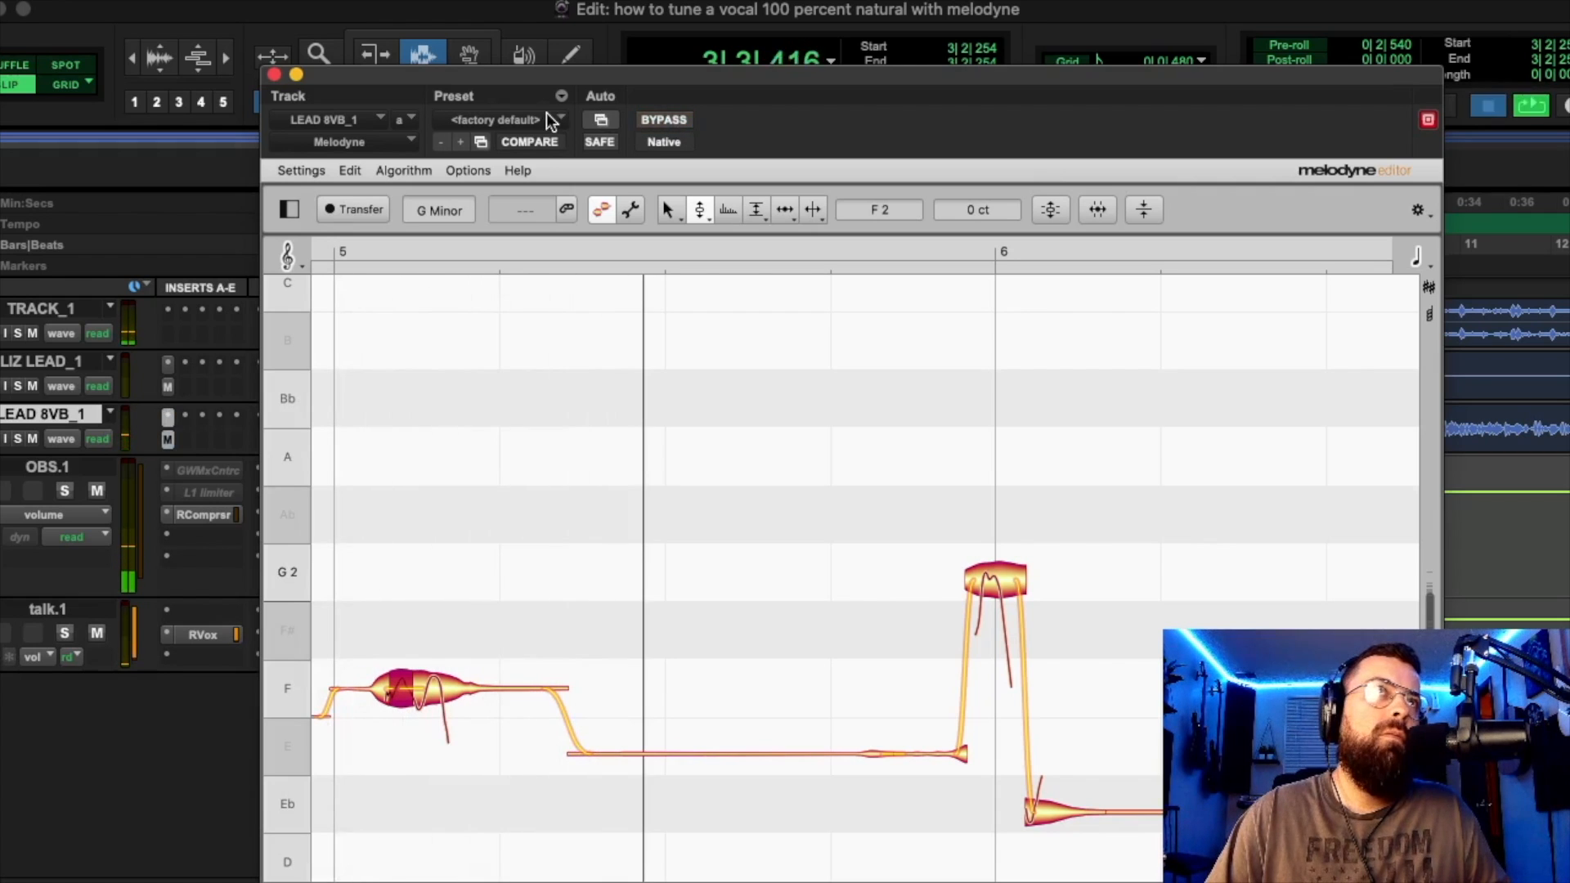
# Close the Melodyne window, audition LEAD 8VB_1 from 3|4|415 in the timeline, and reopen its Melodyne editor.
pyautogui.click(274, 75)
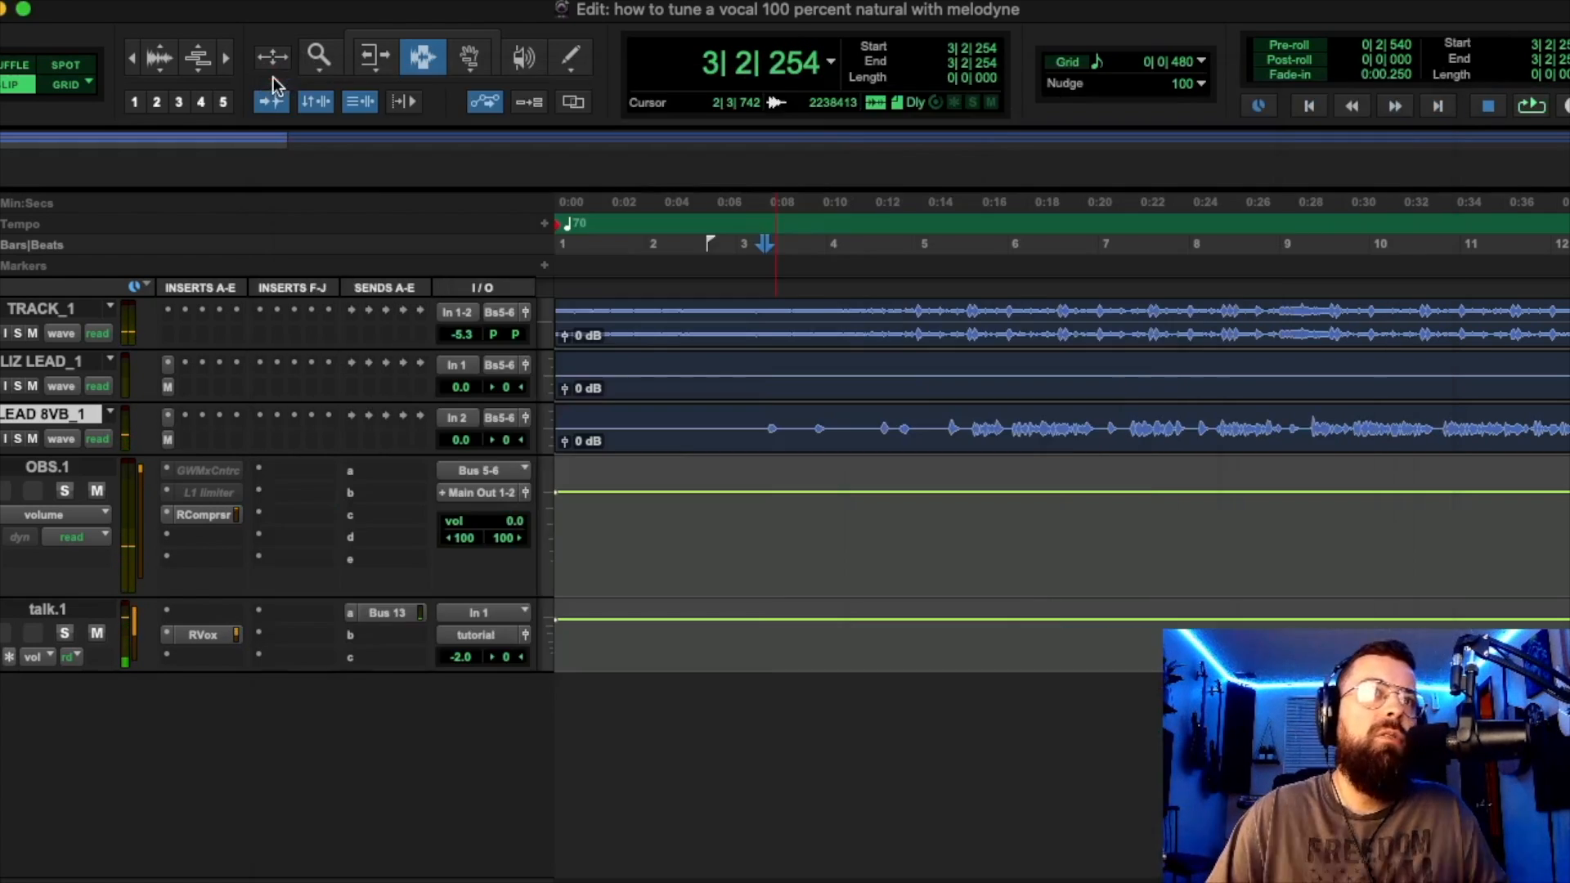
pyautogui.click(813, 415)
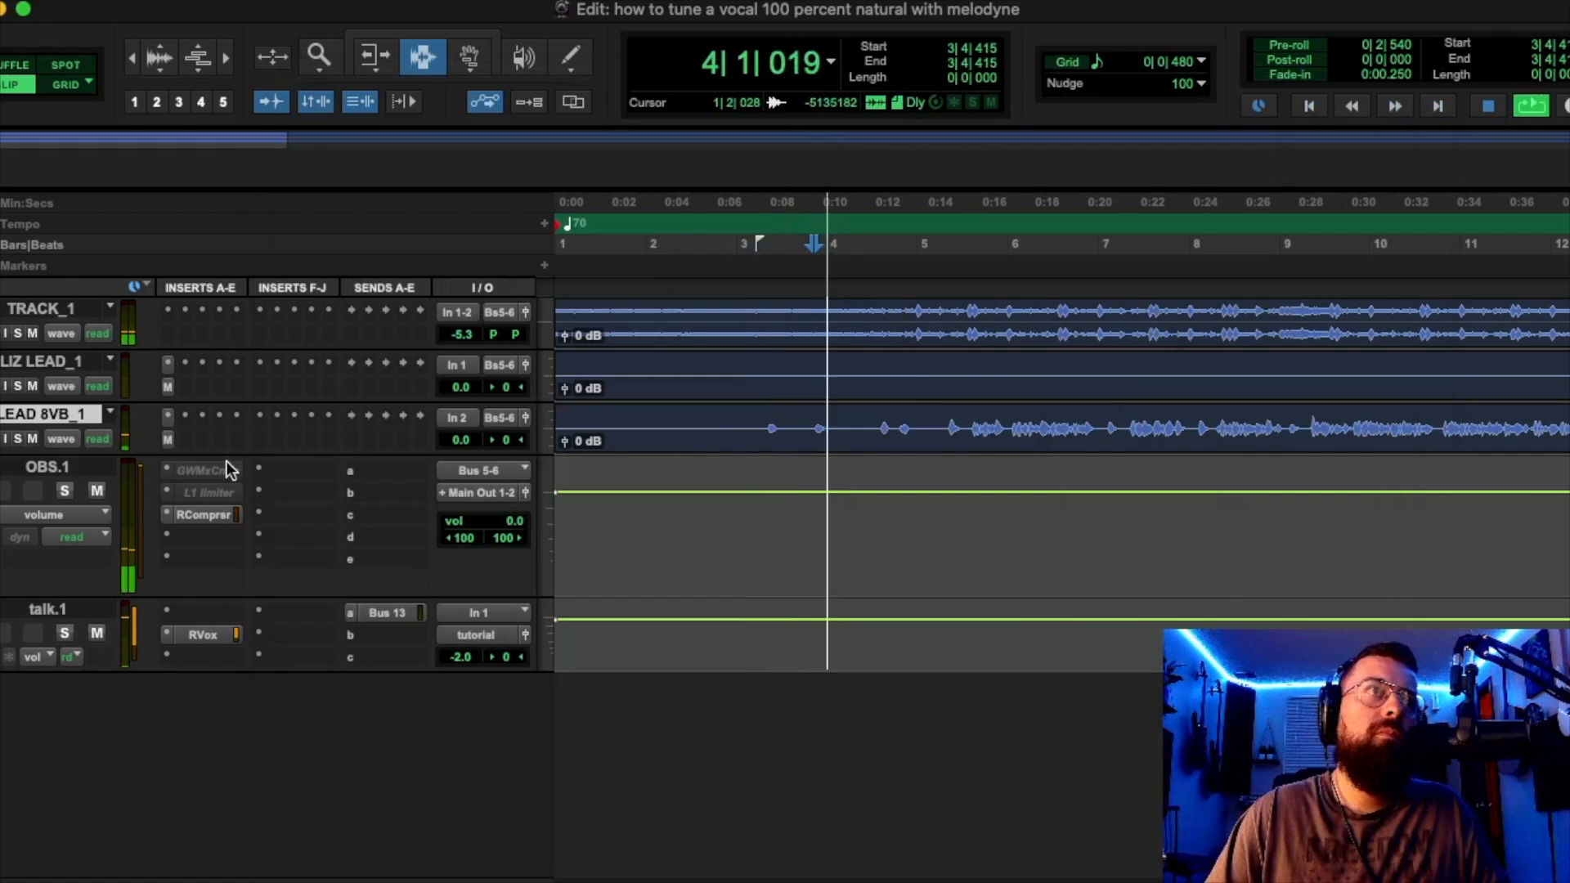
pyautogui.press('space')
pyautogui.press('space')
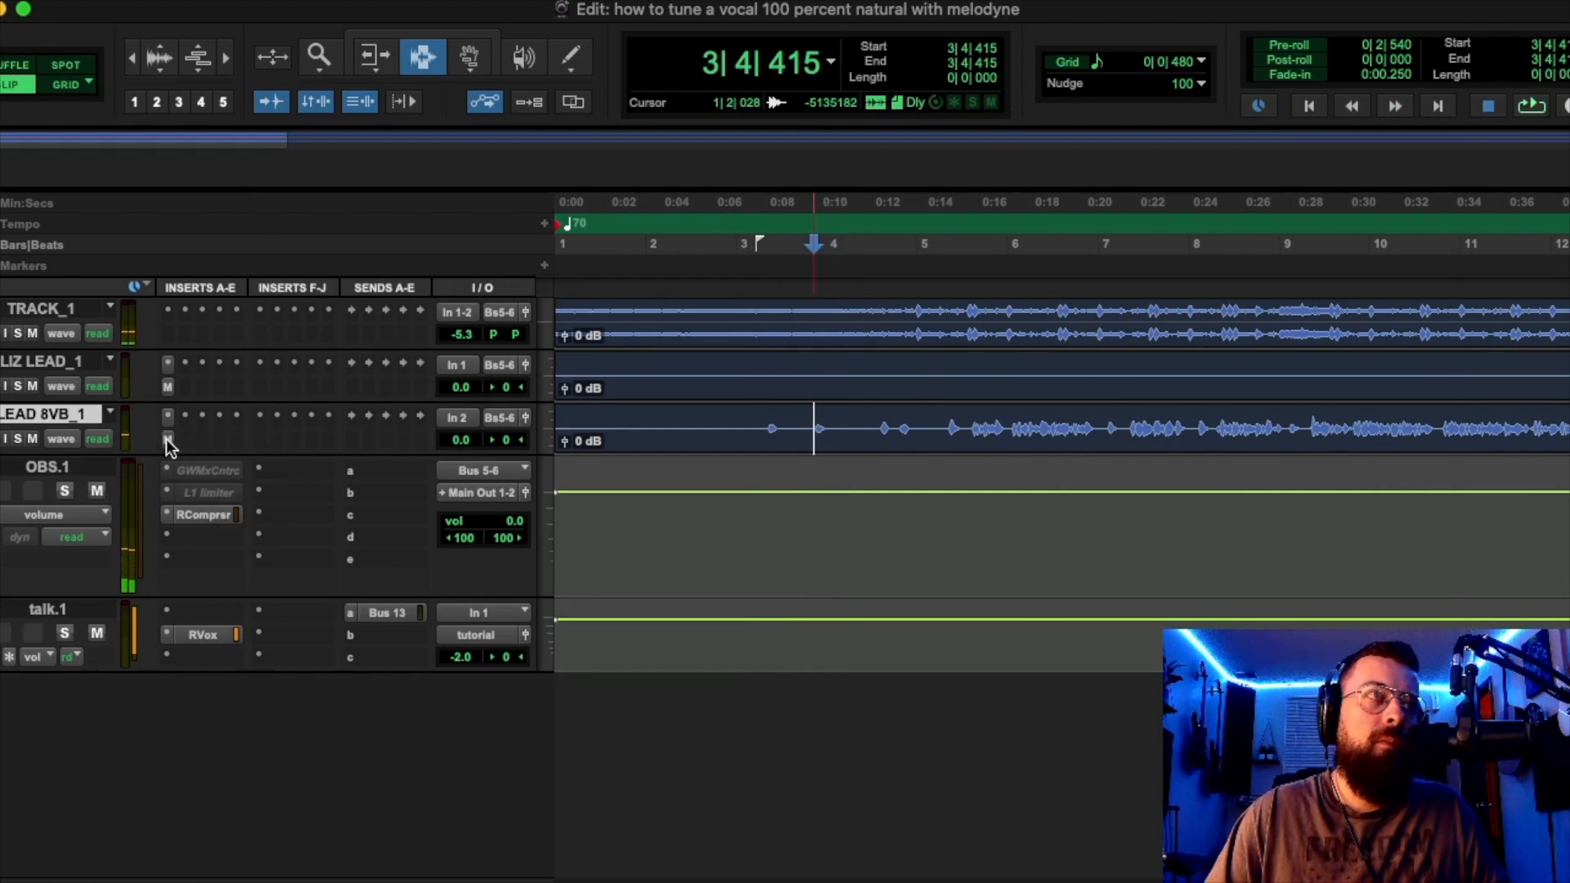
pyautogui.click(167, 439)
pyautogui.press('space')
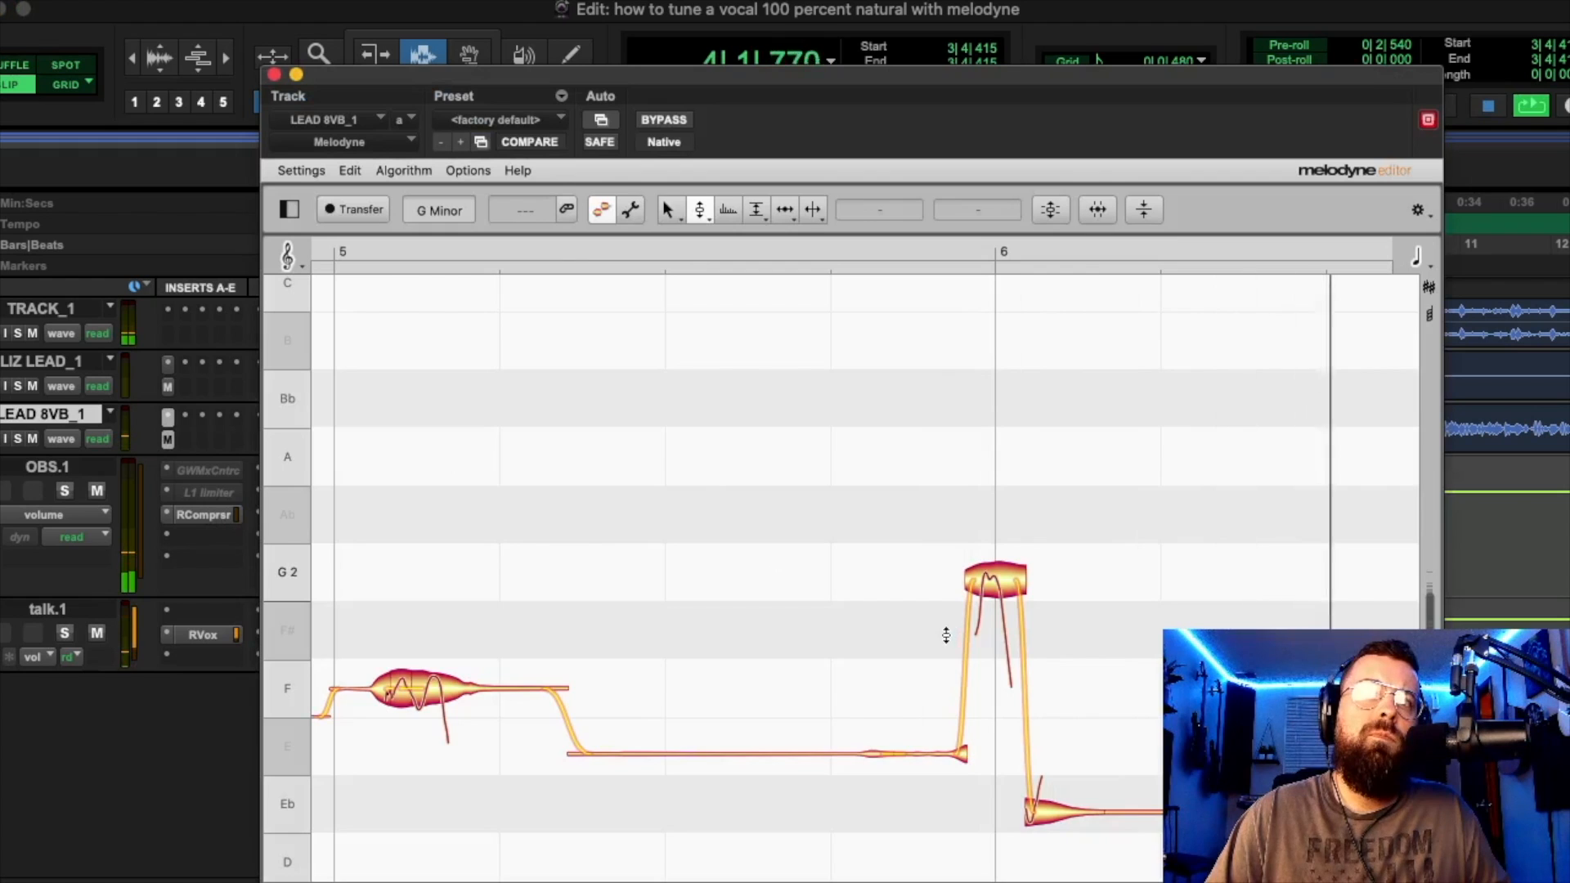
# Move the playback position on LEAD 8VB_1 to 5|2|220 and bring the Melodyne window back over the timeline.
pyautogui.moveTo(1112, 72); pyautogui.dragTo(556, 73)
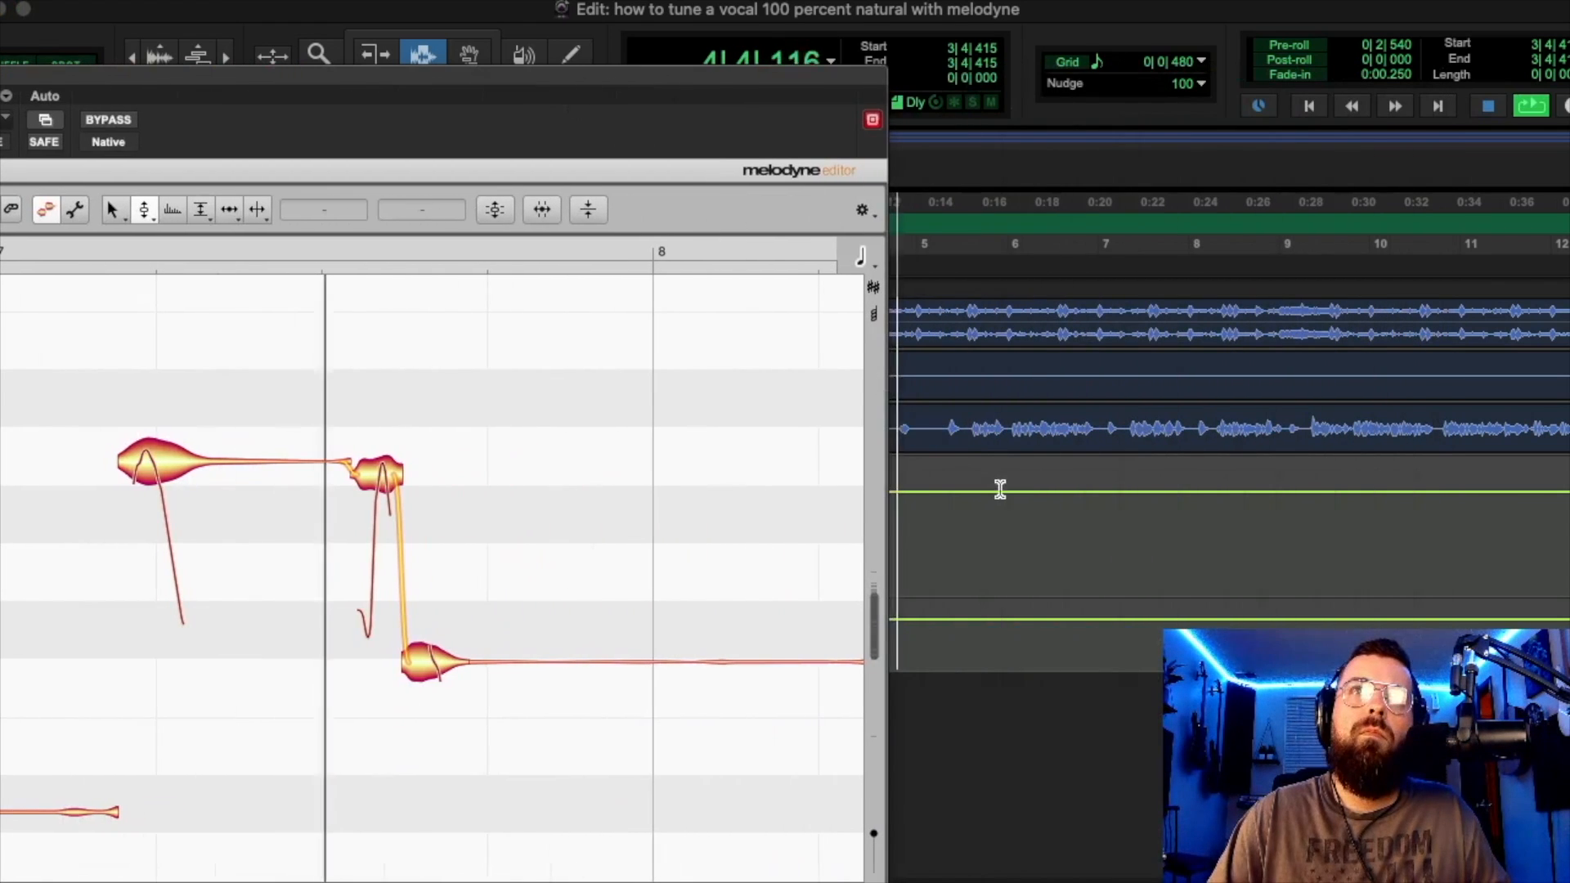
pyautogui.click(946, 423)
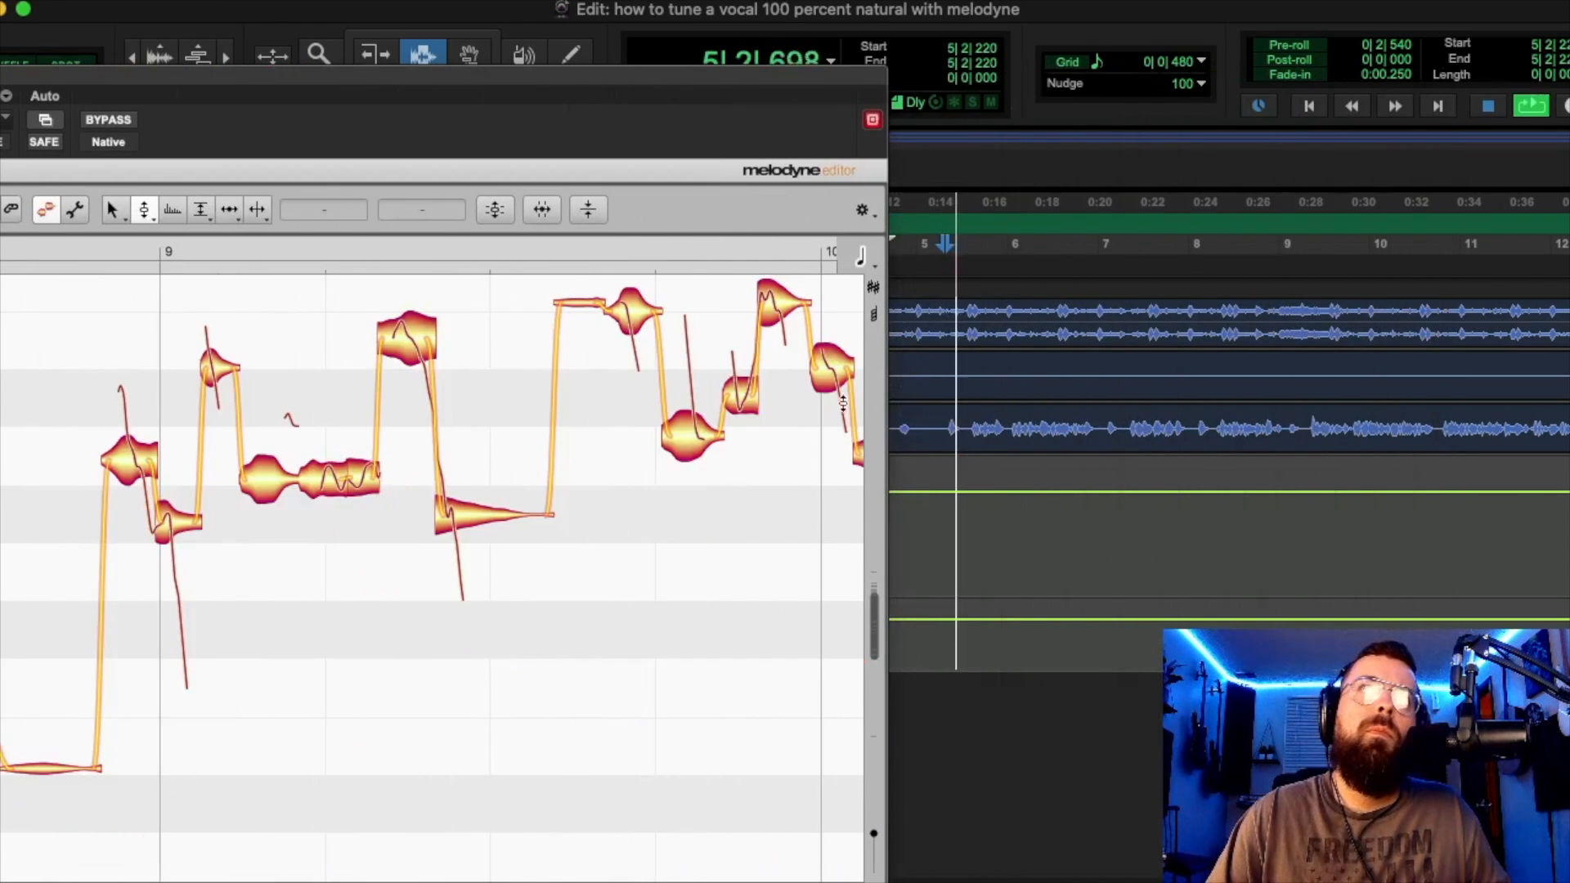
pyautogui.moveTo(247, 73); pyautogui.dragTo(646, 81)
pyautogui.press('space')
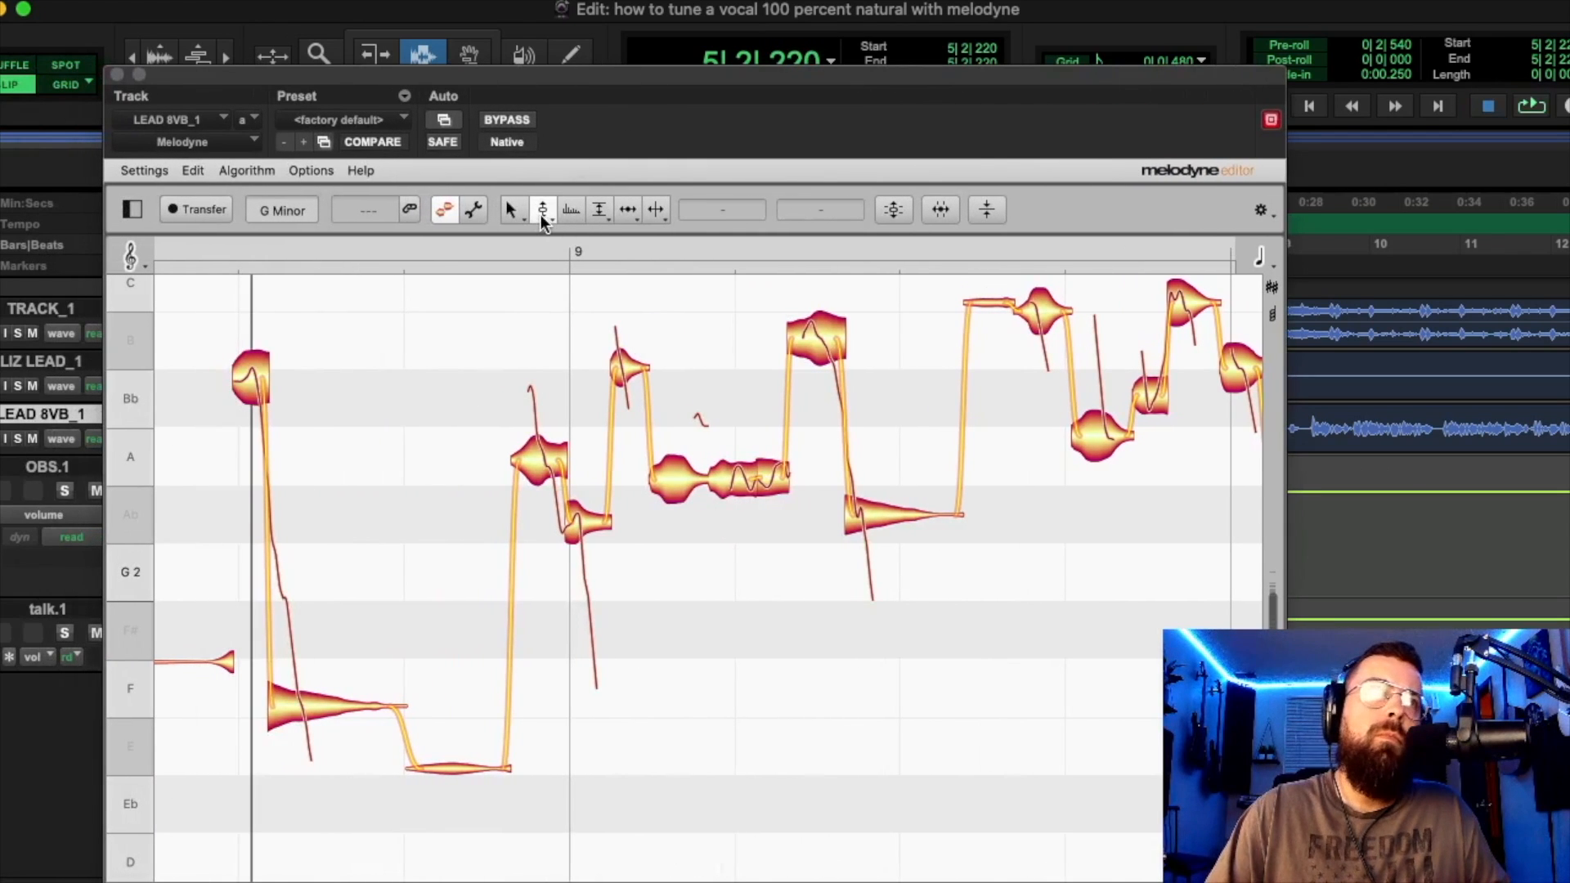
# Snap the high note at the start of the phrase leading into bar 9 to Bb 2 at 0 ct with the pitch tool.
pyautogui.click(543, 214)
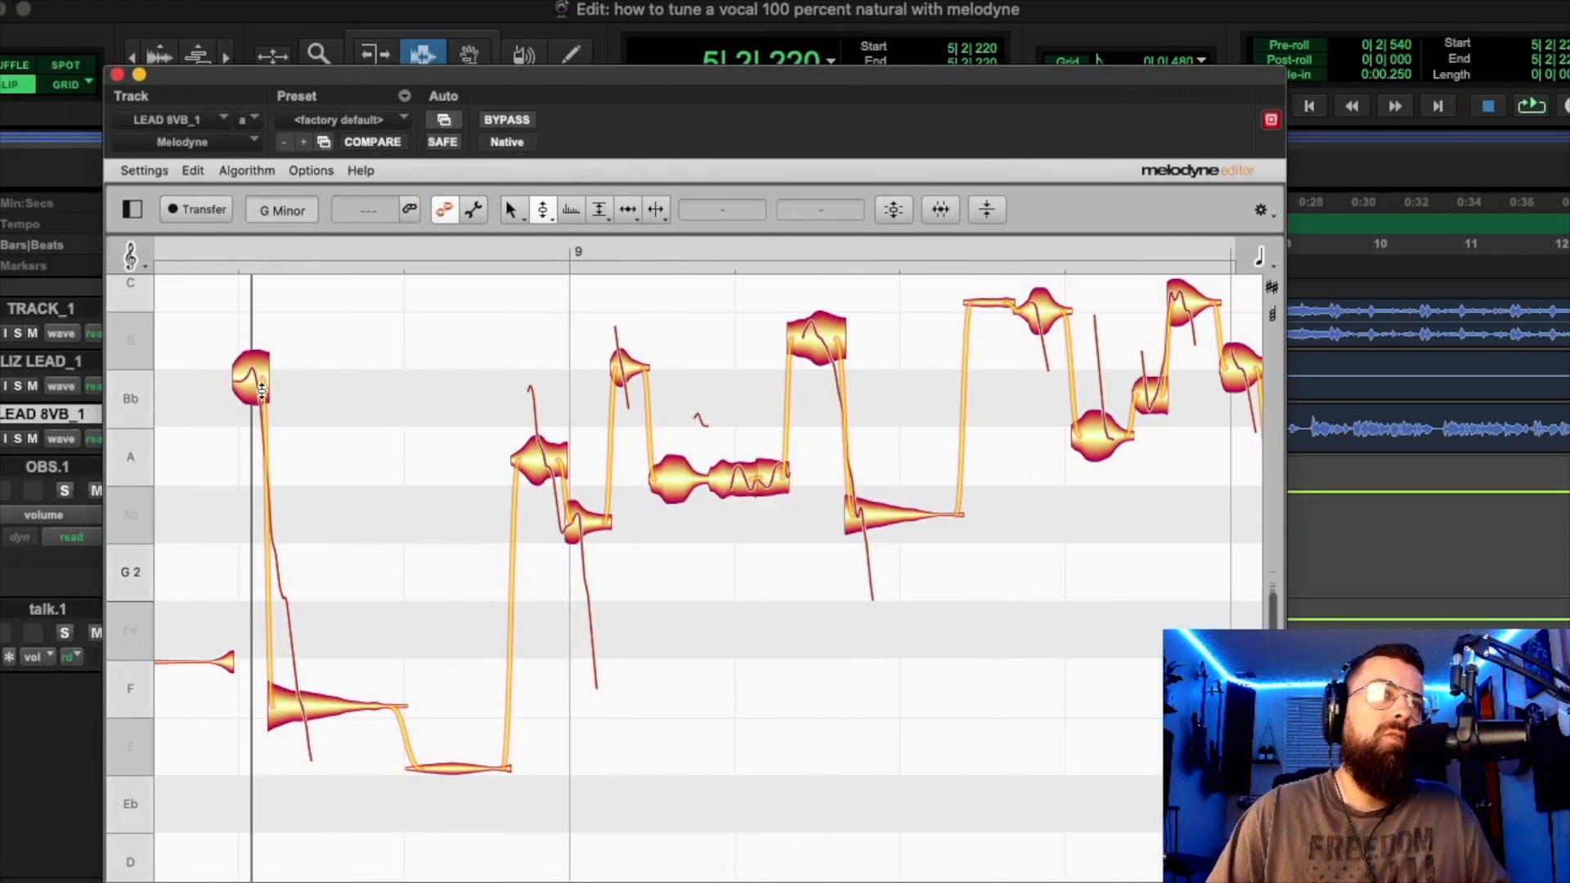
pyautogui.doubleClick(258, 385)
pyautogui.press('space')
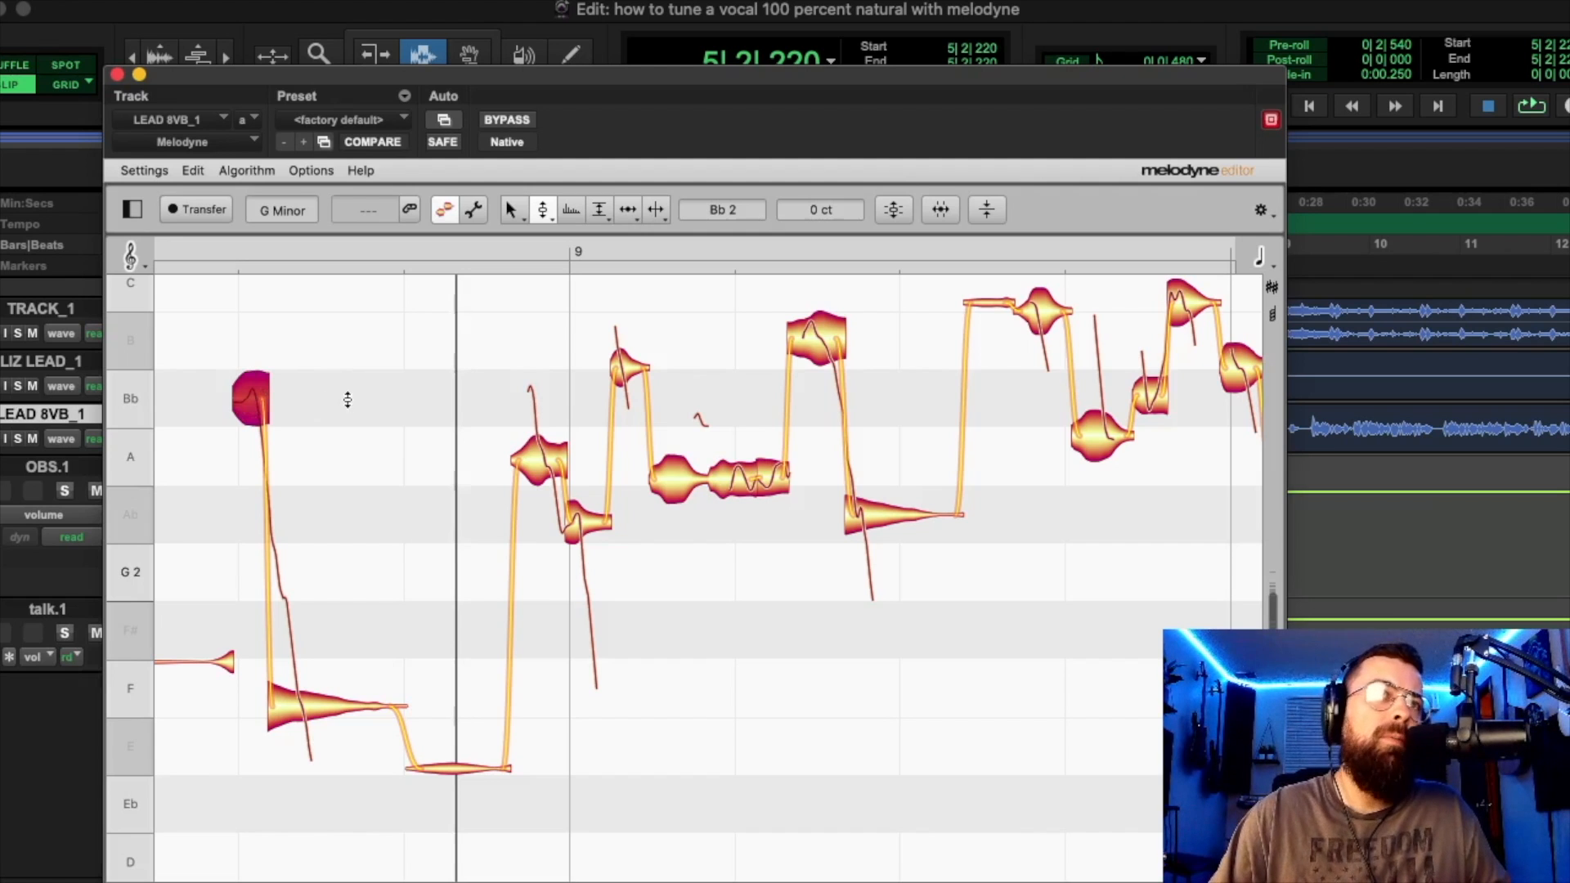
pyautogui.press('space')
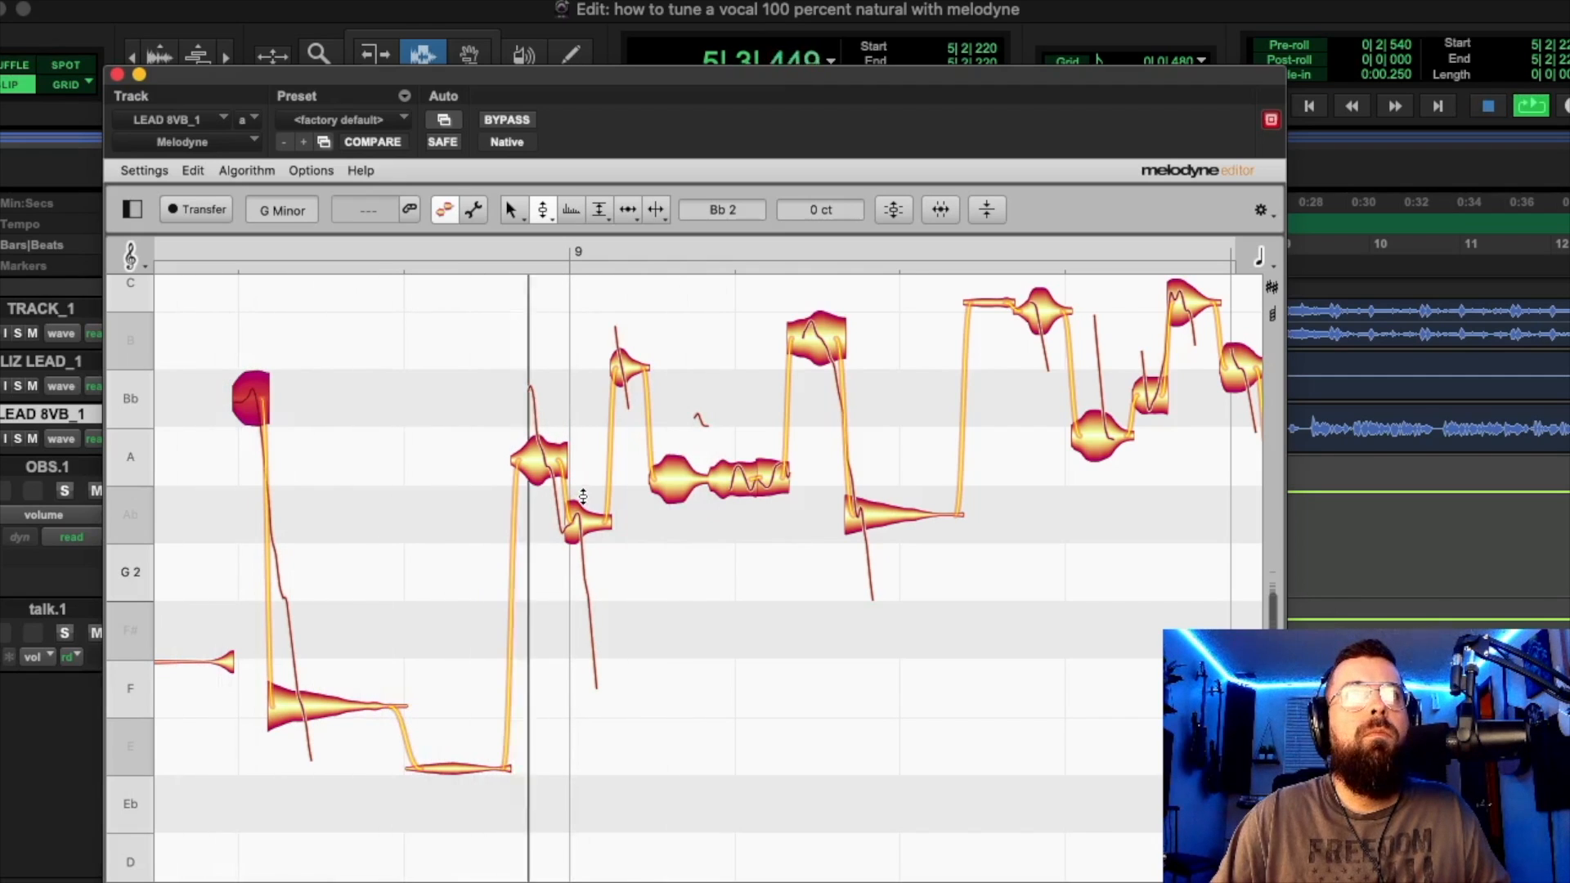
# Raise the note just before bar 9 to Bb 2 at -6 ct.
pyautogui.press('space')
pyautogui.moveTo(555, 469); pyautogui.dragTo(565, 422)
pyautogui.press('space')
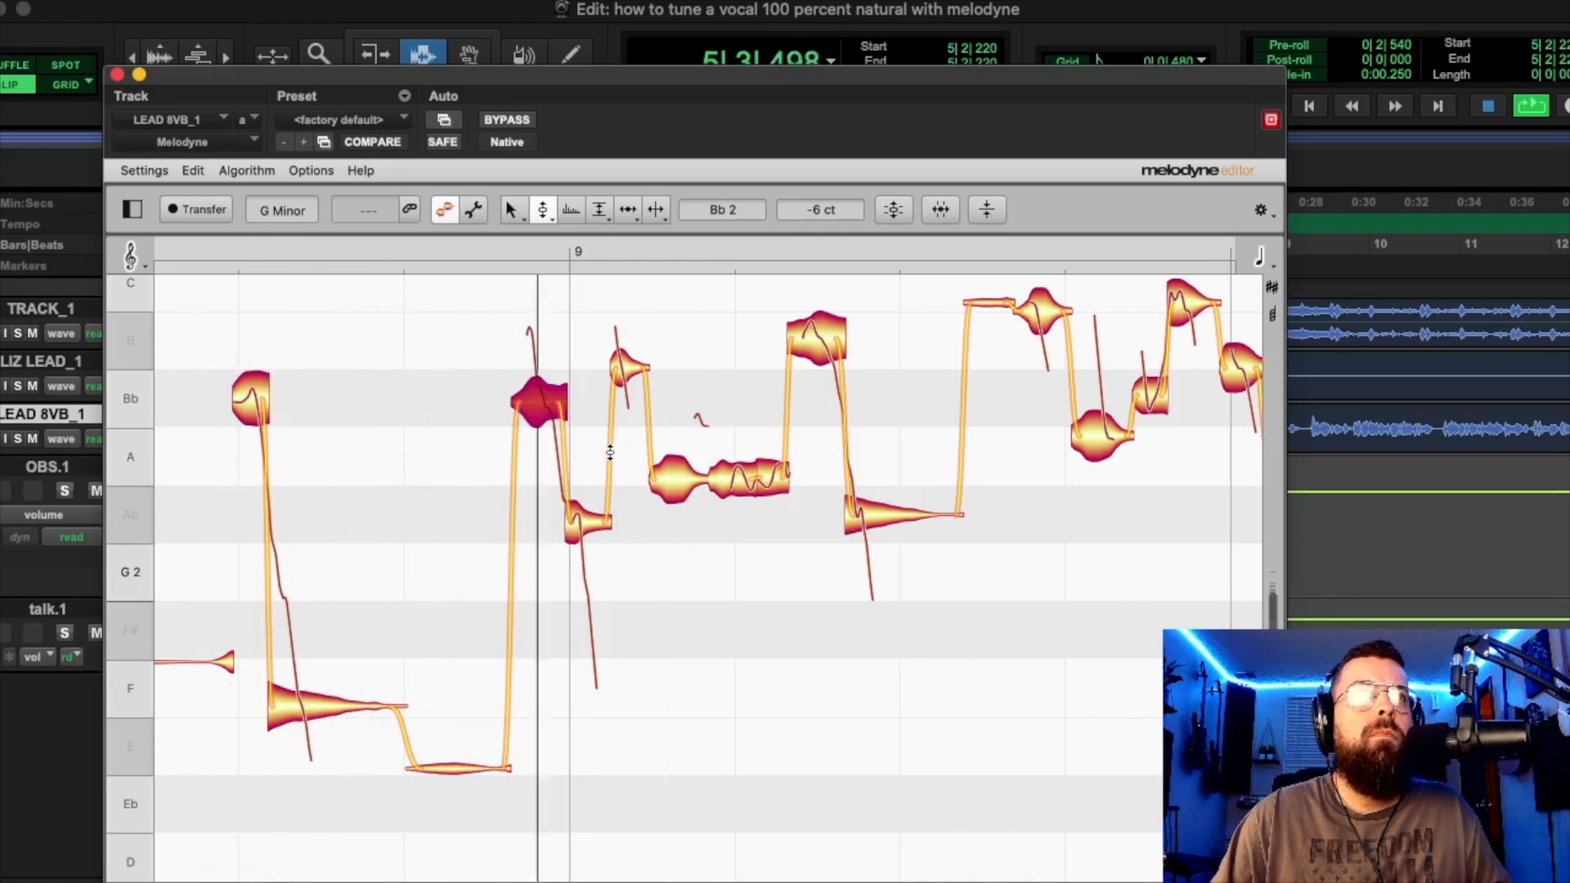
# Try lowering the short high note just after bar 9 to Bb 2 at -9 ct.
pyautogui.press('space')
pyautogui.moveTo(623, 364); pyautogui.dragTo(642, 433)
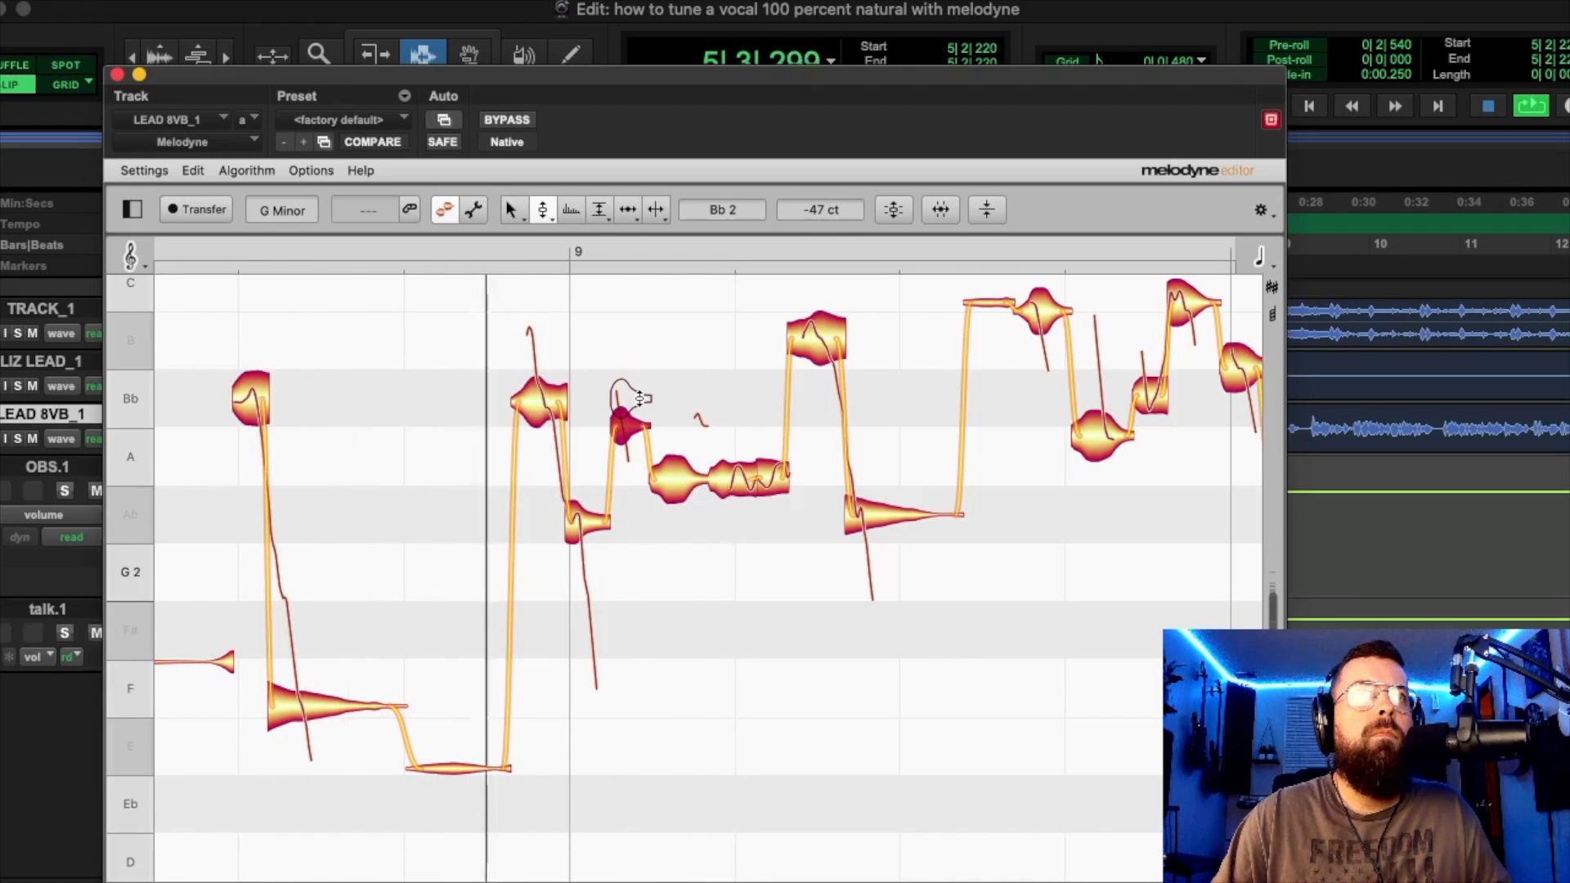
pyautogui.press('space')
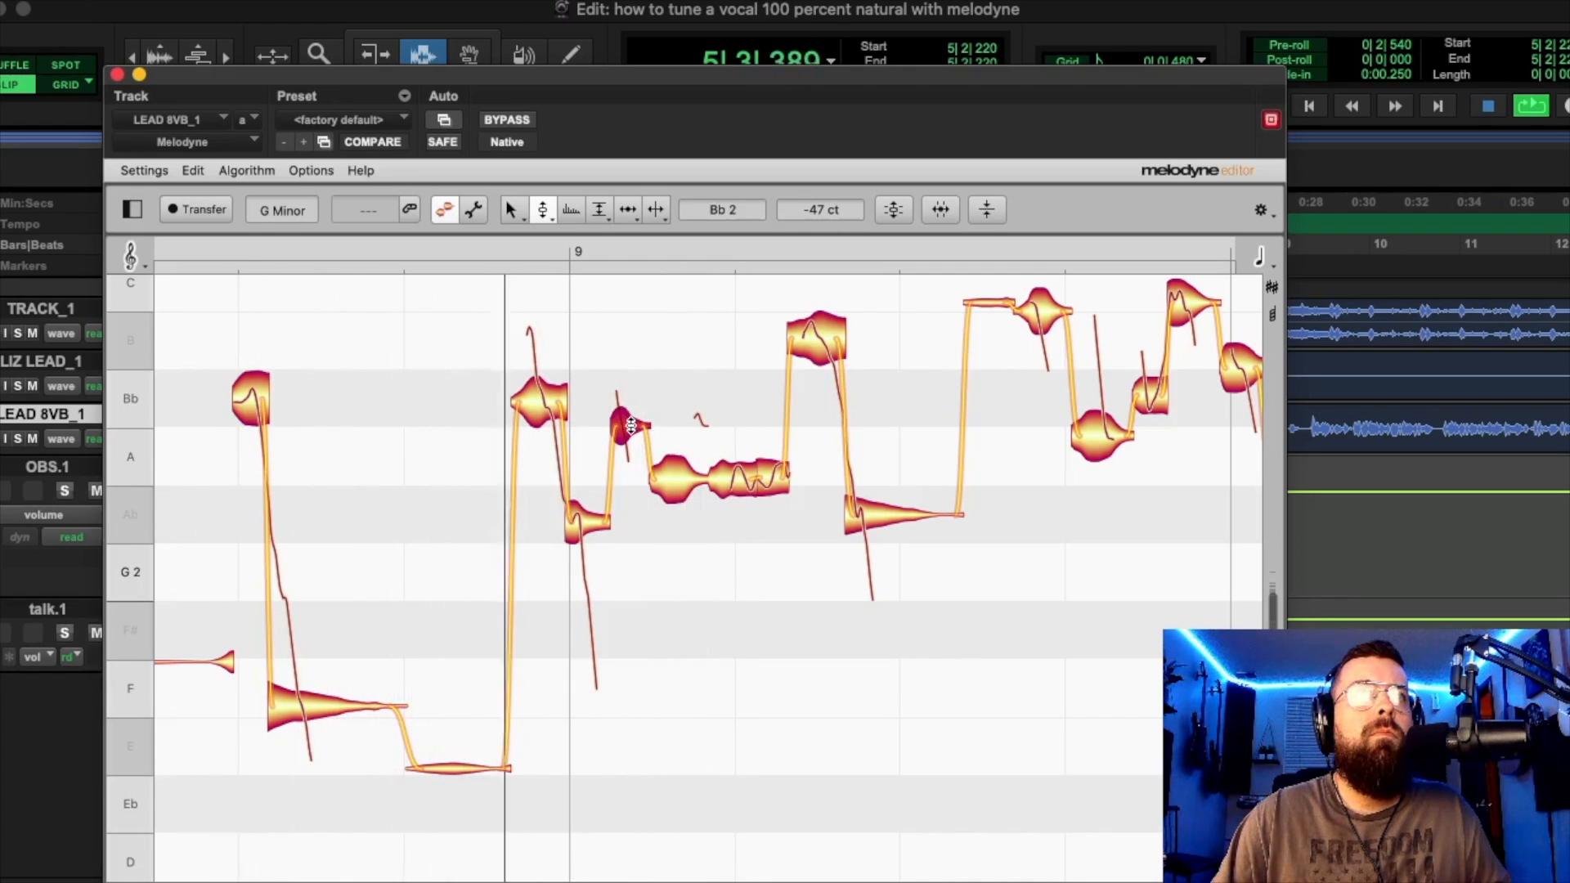
pyautogui.moveTo(641, 433); pyautogui.dragTo(641, 412)
# Split the held note after bar 9 into shorter parts with the Note Separation Tool, then return to the pitch tool.
pyautogui.rightClick(721, 469)
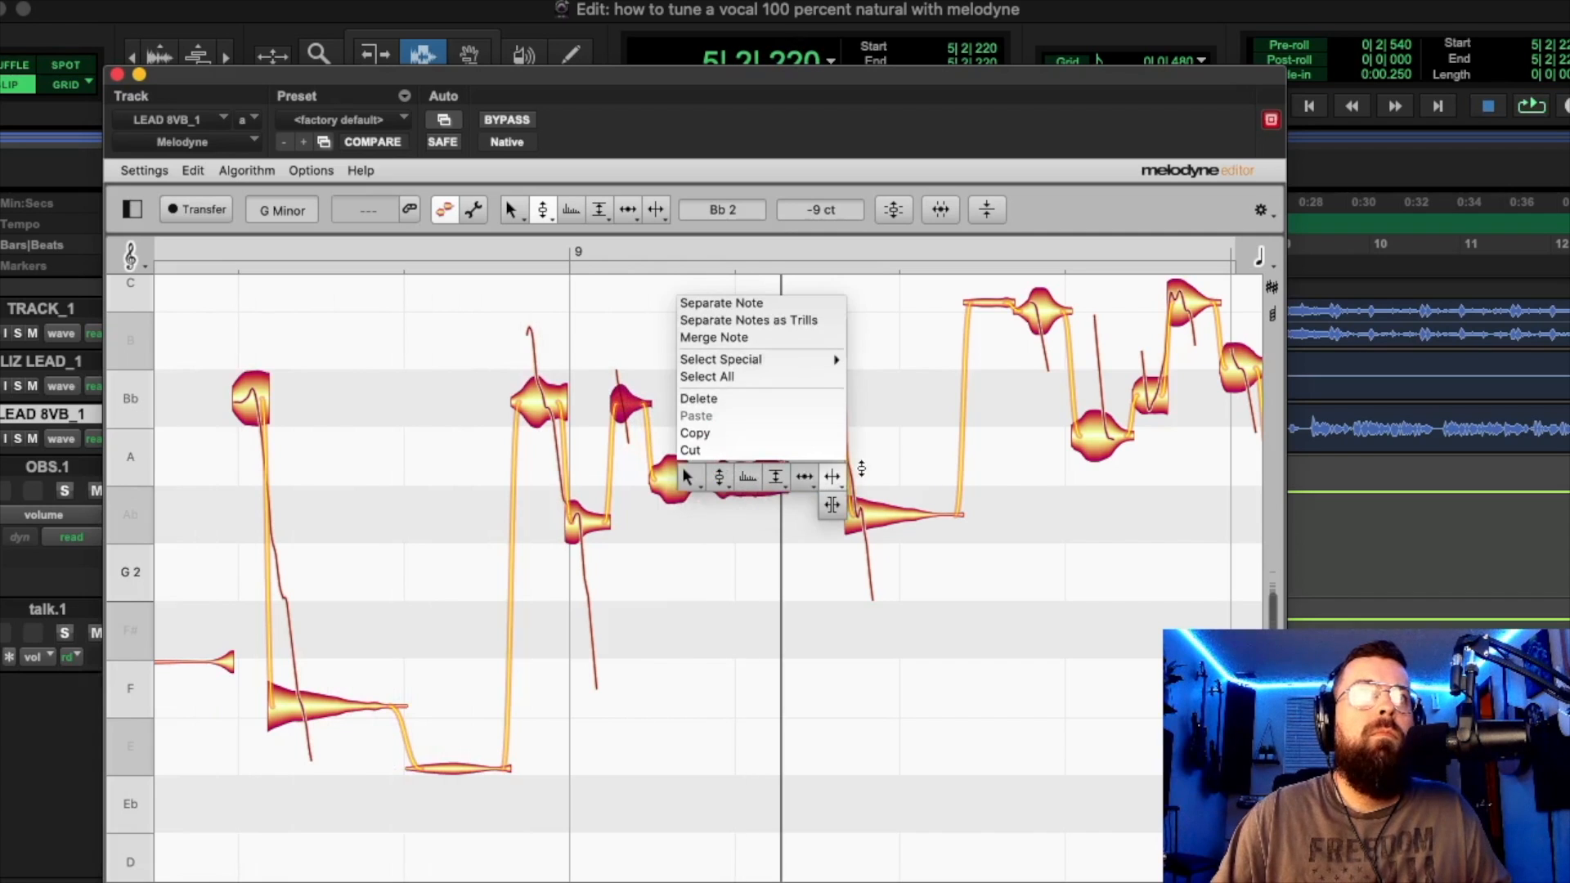
pyautogui.click(847, 478)
pyautogui.click(726, 479)
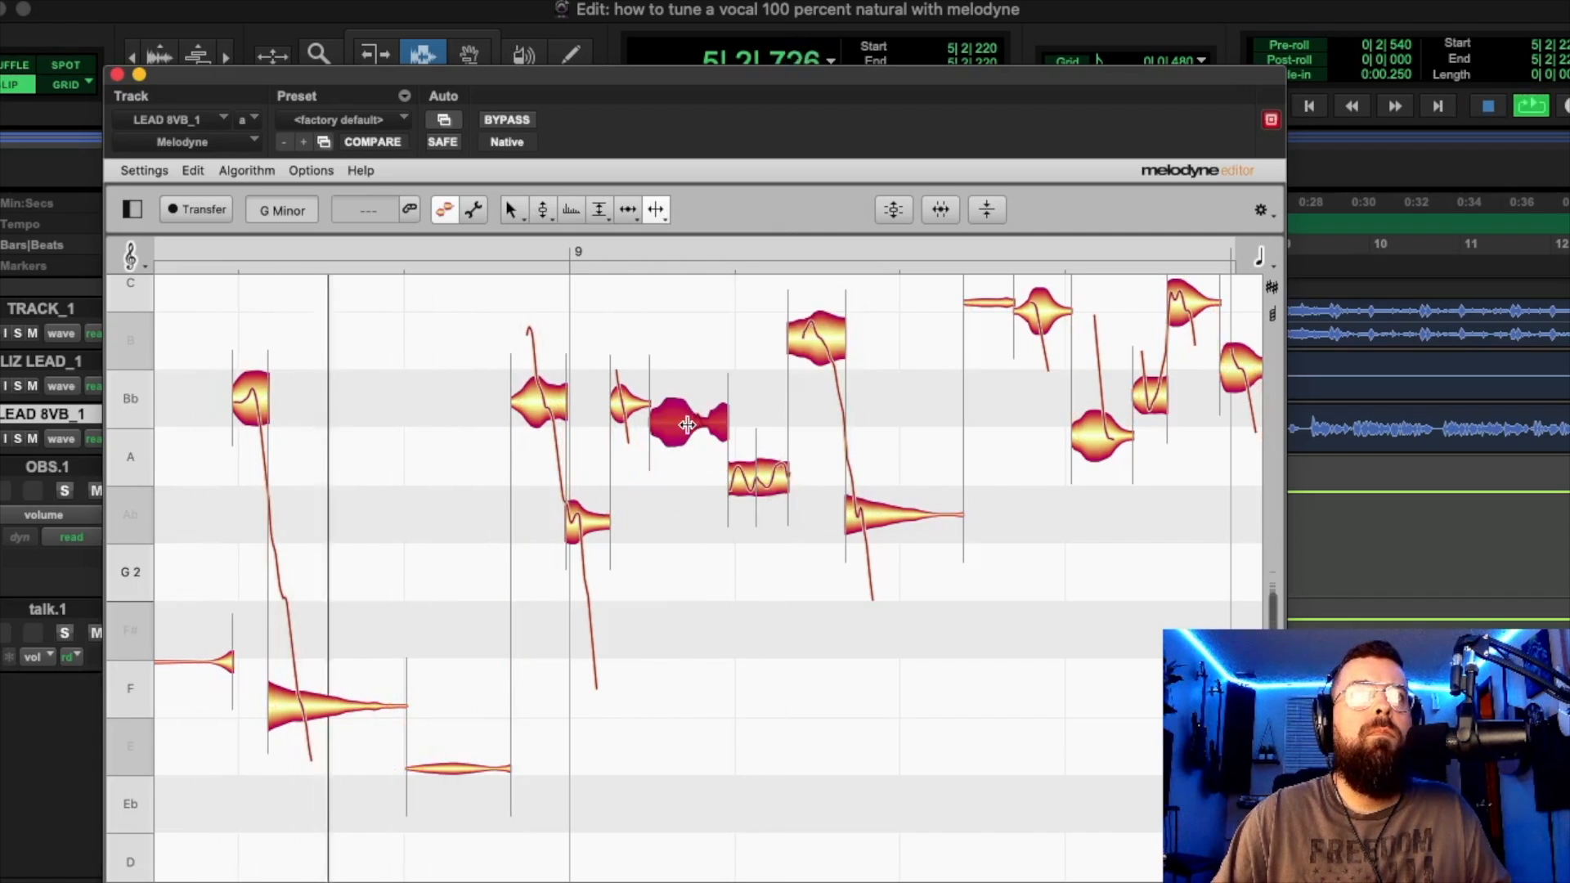
pyautogui.rightClick(697, 446)
pyautogui.click(585, 418)
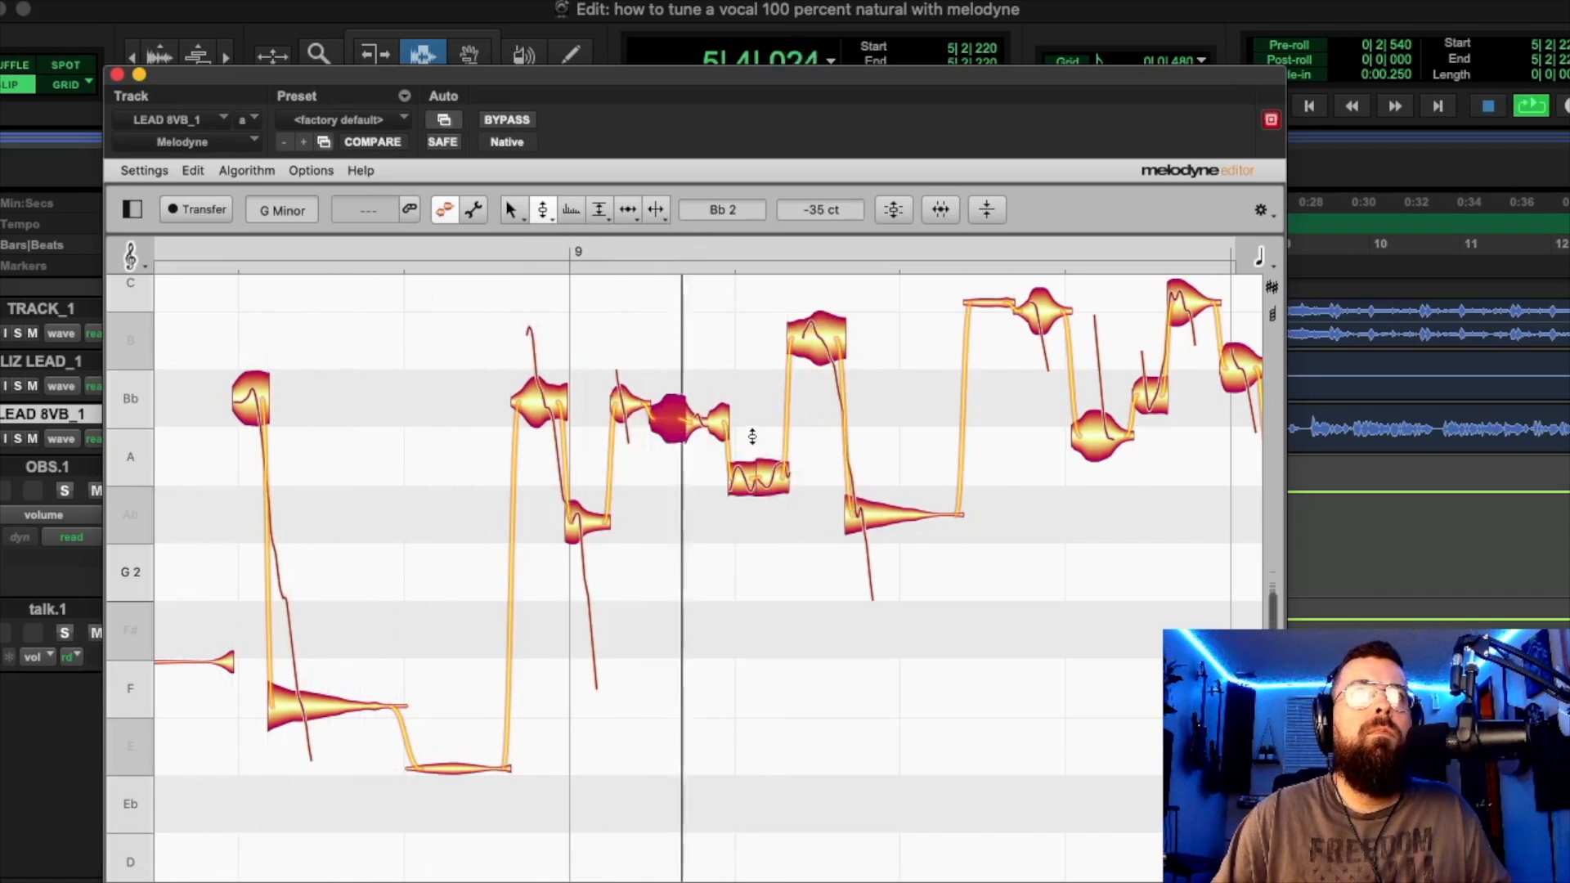
# Align the split parts and the short note before them with A 2, setting the first, second and last parts to -5, +8 and -6 ct.
pyautogui.moveTo(717, 401); pyautogui.dragTo(724, 457)
pyautogui.press('space')
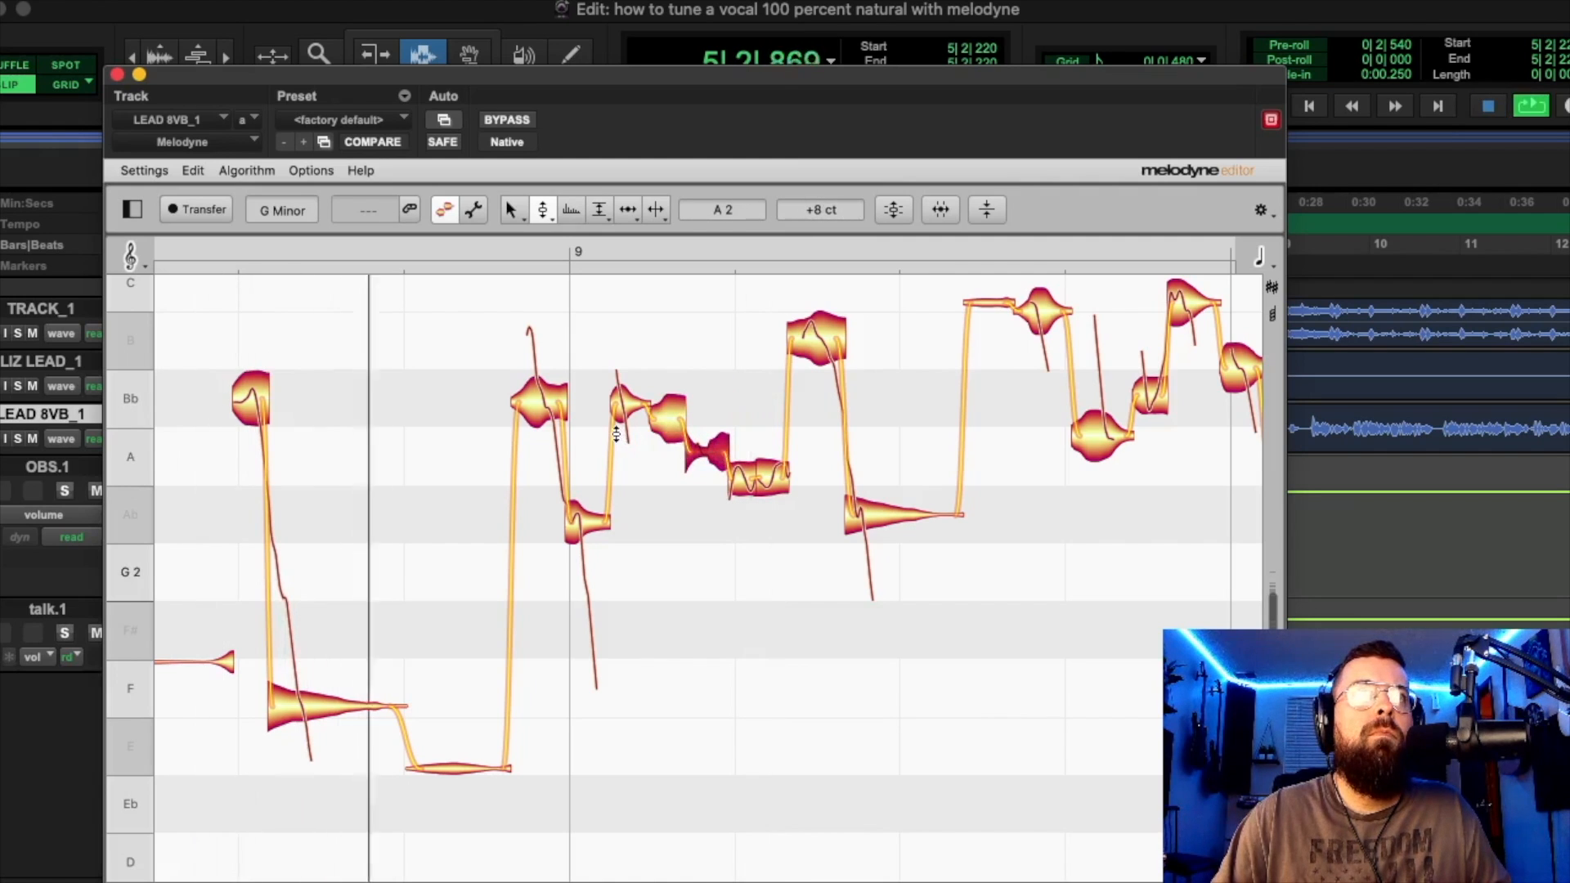
pyautogui.moveTo(667, 411); pyautogui.dragTo(672, 435)
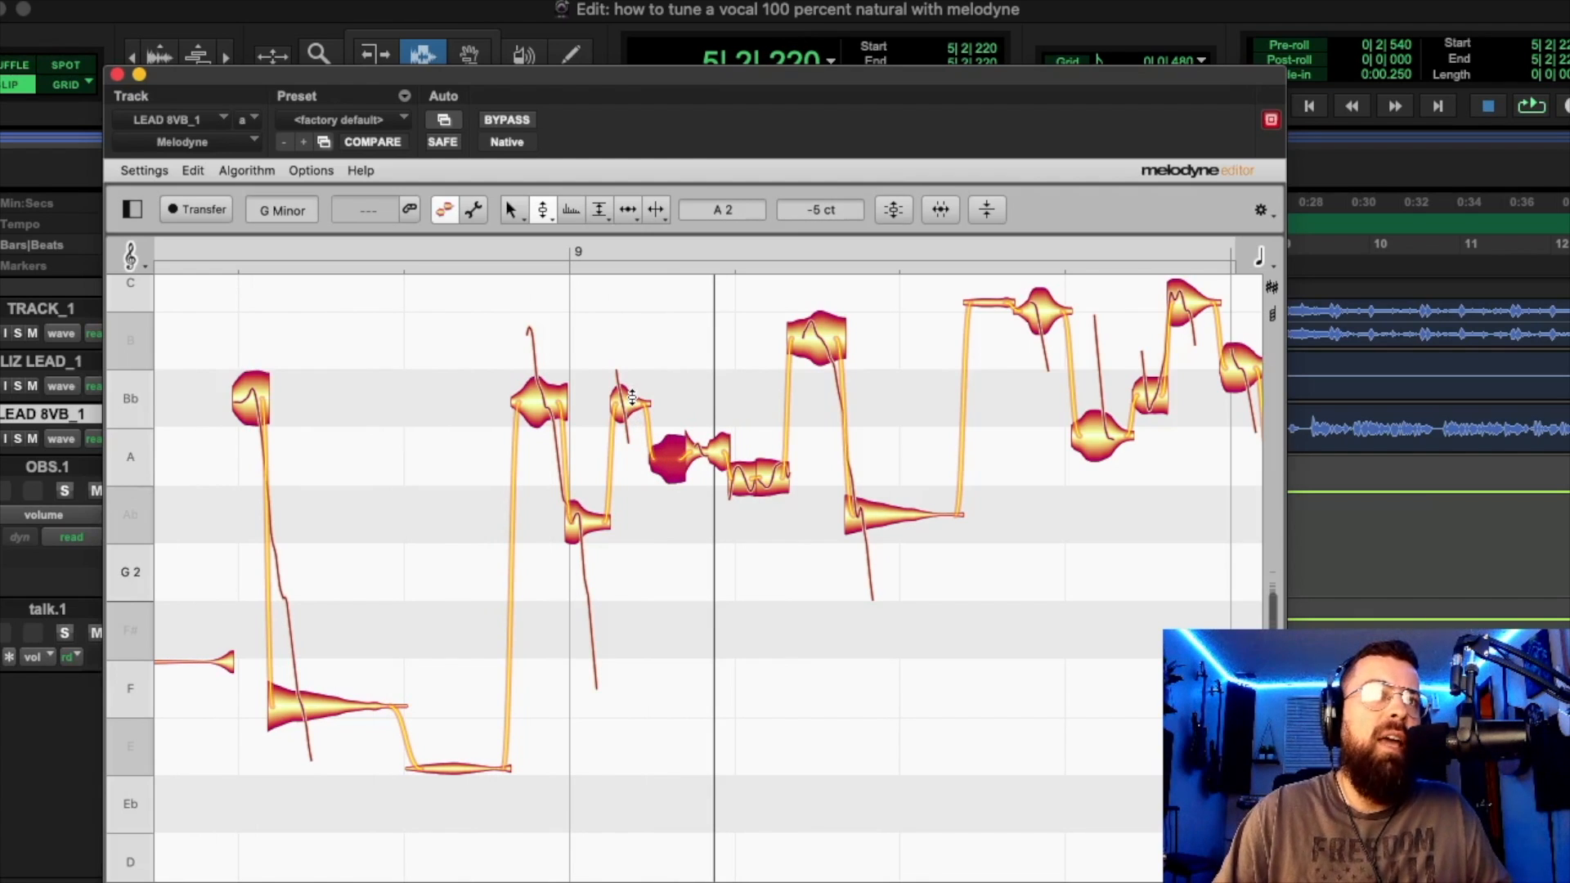
pyautogui.moveTo(632, 397); pyautogui.dragTo(643, 446)
pyautogui.moveTo(744, 479); pyautogui.dragTo(779, 463)
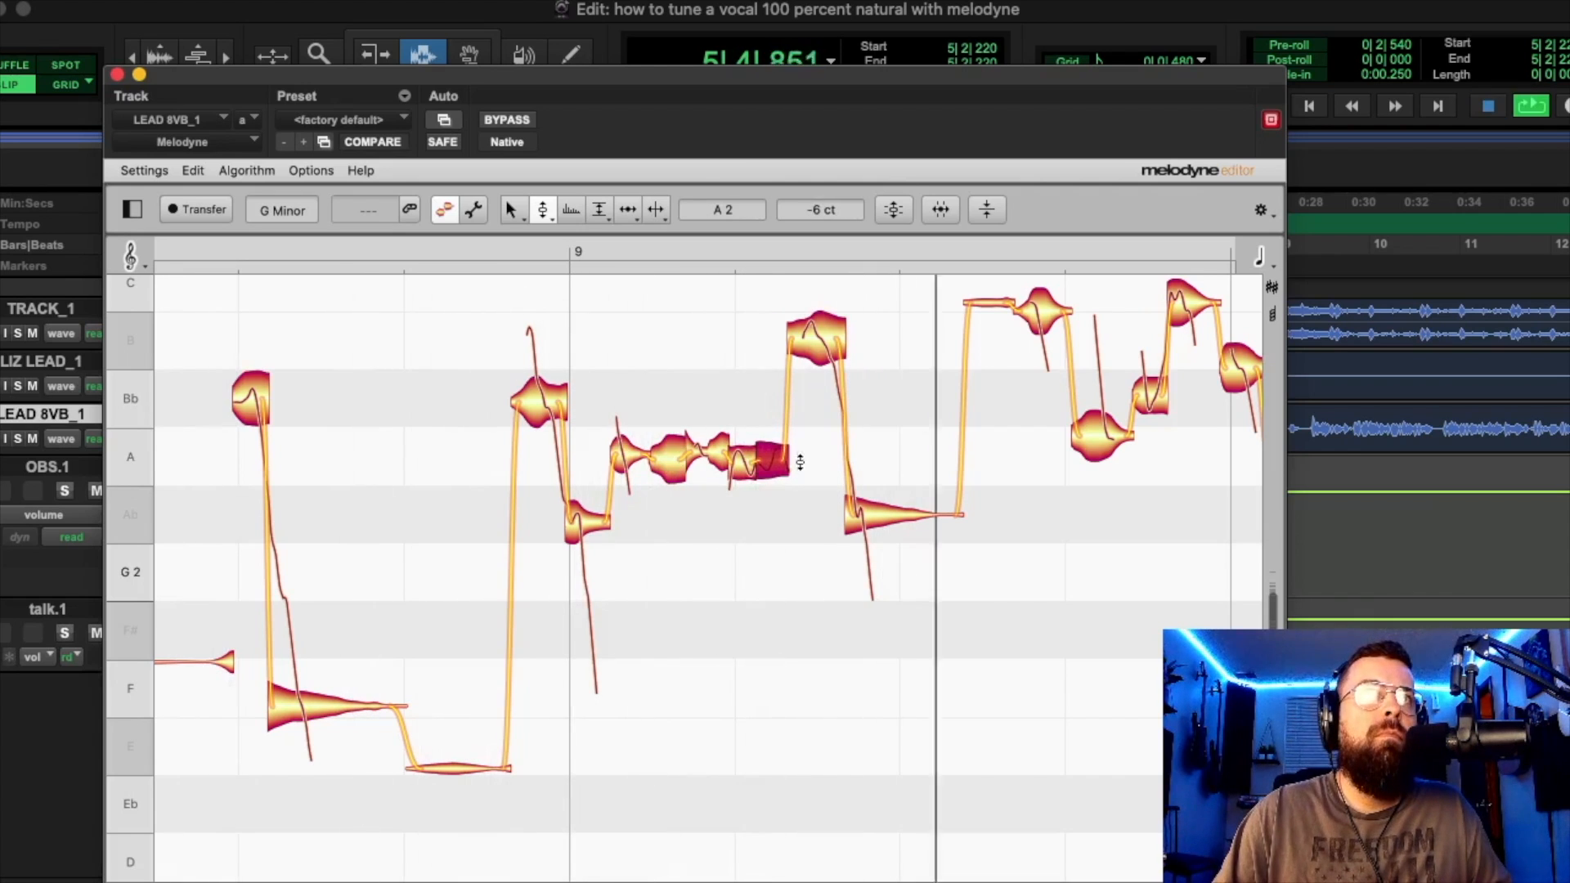
# Lower the high note following the split parts to Bb 2 at 0 ct and set the third part to A 2 at +4 ct.
pyautogui.moveTo(834, 355); pyautogui.dragTo(842, 388)
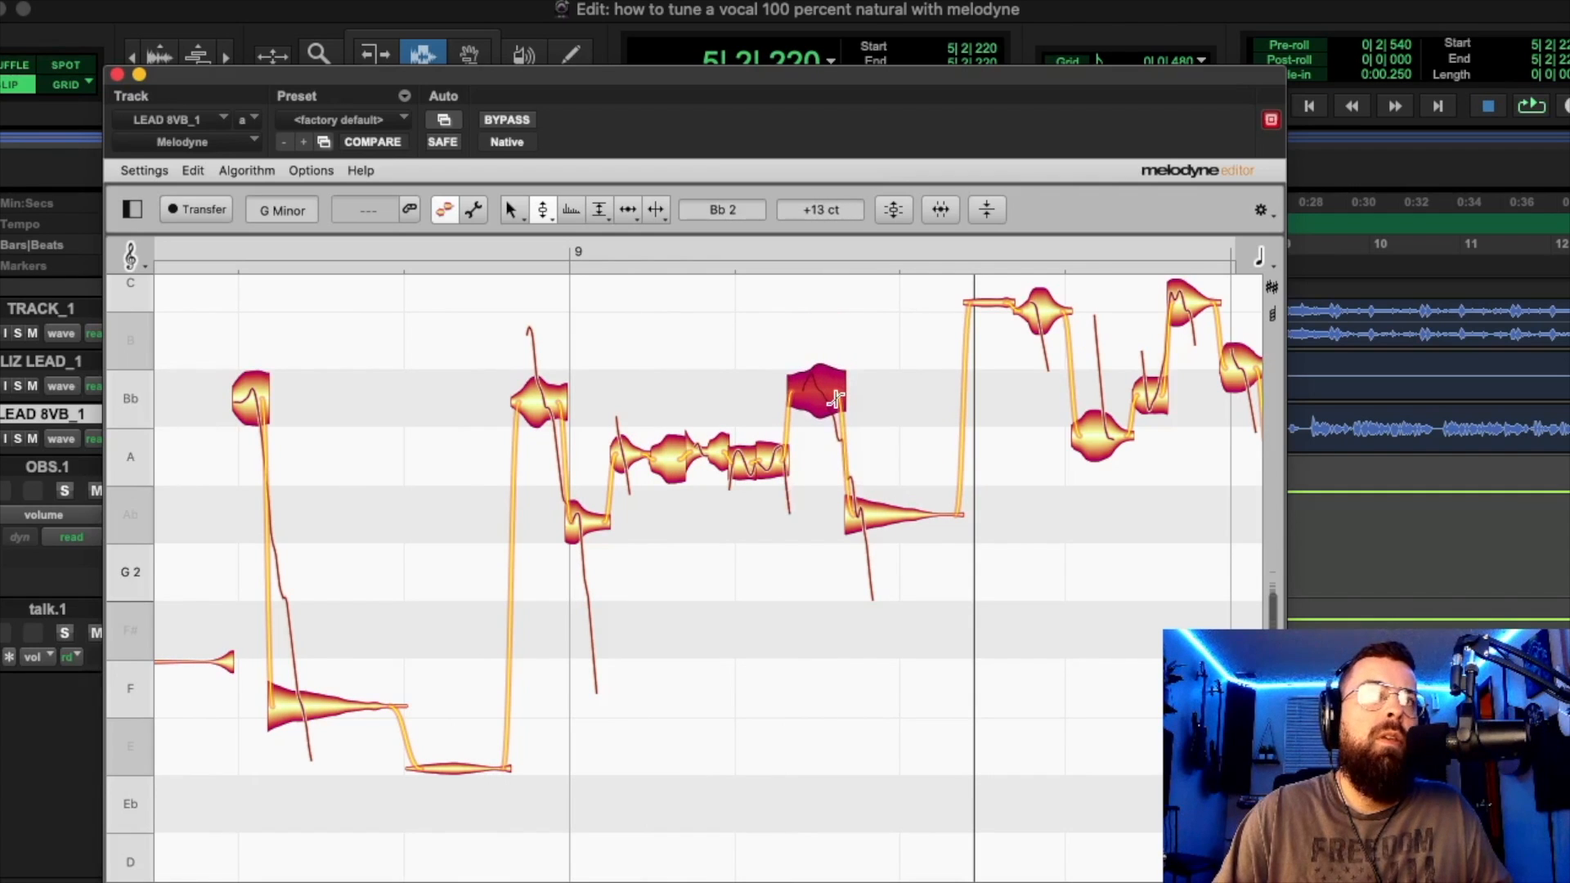
pyautogui.click(740, 463)
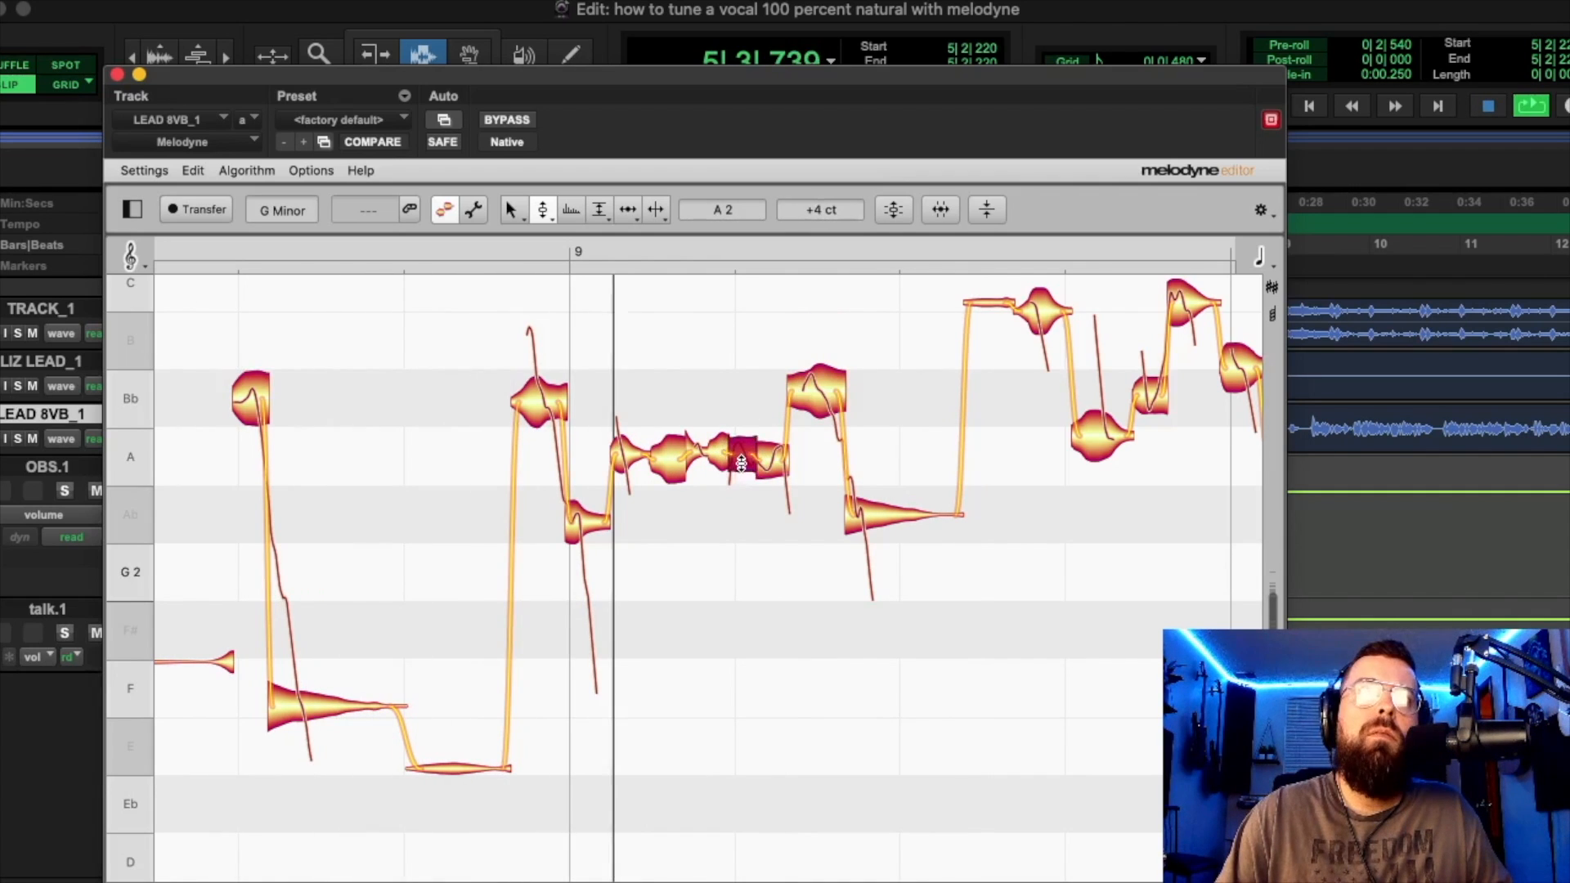
pyautogui.click(830, 403)
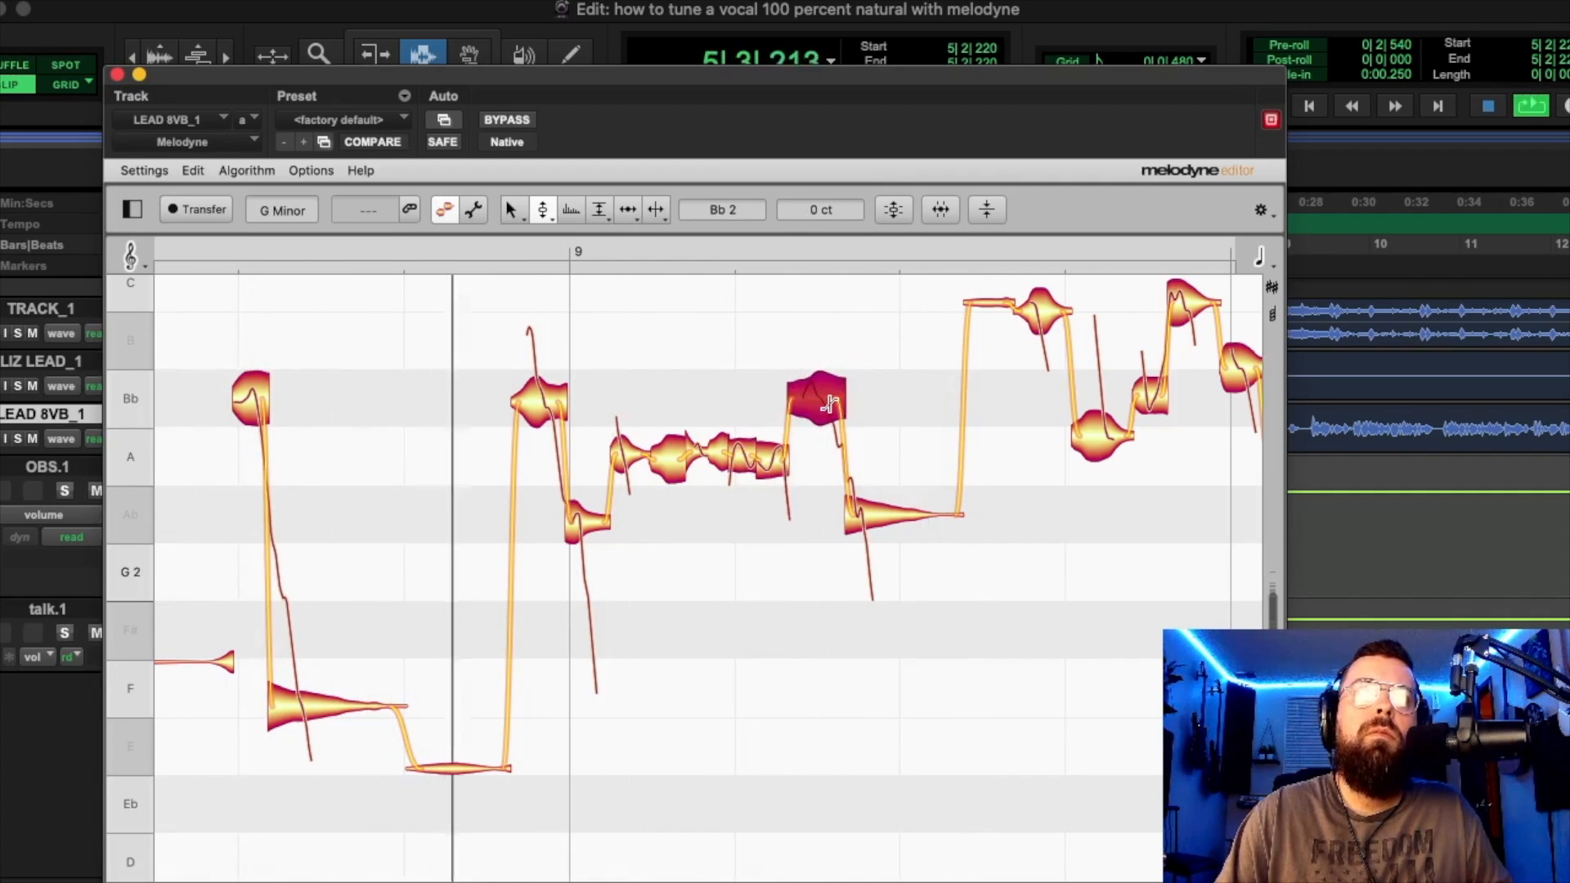
# Play back the phrase around bar 9 and compare it with Melodyne bypassed and active.
pyautogui.scroll(1, 826, 322)
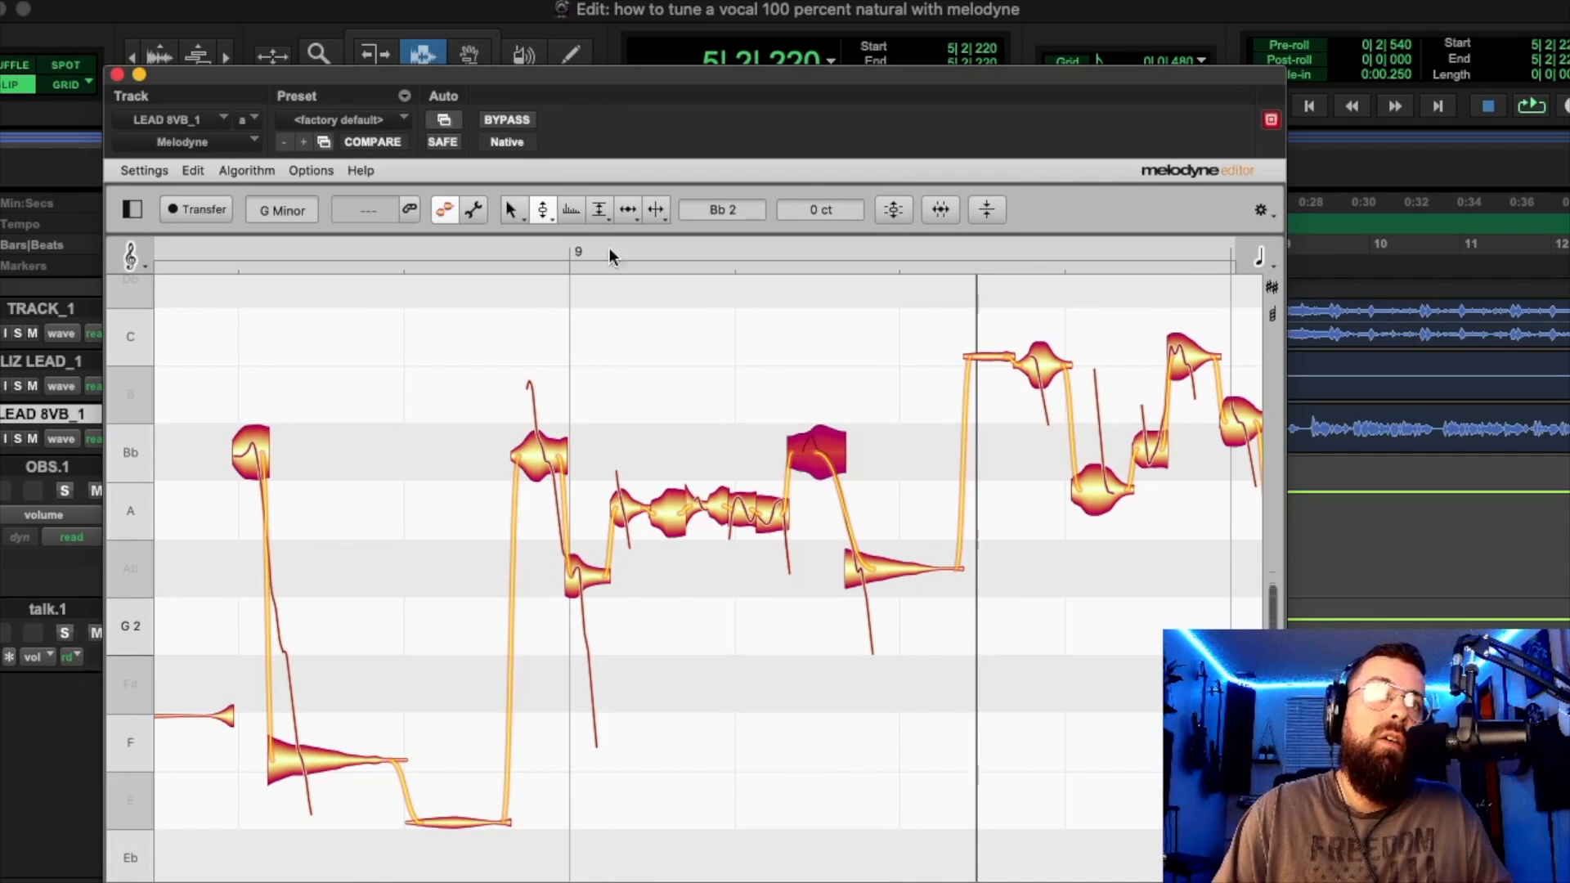
pyautogui.click(511, 120)
pyautogui.press('space')
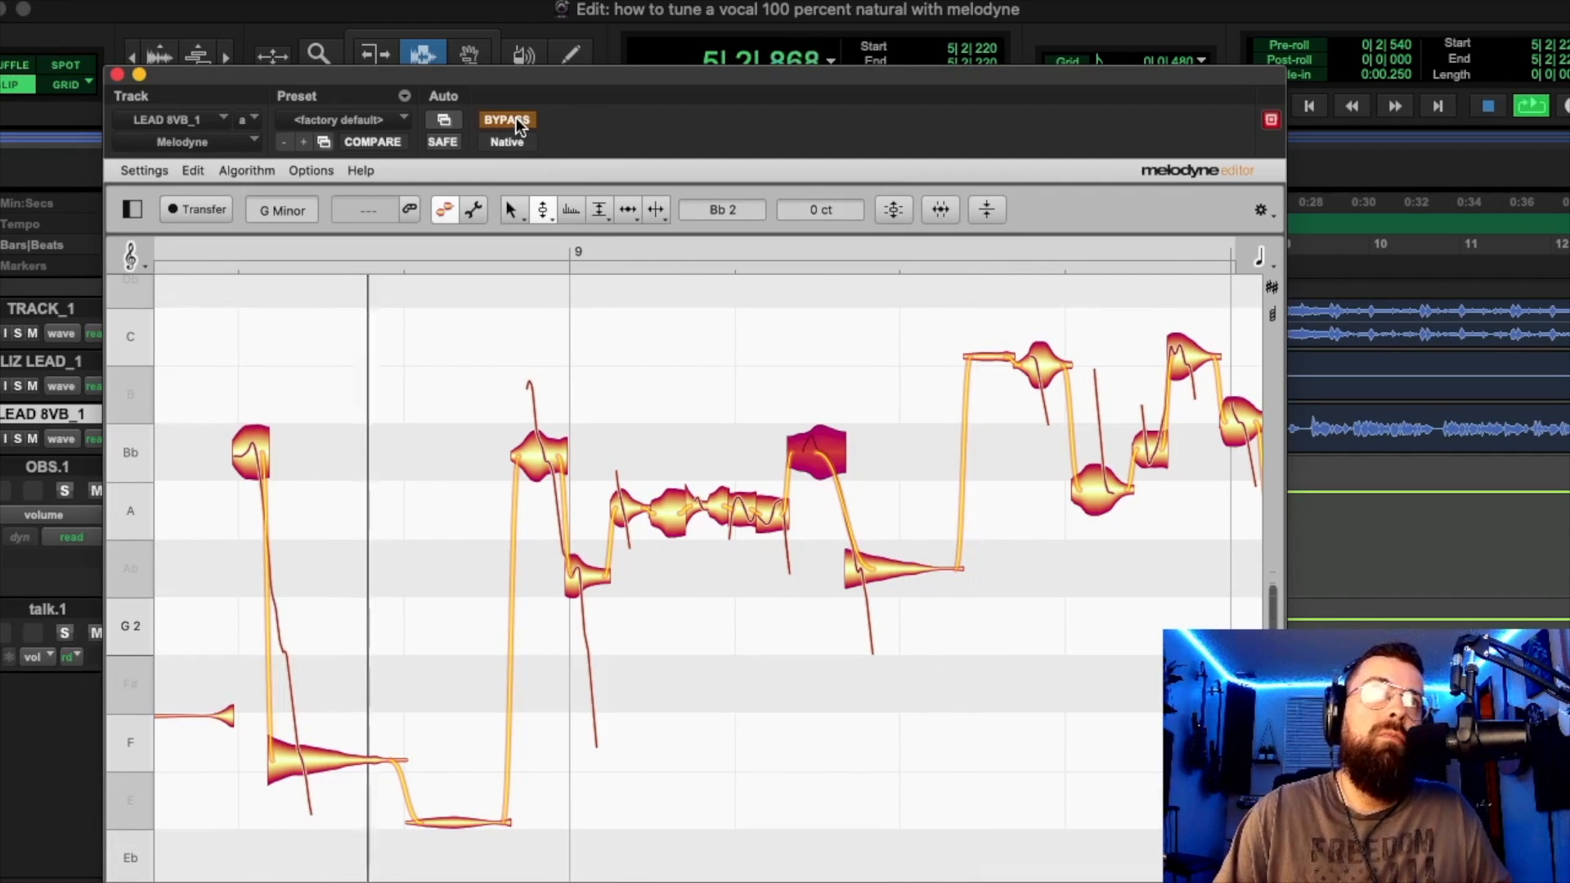
pyautogui.press('space')
pyautogui.click(516, 124)
pyautogui.press('space')
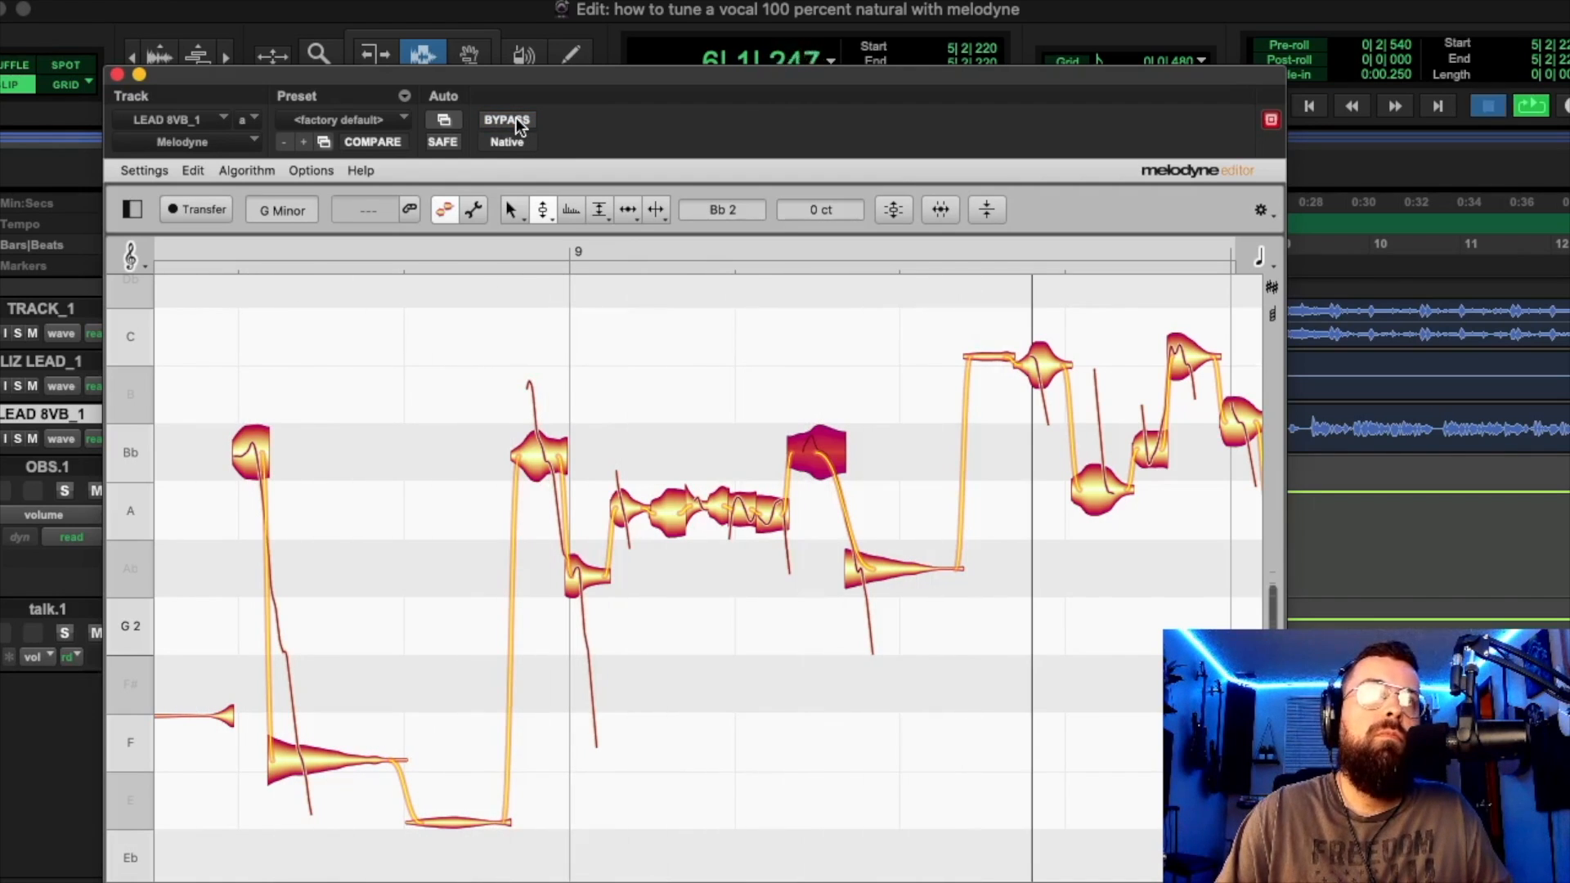
pyautogui.press('space')
# Move the playback position on LEAD 8VB_1 to 6|1|045 and bring the Melodyne window back over the timeline.
pyautogui.moveTo(1043, 76); pyautogui.dragTo(825, 78)
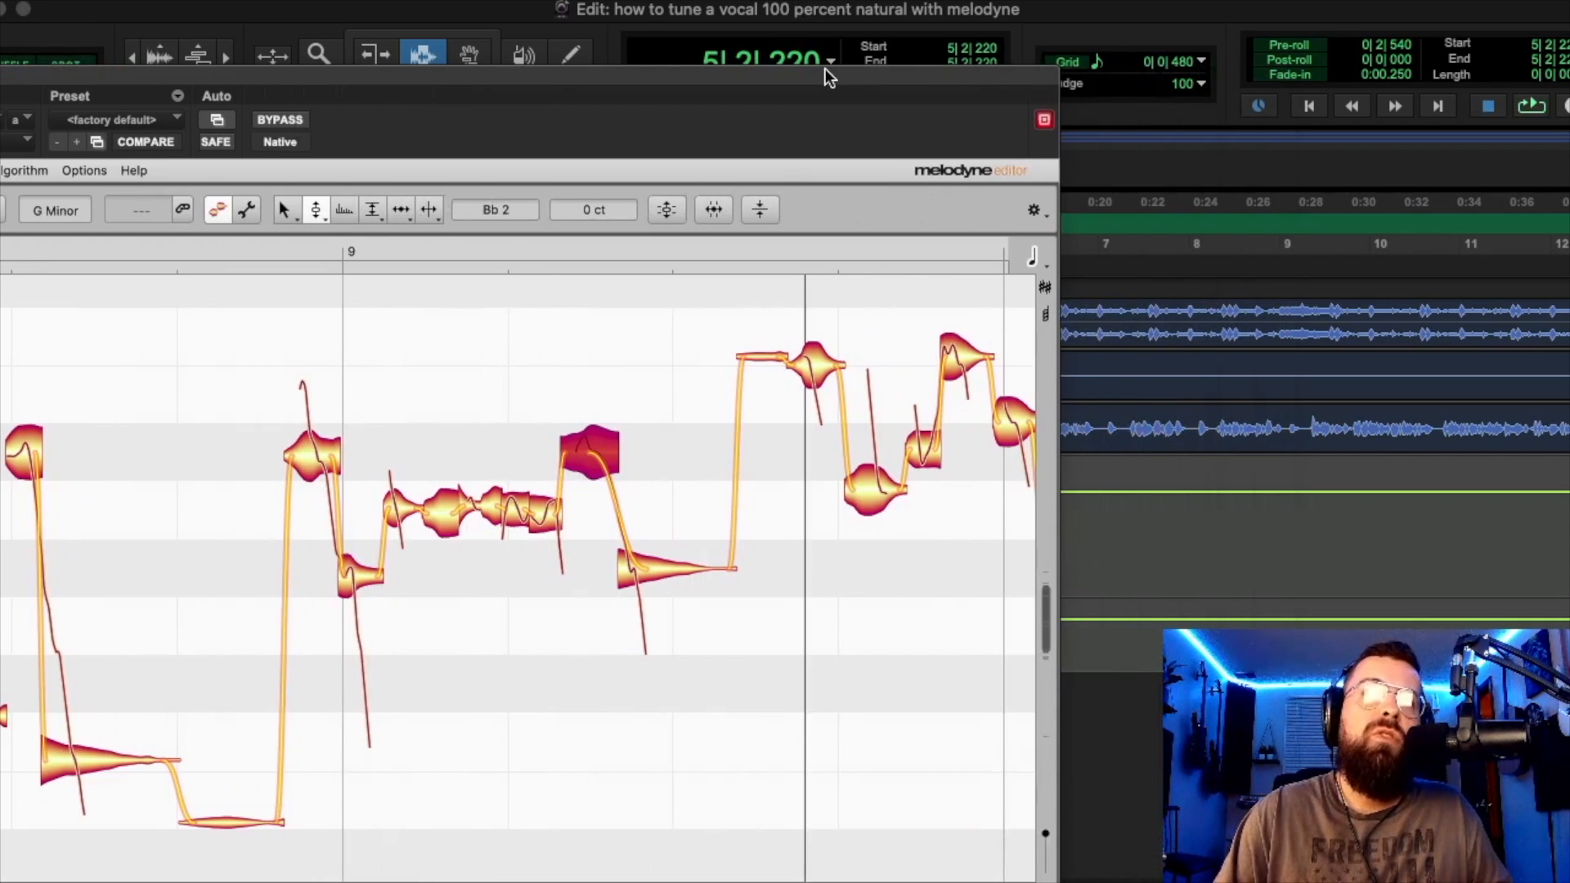
pyautogui.press('space')
pyautogui.moveTo(1032, 82); pyautogui.dragTo(735, 92)
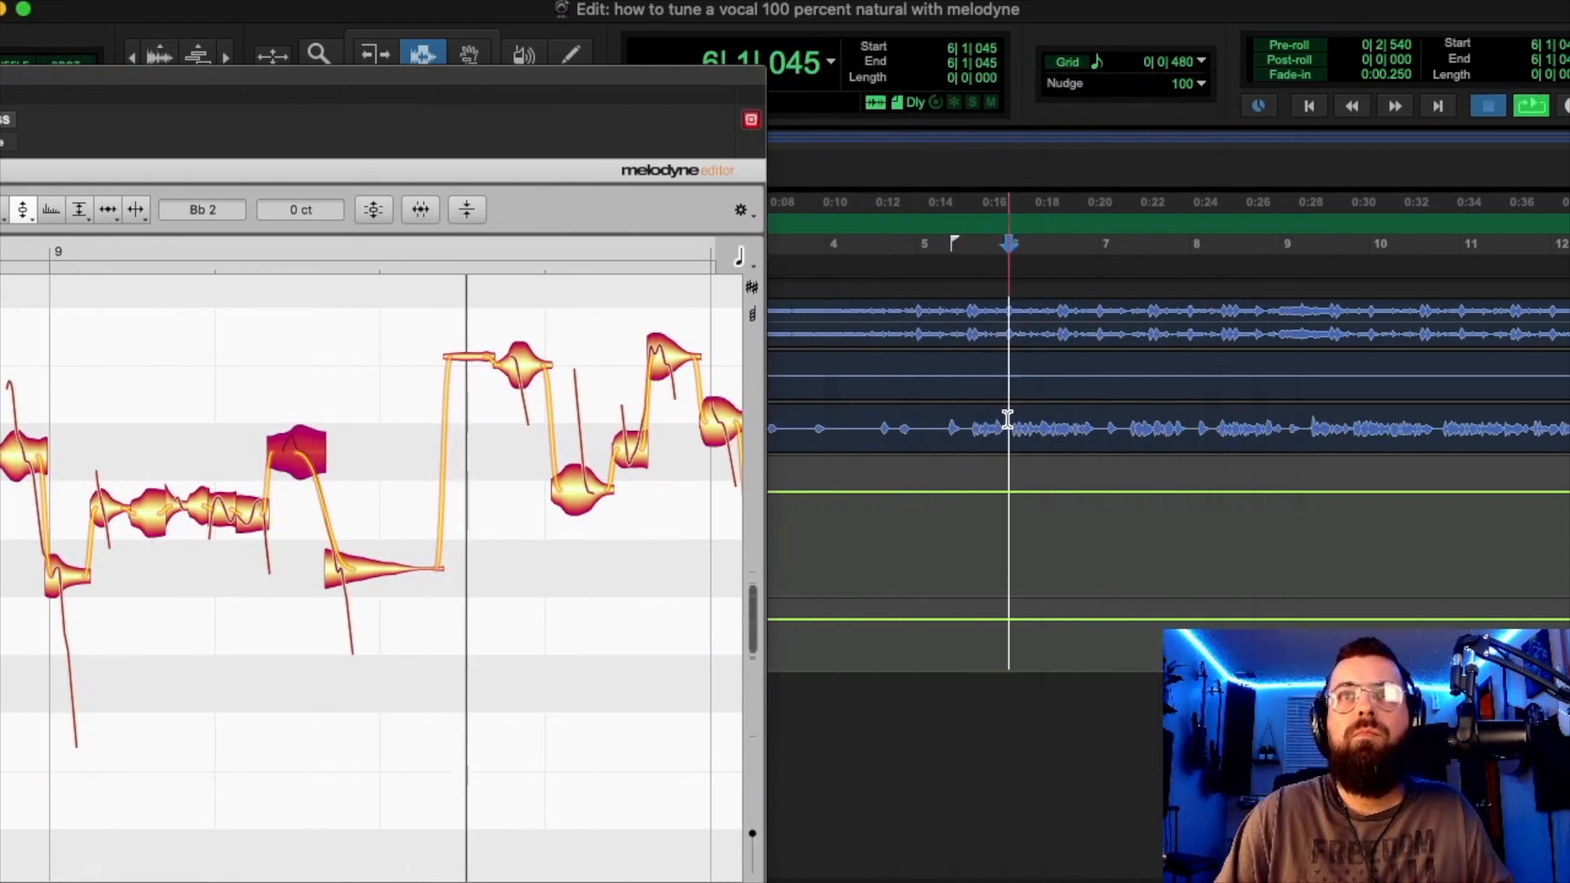
pyautogui.press('space')
pyautogui.moveTo(455, 70); pyautogui.dragTo(836, 72)
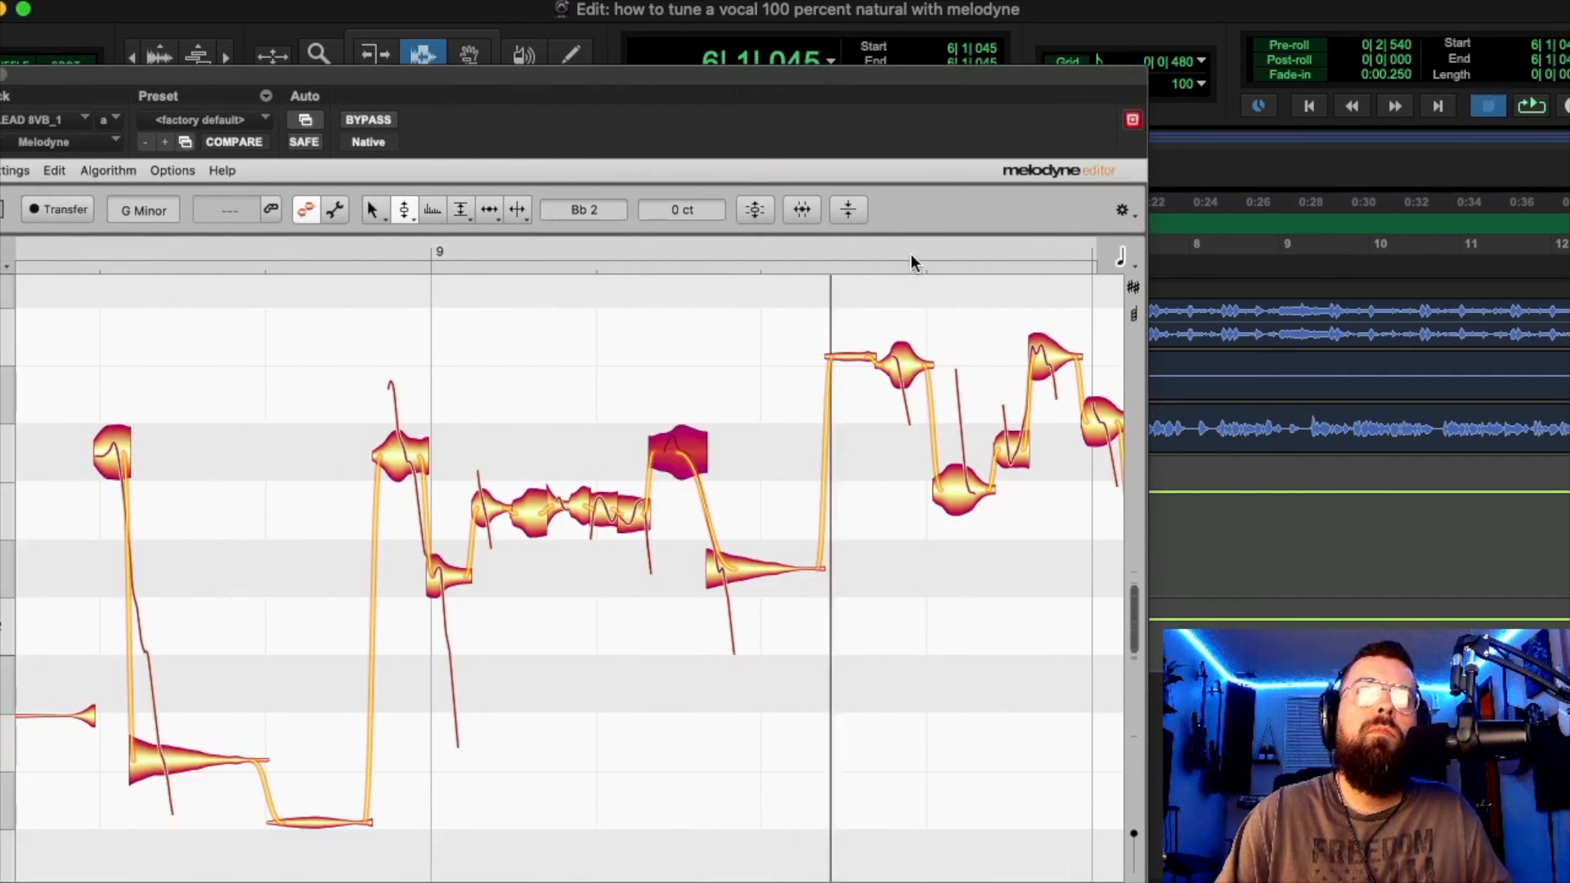
# Lower the note following the thin held C in the second half of bar 9 to Bb 2 at +32 ct.
pyautogui.rightClick(909, 369)
pyautogui.click(901, 373)
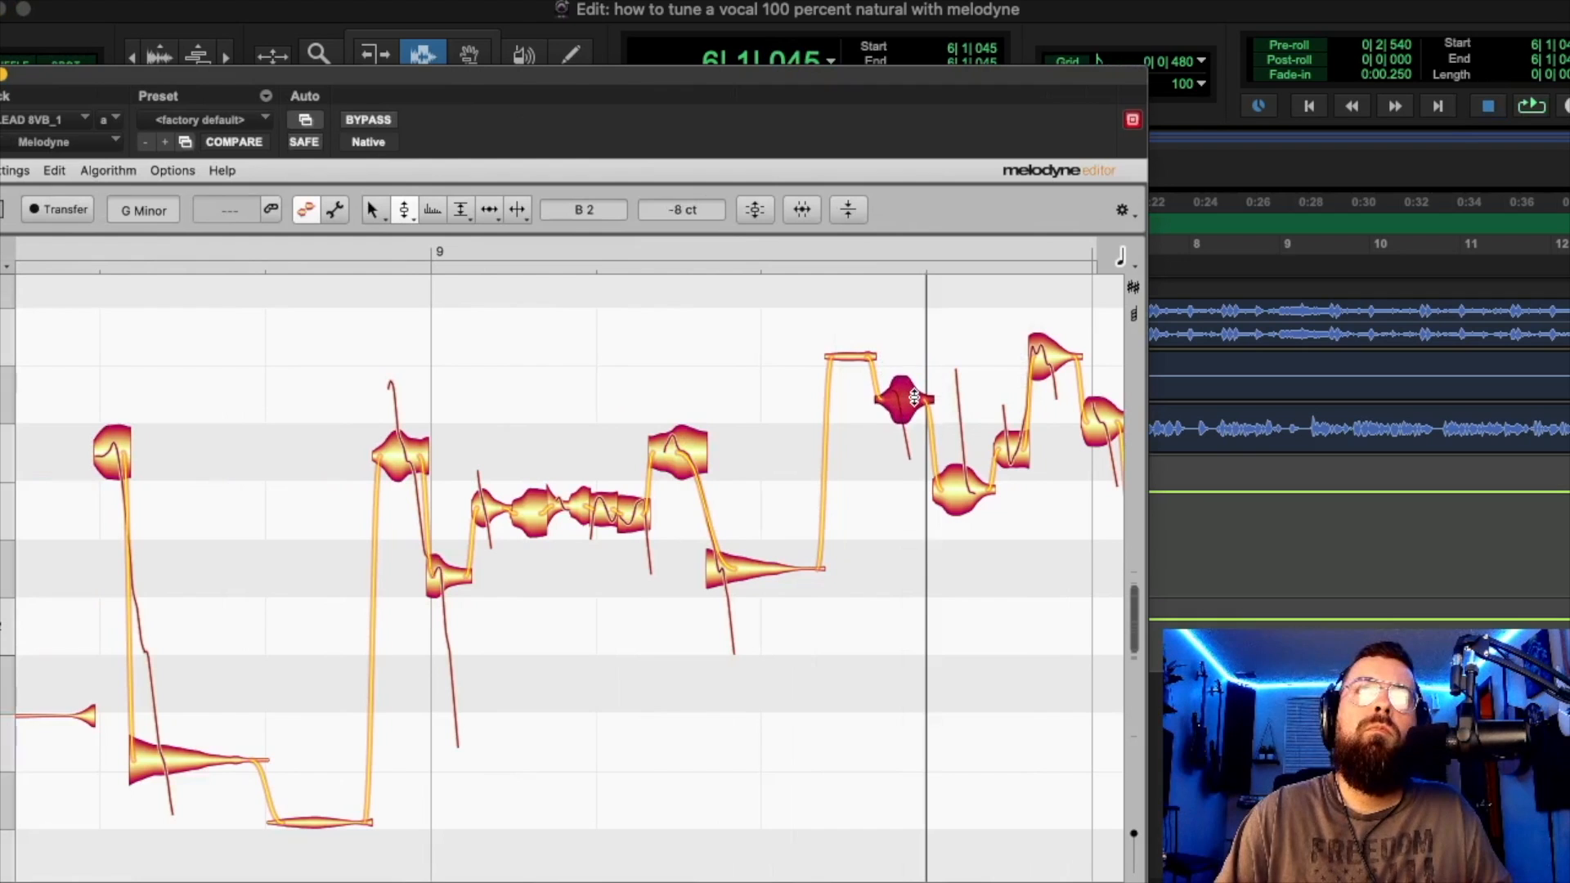
pyautogui.press('space')
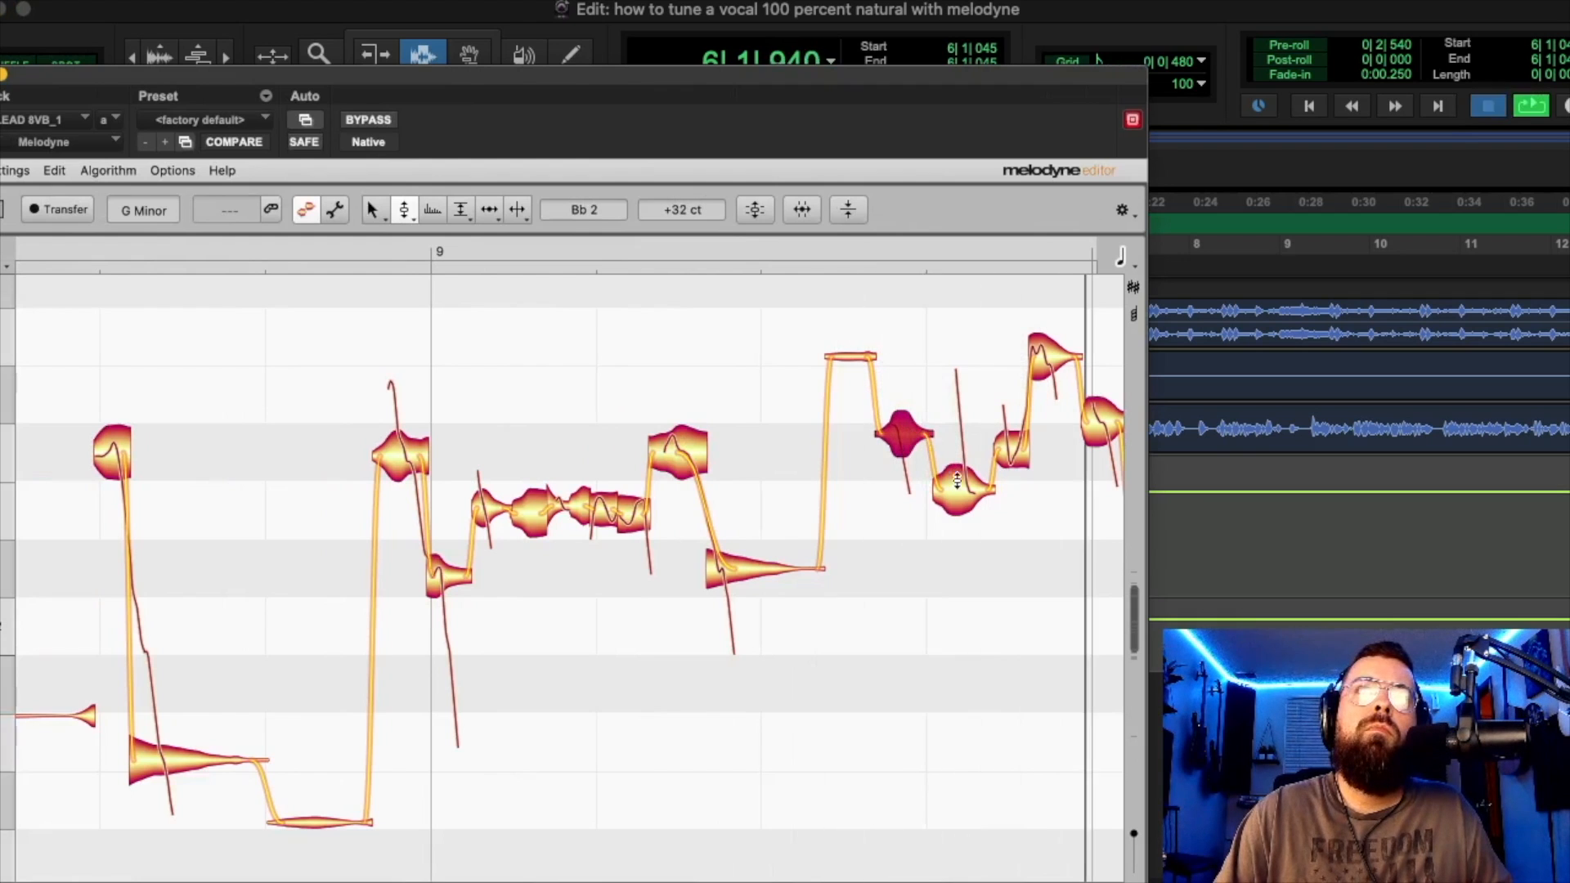
# Raise the next note to Bb 2 and set the high note just before bar 10 to C 3 at -13 ct.
pyautogui.moveTo(961, 489); pyautogui.dragTo(961, 462)
pyautogui.moveTo(1056, 372); pyautogui.dragTo(1035, 452)
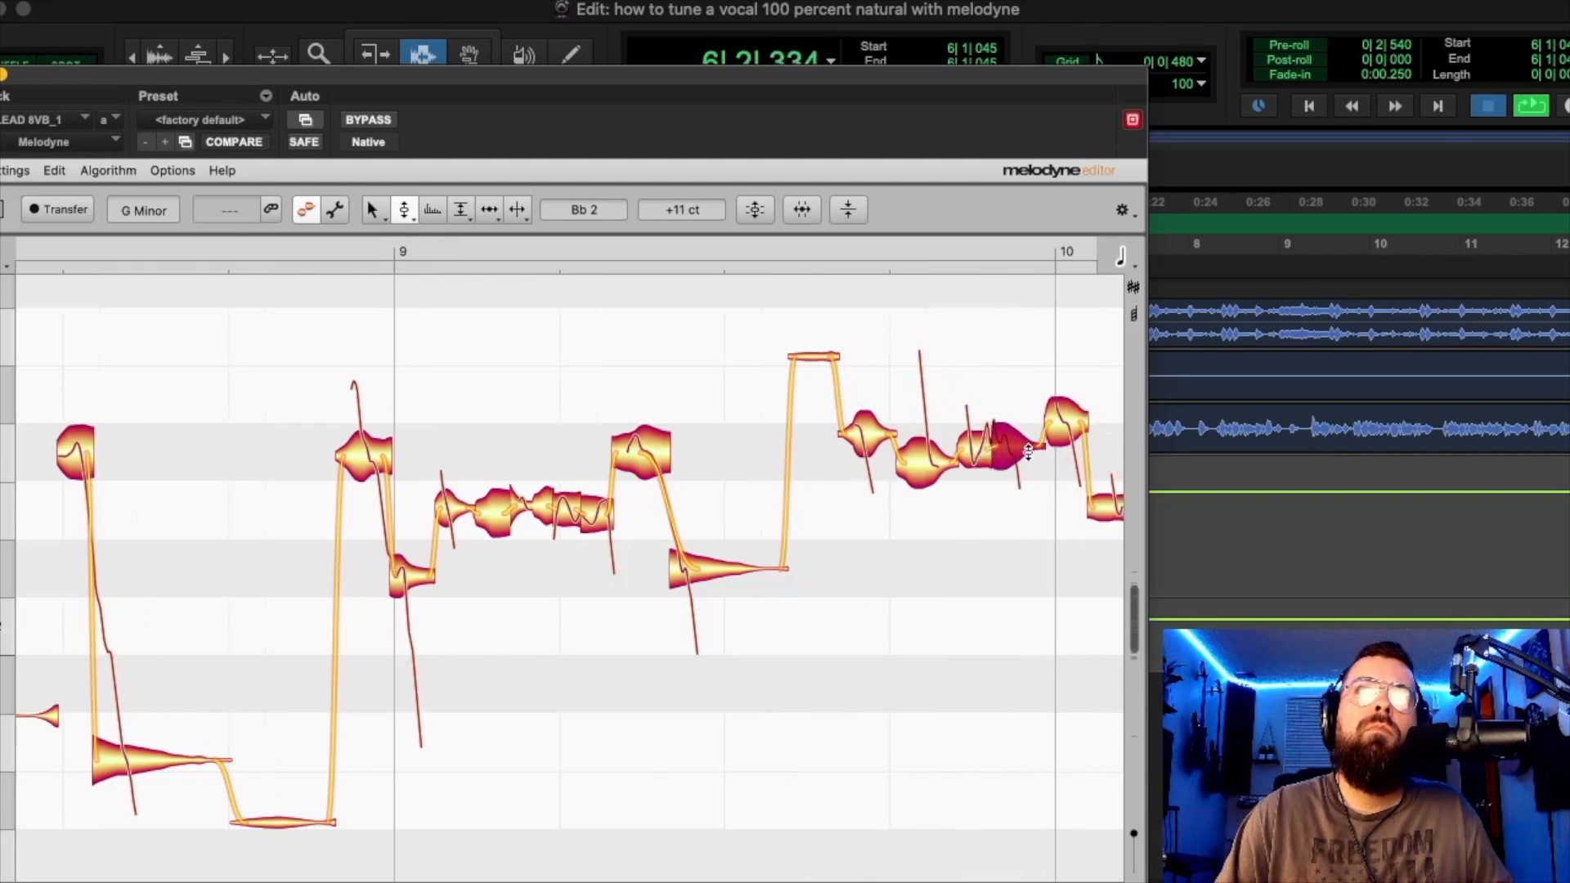
pyautogui.moveTo(938, 447); pyautogui.dragTo(941, 419)
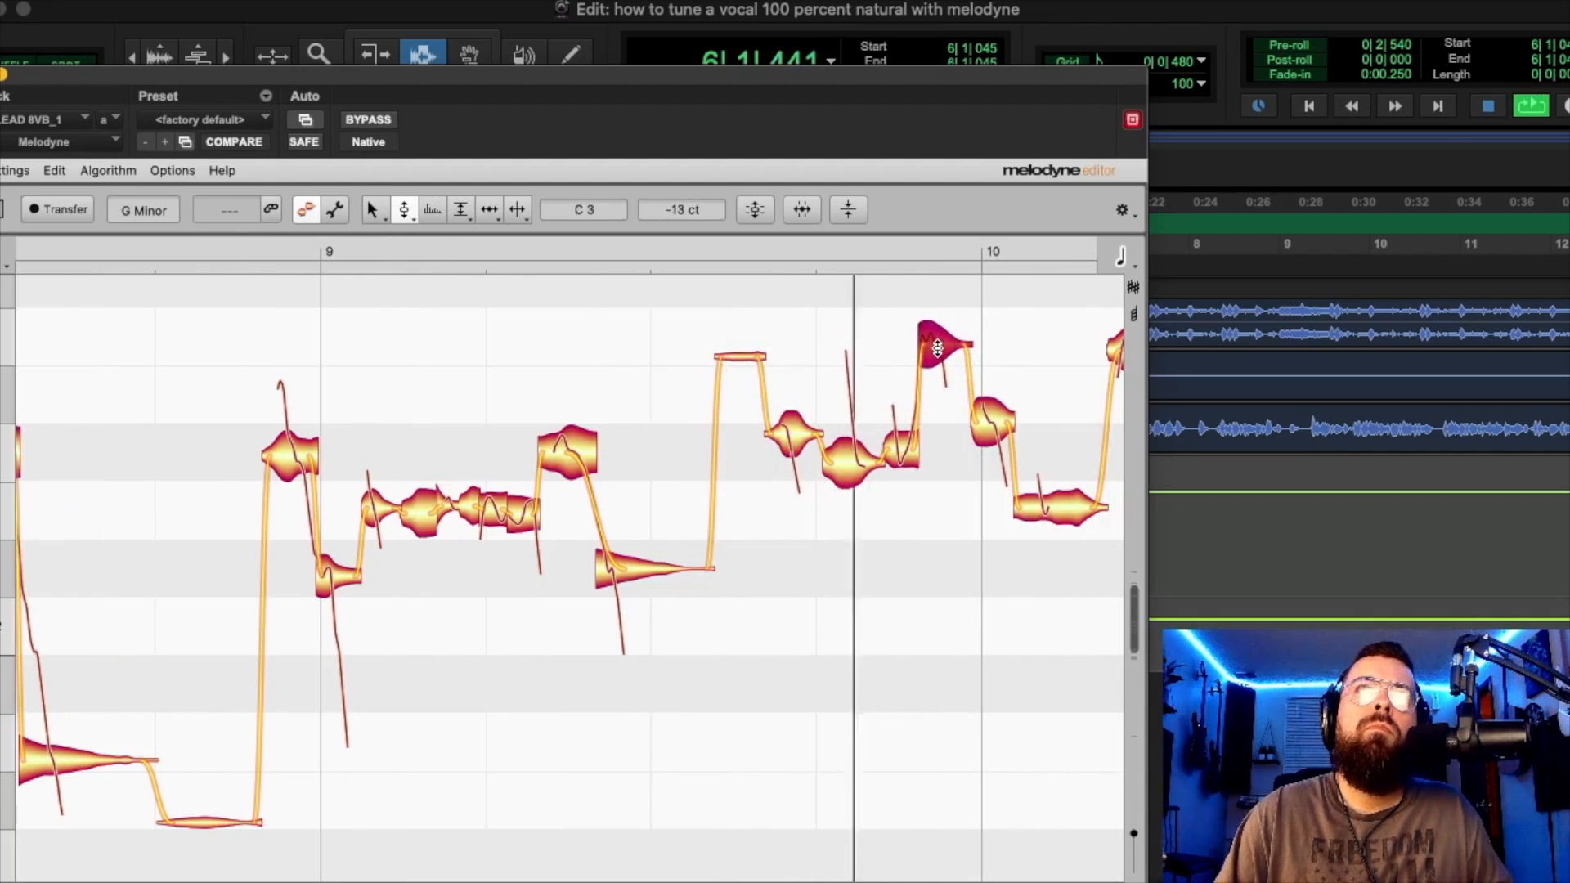
# Lower the first note of bar 10 to Bb 2 at +6 ct and reduce its pitch modulation to 20%.
pyautogui.moveTo(1006, 406); pyautogui.dragTo(1005, 455)
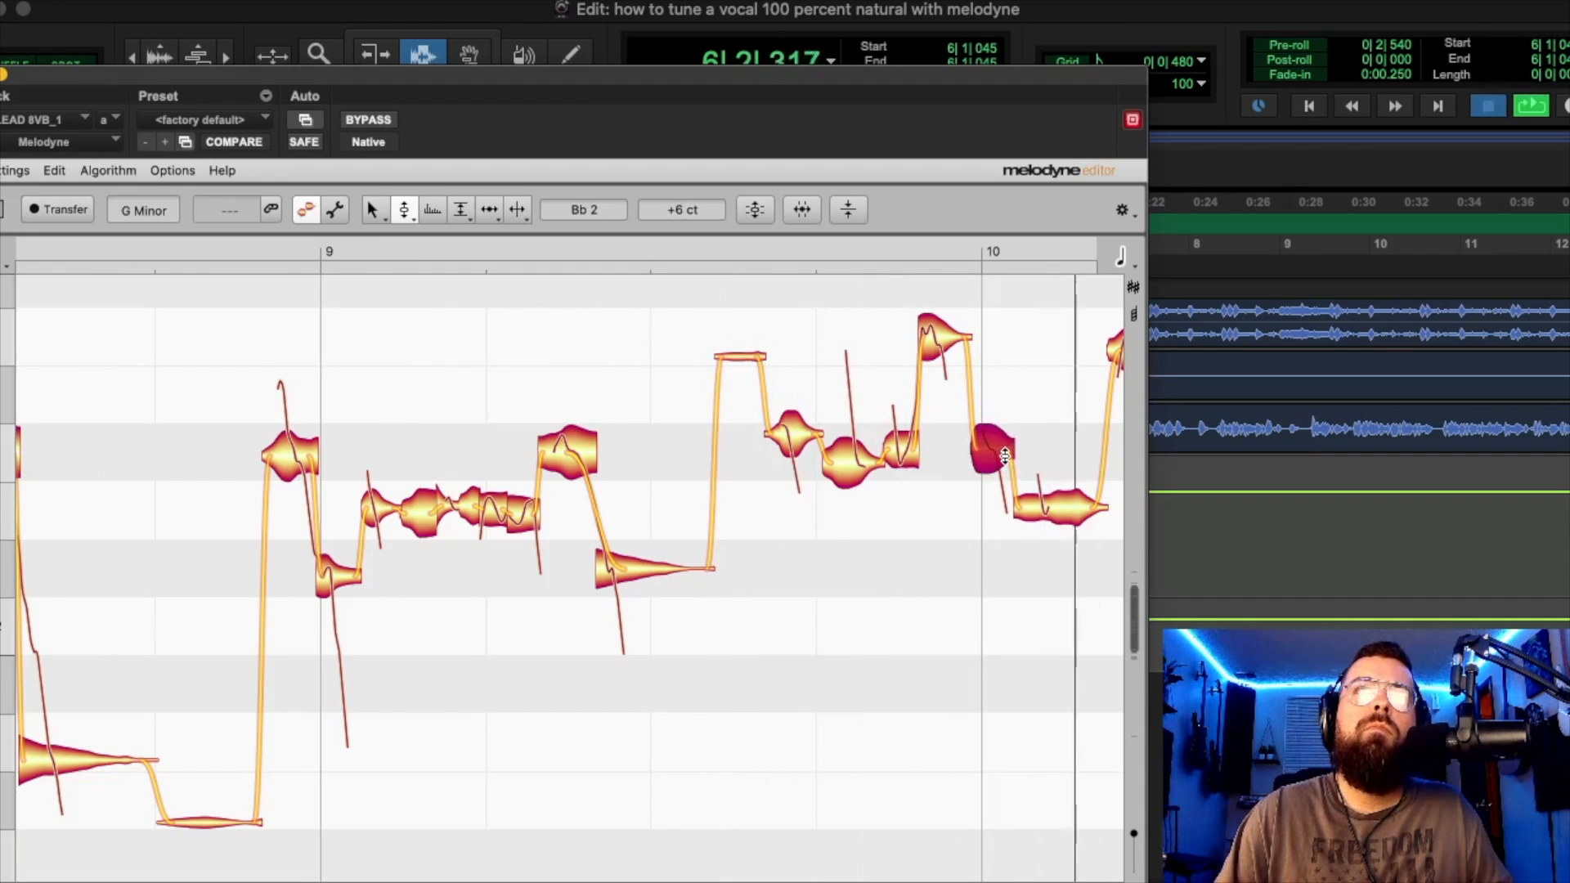
pyautogui.rightClick(993, 452)
pyautogui.click(1014, 458)
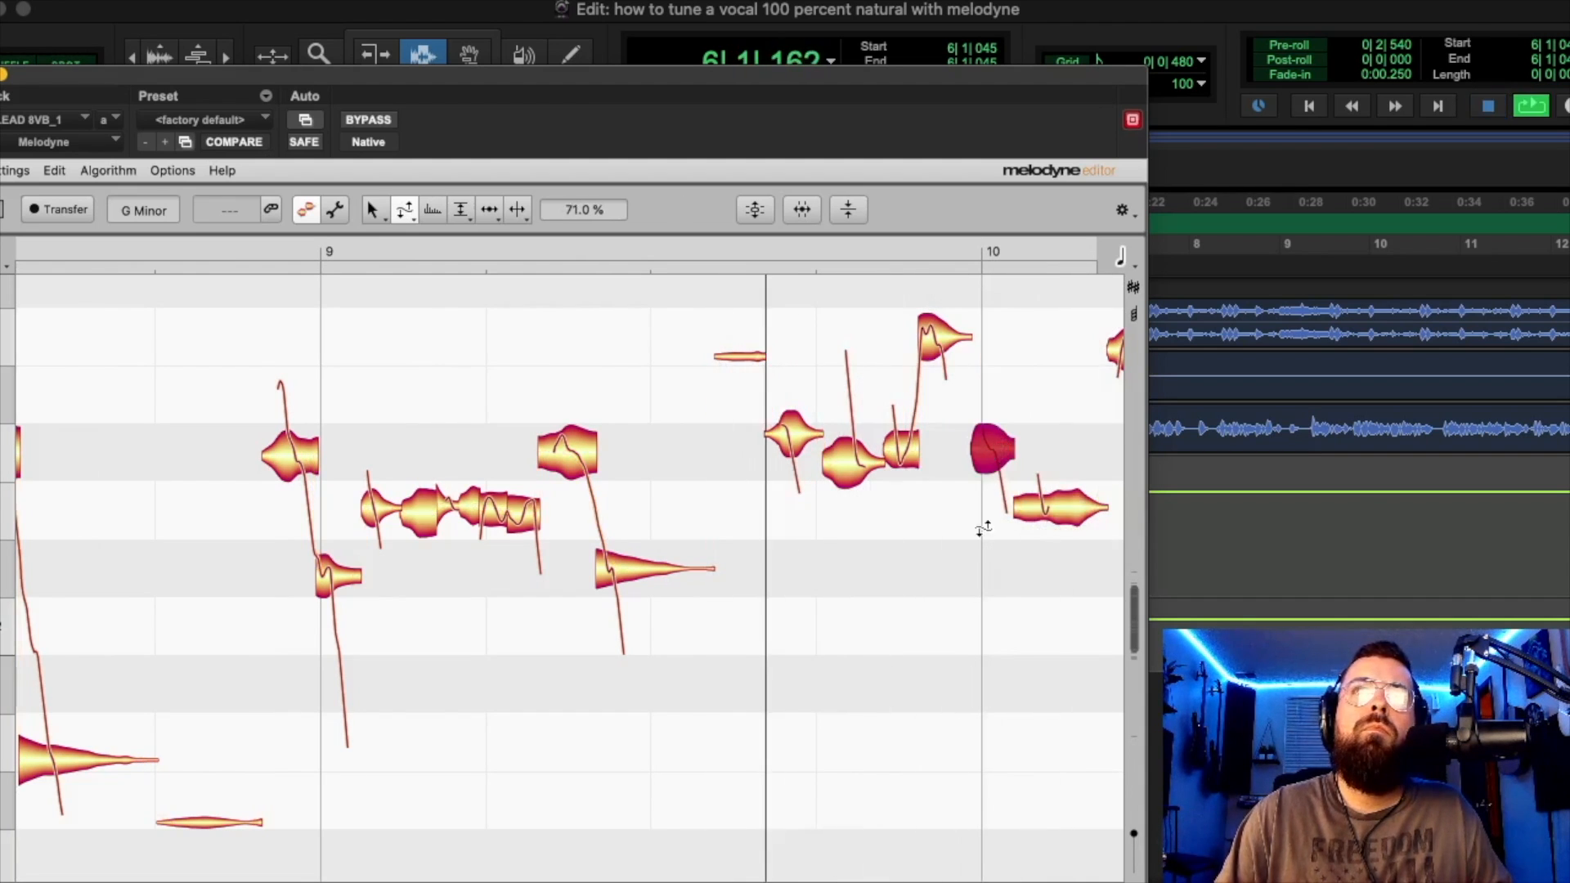
pyautogui.rightClick(975, 416)
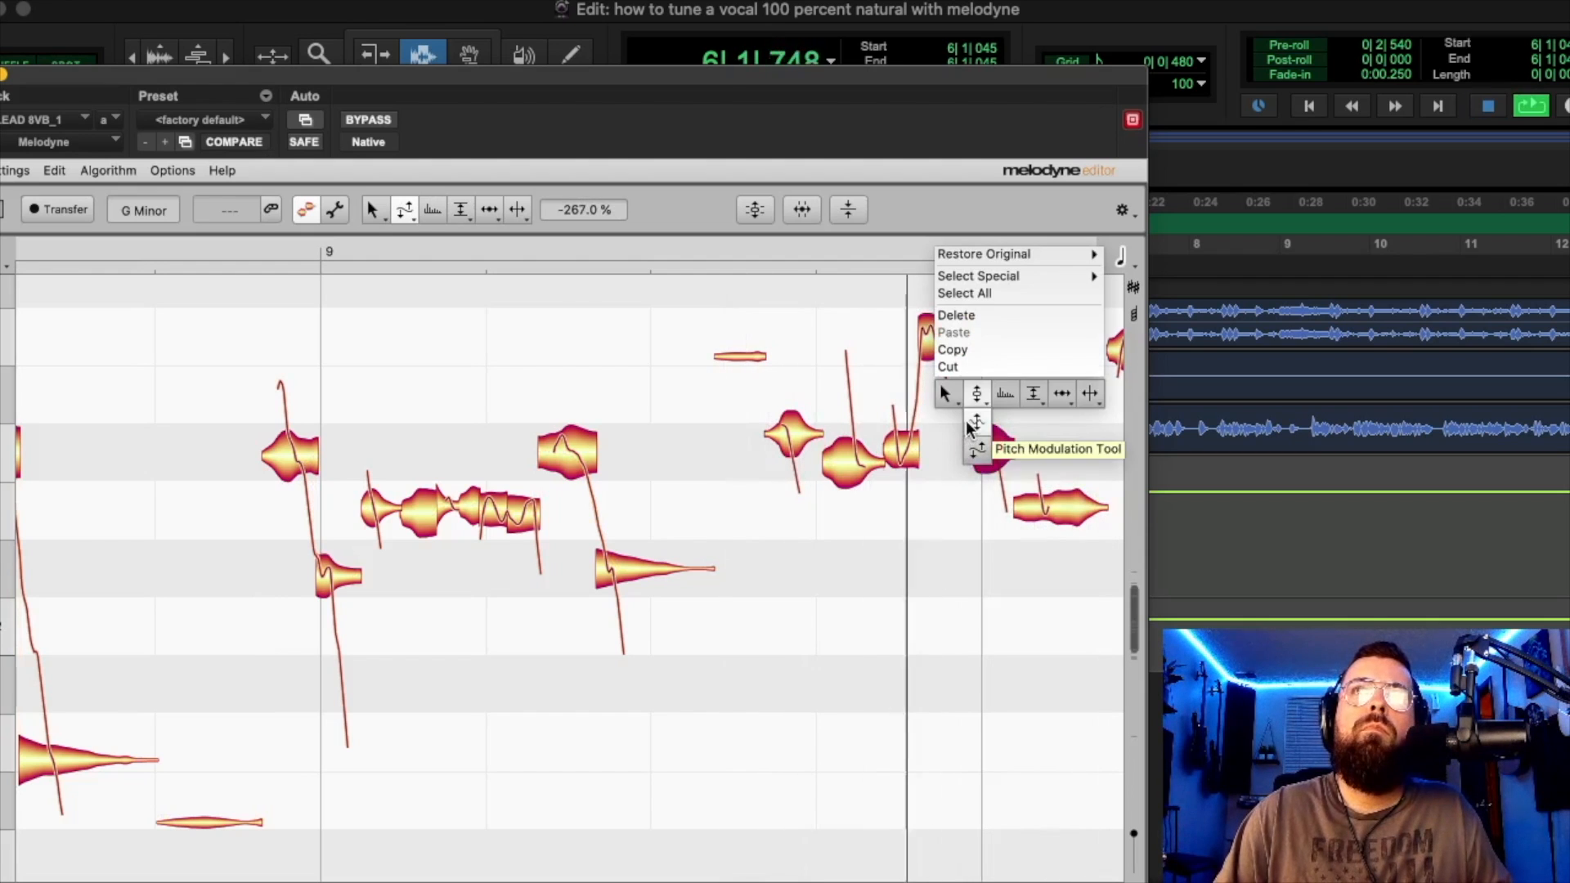
pyautogui.click(978, 431)
pyautogui.moveTo(981, 446); pyautogui.dragTo(984, 468)
pyautogui.moveTo(980, 544); pyautogui.dragTo(979, 547)
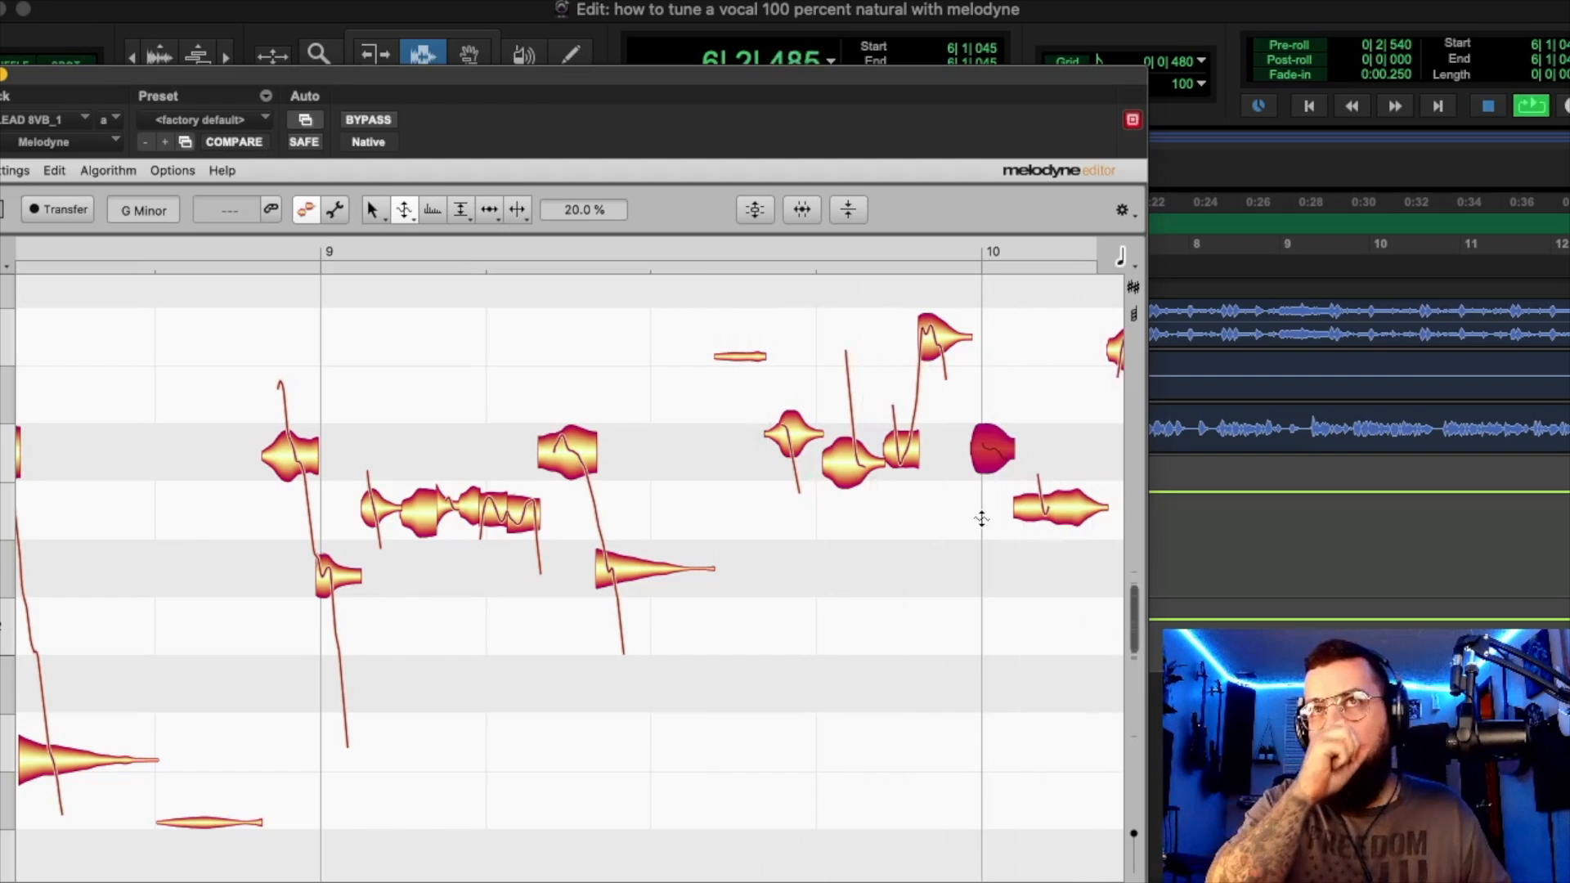
# Raise the second note of bar 10 to Bb 2 at -2 ct and set the two following peaks to C 3 at -2 ct and +26 ct.
pyautogui.rightClick(1027, 475)
pyautogui.click(1029, 481)
pyautogui.click(1059, 491)
pyautogui.moveTo(1059, 483); pyautogui.dragTo(1062, 454)
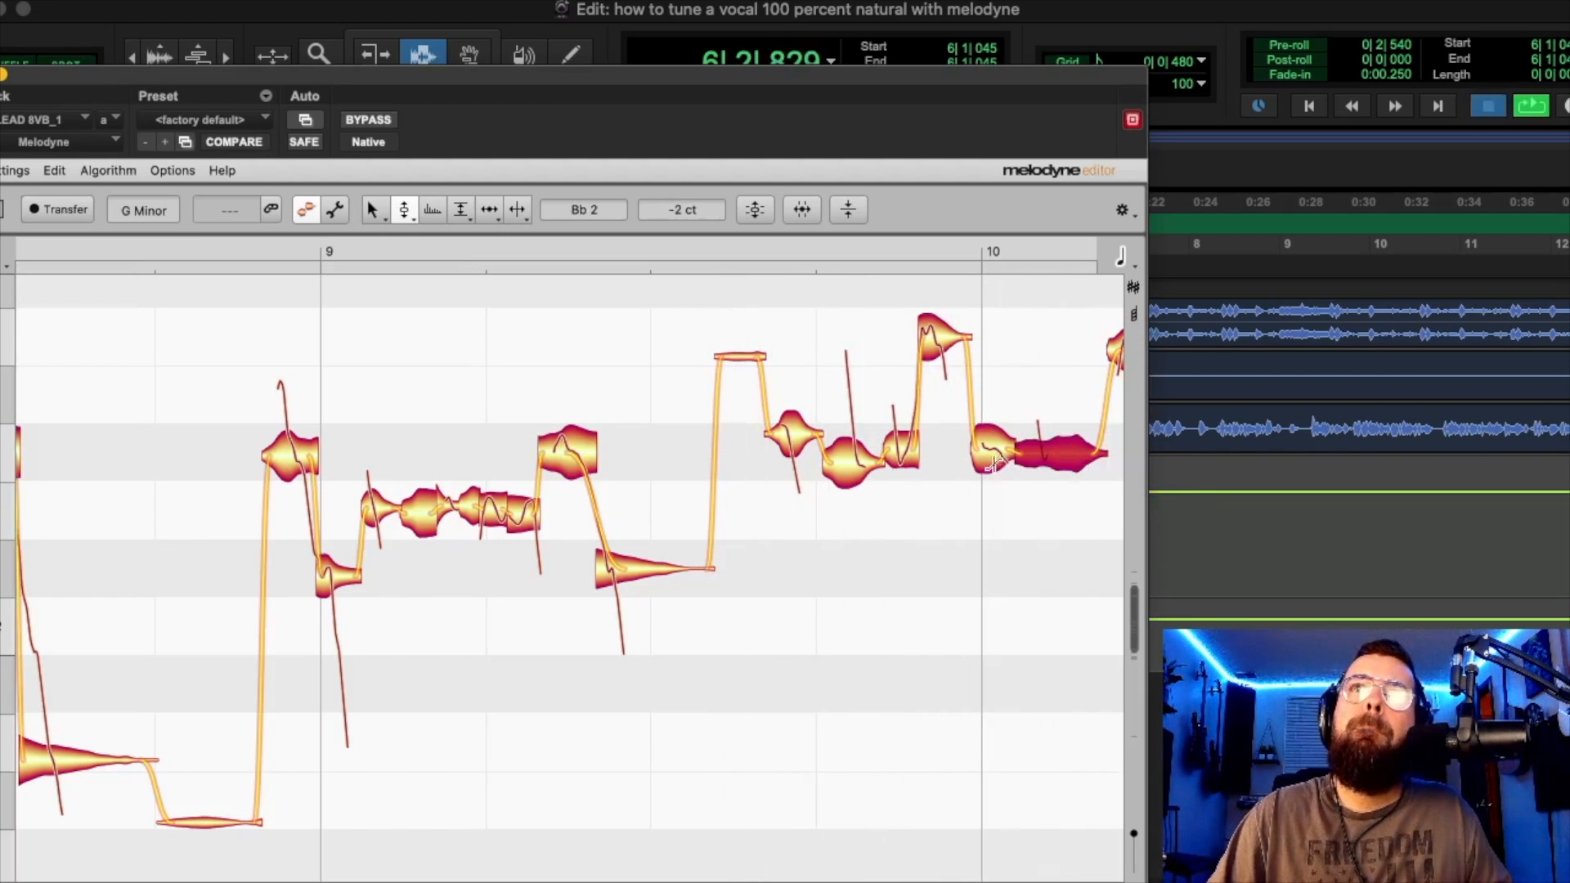
pyautogui.click(703, 340)
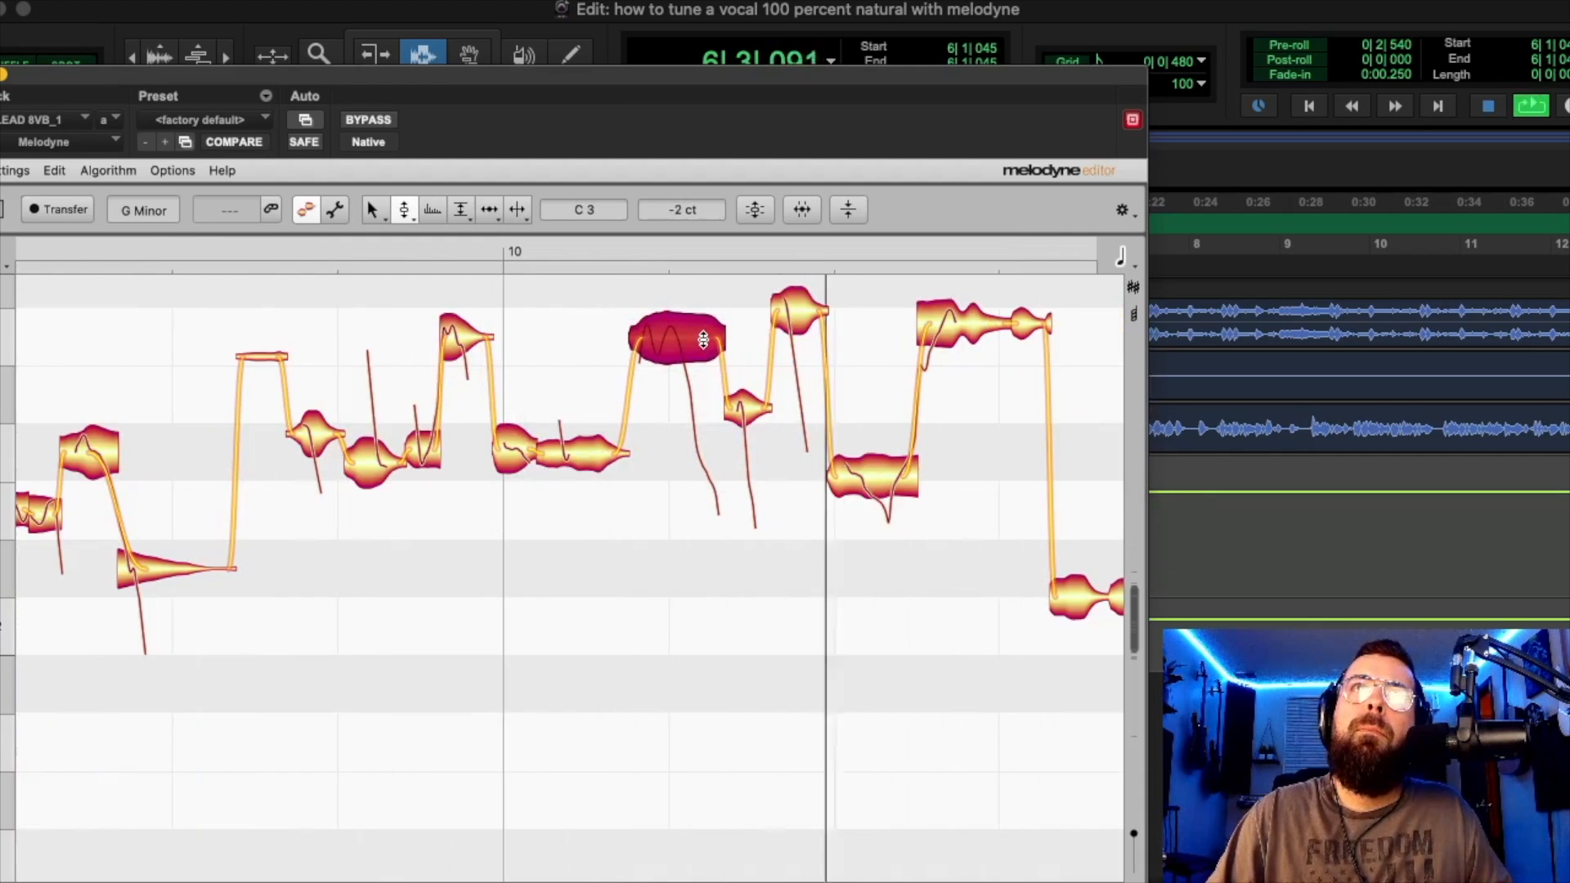
pyautogui.click(797, 317)
# Split the low note in the second half of bar 10 into three pieces and raise the middle piece to Bb 2 at +6 ct.
pyautogui.rightClick(848, 335)
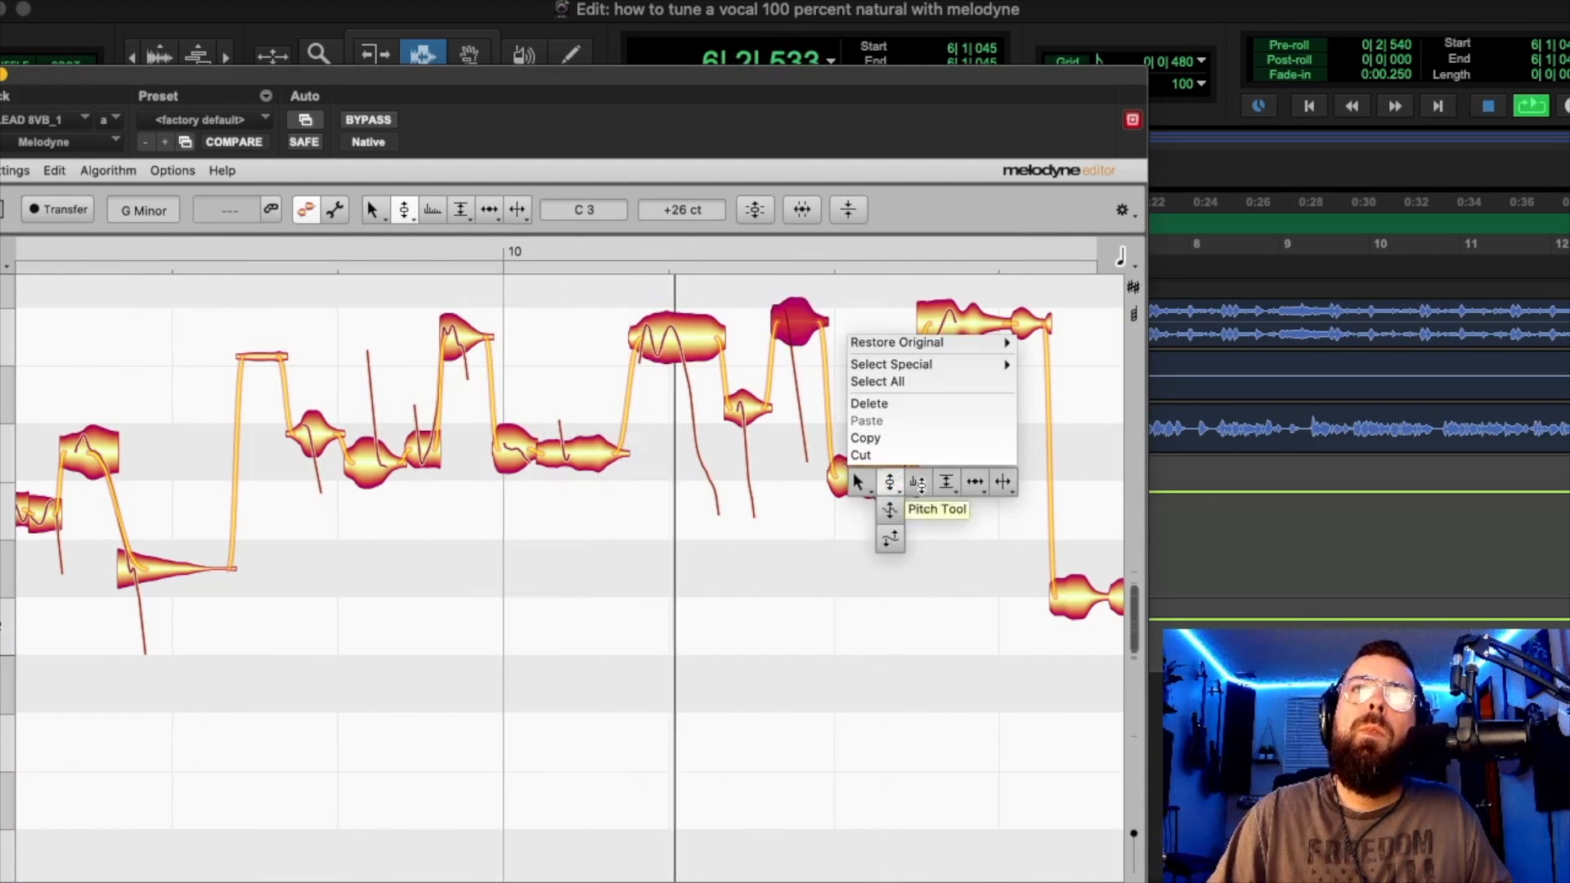
pyautogui.click(1003, 481)
pyautogui.doubleClick(891, 477)
pyautogui.rightClick(890, 480)
pyautogui.click(800, 496)
pyautogui.moveTo(880, 494); pyautogui.dragTo(888, 446)
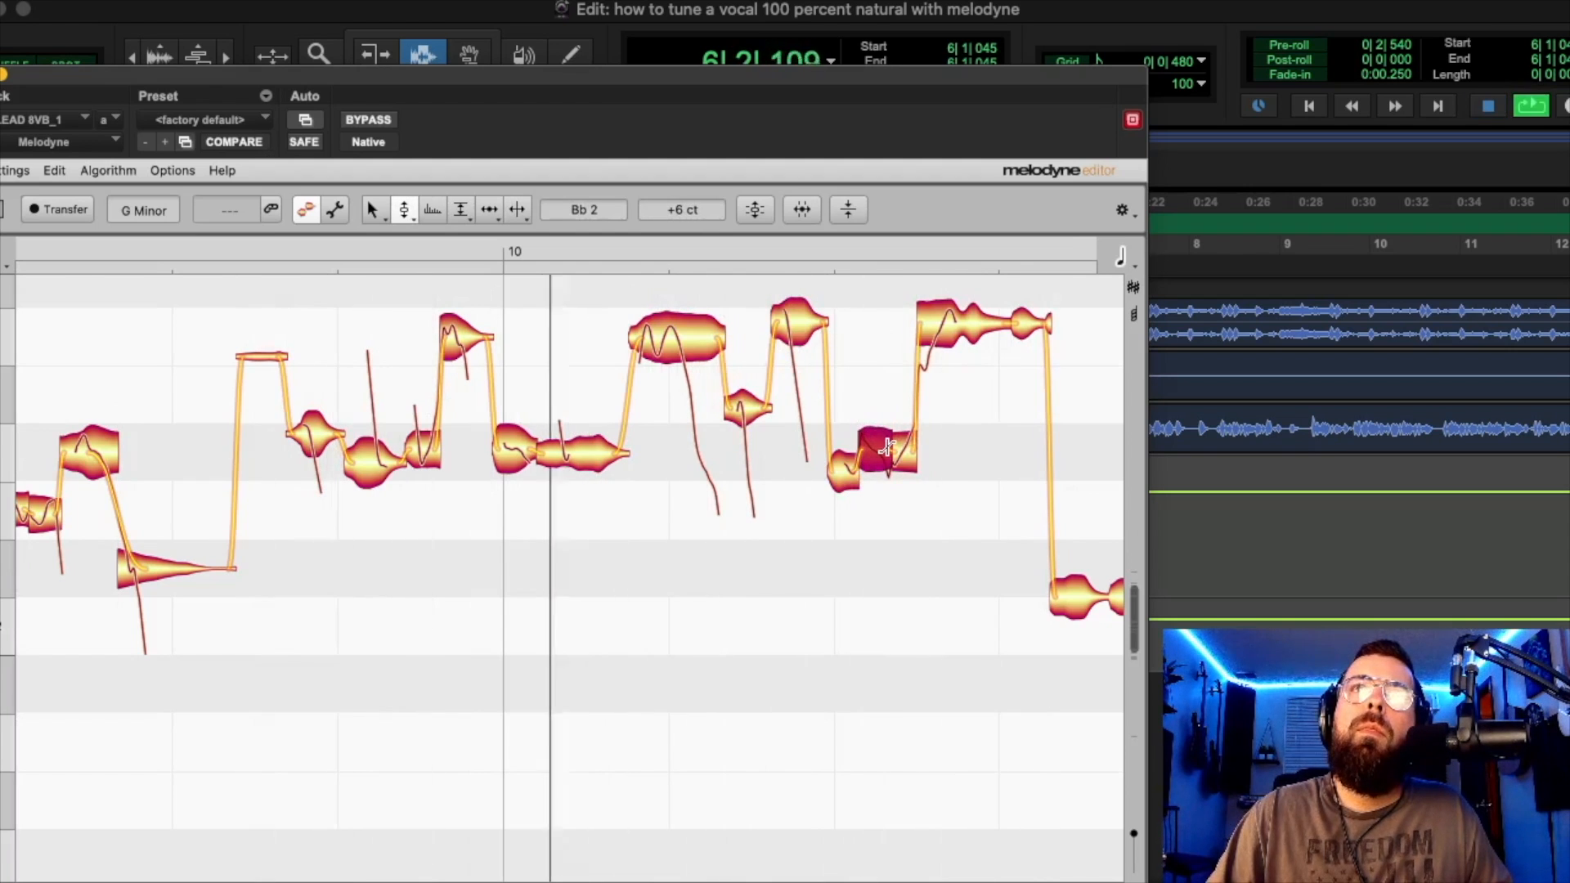
# Lower the following high note within C 3 and set the last and first split pieces to Bb 2 at +2 ct and -7 ct.
pyautogui.click(943, 331)
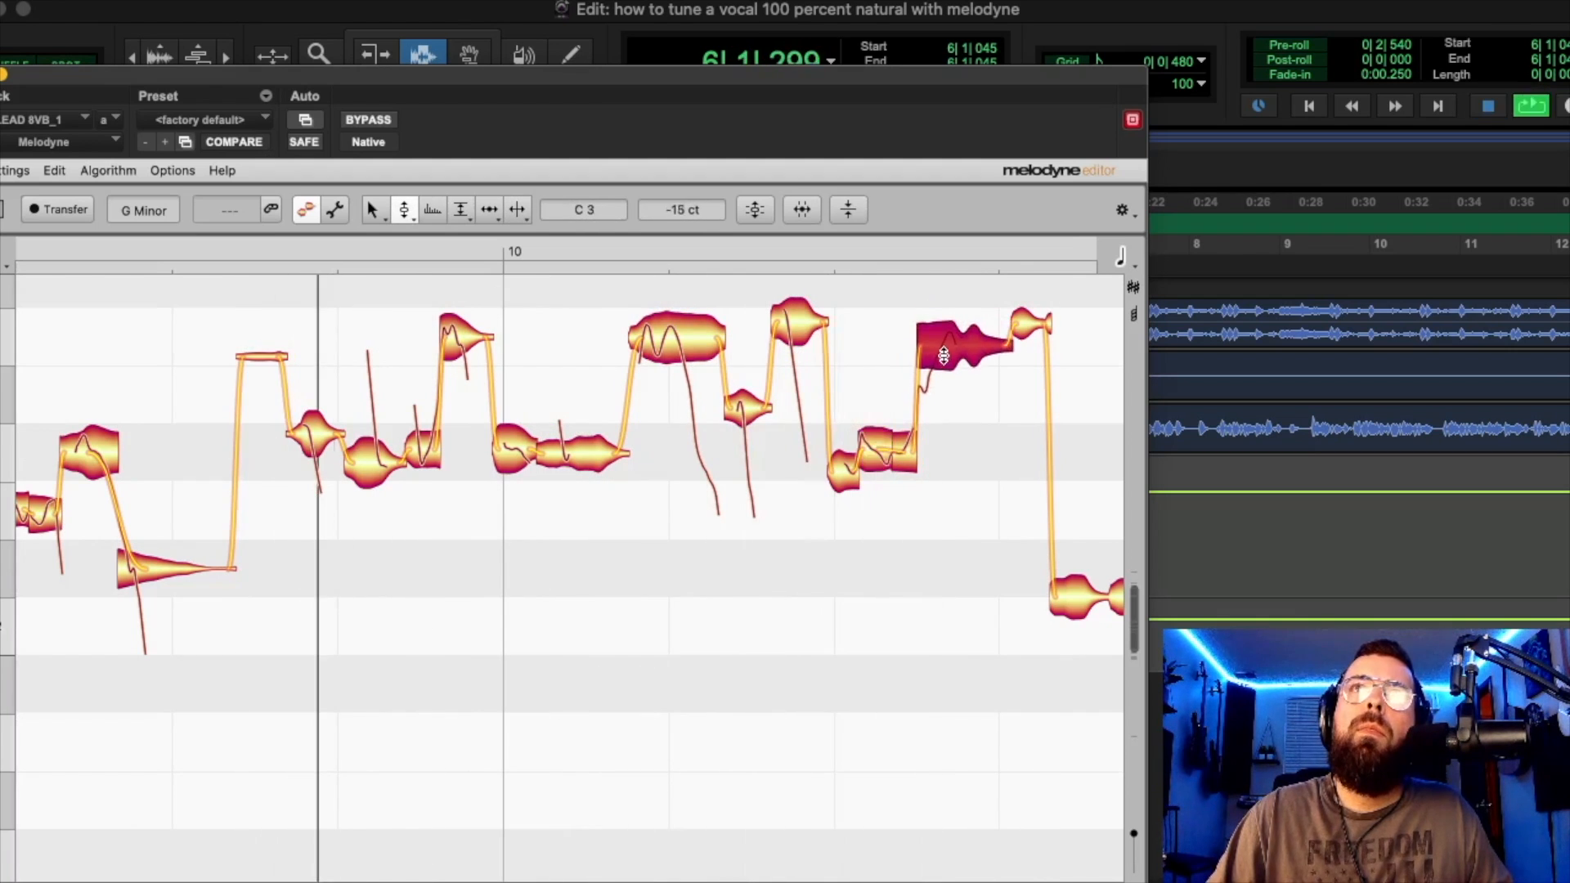
pyautogui.click(917, 430)
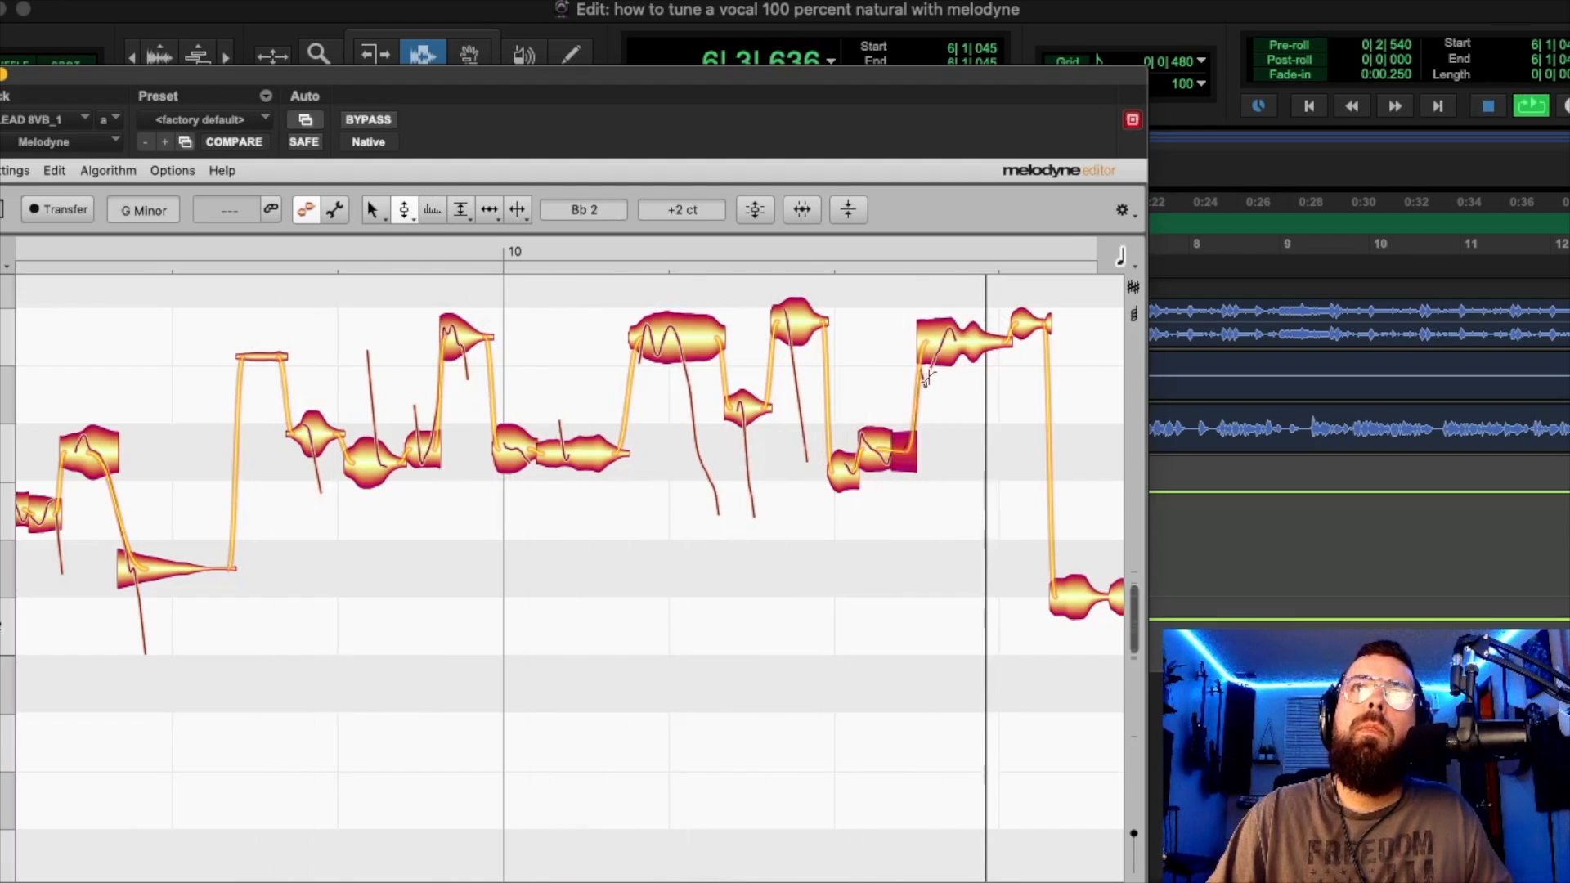
pyautogui.click(850, 468)
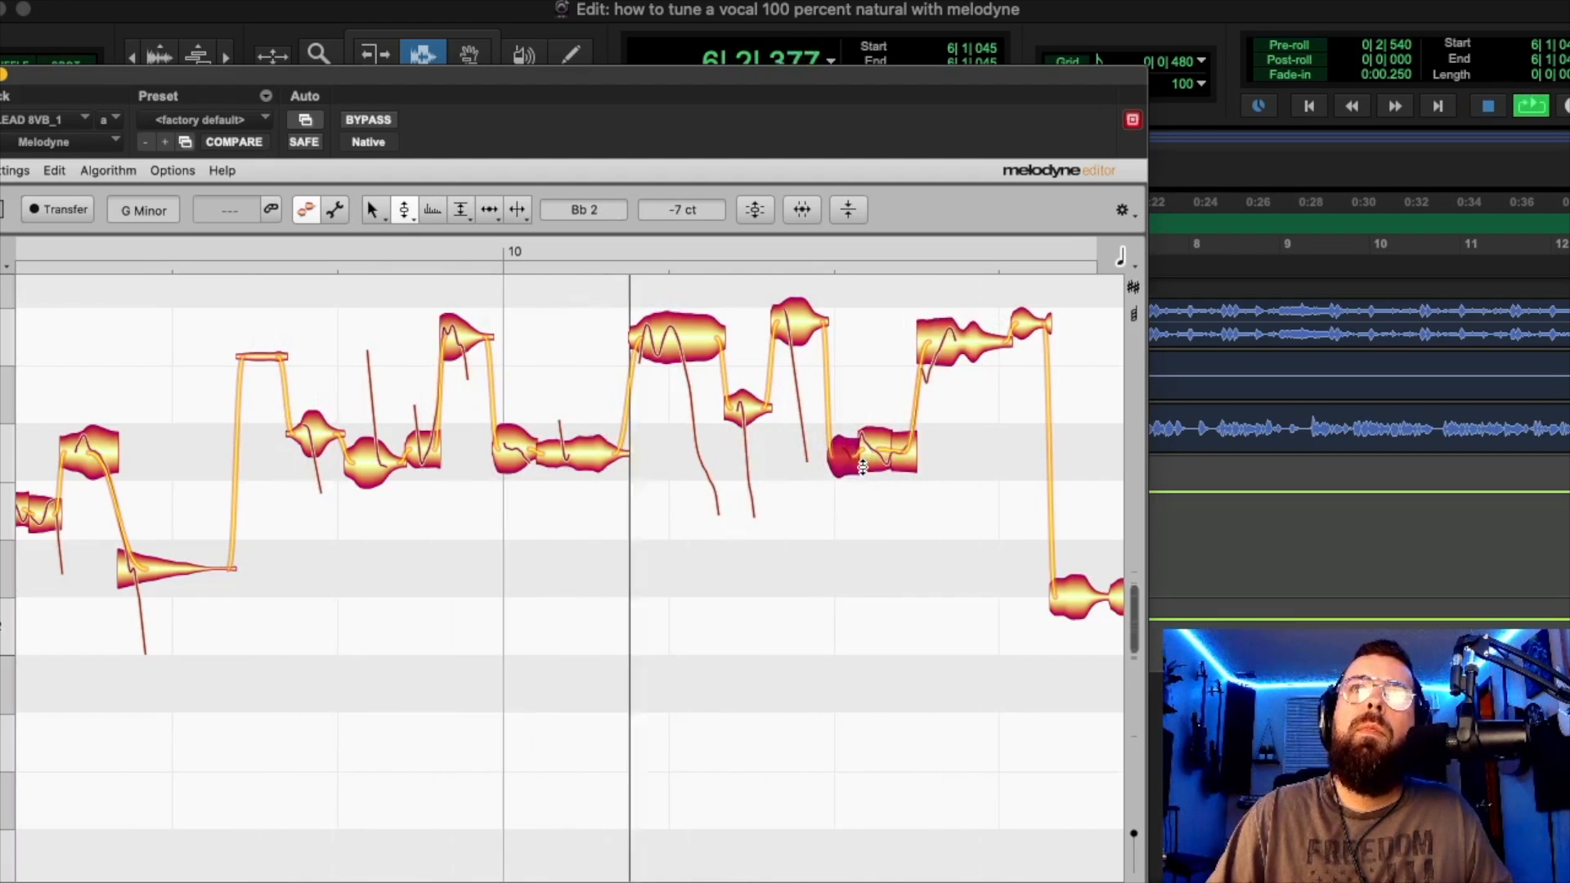
# Lower the low note just before bar 11 to G 2 and split the note crossing bar 11 around its pitch spike.
pyautogui.moveTo(909, 587); pyautogui.dragTo(964, 623)
pyautogui.press('space')
pyautogui.rightClick(962, 624)
pyautogui.click(1073, 624)
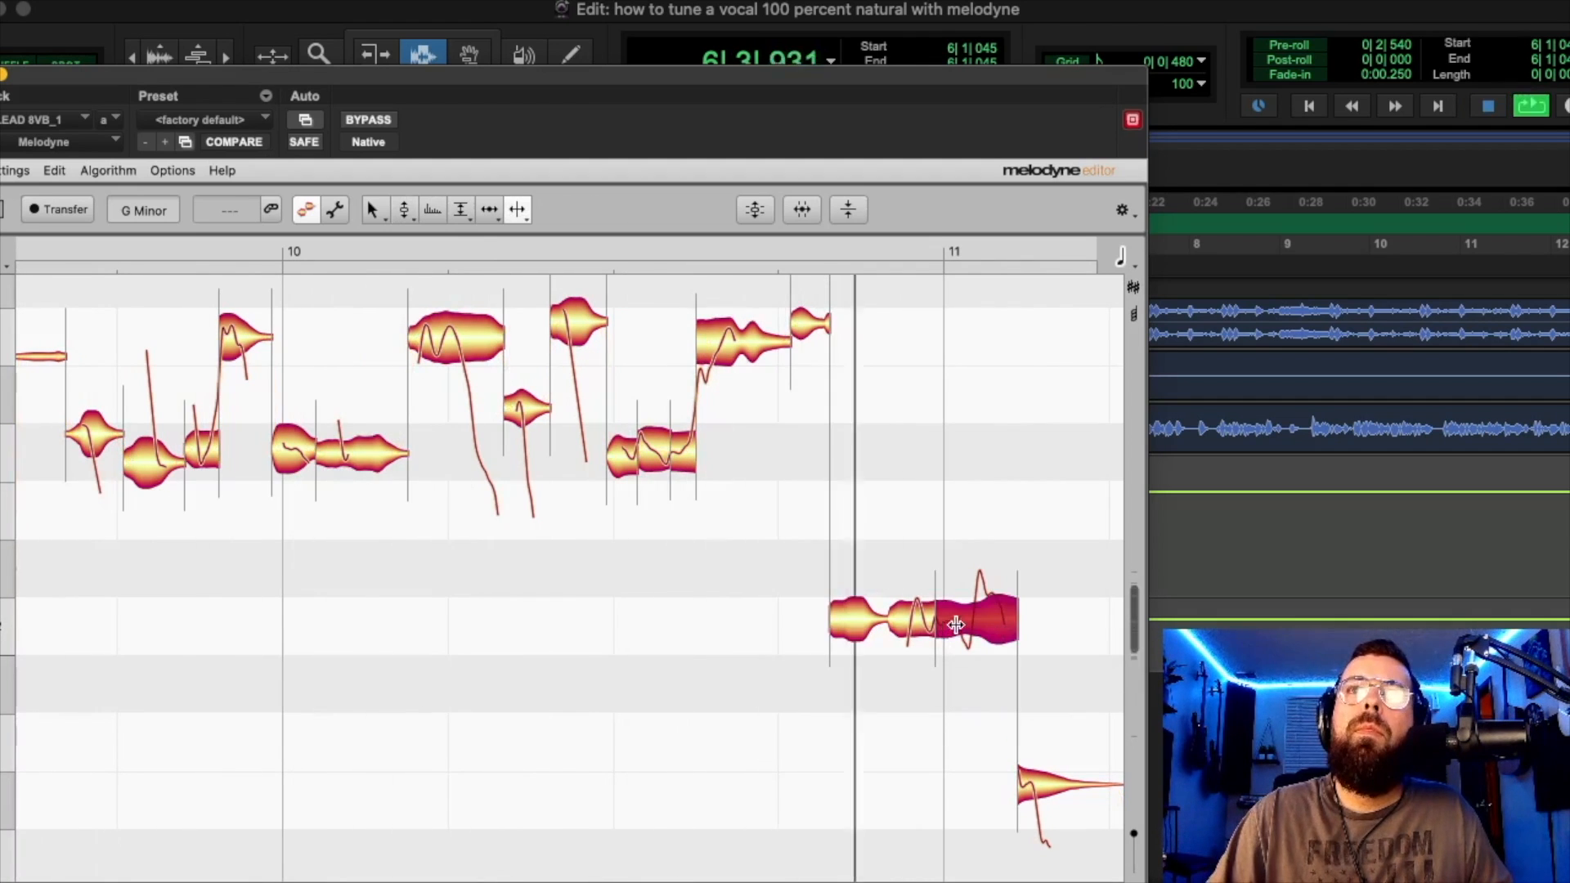
pyautogui.click(974, 615)
pyautogui.press('space')
pyautogui.doubleClick(1000, 596)
pyautogui.press('space')
pyautogui.press('space')
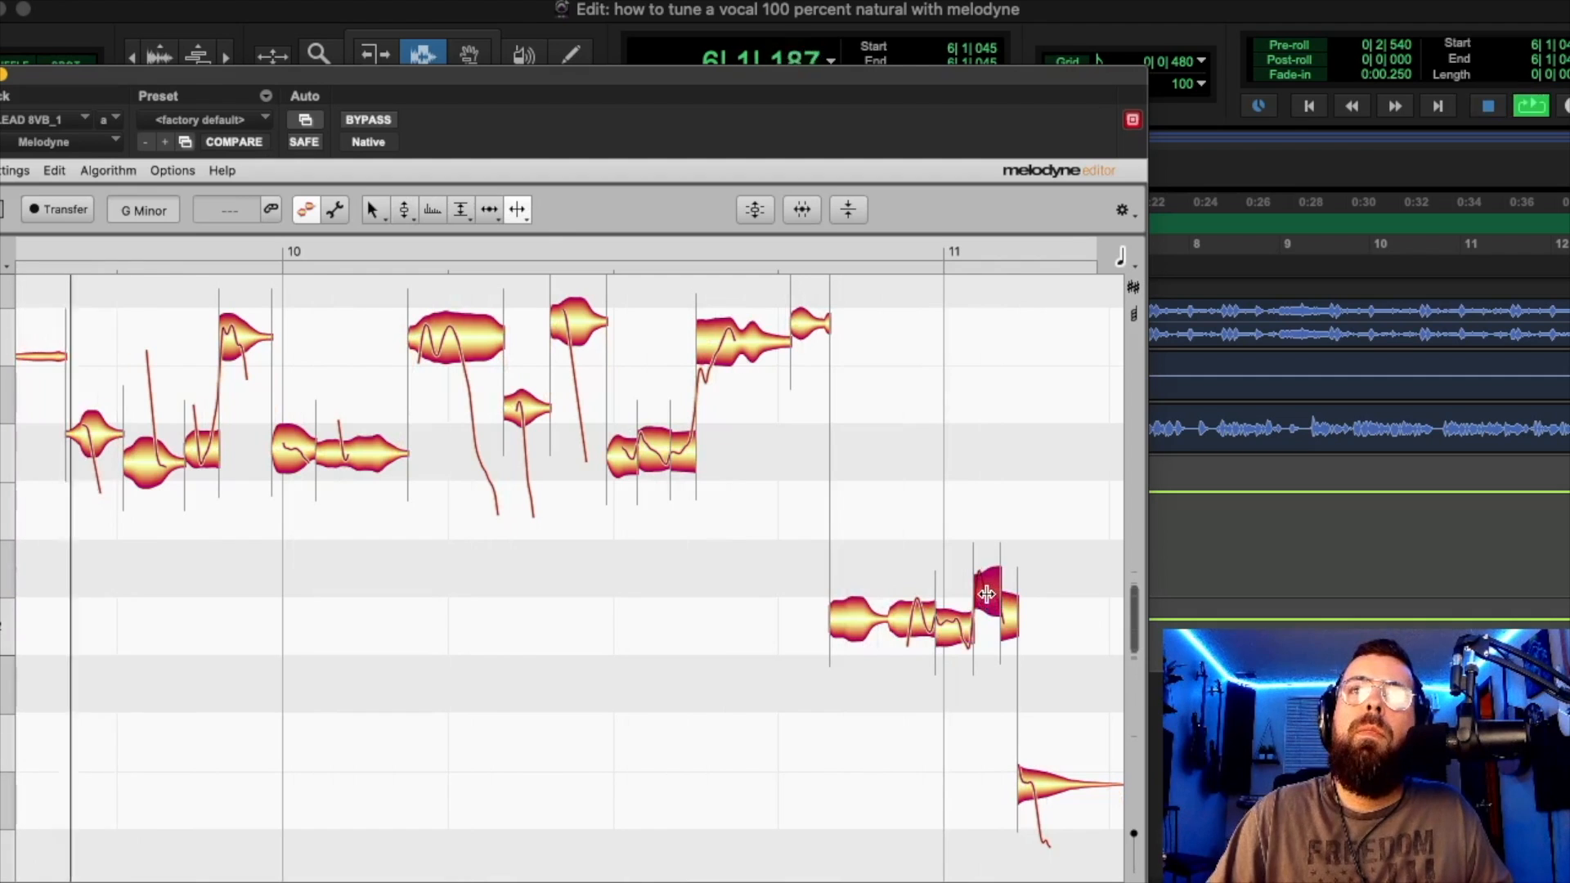
# Lower the separated spike piece after bar 11 to G 2 and set the next low note to E 2 at +4 ct.
pyautogui.rightClick(986, 595)
pyautogui.click(870, 592)
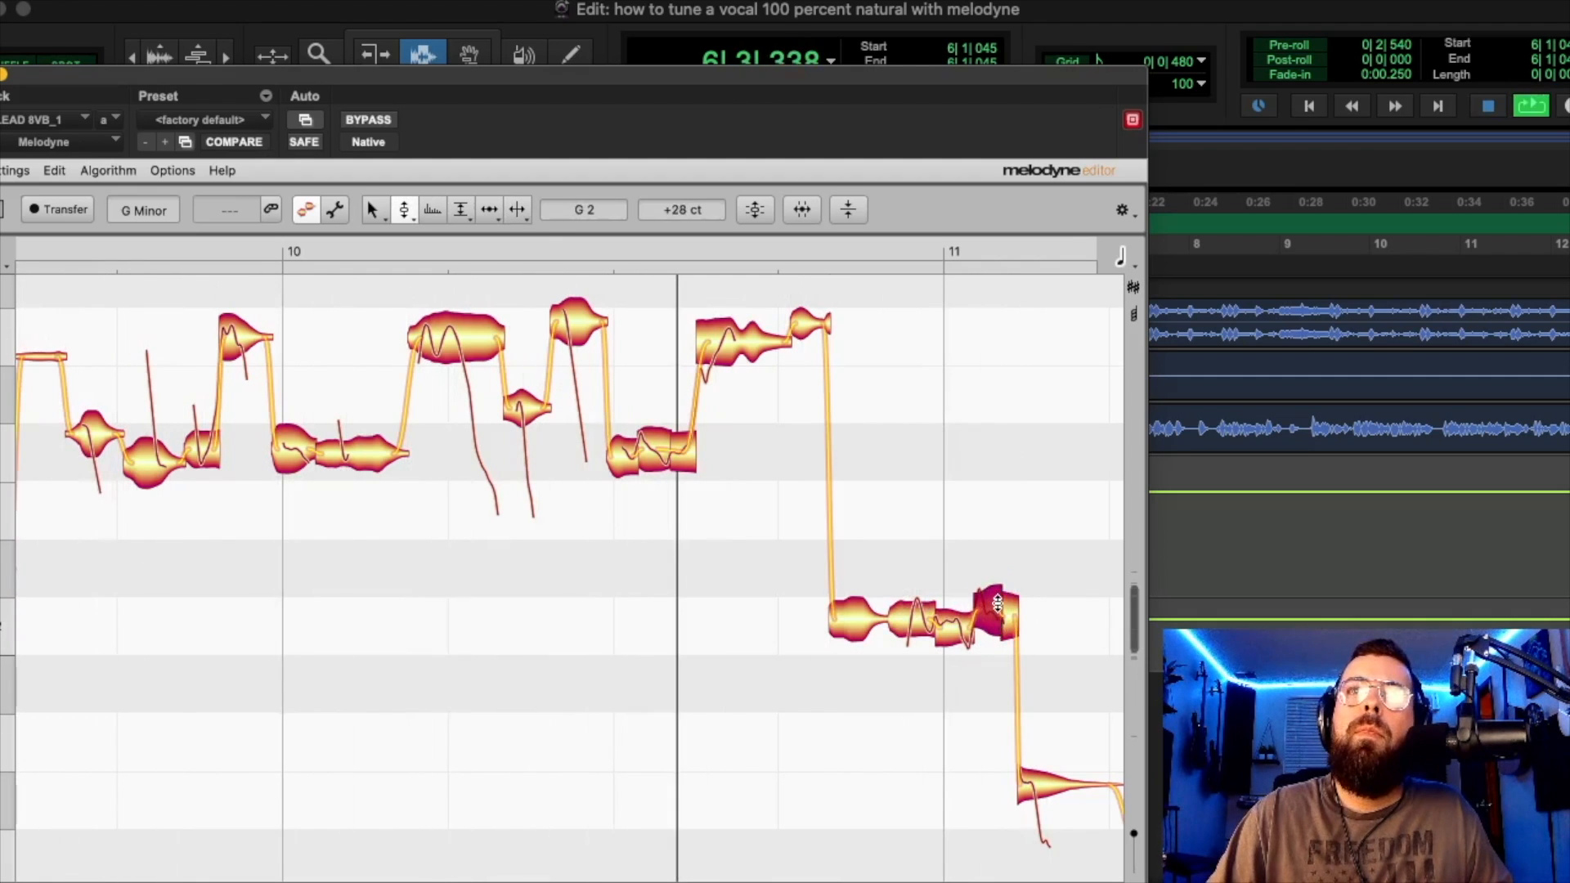
pyautogui.click(1038, 801)
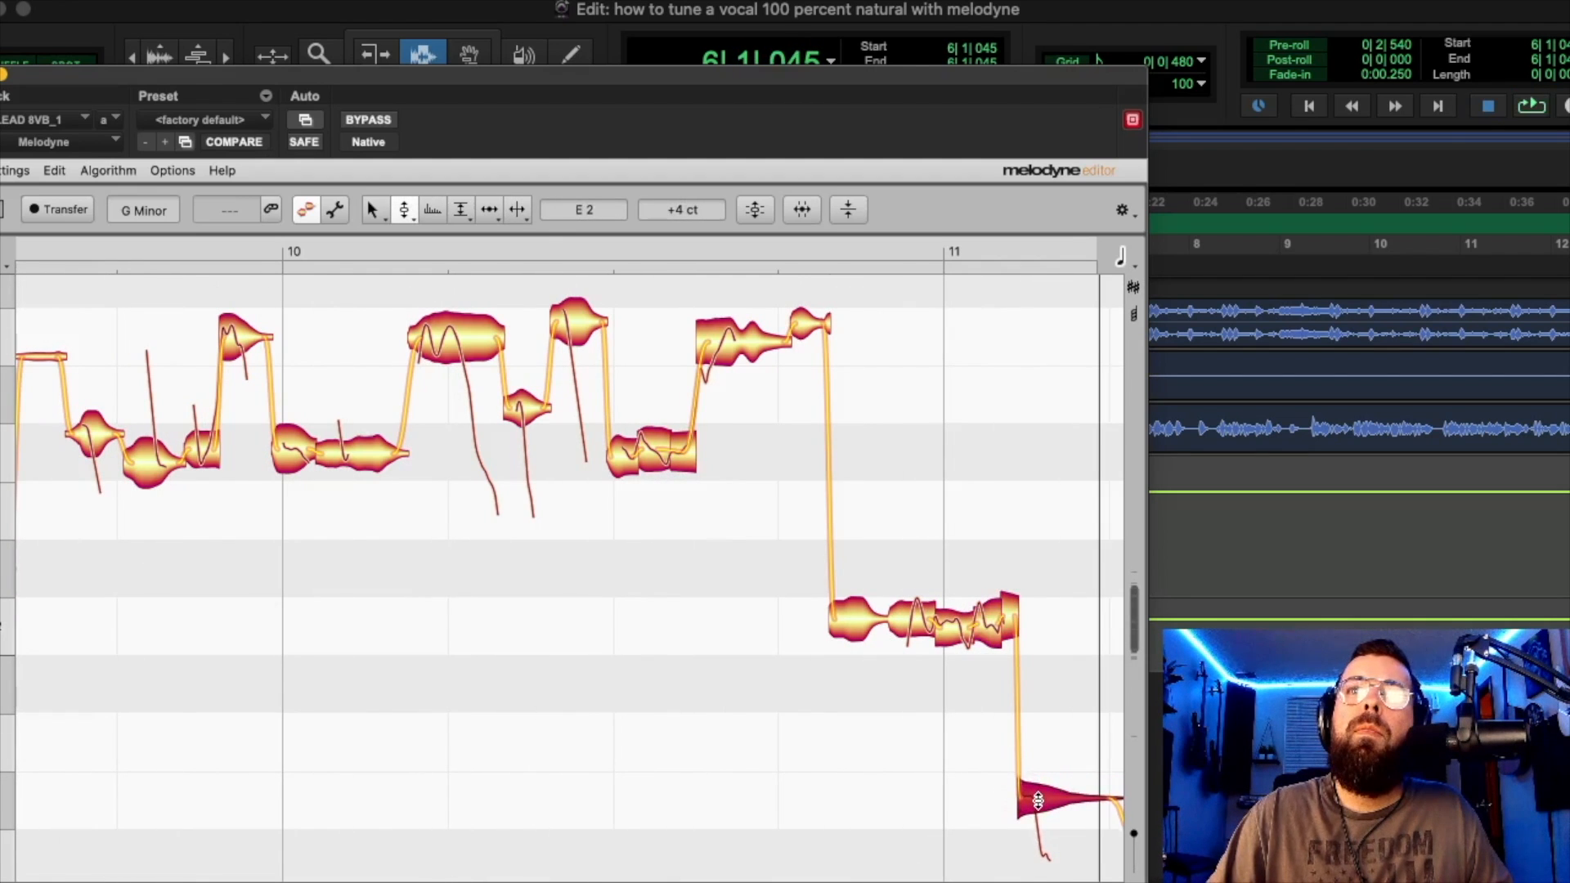
pyautogui.press('space')
pyautogui.press('space')
# Split the onset from the lowest note after bar 11 and set the onset piece to Eb 2 at +4 ct.
pyautogui.rightClick(1044, 796)
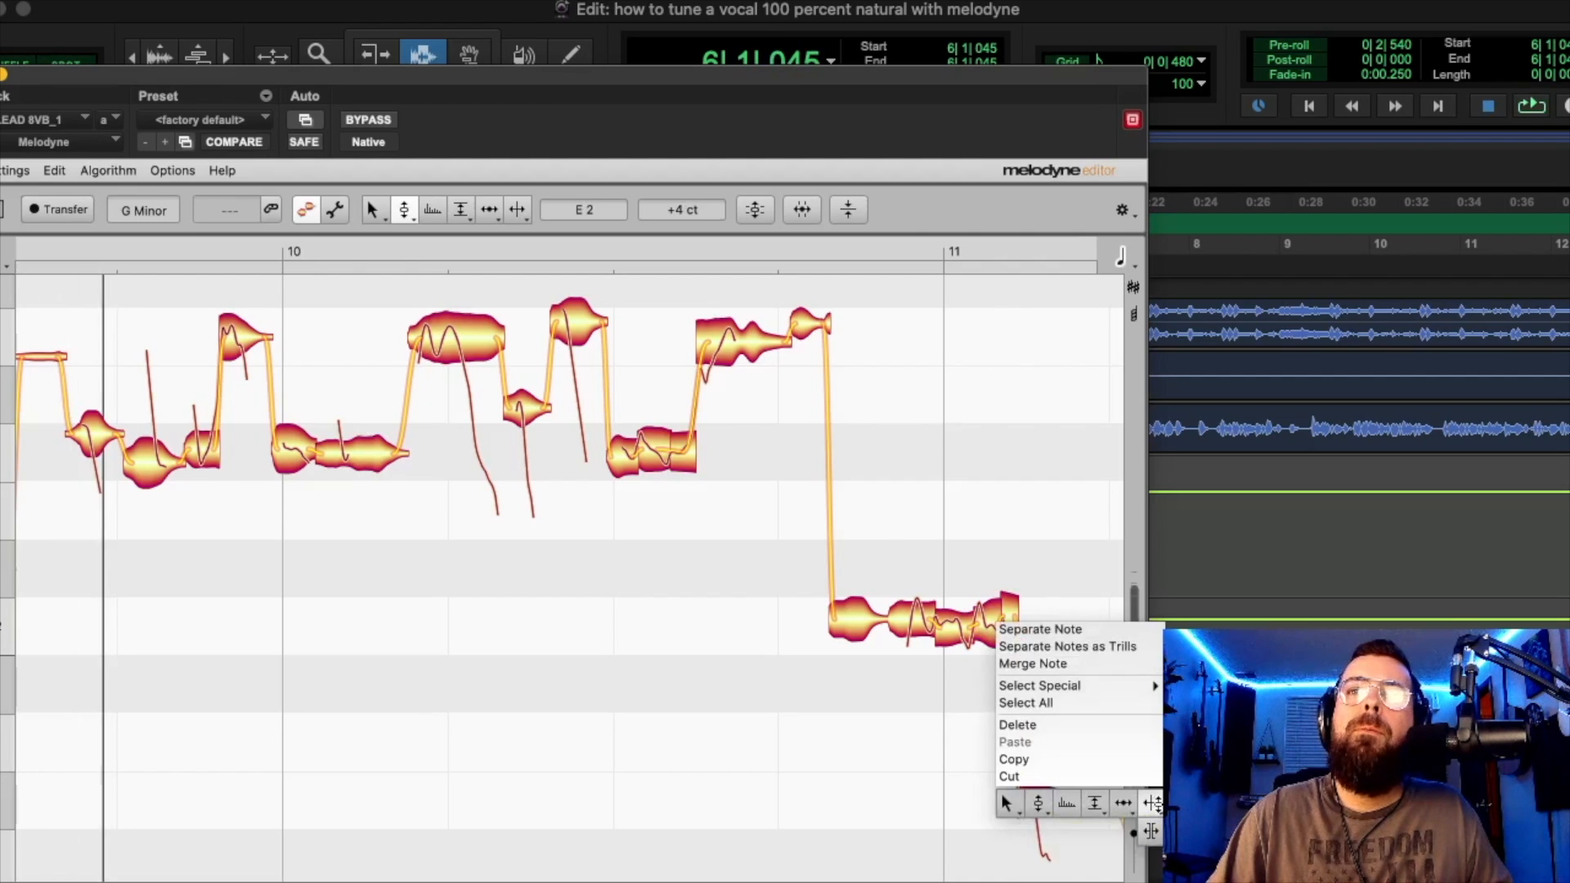
pyautogui.click(1157, 802)
pyautogui.doubleClick(1041, 797)
pyautogui.press('space')
pyautogui.rightClick(1027, 799)
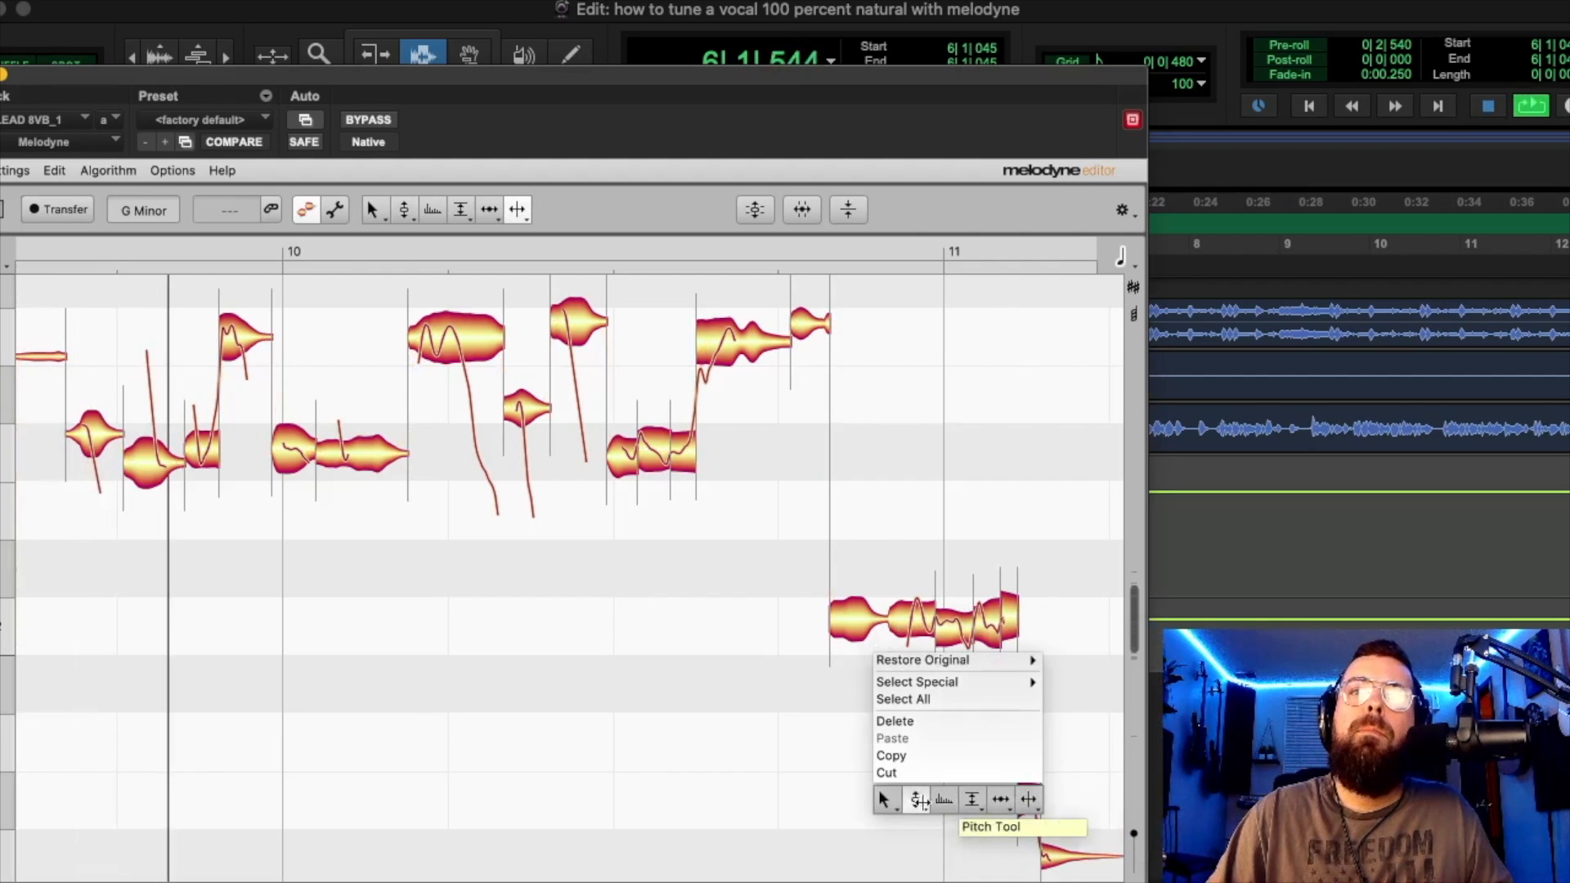
pyautogui.click(917, 800)
pyautogui.moveTo(1018, 823); pyautogui.dragTo(1038, 853)
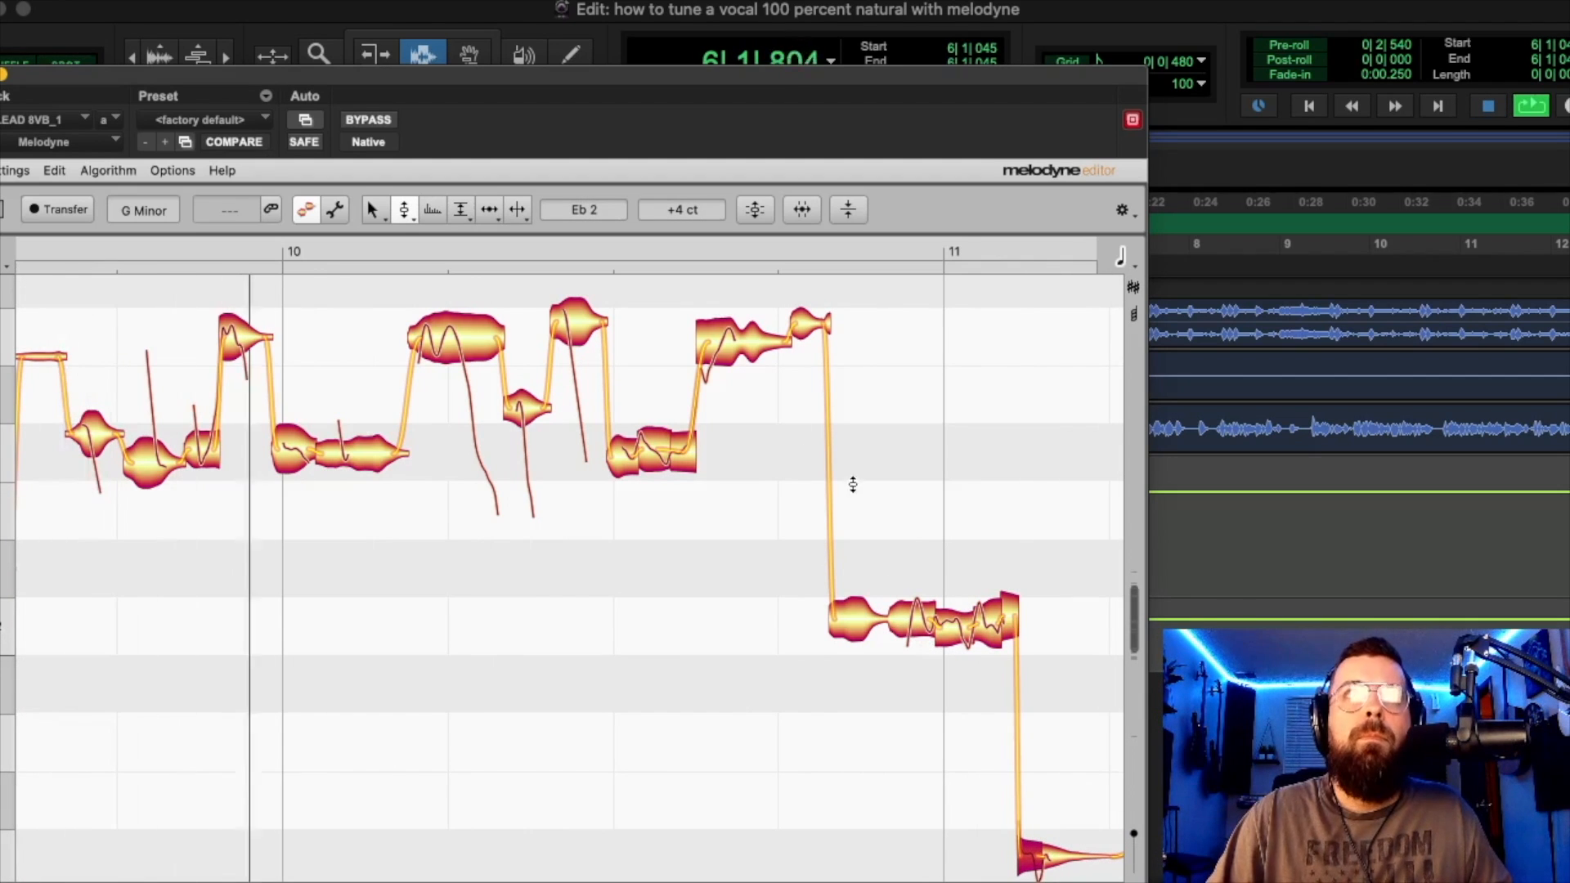
# Play back the phrase around bar 10 and compare it with Melodyne bypassed and active.
pyautogui.click(369, 120)
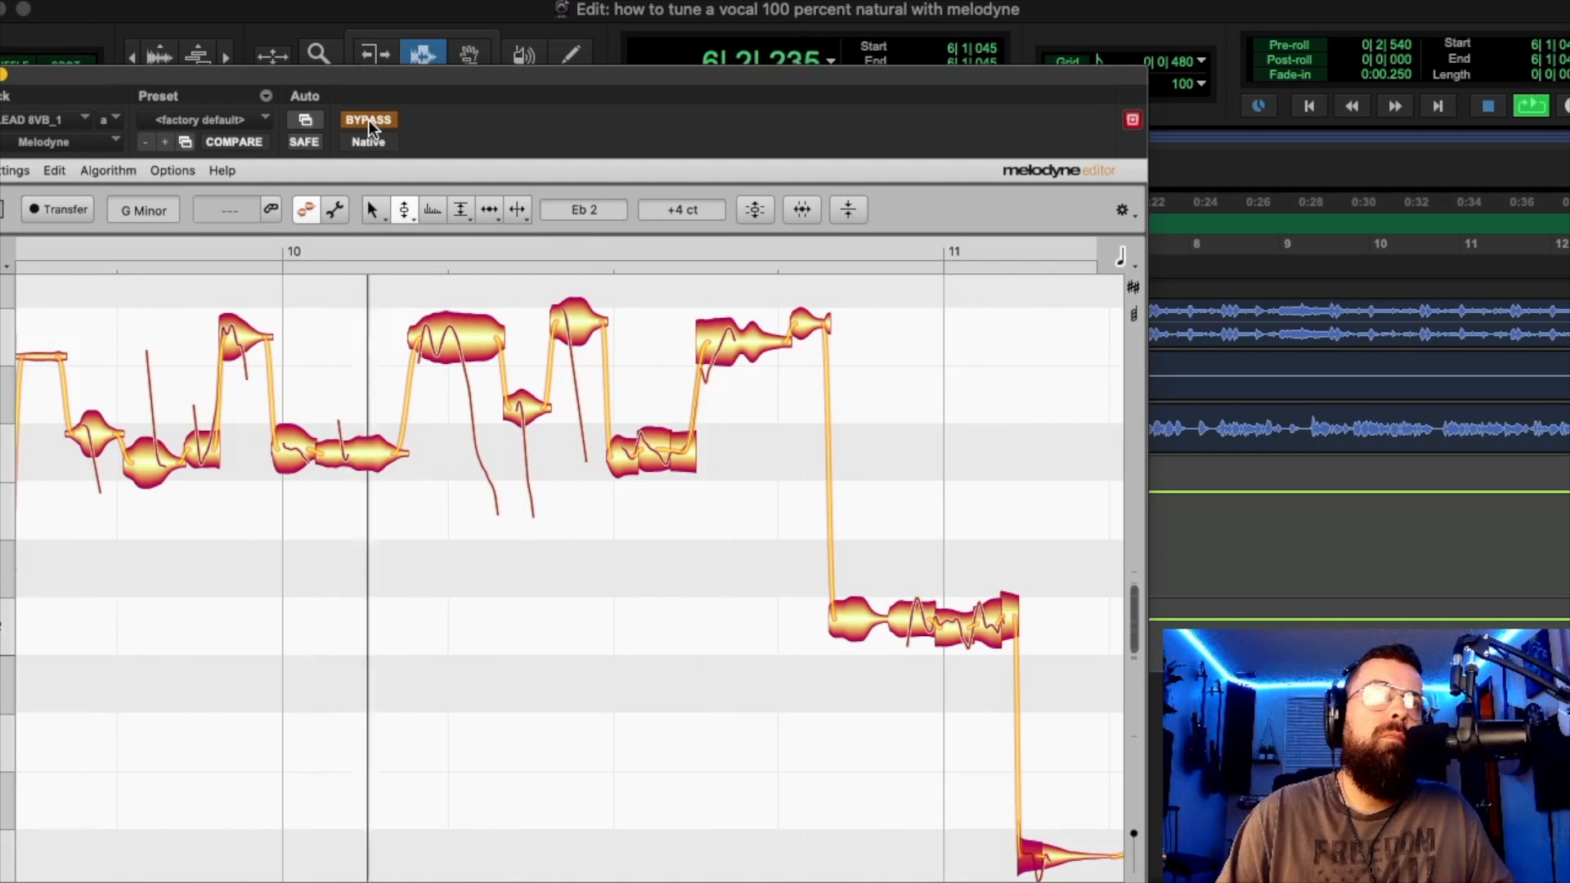
pyautogui.press('space')
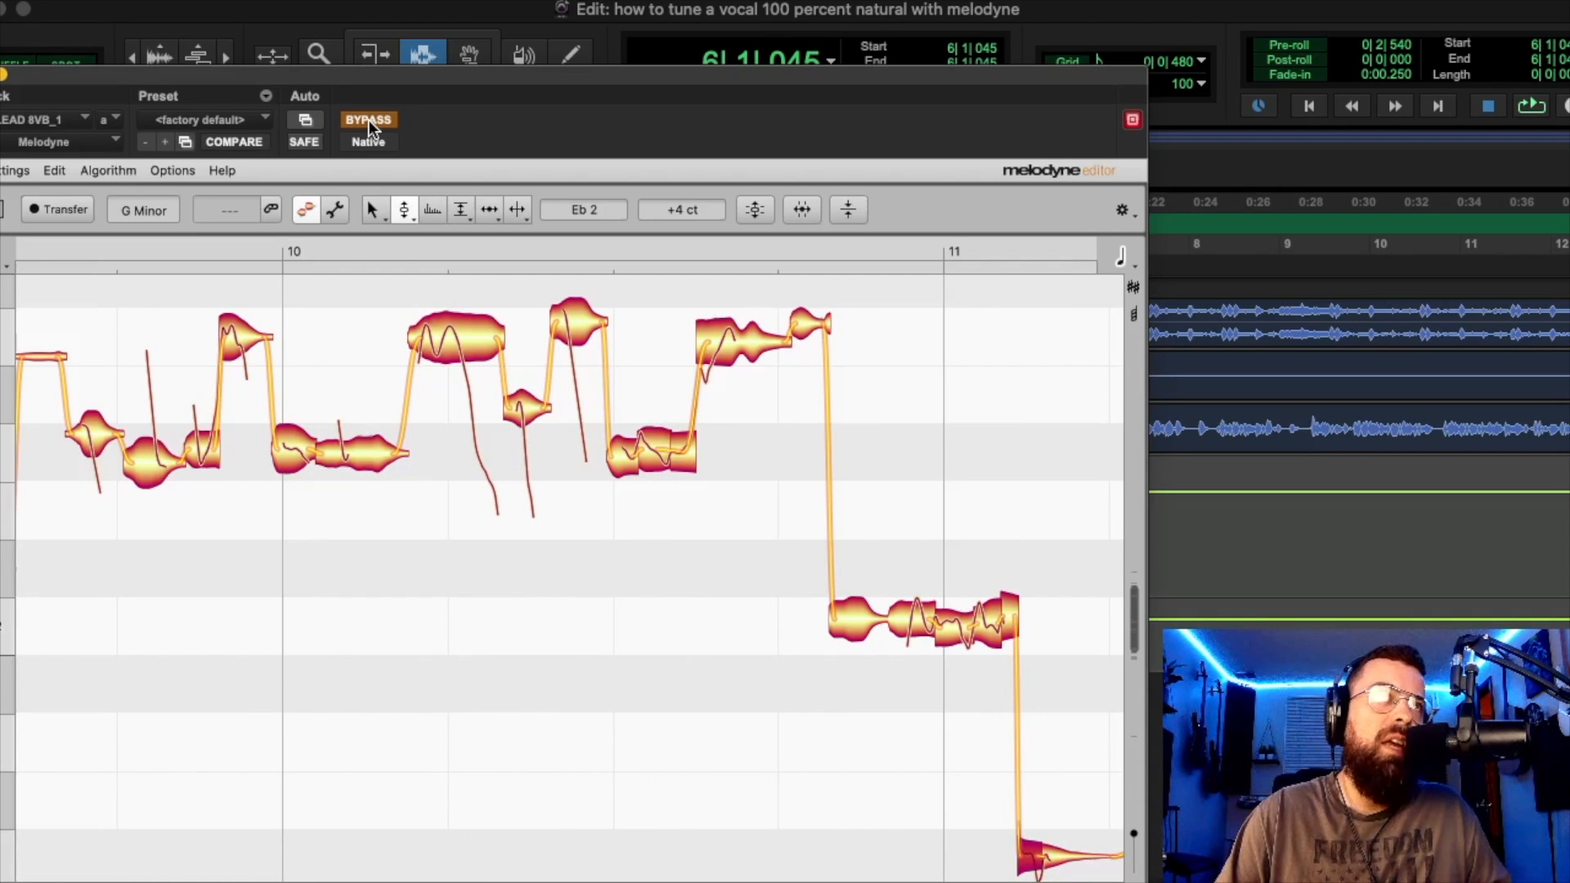
pyautogui.press('space')
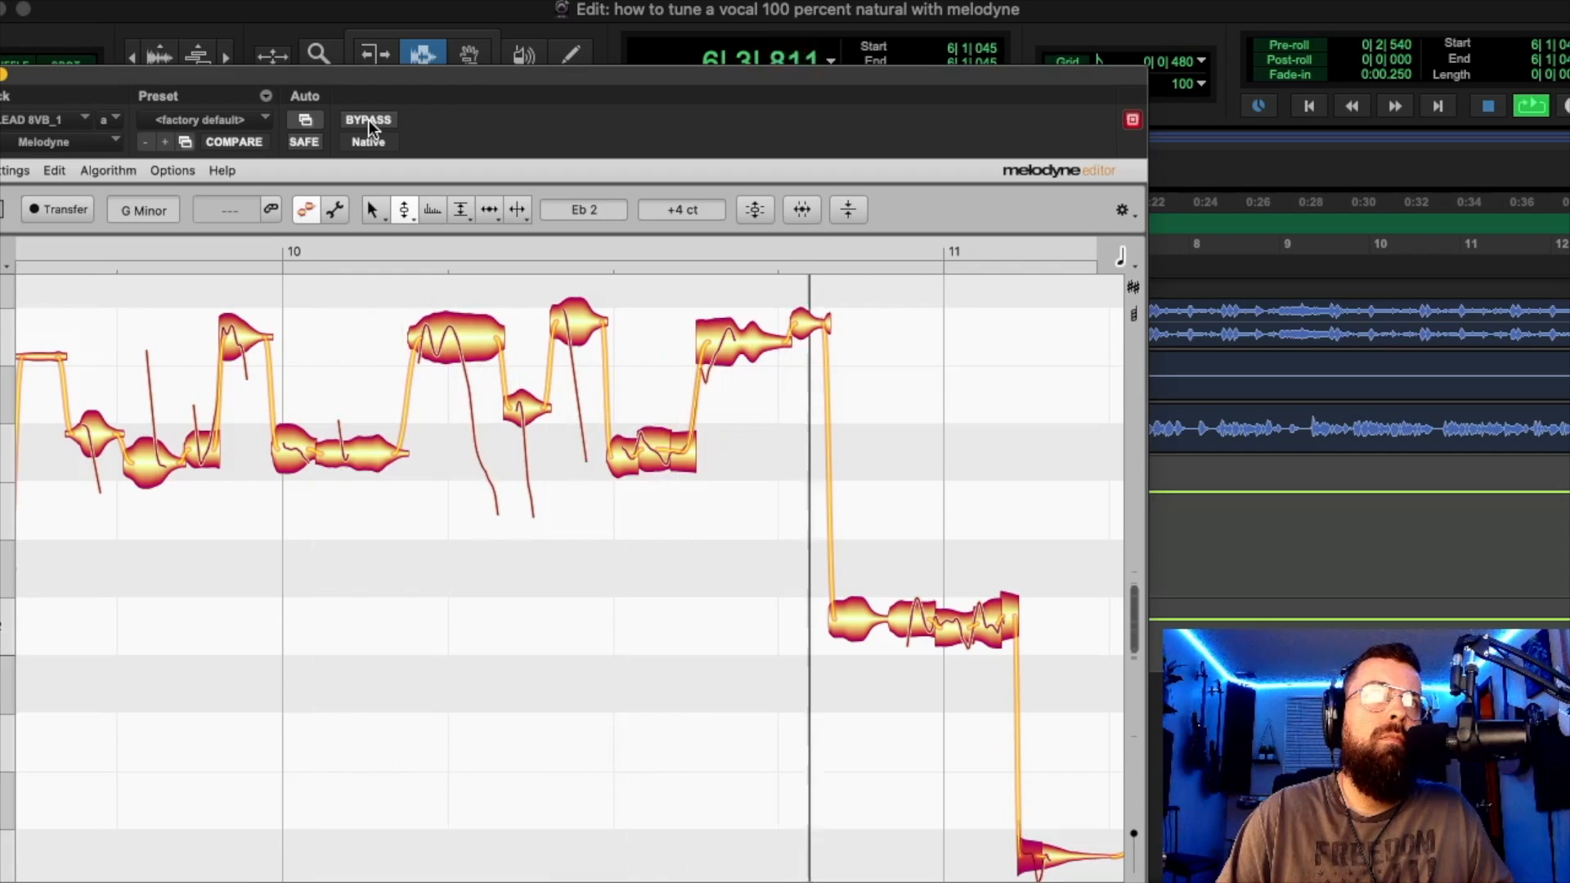
# Lower the wide high note late in bar 10 to C 3 at -19 ct and even out the G 2 pieces around bar 11.
pyautogui.moveTo(729, 329); pyautogui.dragTo(740, 360)
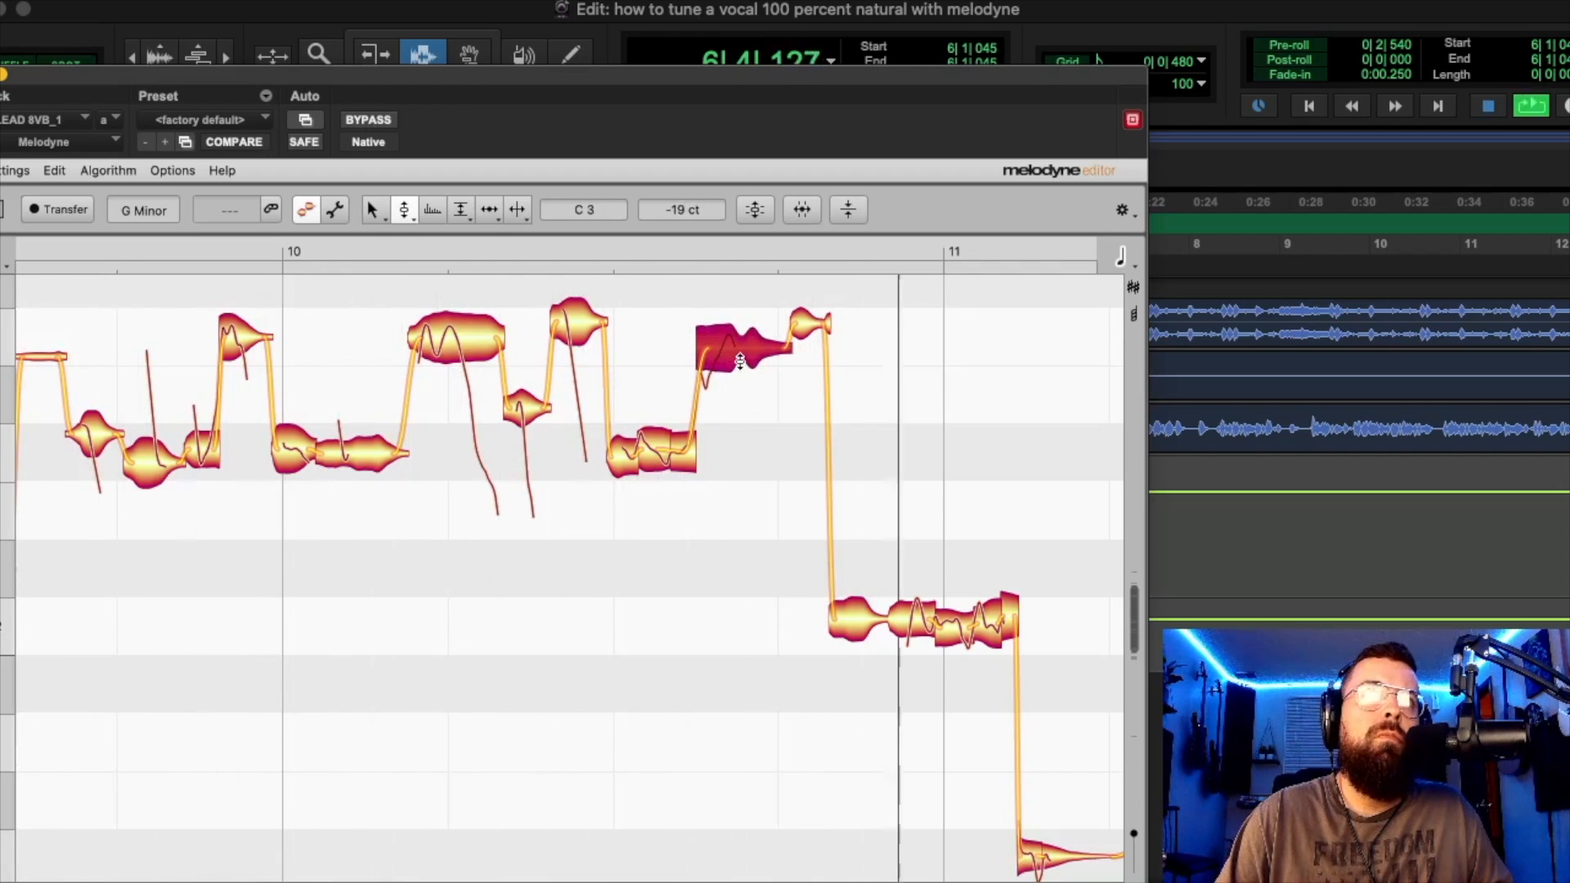
pyautogui.click(868, 605)
pyautogui.click(968, 622)
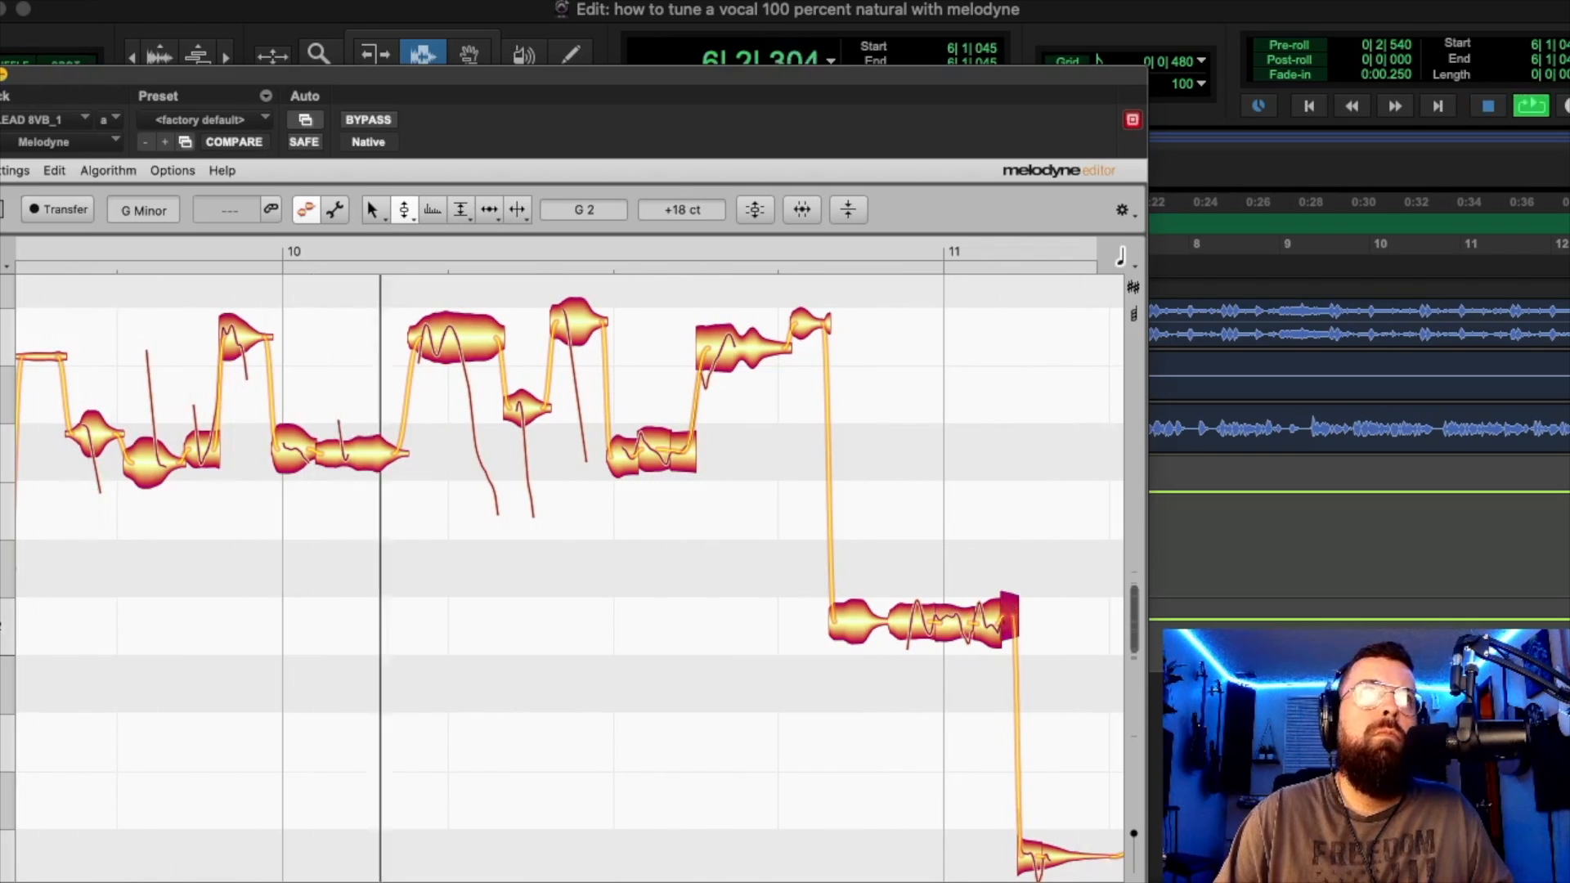
# Hide the Melodyne window and move the playback position on LEAD 8VB_1 to 7|2|290.
pyautogui.click(0, 74)
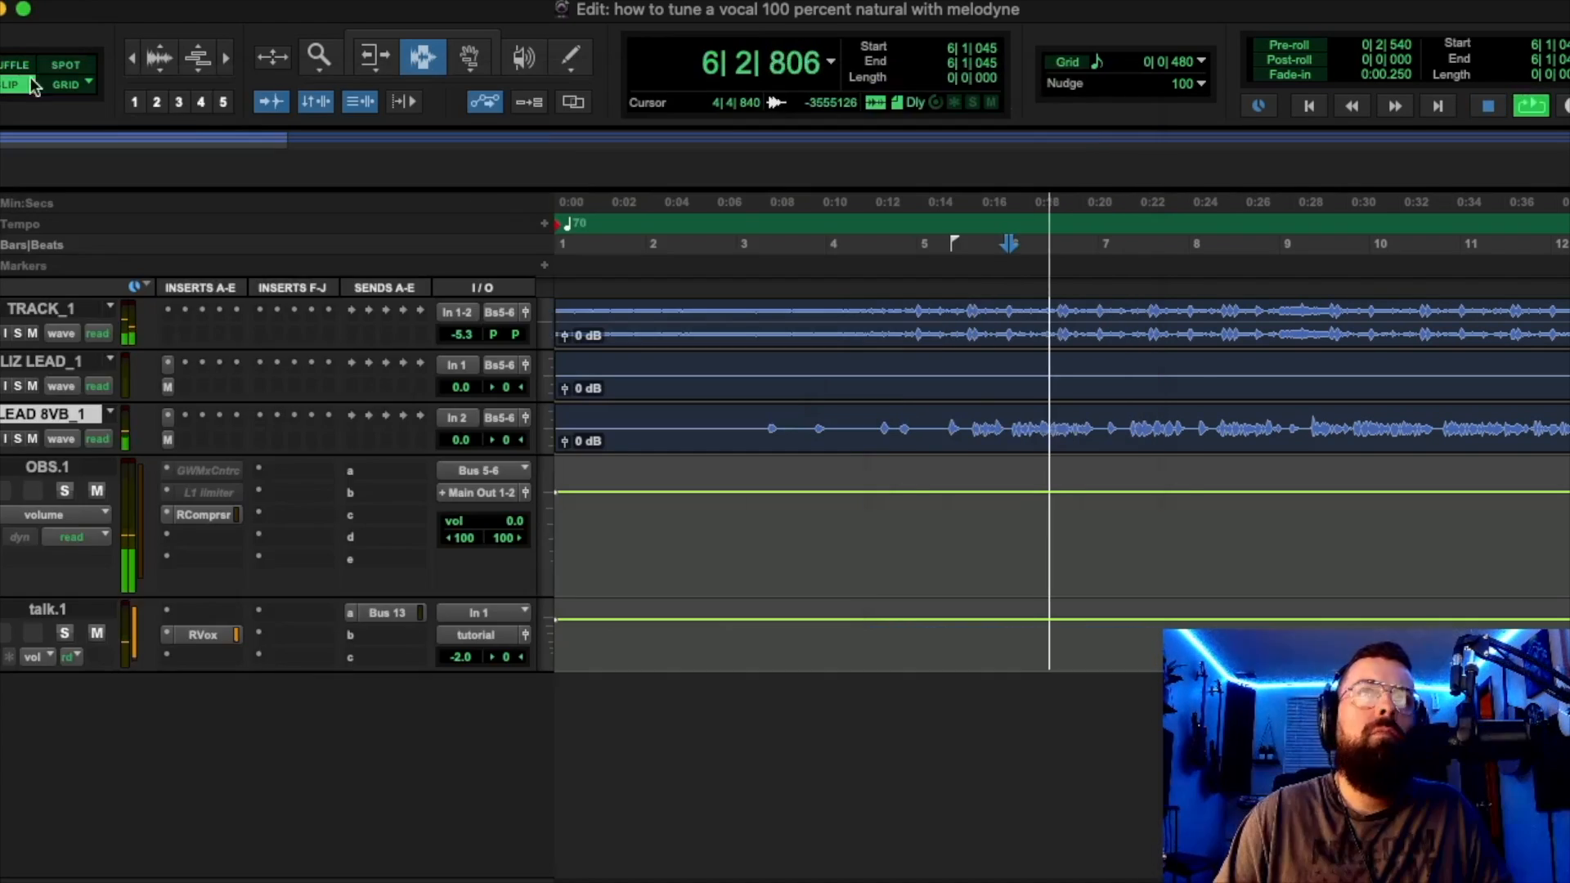
pyautogui.click(1105, 417)
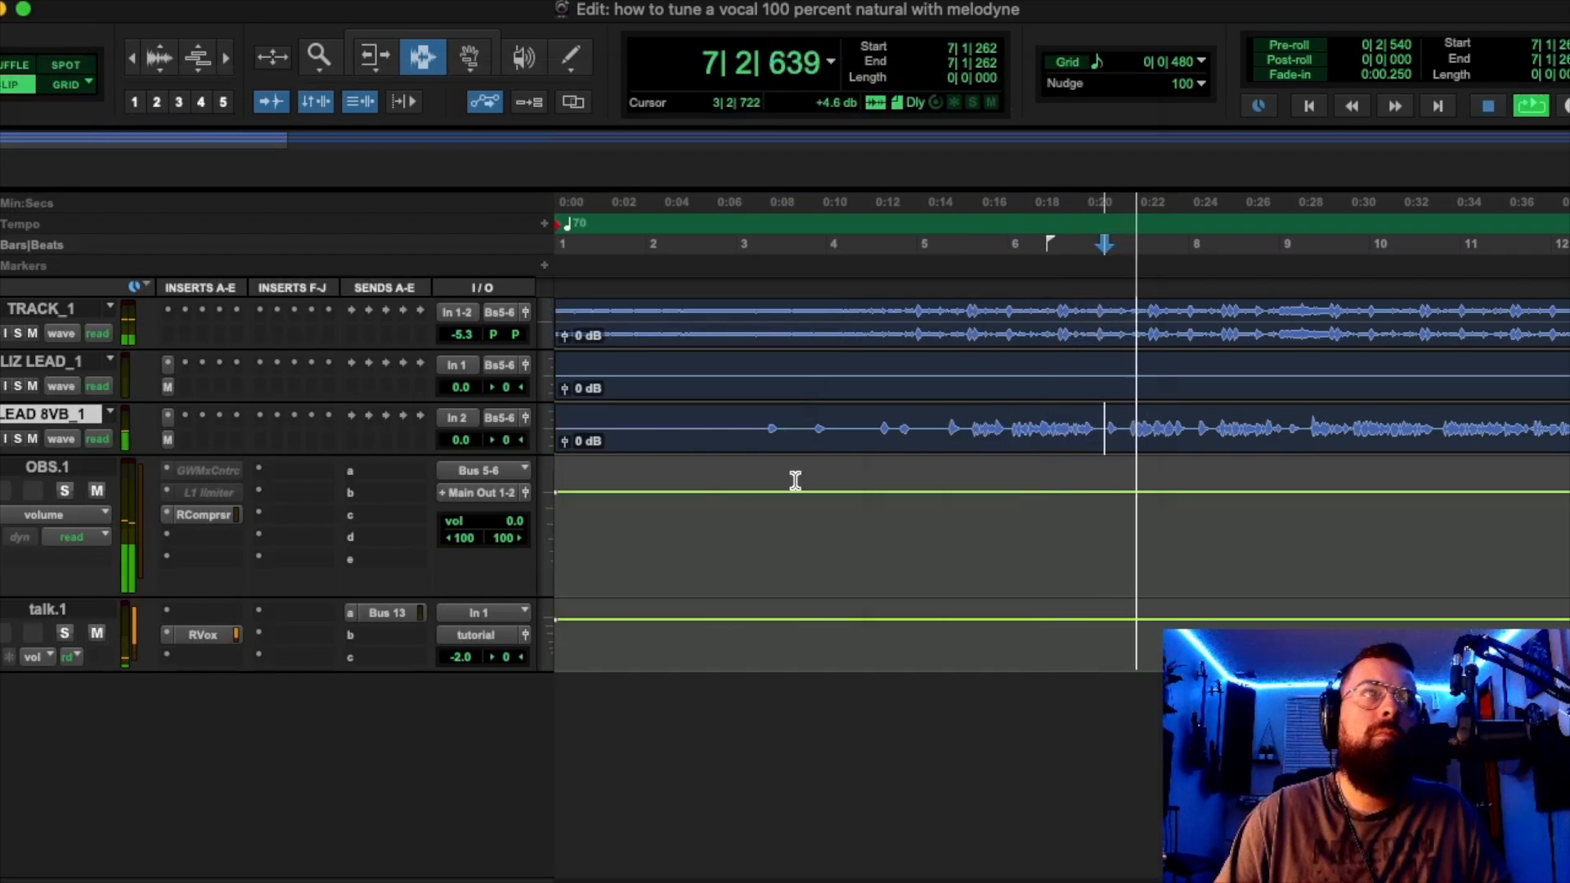
pyautogui.press('space')
pyautogui.click(1128, 418)
# Split the note just after bar 12 into three pieces around its pitch dip and set the last piece to C 3 at +8 ct.
pyautogui.rightClick(166, 347)
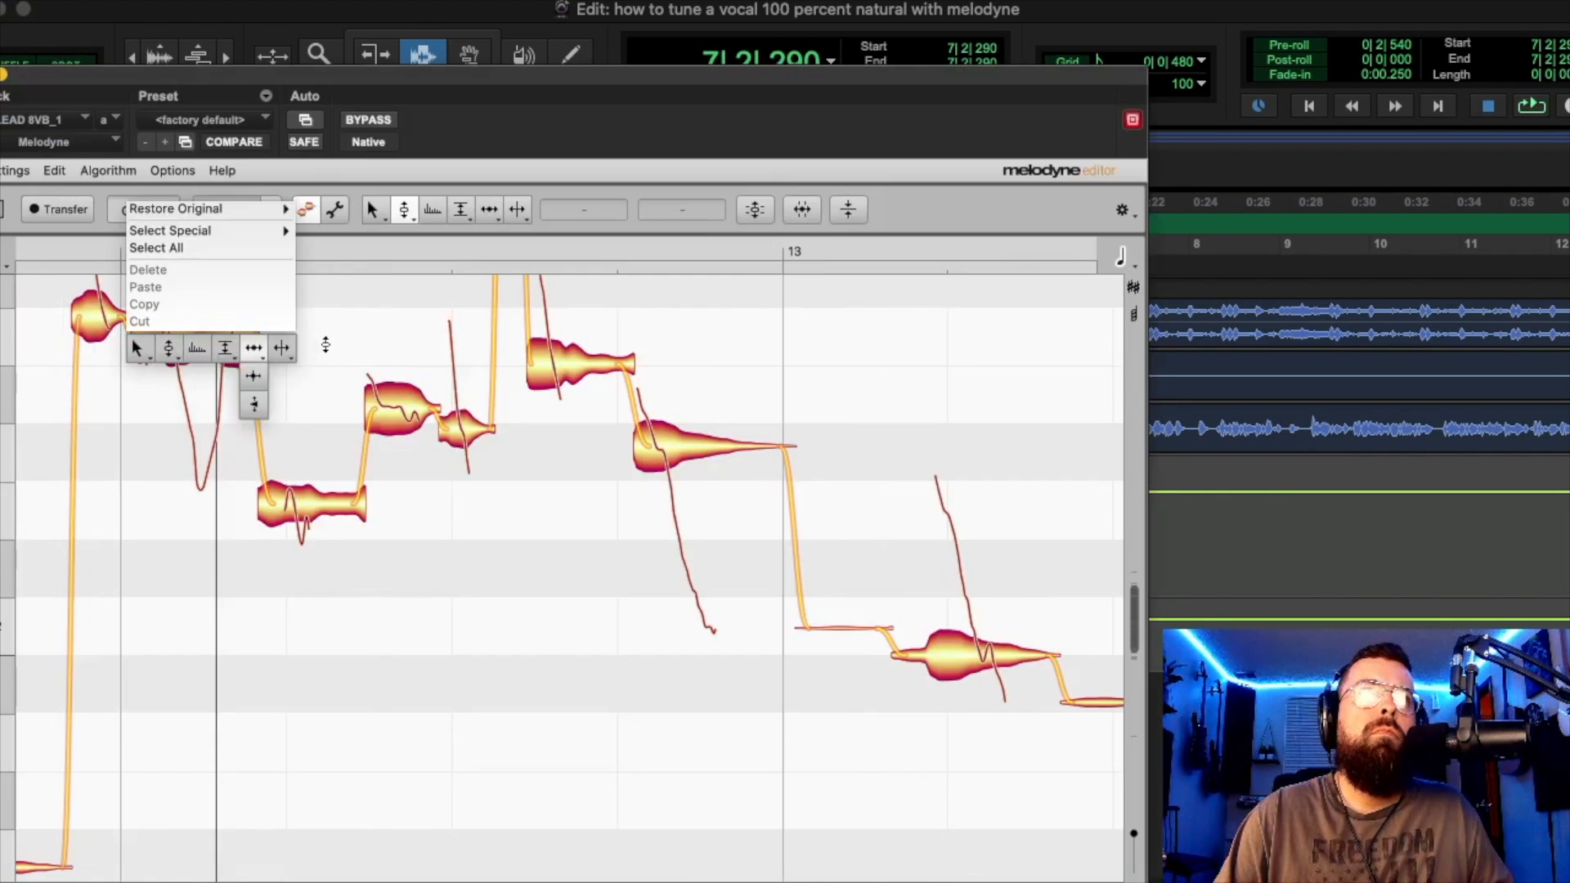
pyautogui.click(284, 346)
pyautogui.doubleClick(184, 338)
pyautogui.press('space')
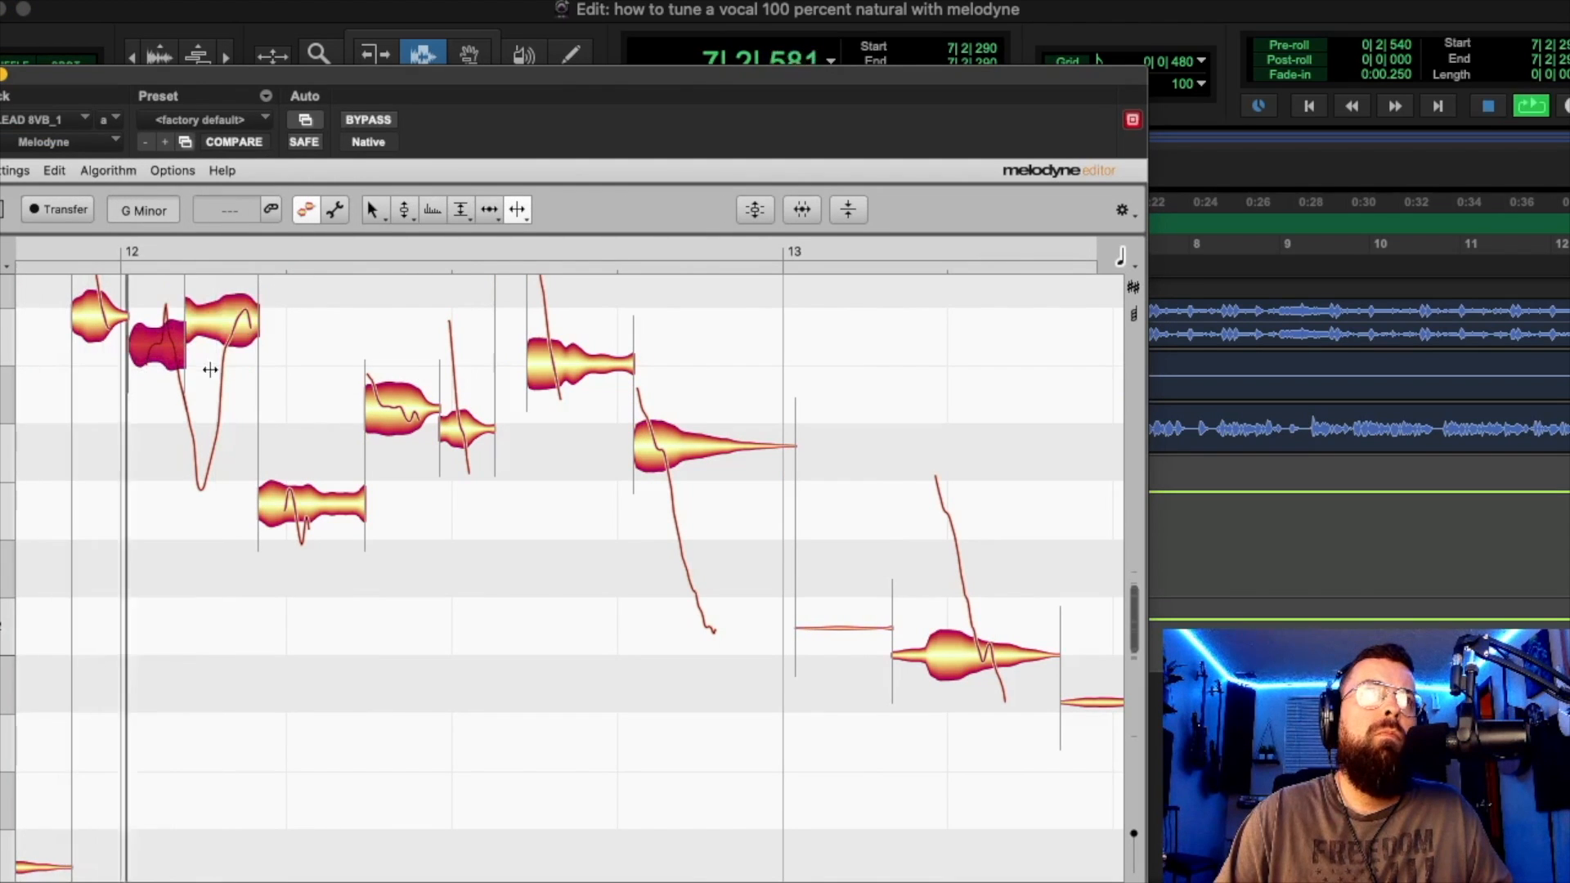
pyautogui.doubleClick(229, 328)
pyautogui.rightClick(230, 328)
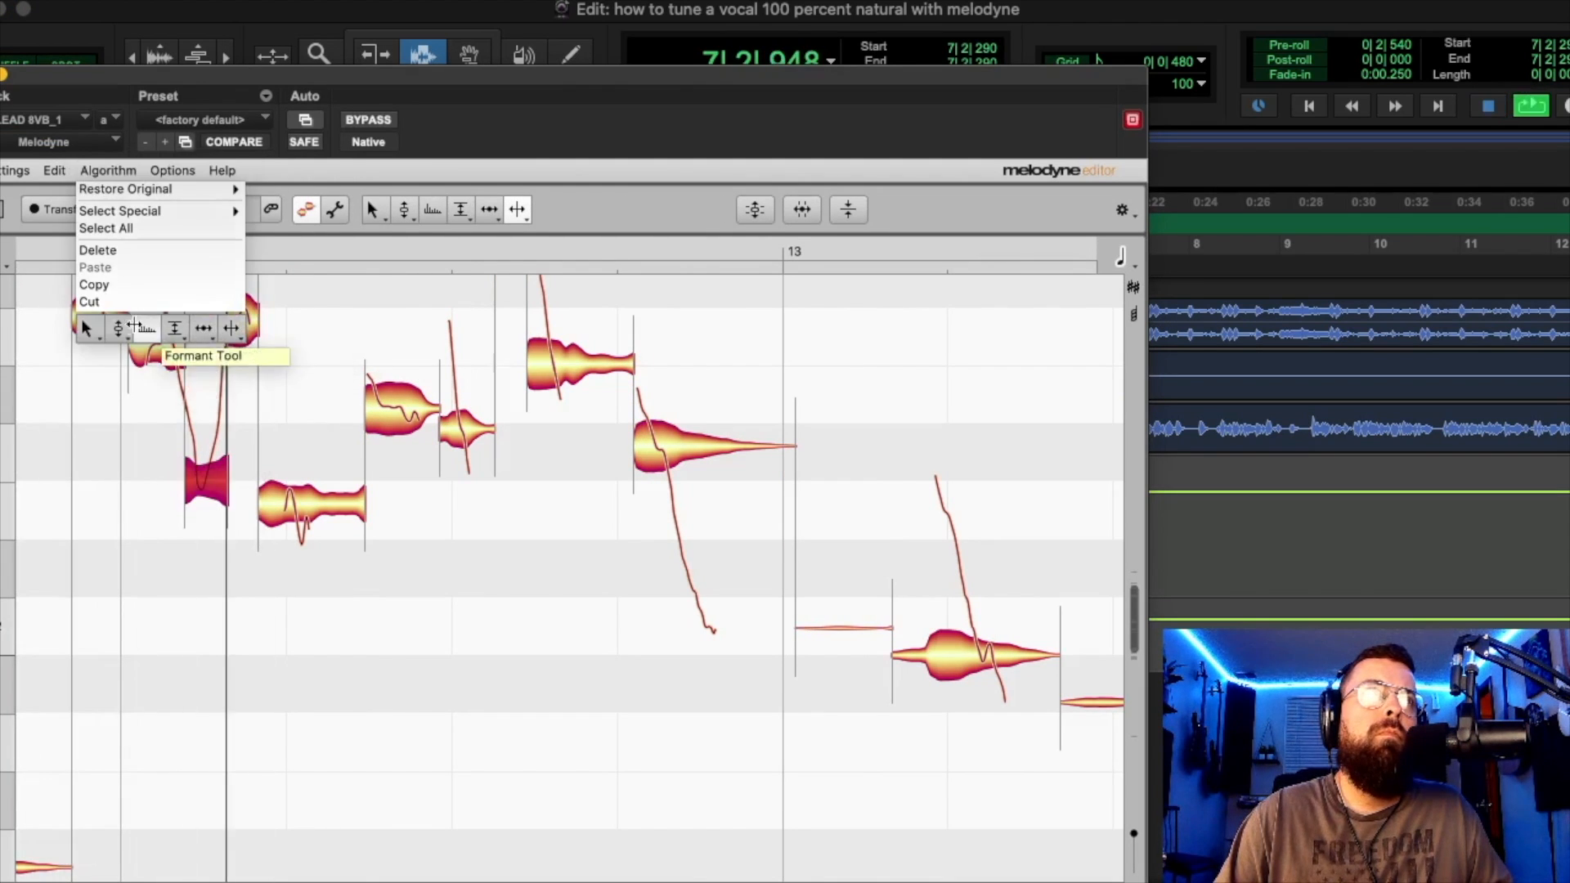
pyautogui.click(121, 327)
pyautogui.click(243, 327)
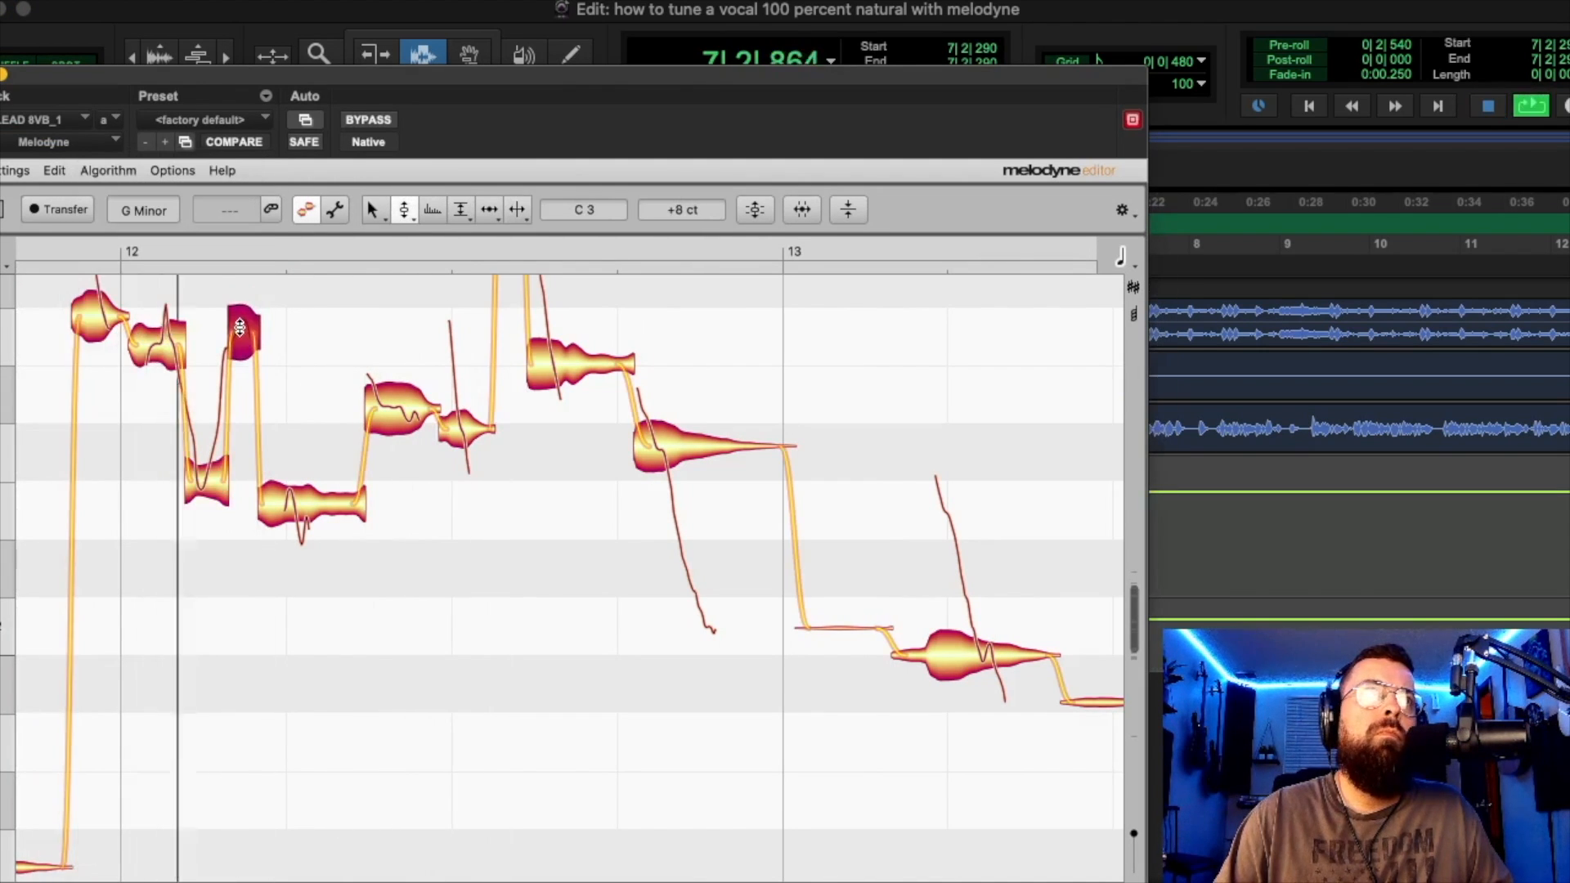
# Set the low note following the split pieces in bar 12 to A 2 at +20 ct and its pitch modulation to 24%.
pyautogui.click(304, 512)
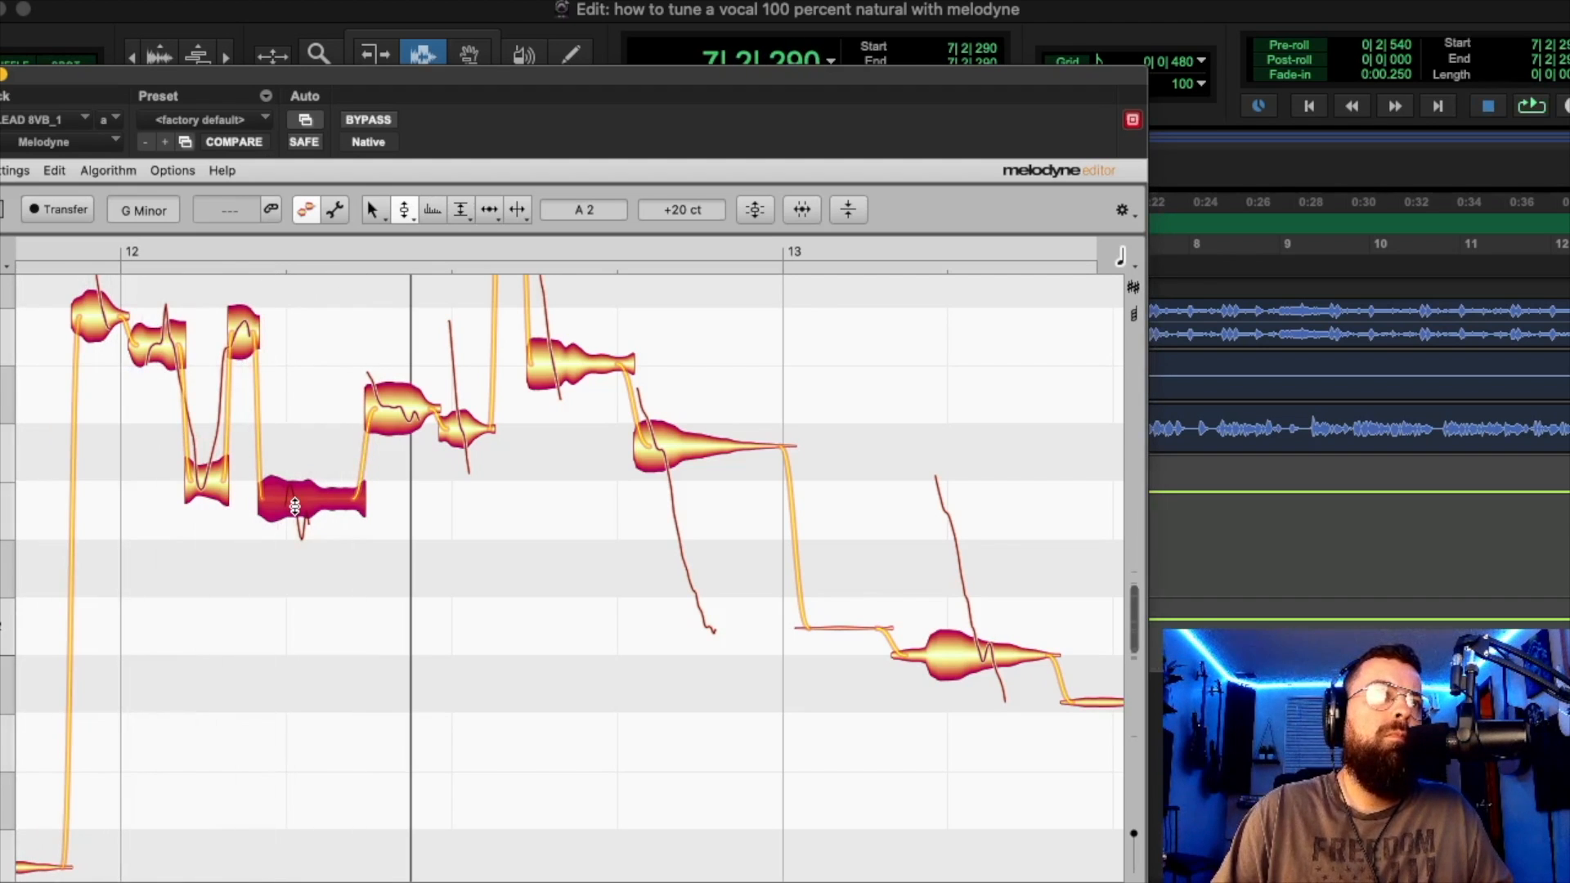
pyautogui.rightClick(295, 507)
pyautogui.click(288, 511)
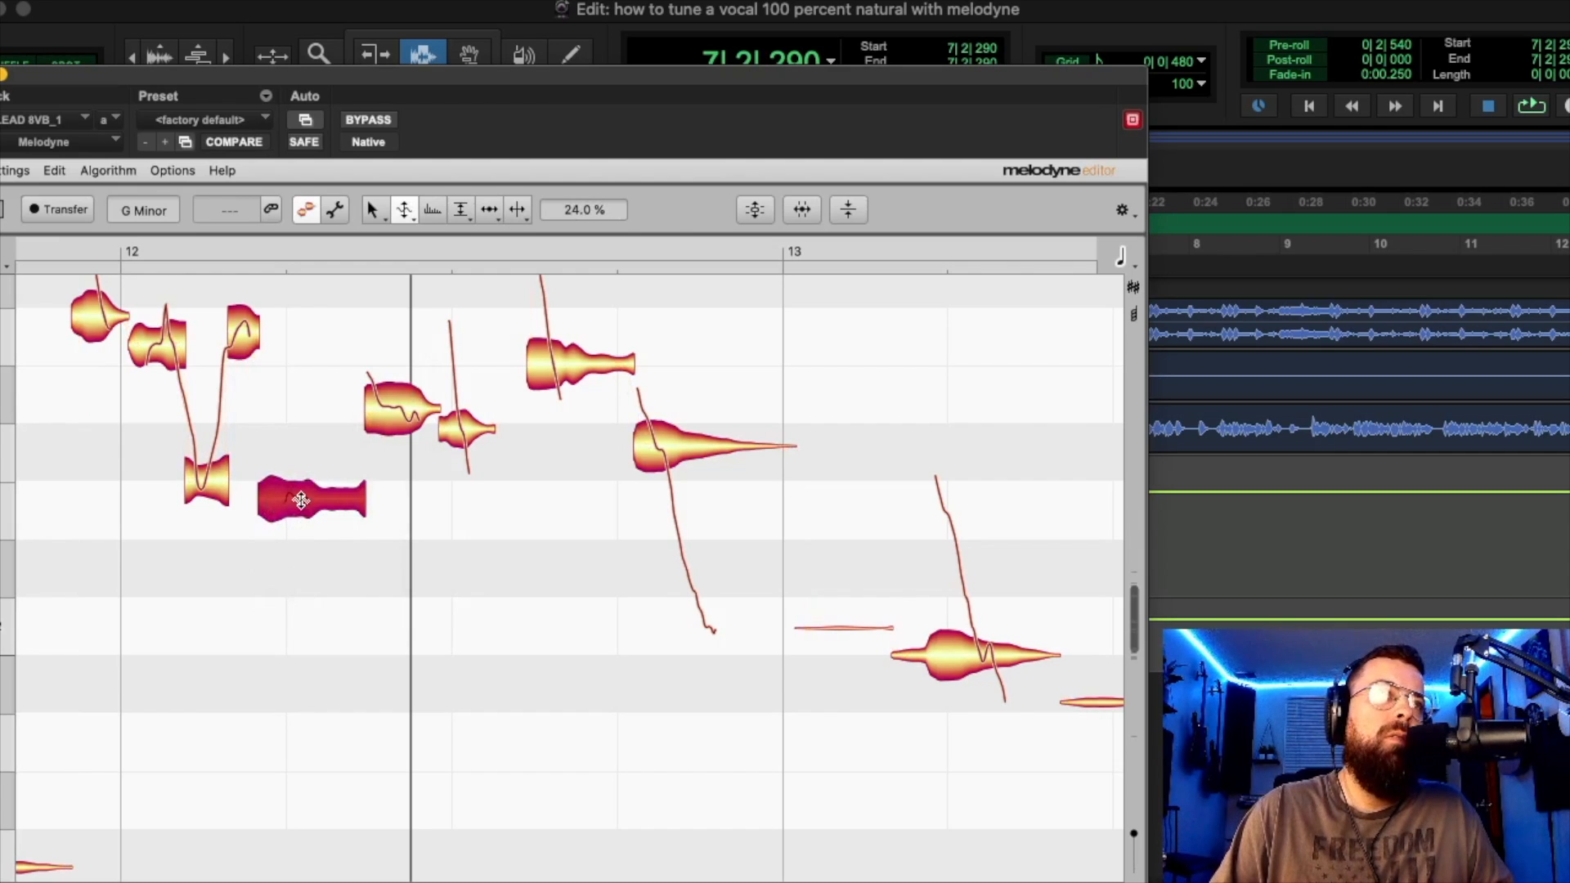
# Raise that smoothed note to Bb 2 at +9 ct, play it back, and lower the next note to Bb 2 at +15 ct.
pyautogui.rightClick(301, 501)
pyautogui.click(303, 468)
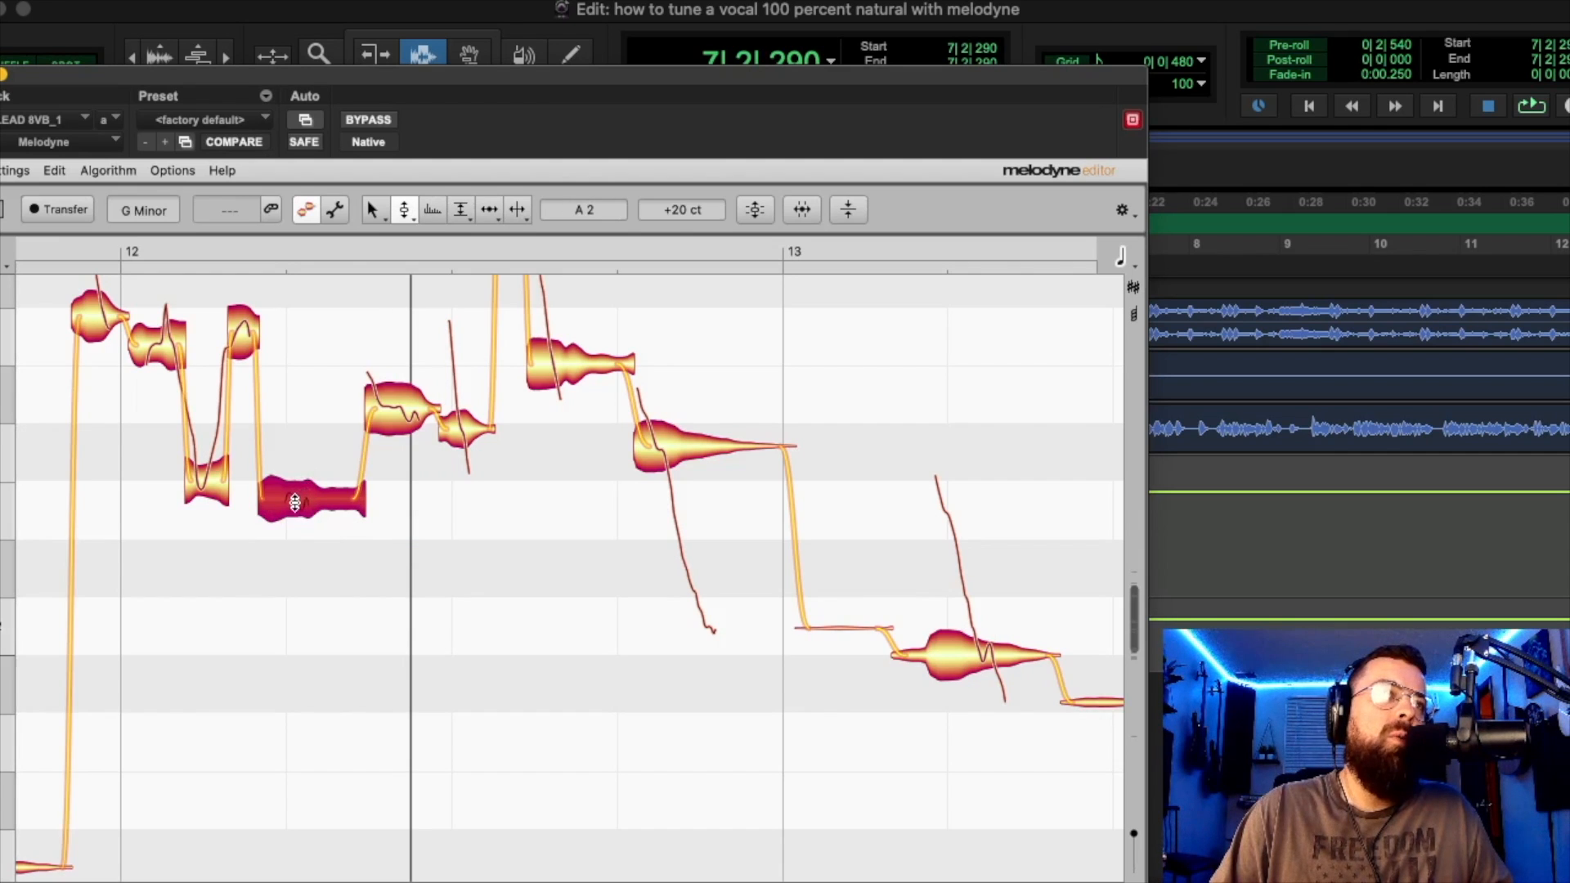
pyautogui.moveTo(297, 496); pyautogui.dragTo(316, 451)
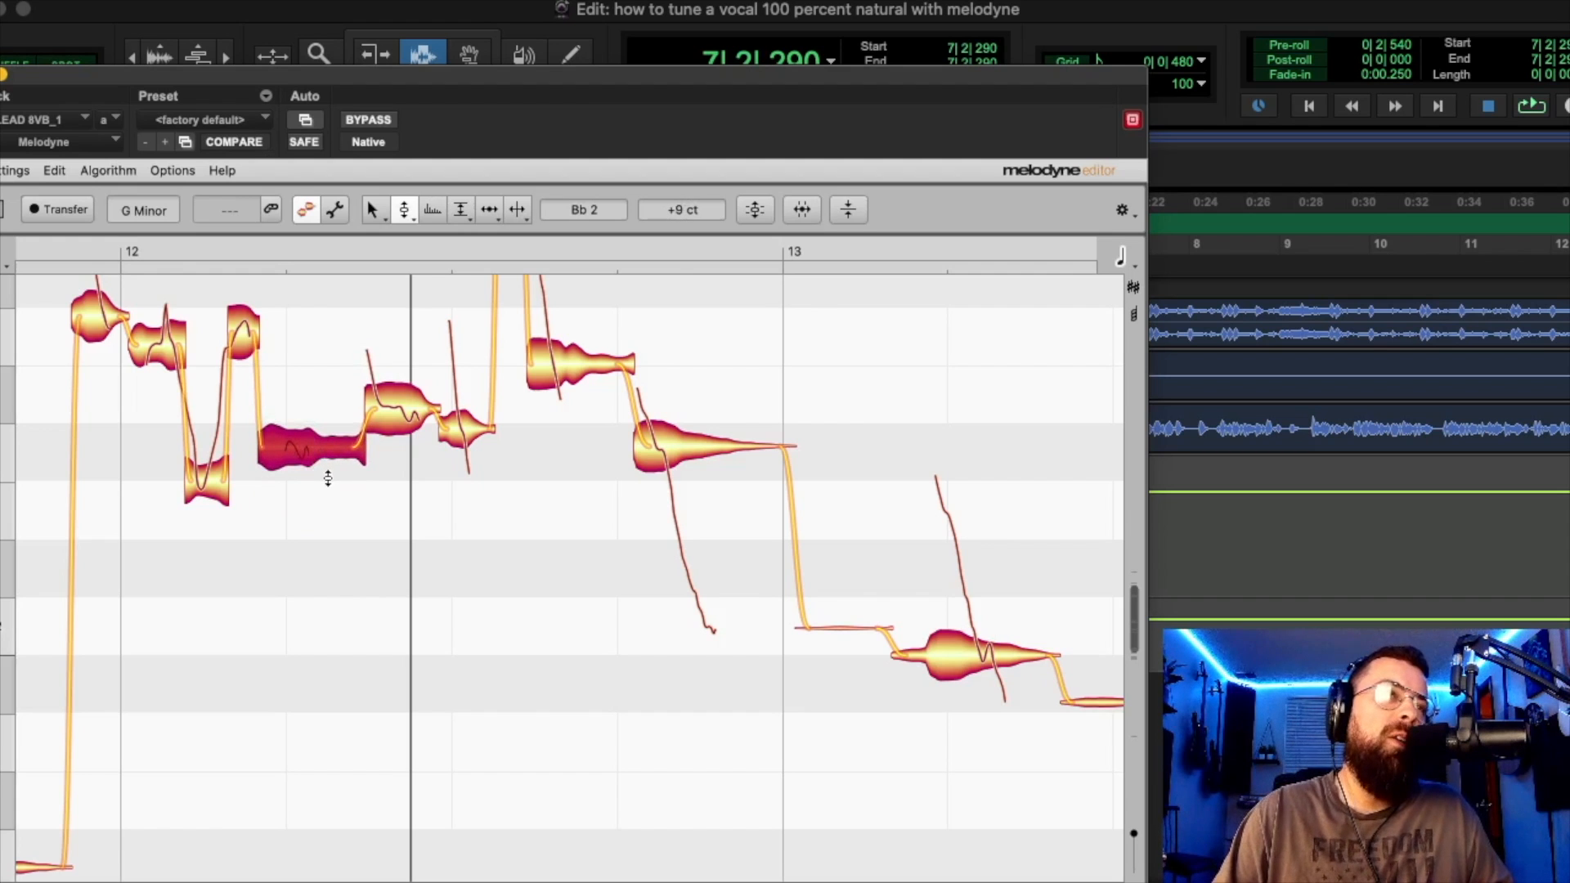
pyautogui.press('space')
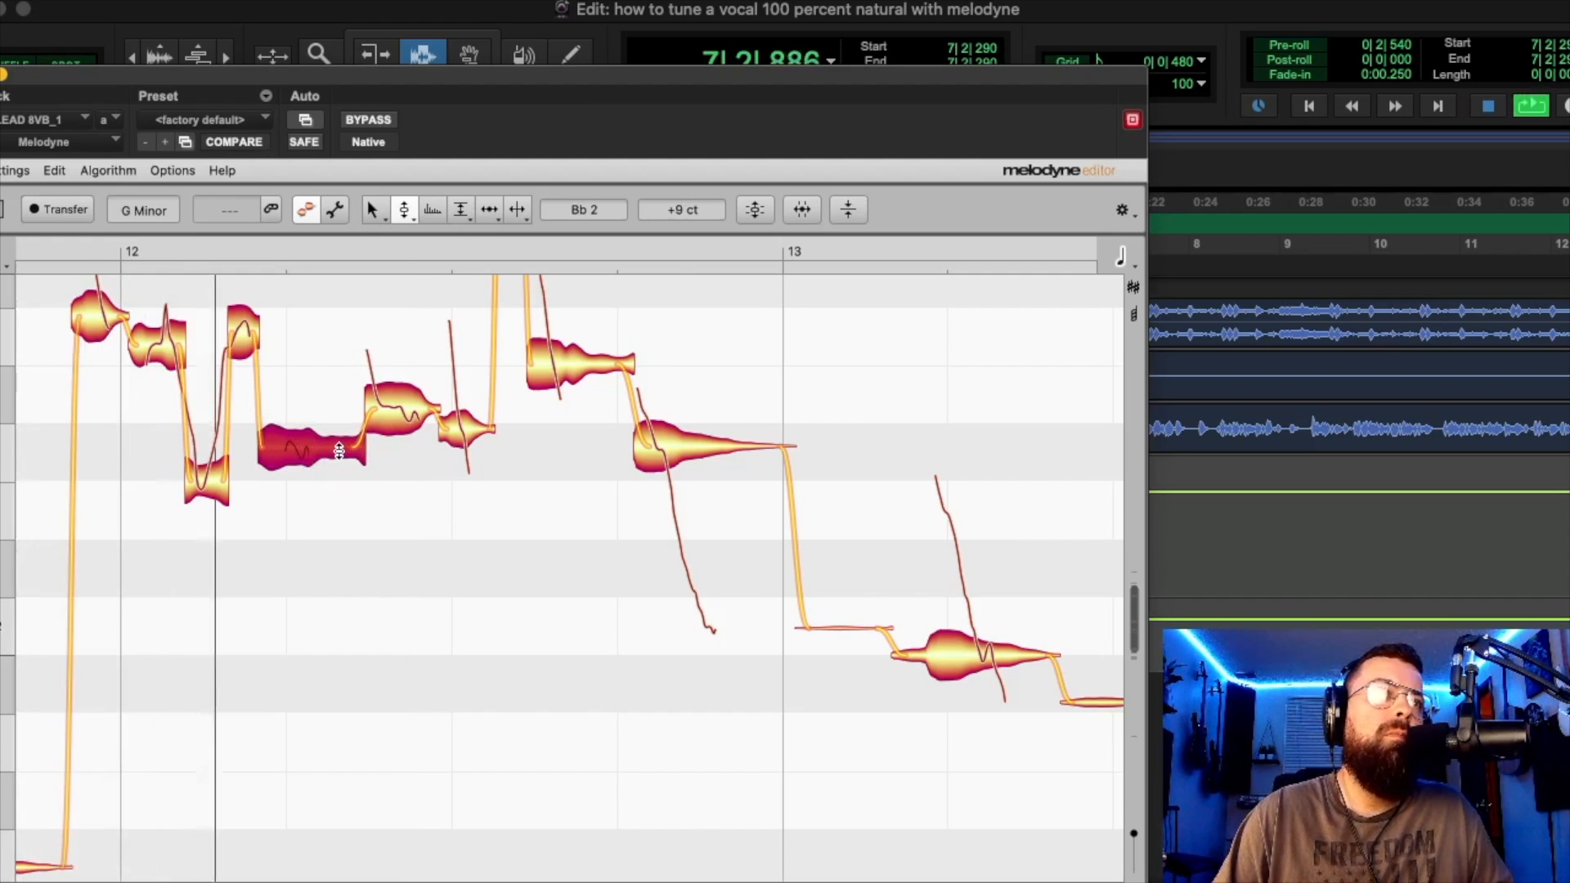
pyautogui.press('space')
pyautogui.click(393, 408)
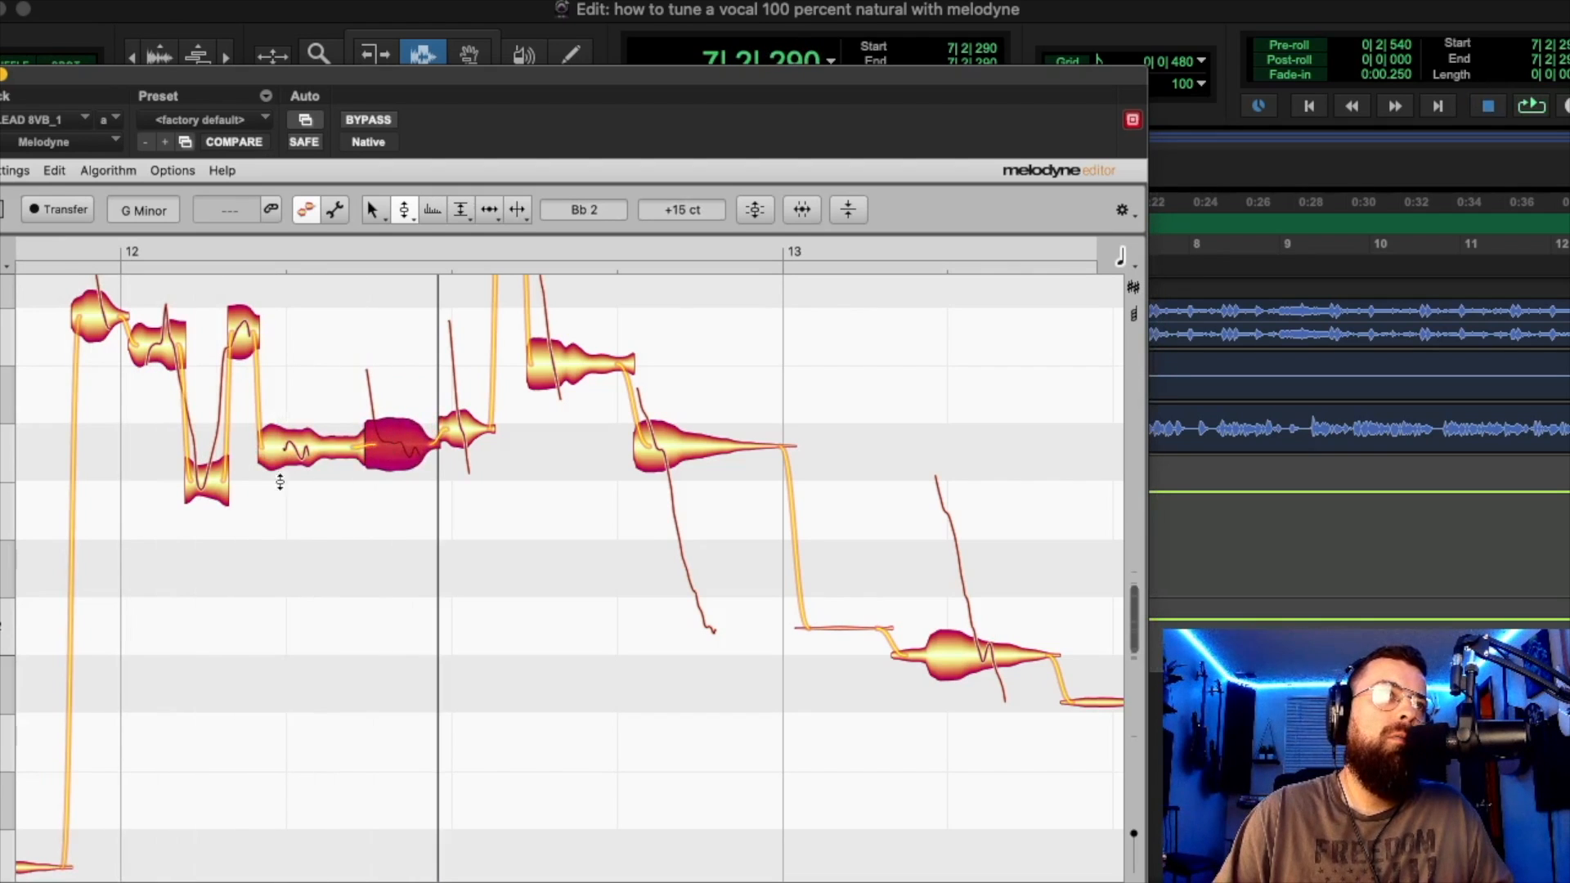
# Raise the split dip piece just after bar 12 to Bb 2 at +5 ct and slightly lower the short note before the phrase's high jump.
pyautogui.click(208, 485)
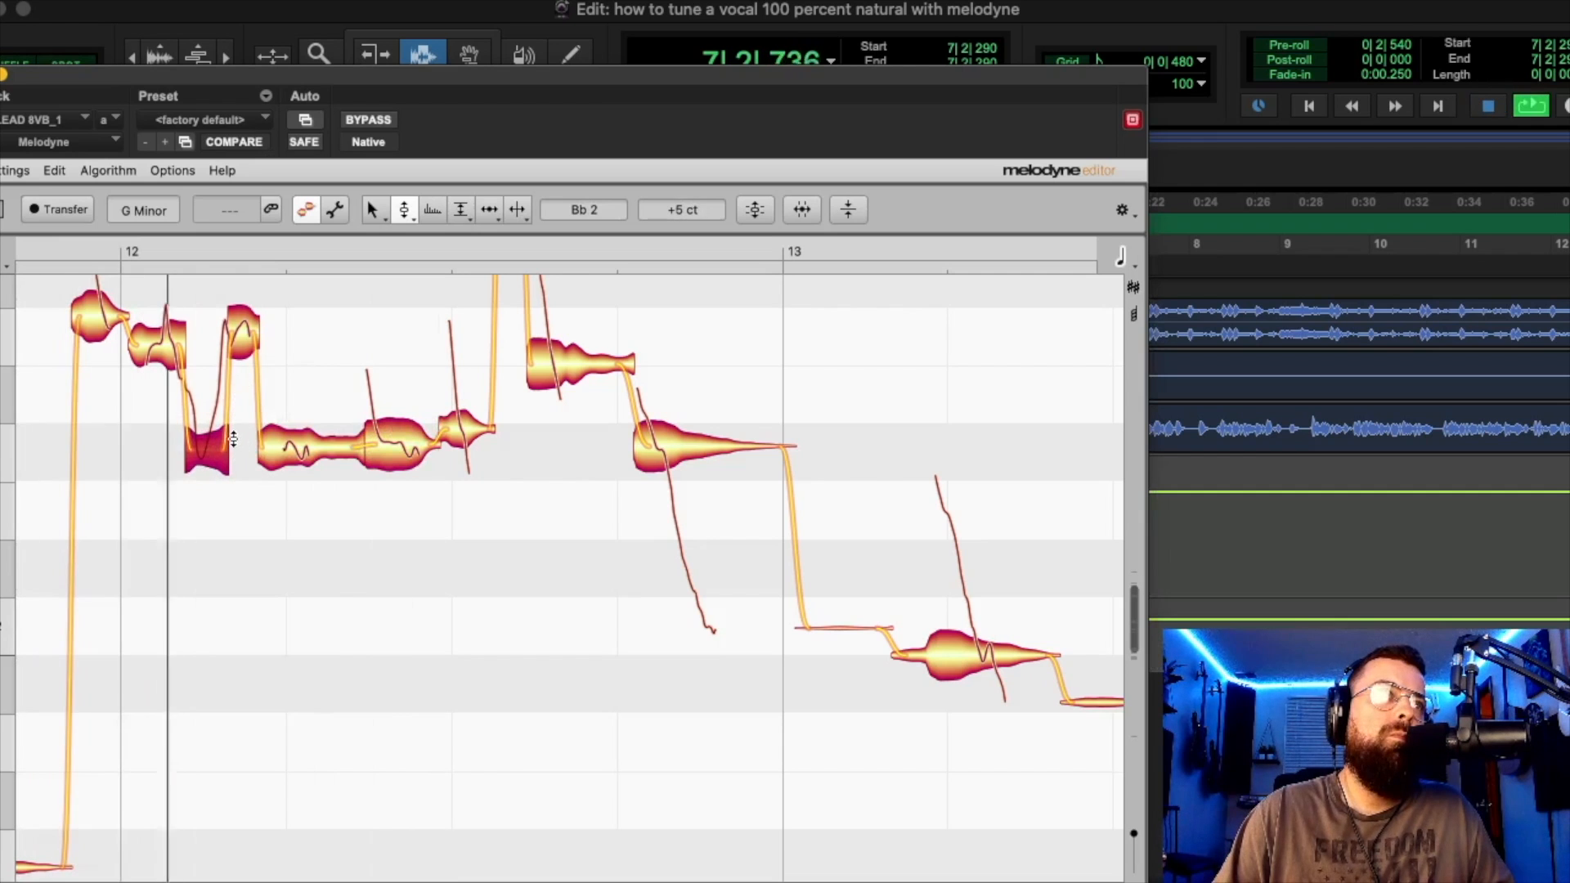
pyautogui.click(398, 447)
pyautogui.press('space')
pyautogui.click(465, 434)
pyautogui.press('space')
# Split the long note before bar 13 where its pitch falls, reduce the first piece's pitch modulation and set the second's to 44%.
pyautogui.rightClick(667, 450)
pyautogui.click(772, 445)
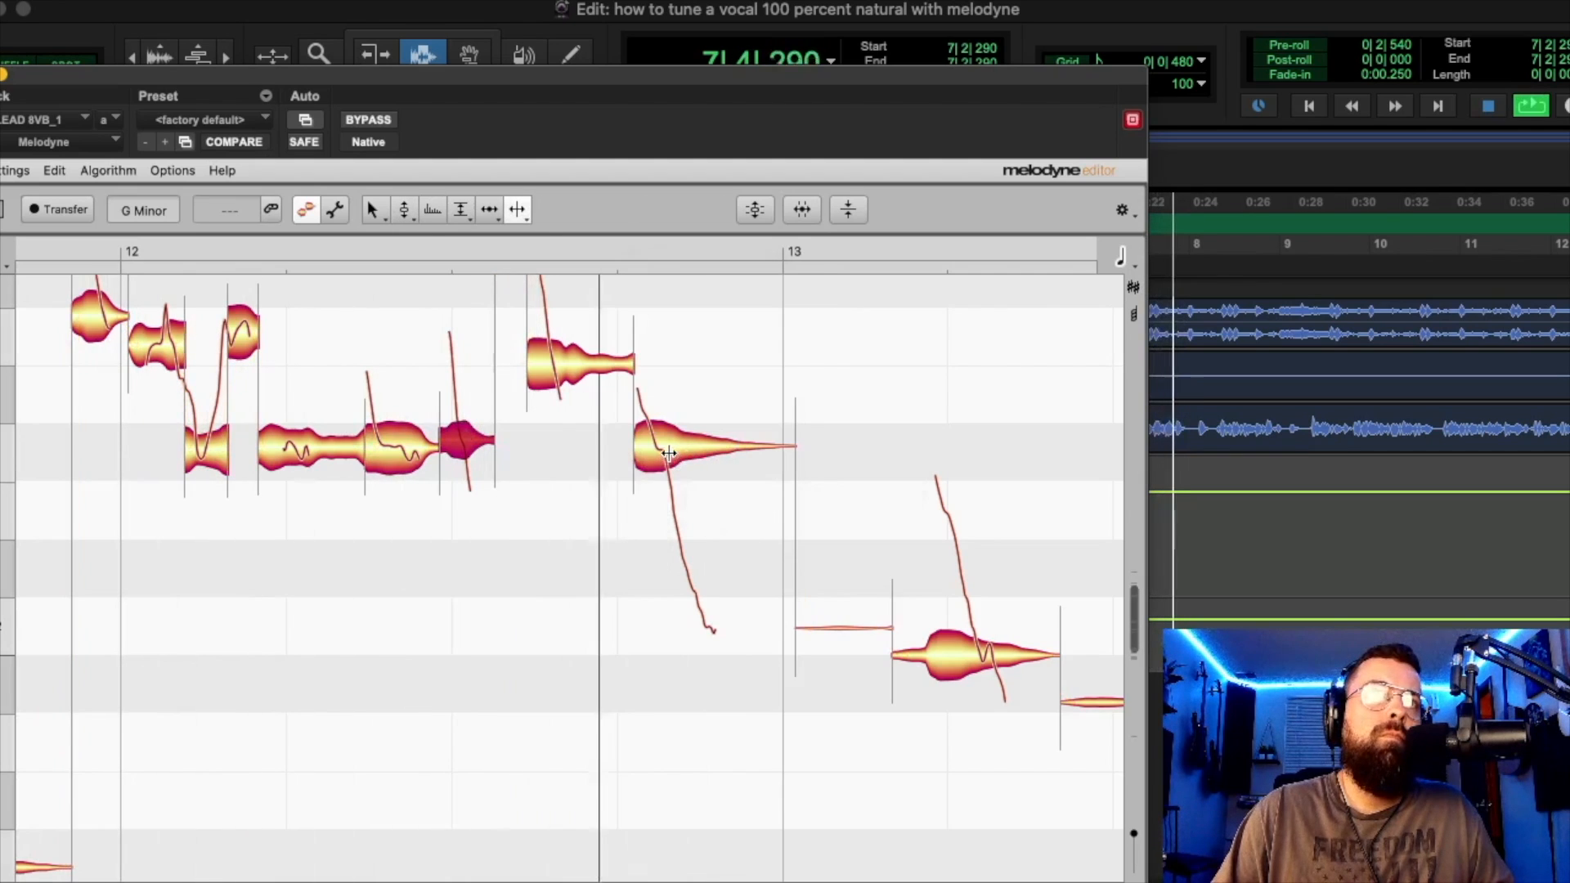
pyautogui.doubleClick(669, 453)
pyautogui.rightClick(661, 450)
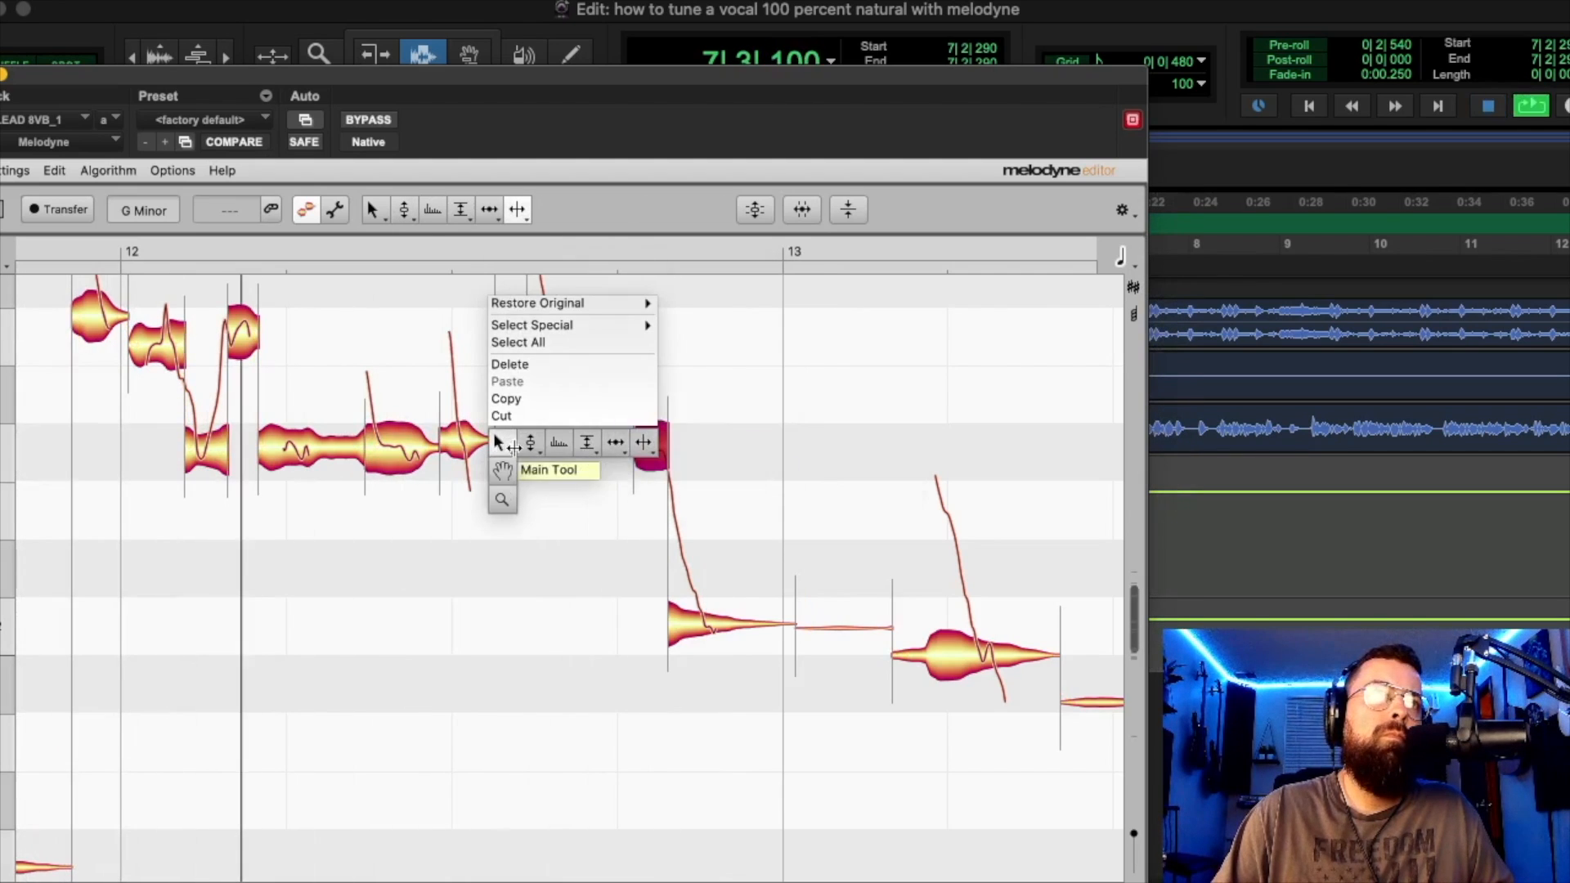
pyautogui.click(530, 443)
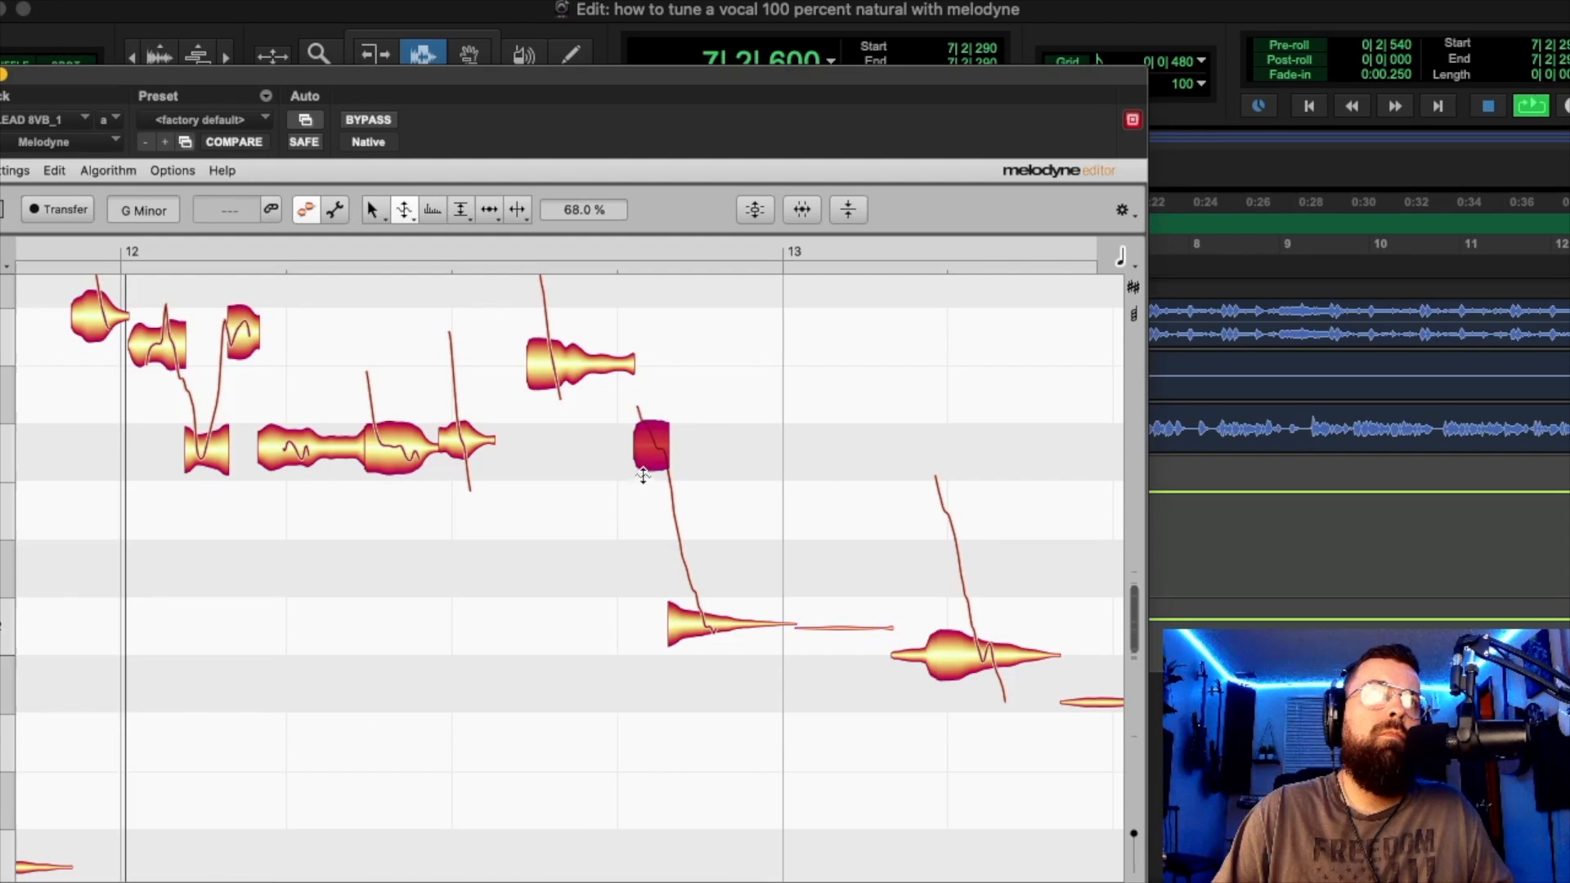
pyautogui.click(688, 631)
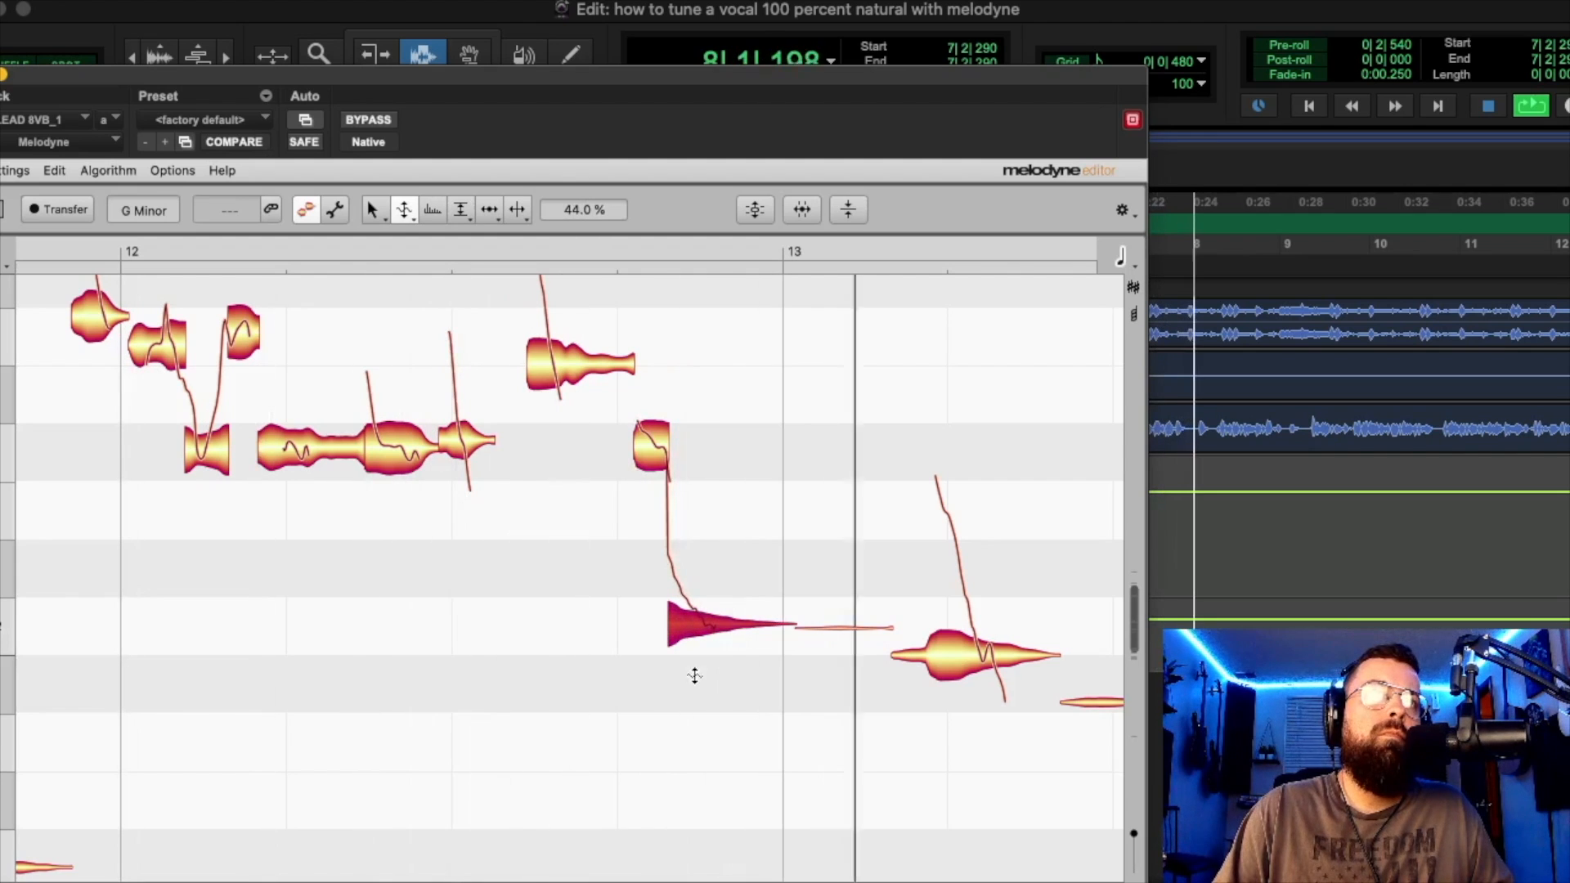
# Set the lower split piece before bar 13 to G 2 at -2 ct and smooth the pitch transition leading into it.
pyautogui.rightClick(694, 585)
pyautogui.click(701, 581)
pyautogui.moveTo(709, 625)
pyautogui.mouseDown()
pyautogui.moveTo(709, 564)
pyautogui.moveTo(709, 628)
pyautogui.mouseUp()
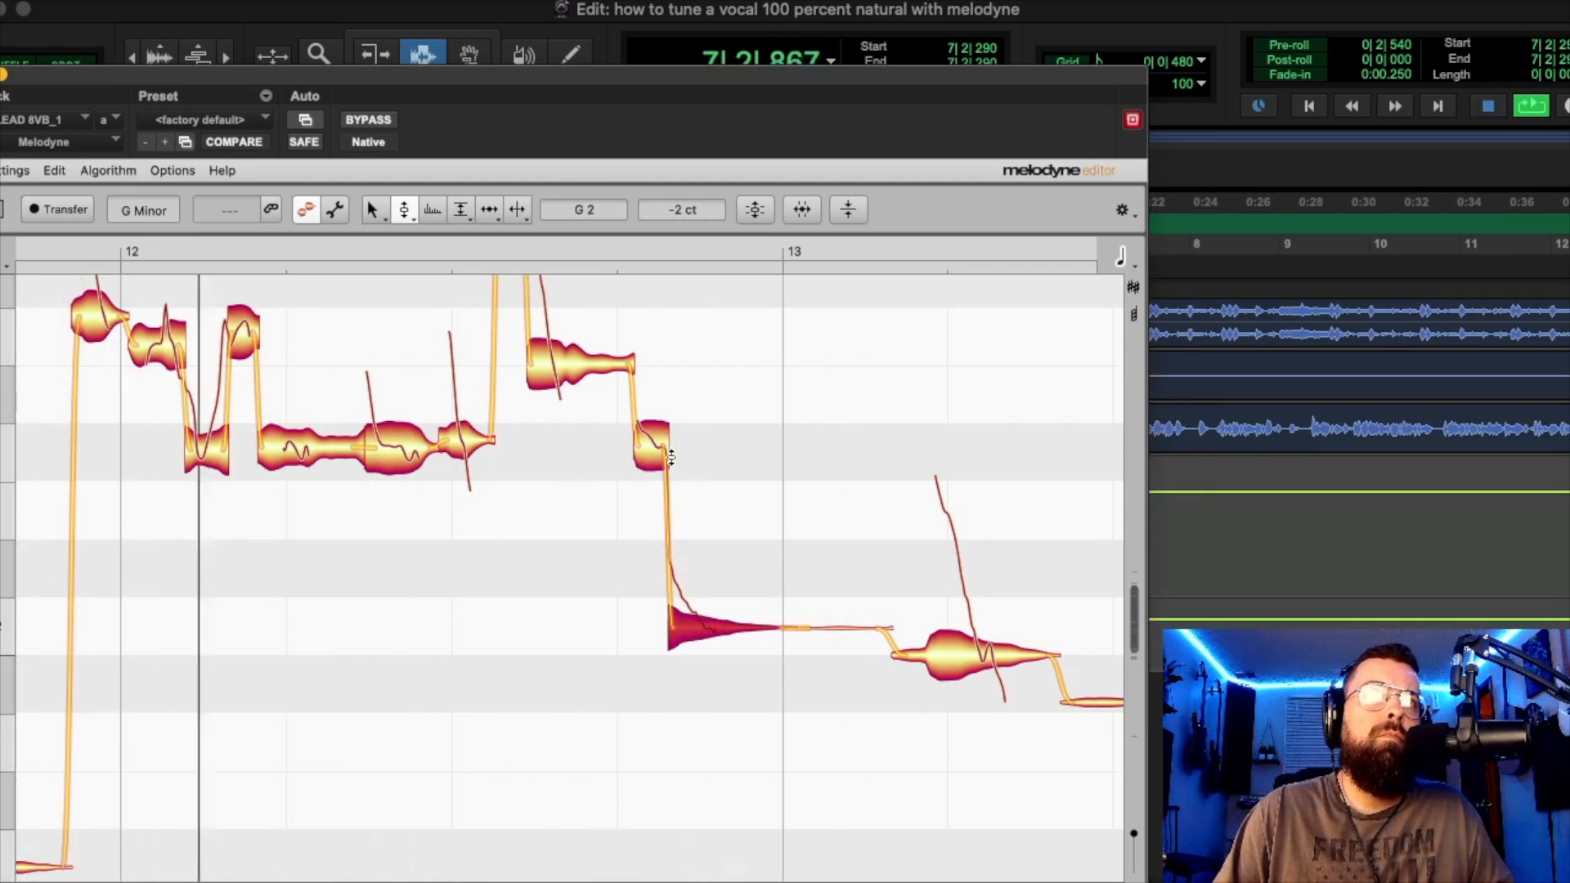
pyautogui.click(668, 456)
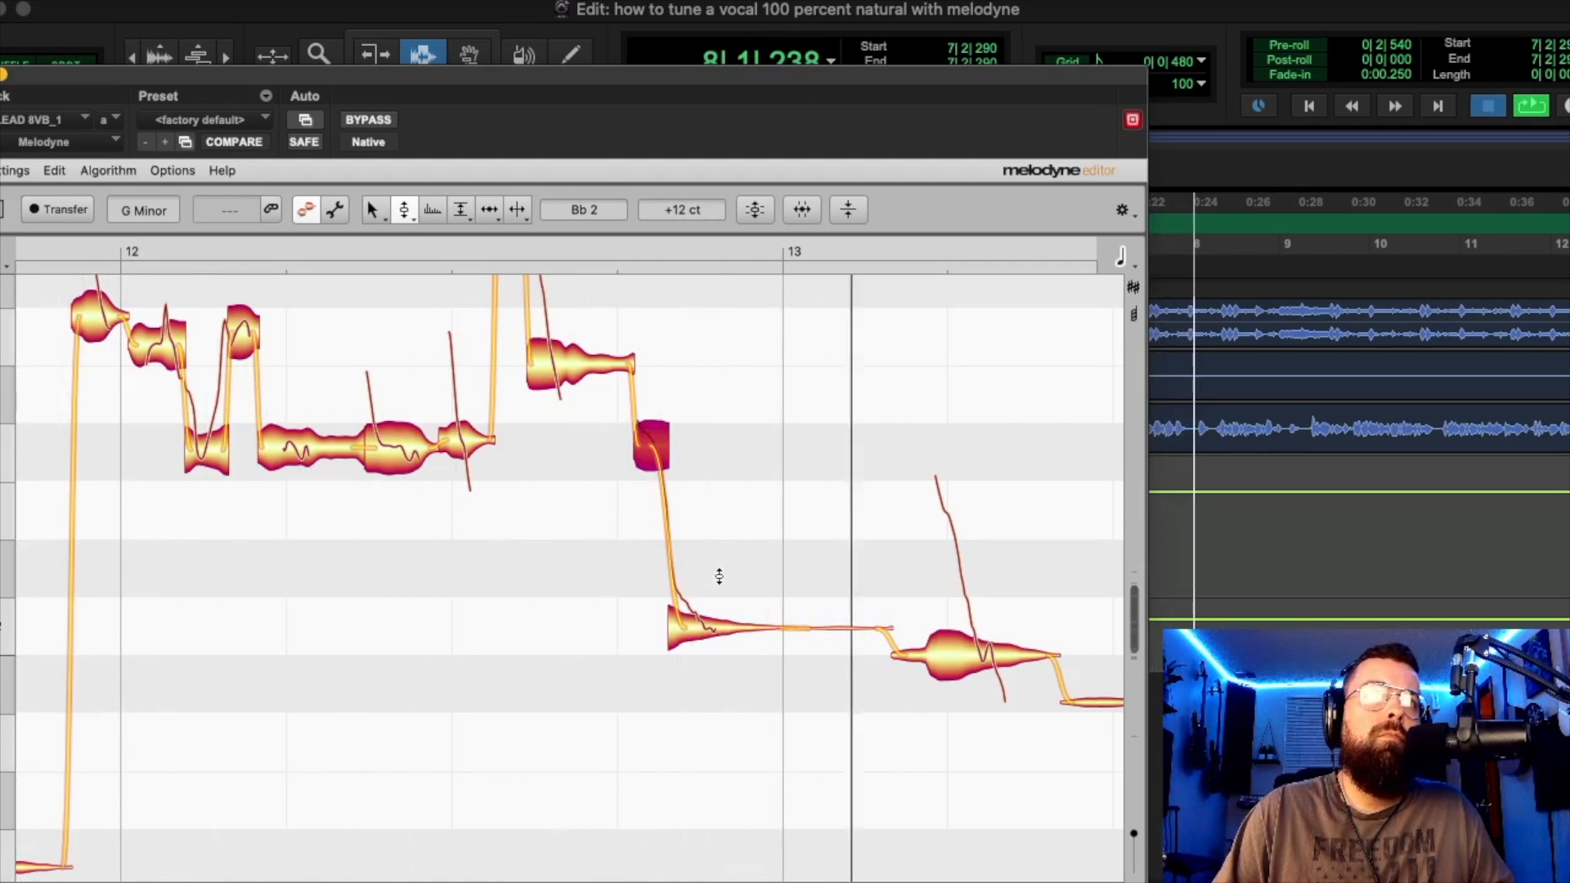
# Play the bar 12 phrase with Melodyne bypassed and again with it active to compare the tuning.
pyautogui.press('space')
pyautogui.click(371, 120)
pyautogui.press('space')
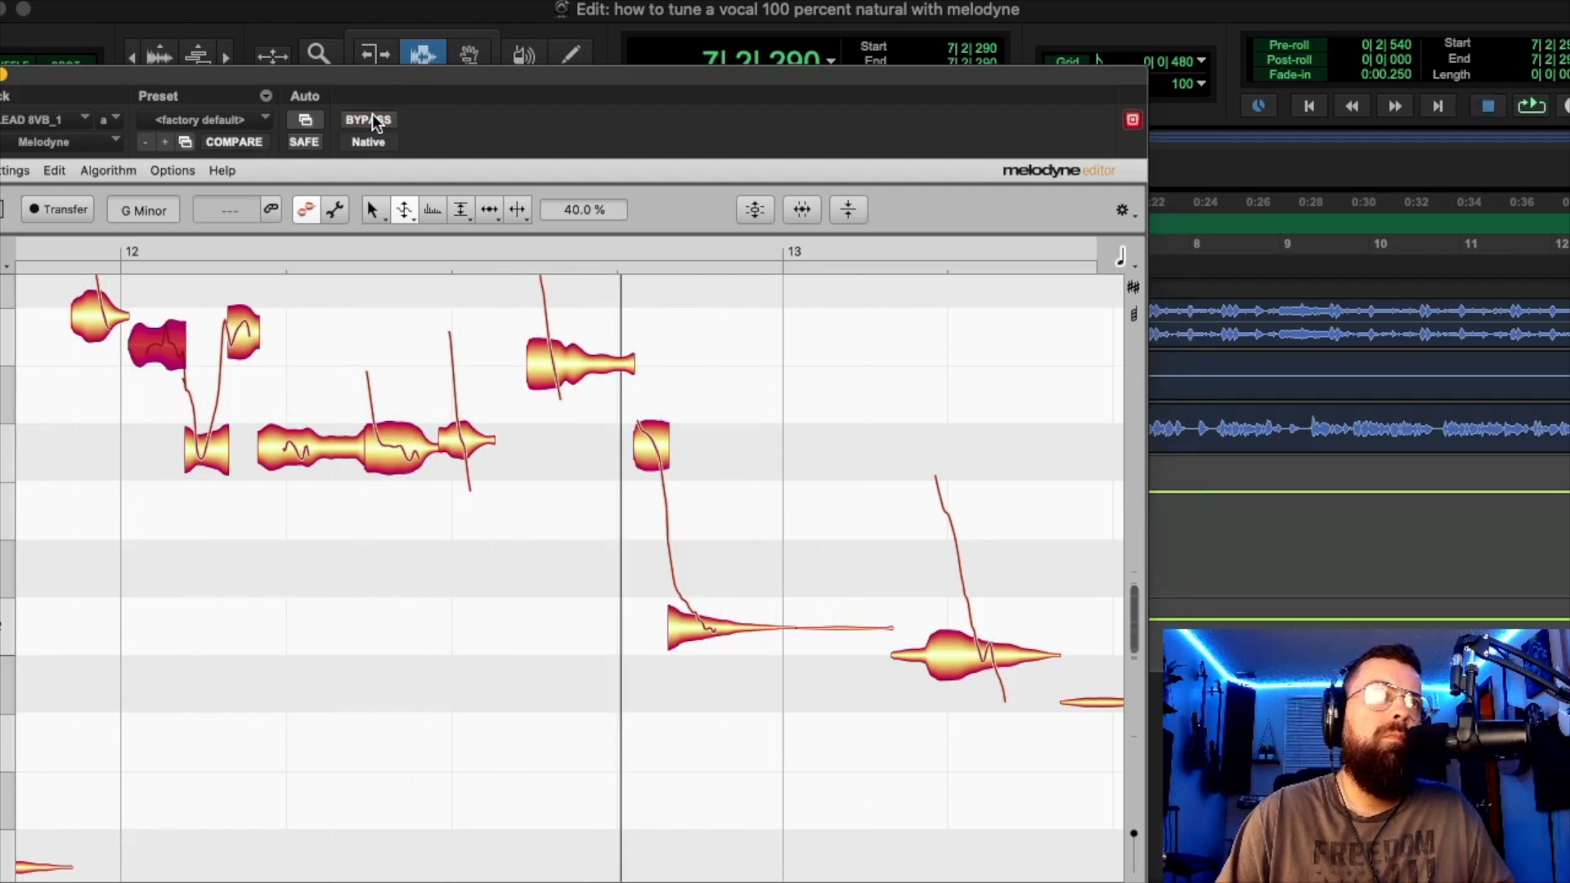
pyautogui.click(371, 119)
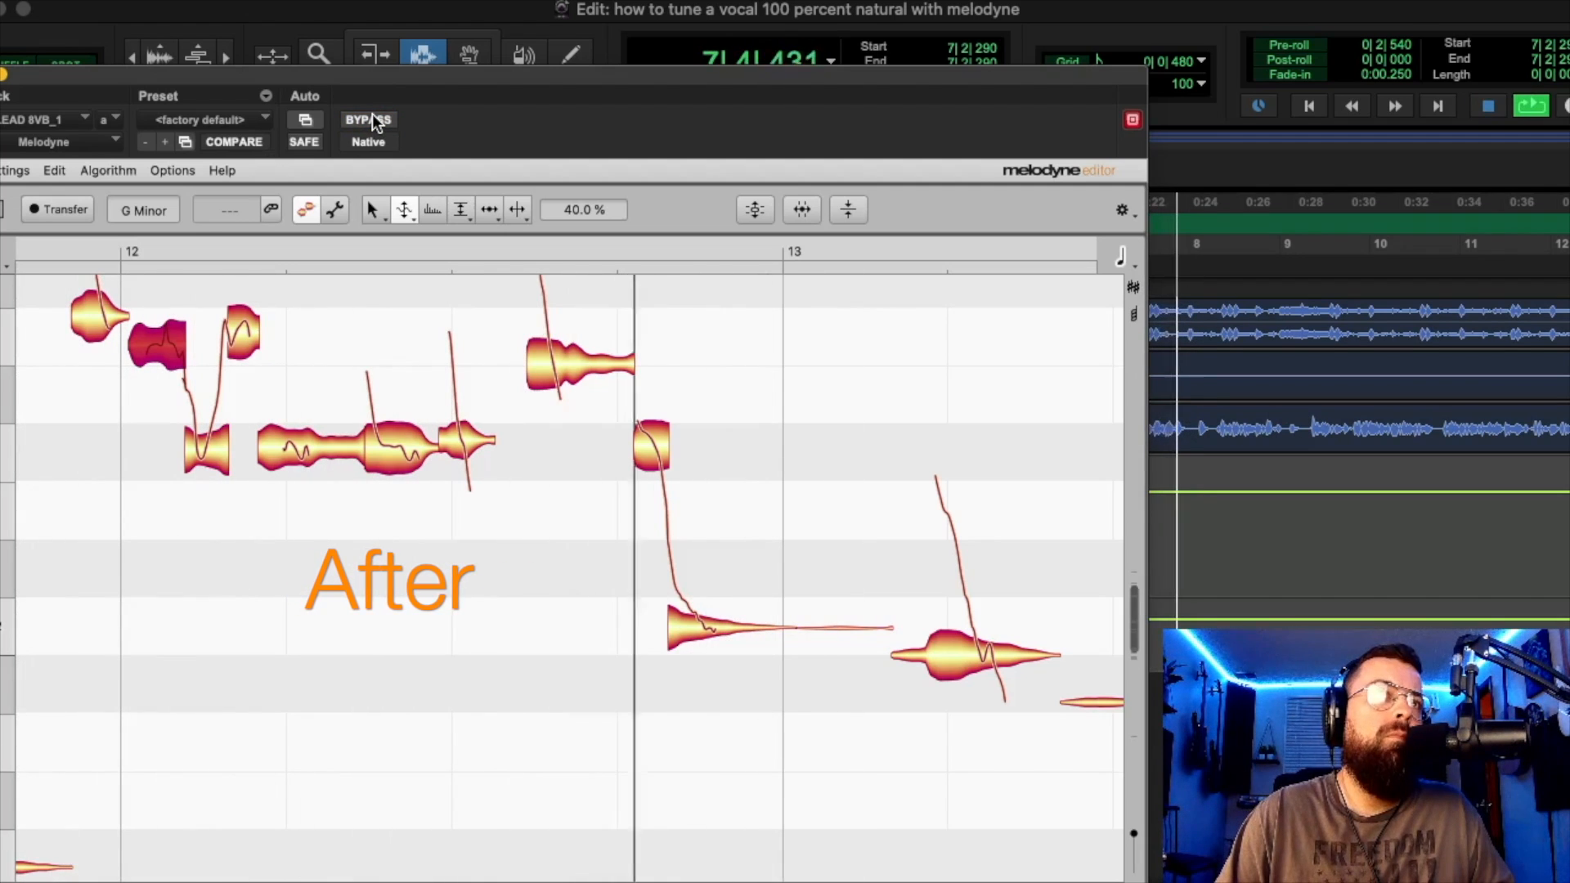
pyautogui.press('space')
pyautogui.press('space')
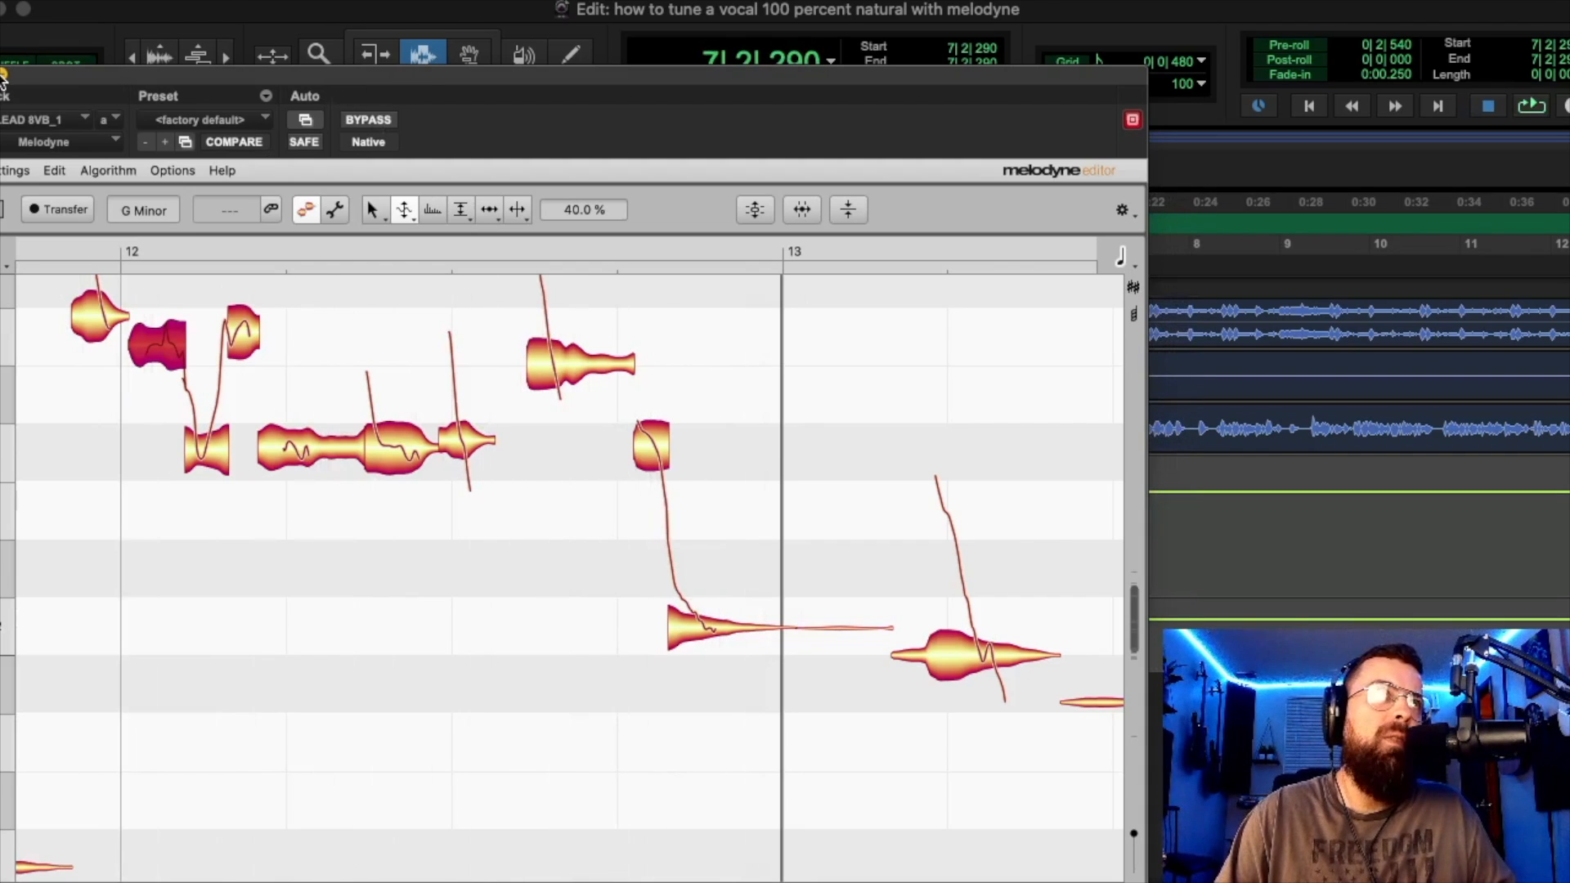
# Select both pieces of the split note after bar 13, raise them together to Bb 2, and listen to the result.
pyautogui.moveTo(26, 72); pyautogui.dragTo(257, 591)
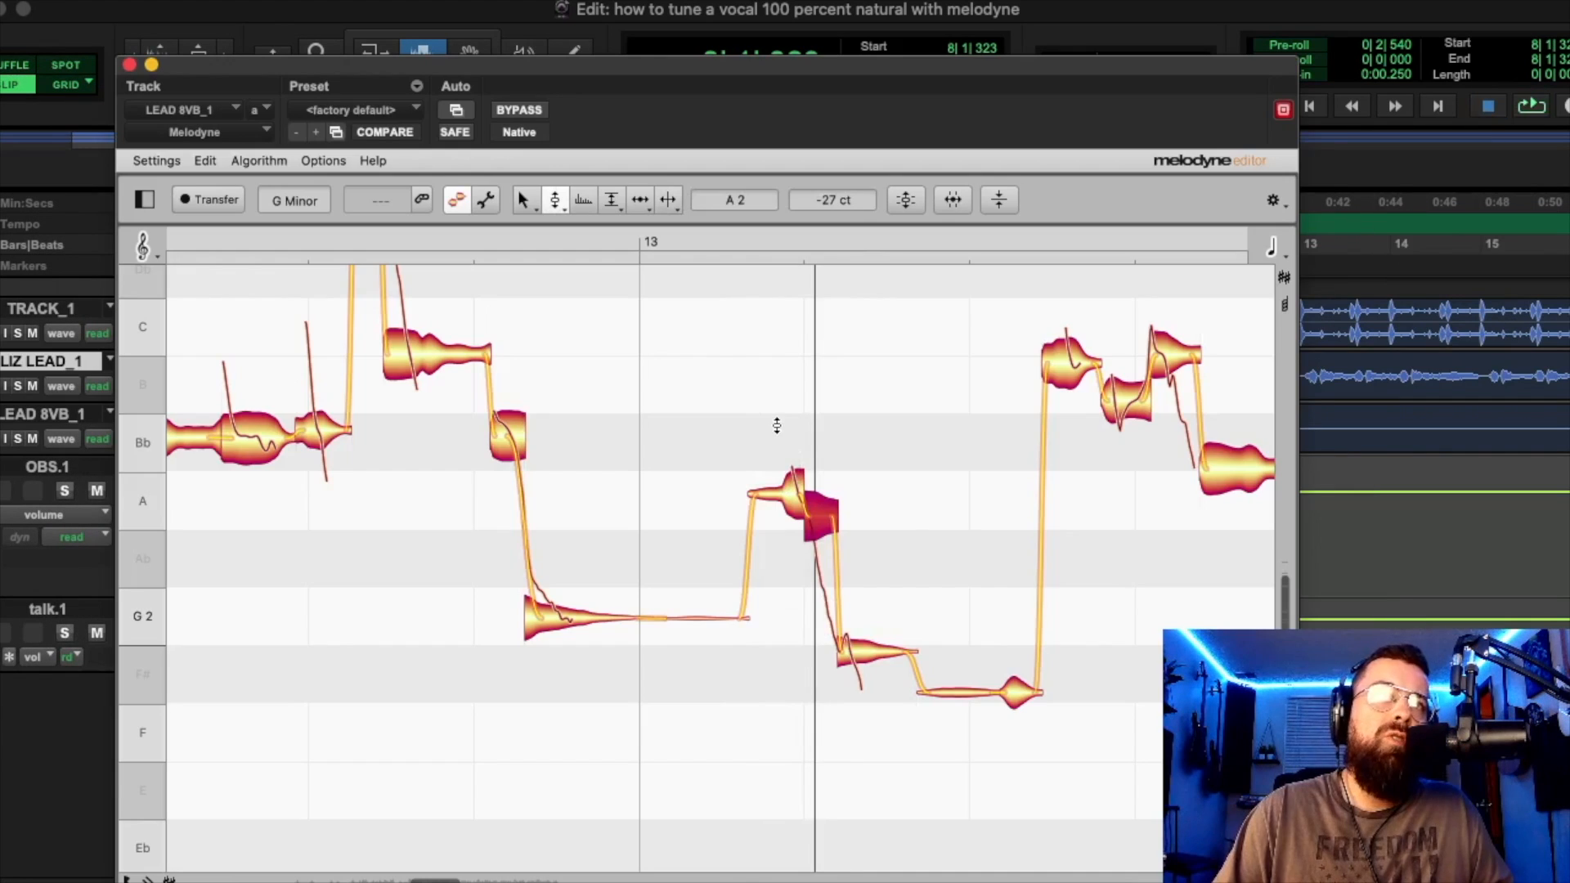
pyautogui.moveTo(777, 421); pyautogui.dragTo(841, 528)
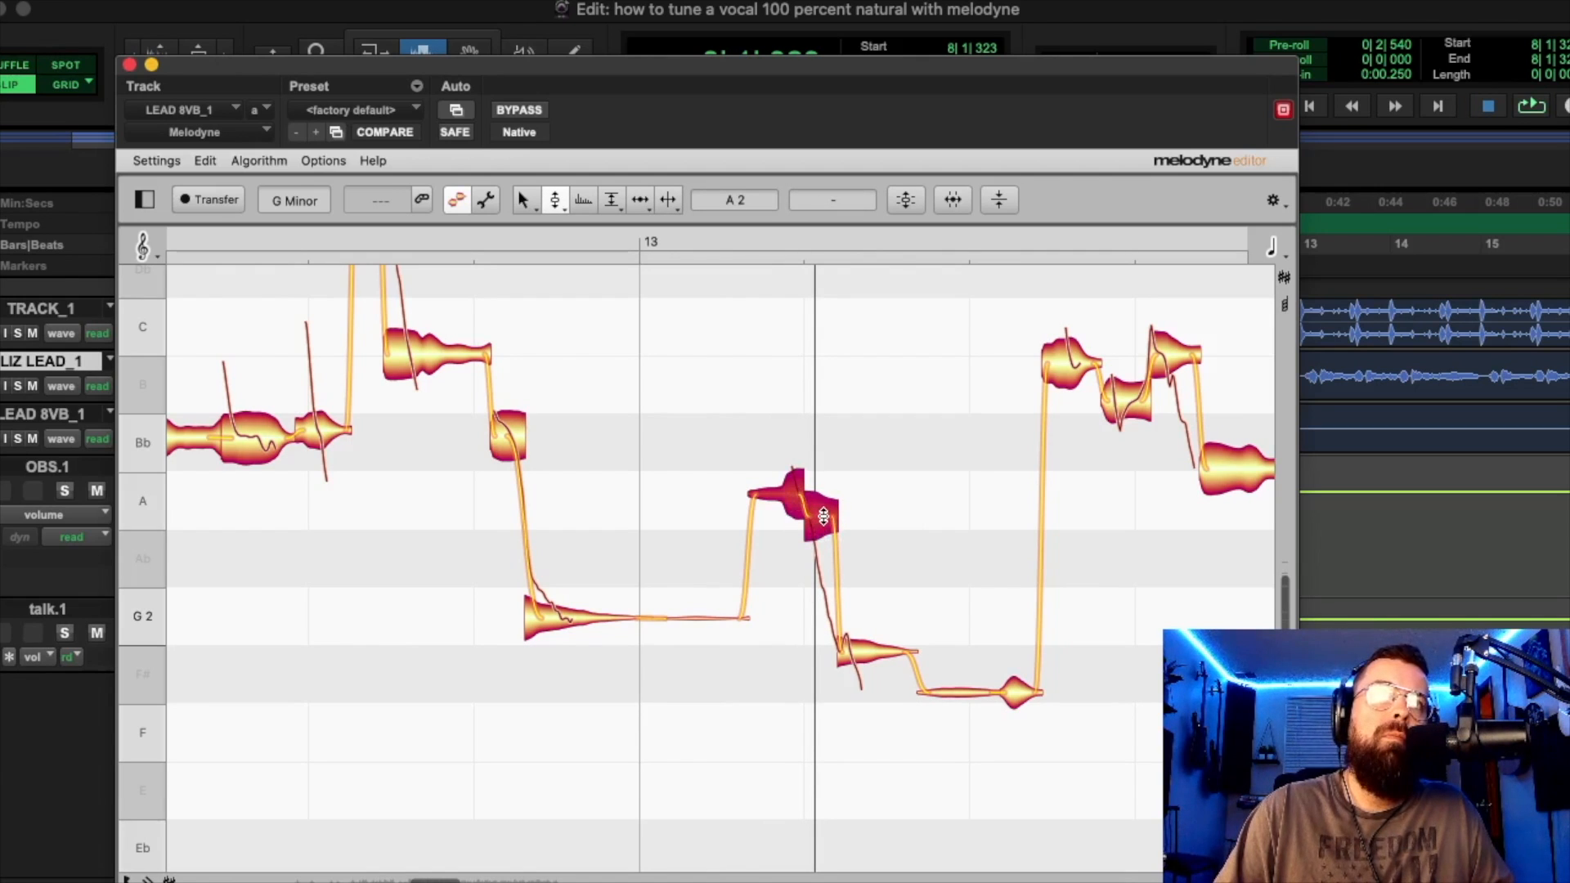
pyautogui.moveTo(825, 524); pyautogui.dragTo(850, 728)
pyautogui.press('space')
# Raise the note following the two Bb 2 pieces to G 2, set its pitch modulation to 6%, and play the phrase.
pyautogui.rightClick(857, 619)
pyautogui.click(845, 648)
pyautogui.press('space')
pyautogui.press('space')
pyautogui.press('space')
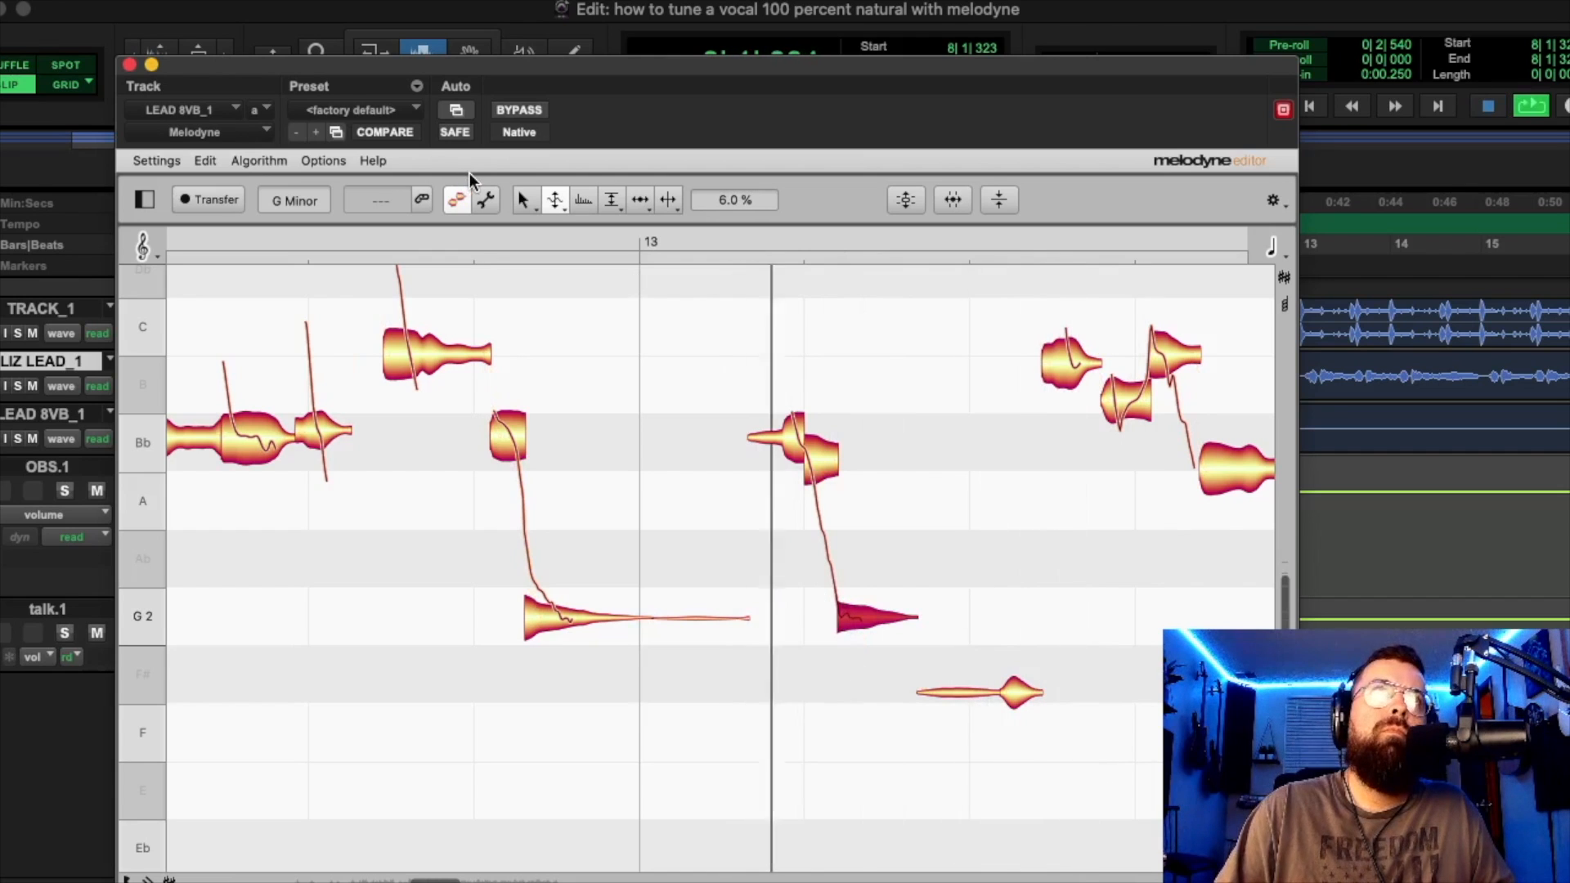
# Lower the first two notes of the high group before bar 14 to Bb 2, the second at +26 ct.
pyautogui.hscroll(1, 885, 467)
pyautogui.click(1032, 344)
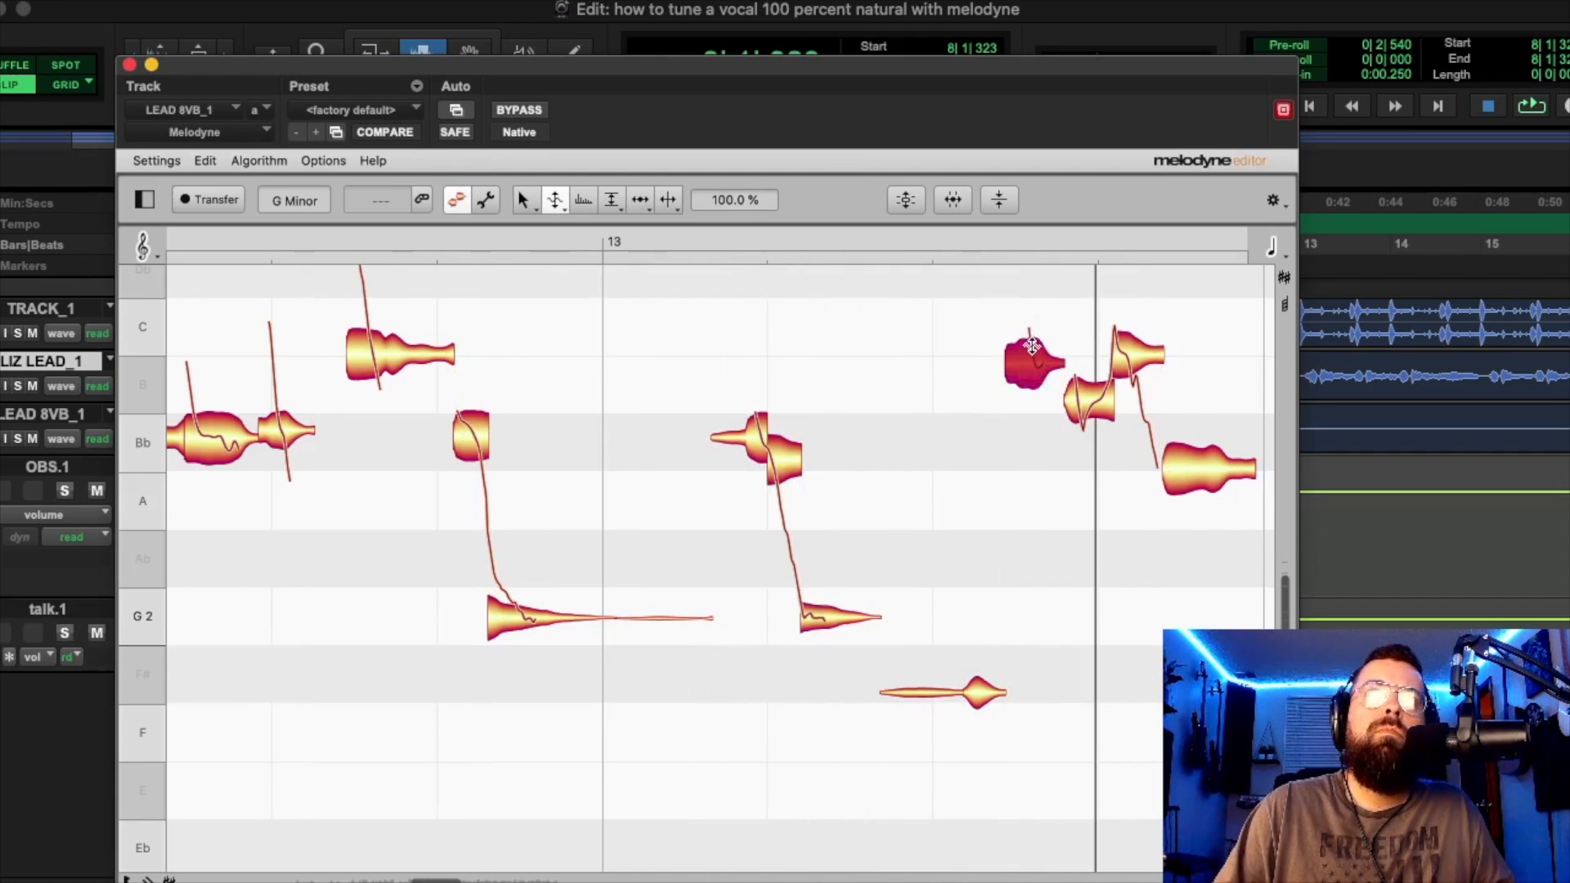
pyautogui.rightClick(1032, 348)
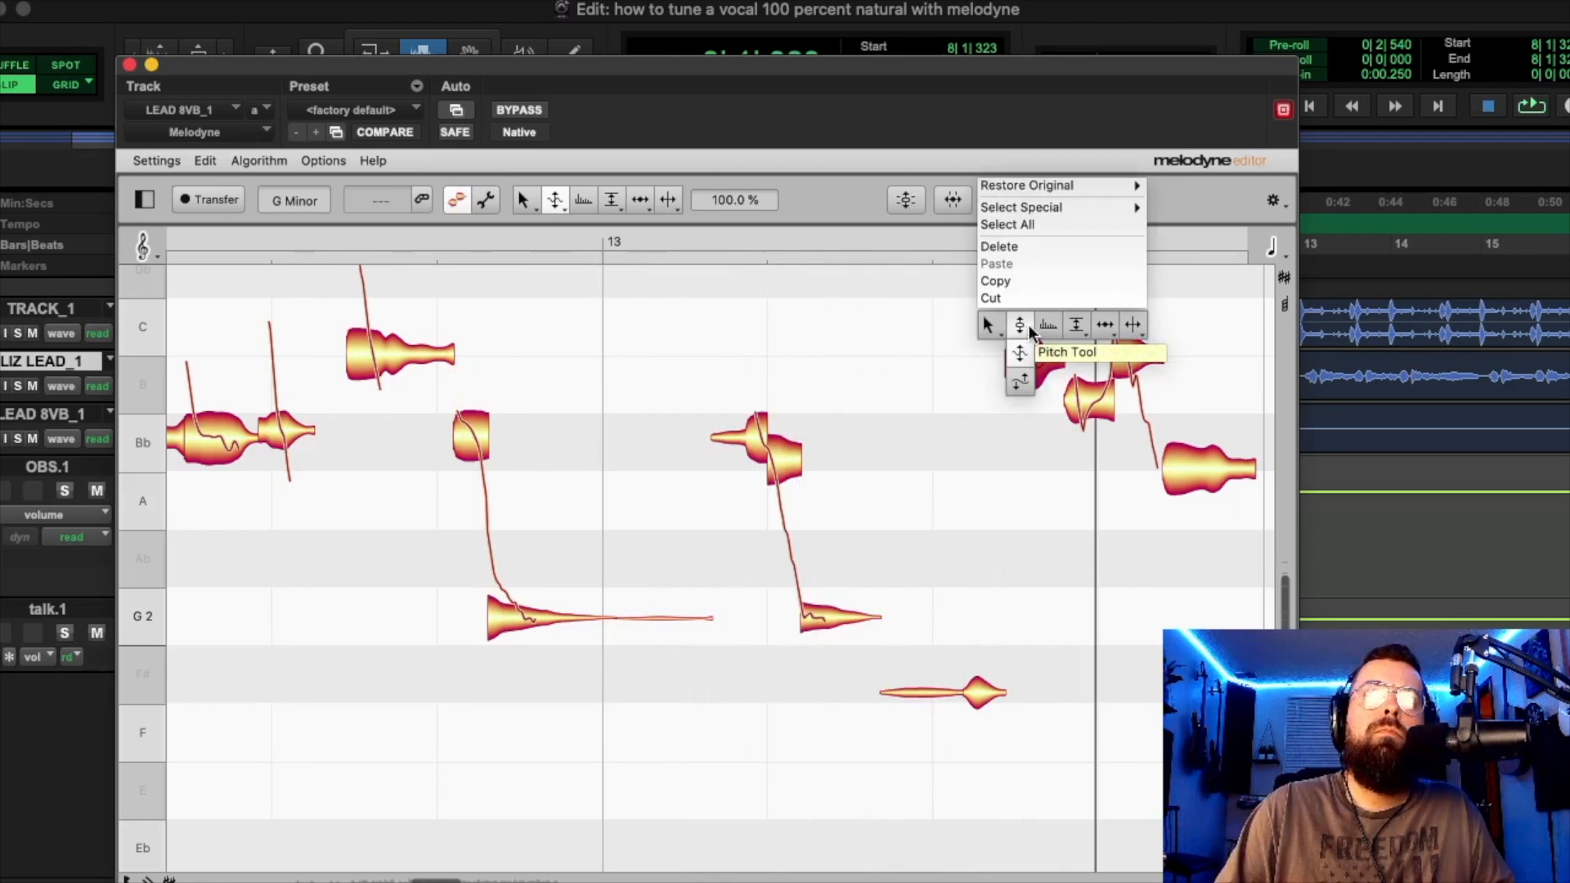
pyautogui.click(1032, 352)
pyautogui.moveTo(1035, 347); pyautogui.dragTo(1092, 423)
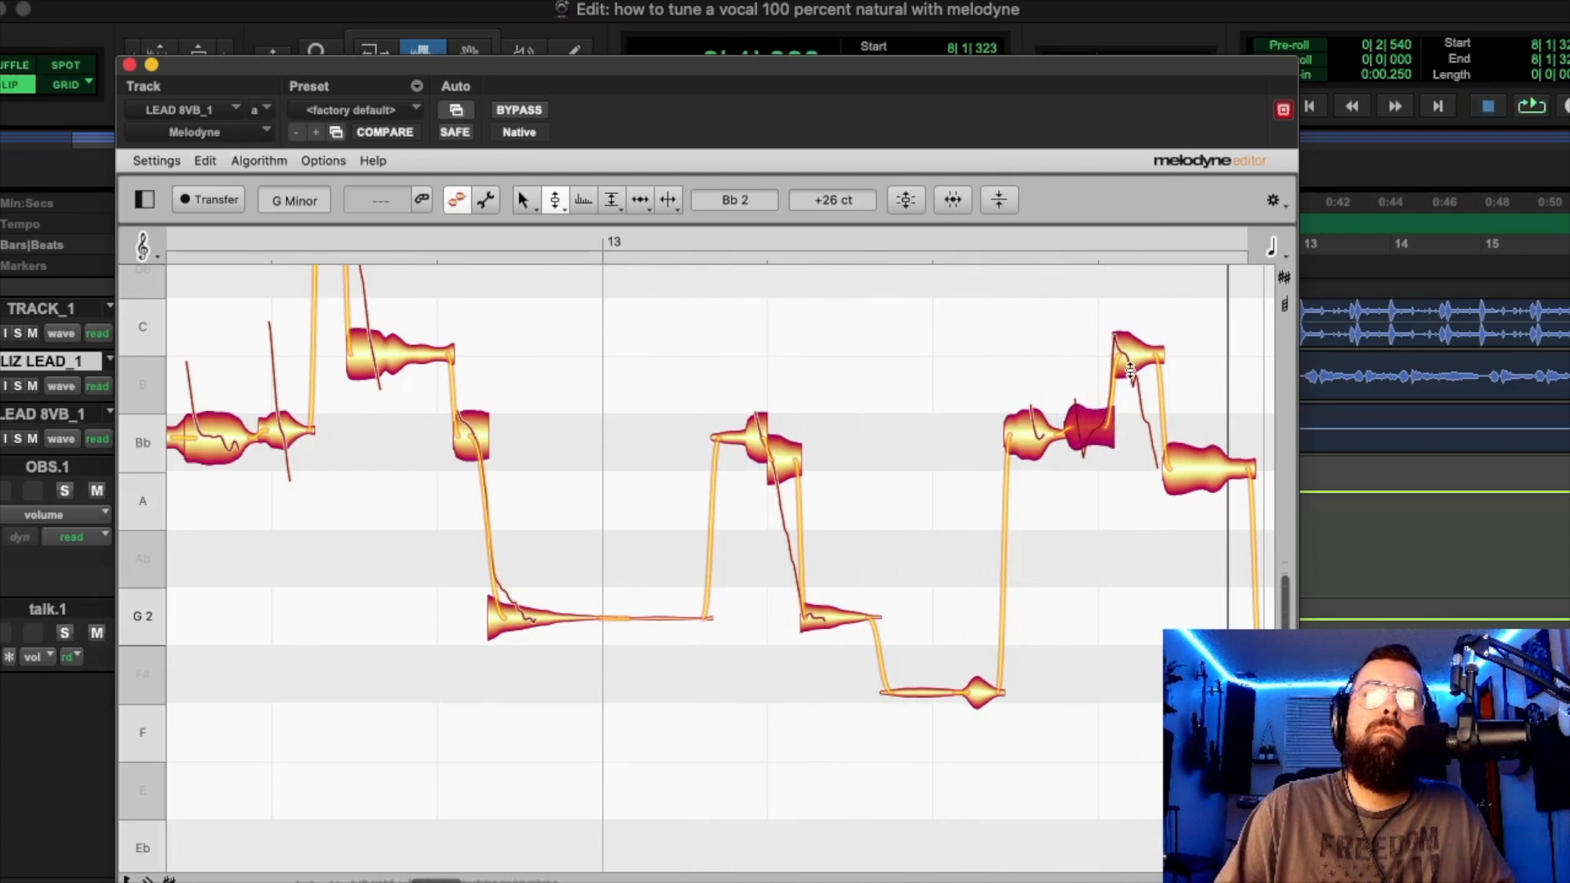
# Raise the third note of the high group before bar 14 to C 3 and play it back.
pyautogui.click(1131, 351)
pyautogui.moveTo(1131, 353); pyautogui.dragTo(1132, 336)
pyautogui.hscroll(3, 1077, 494)
pyautogui.press('space')
pyautogui.press('space')
# Lower the first high note after bar 14 to Bb 2 at +6 ct.
pyautogui.moveTo(1167, 439); pyautogui.dragTo(1168, 399)
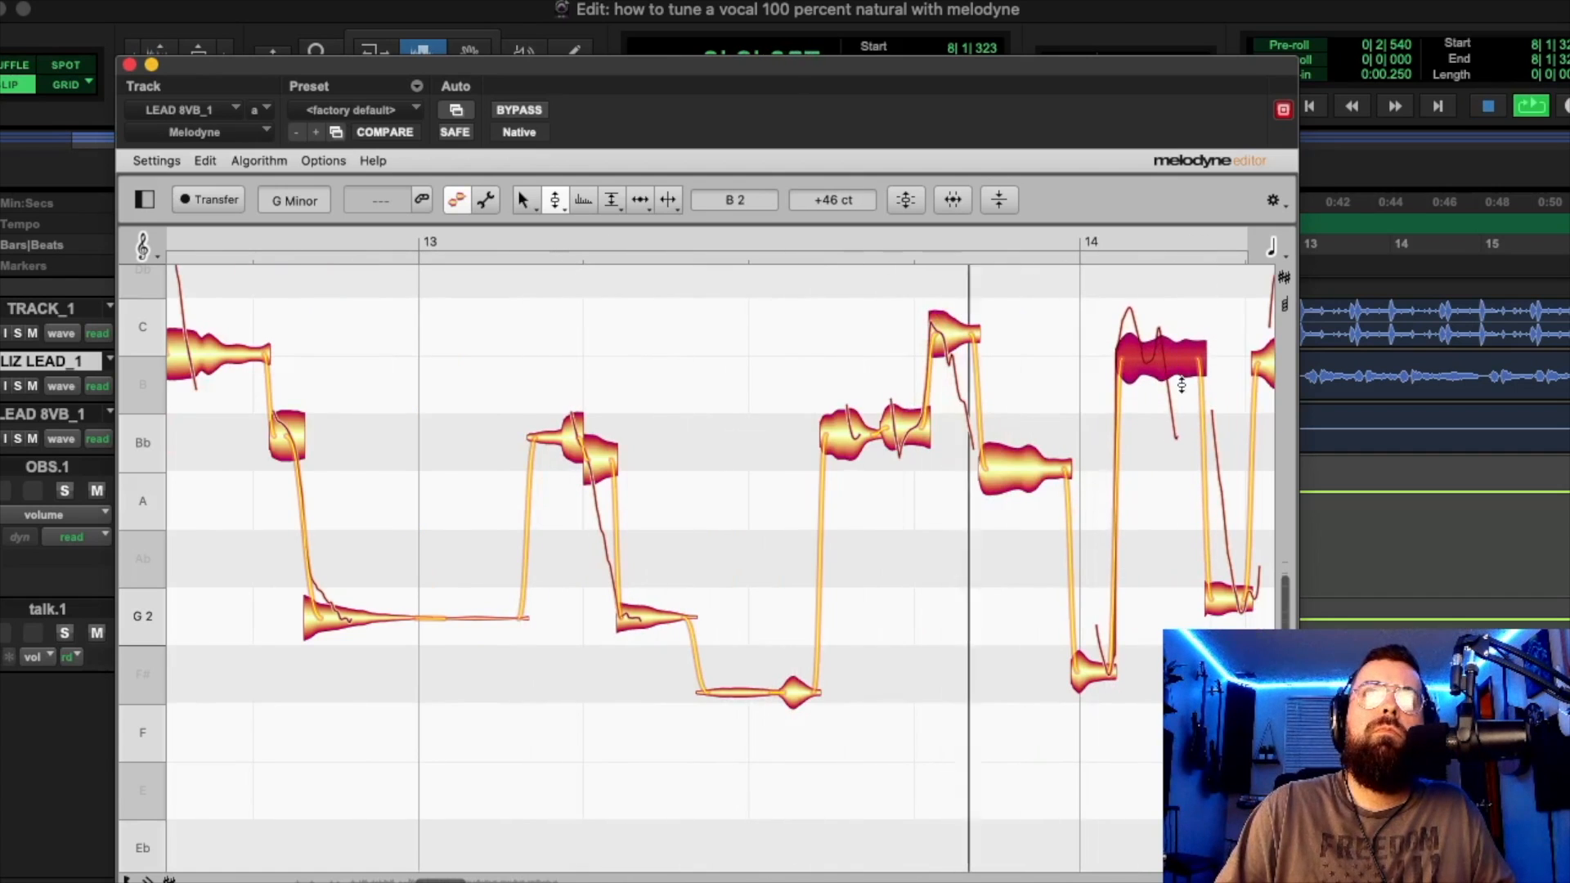
pyautogui.hscroll(3, 1117, 455)
pyautogui.moveTo(962, 349); pyautogui.dragTo(962, 383)
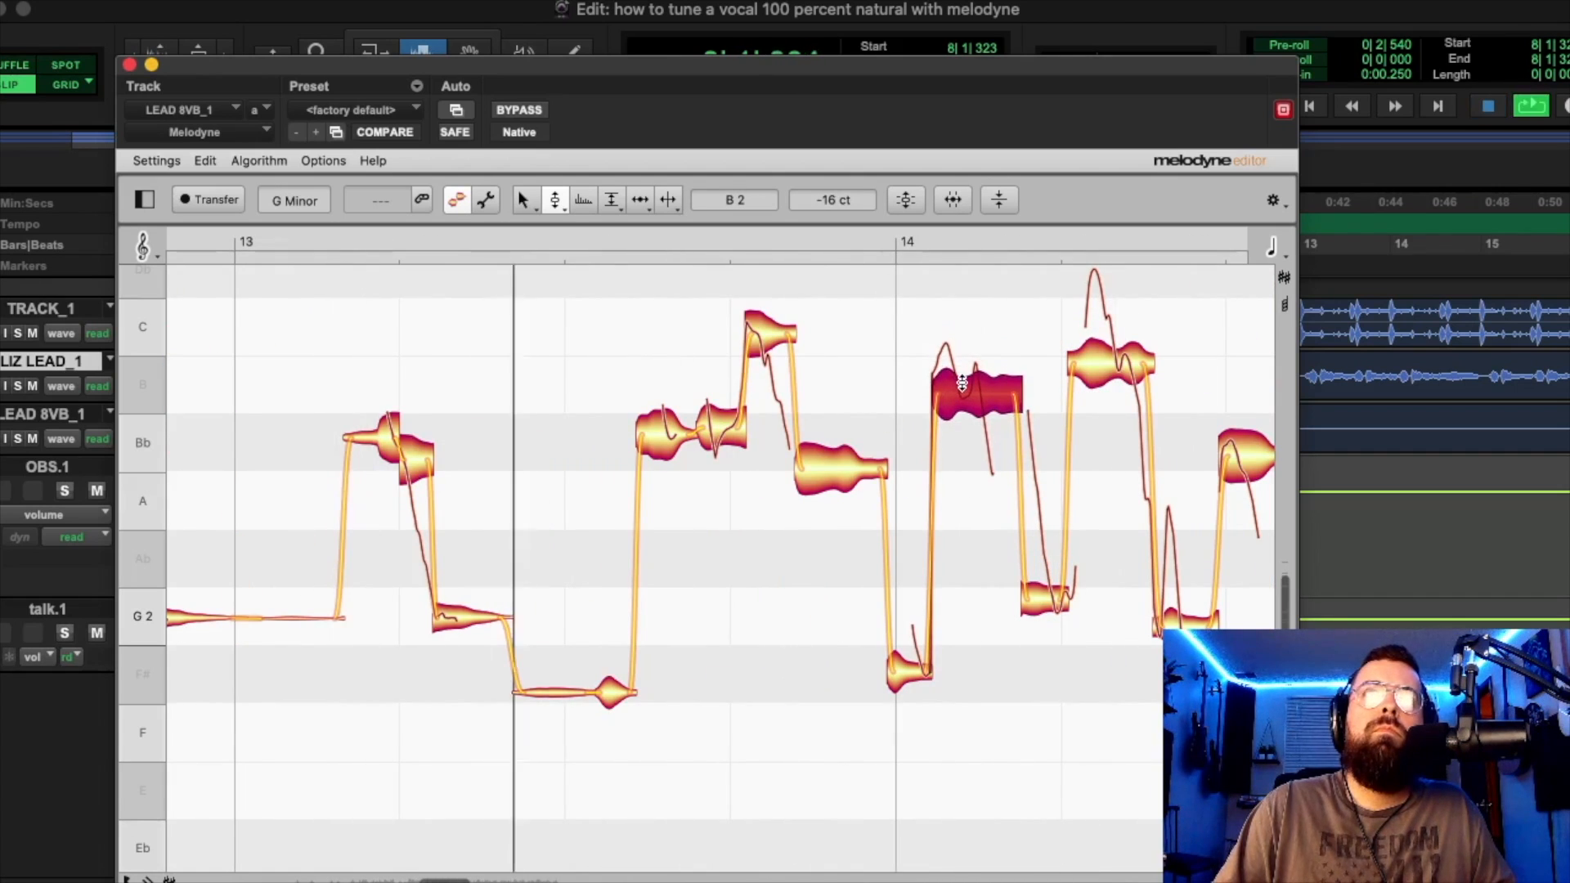
pyautogui.moveTo(962, 383); pyautogui.dragTo(977, 435)
pyautogui.hscroll(5, 977, 435)
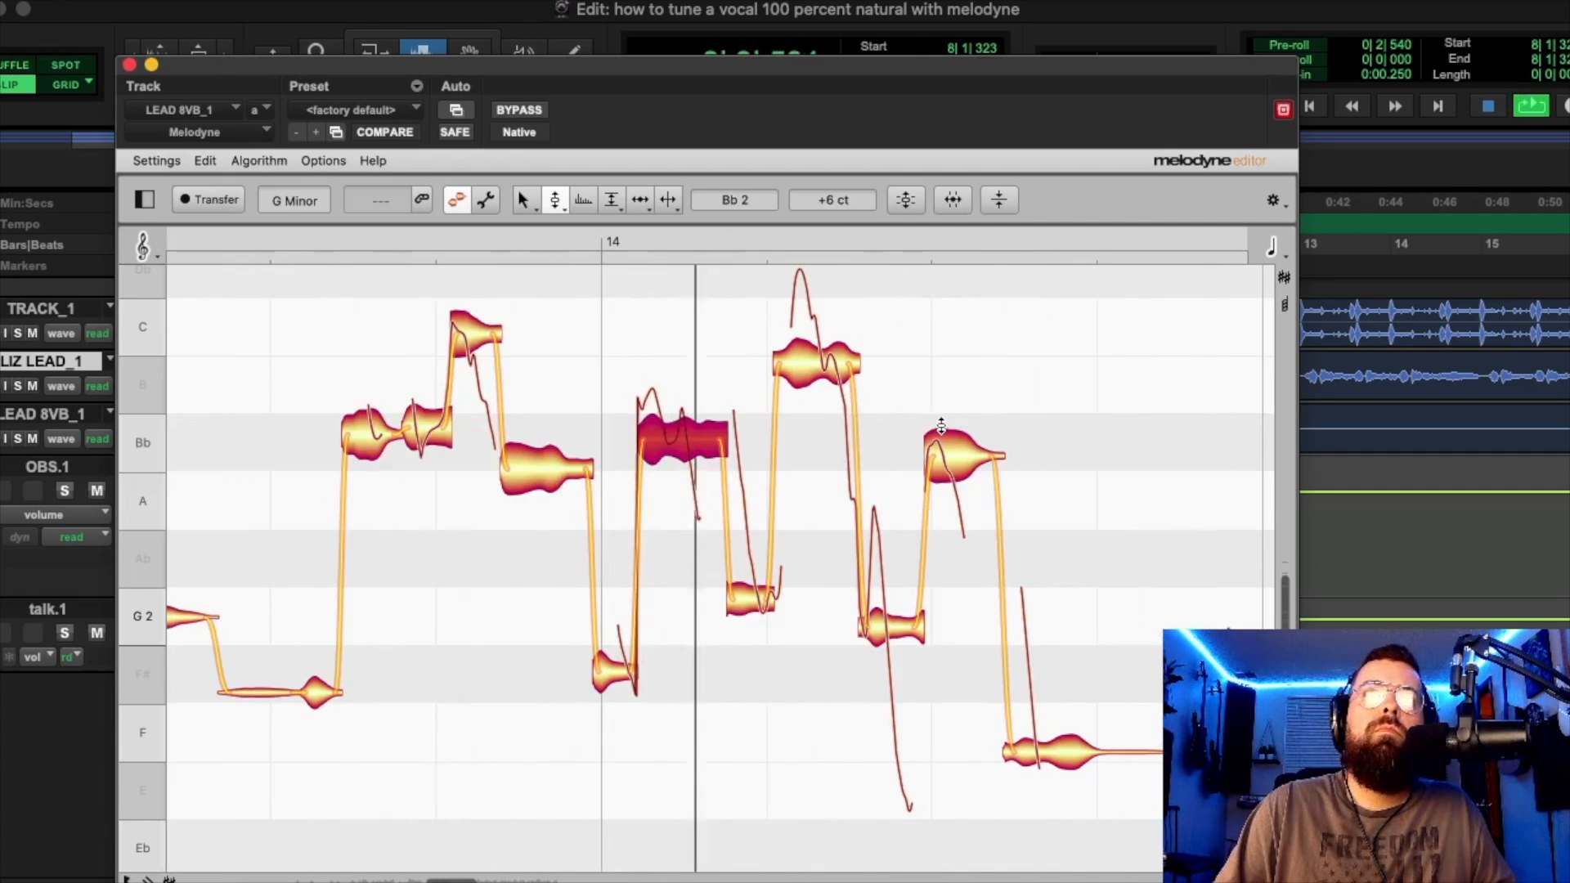
# Move the track's playback position to 8|3|171 and set the first high note after bar 14 to Bb 2 at +35 ct.
pyautogui.moveTo(1071, 83); pyautogui.dragTo(582, 82)
pyautogui.click(893, 407)
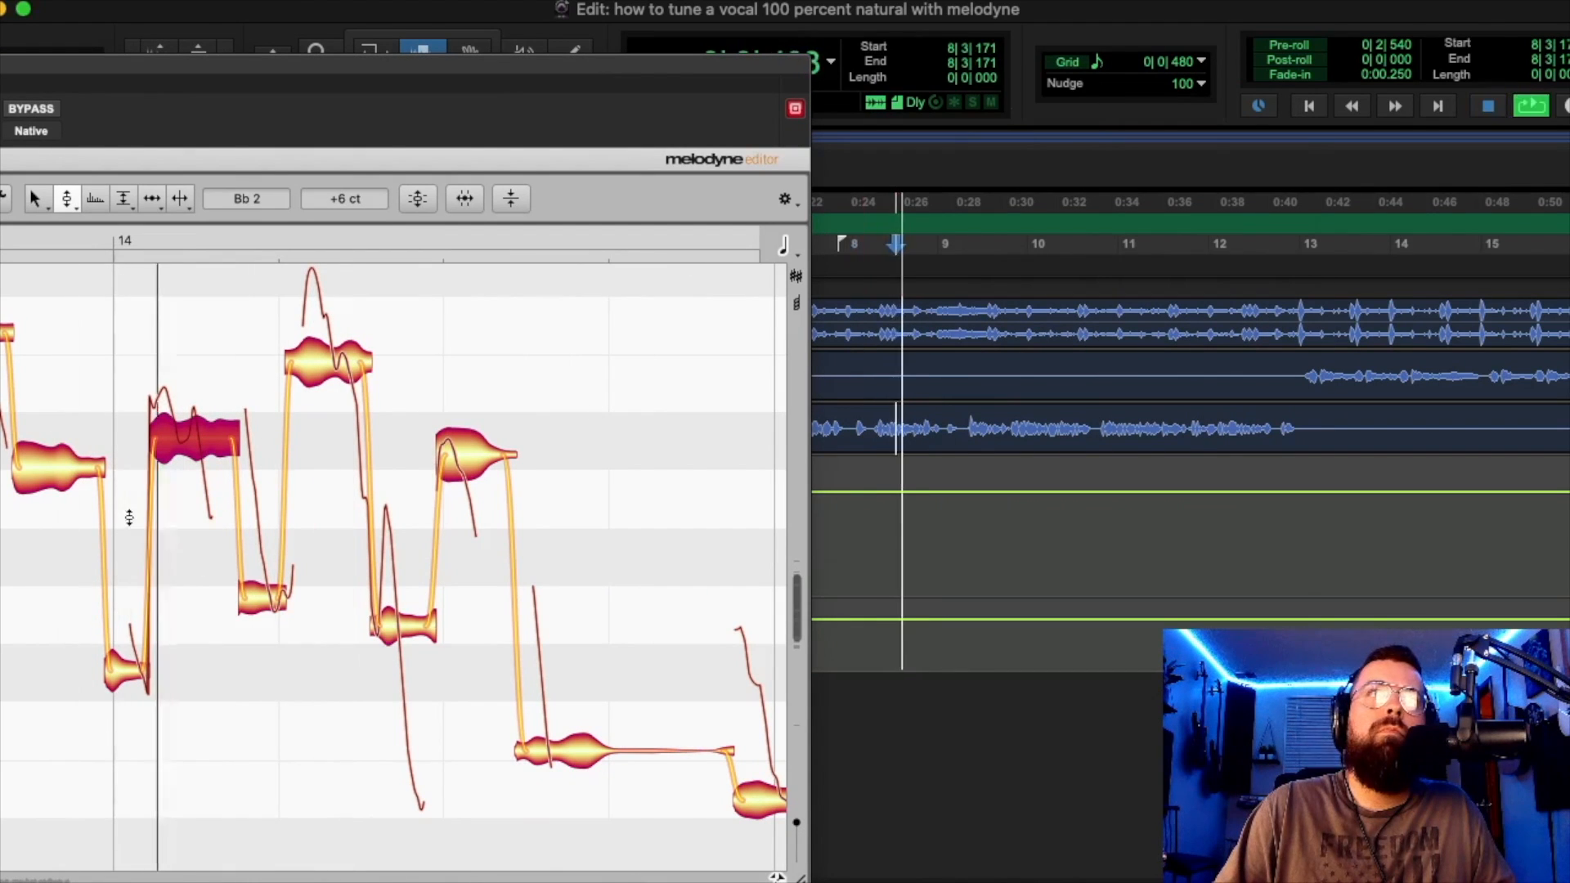
pyautogui.moveTo(193, 441); pyautogui.dragTo(193, 425)
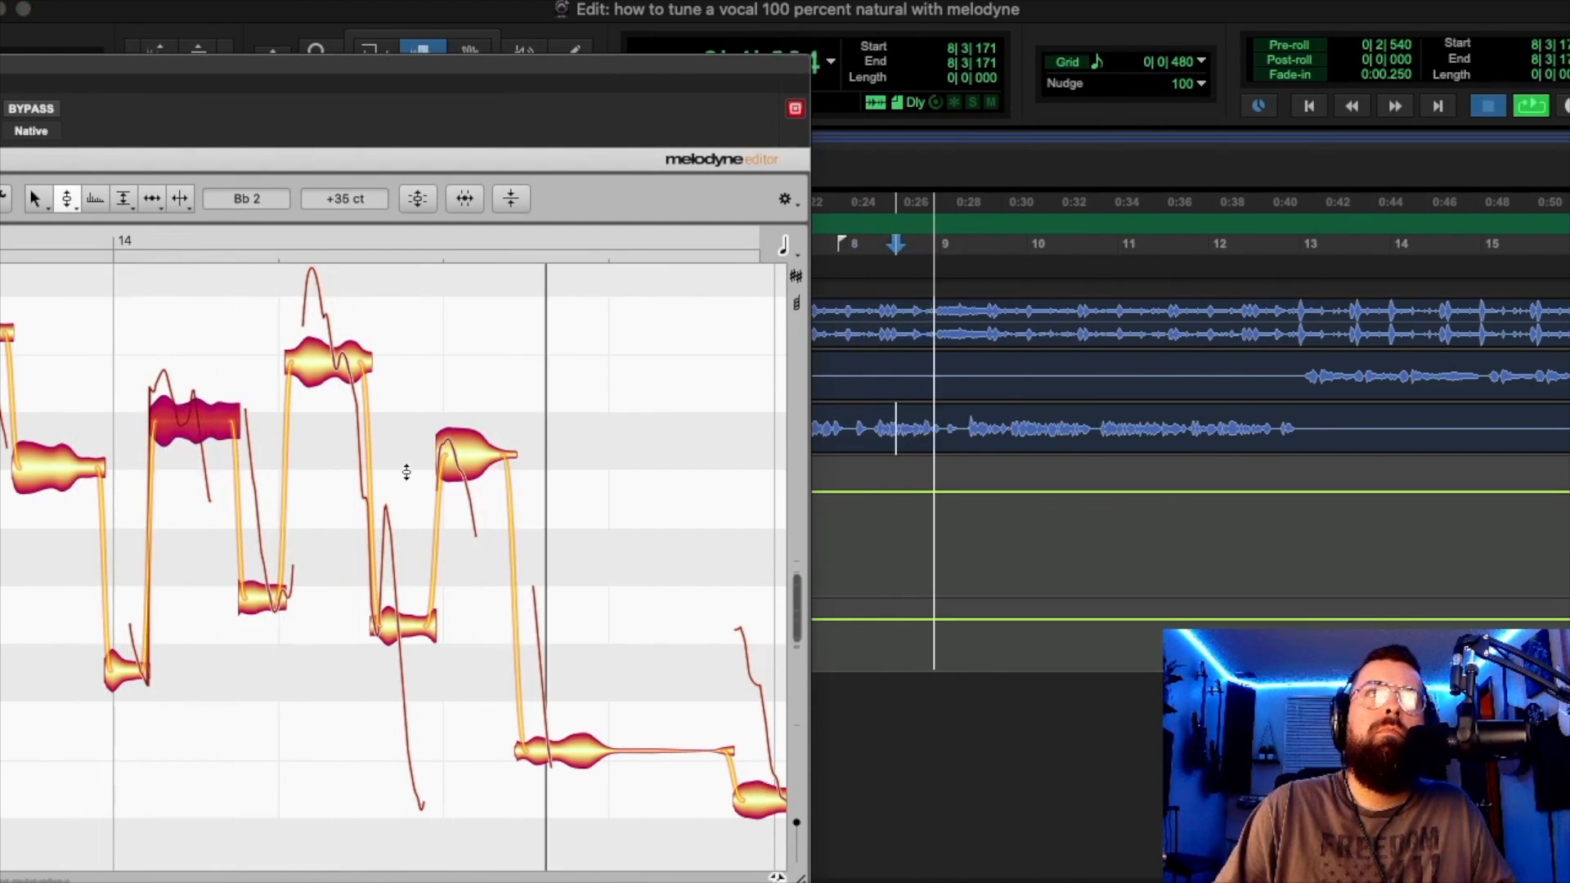
# Set the last high note of the bar 14 phrase to Bb 2 at +9 ct and the low note after it to F 2 at -9 ct.
pyautogui.click(459, 453)
pyautogui.moveTo(469, 90); pyautogui.dragTo(924, 135)
pyautogui.press('space')
pyautogui.moveTo(914, 447)
pyautogui.mouseDown()
pyautogui.moveTo(899, 403)
pyautogui.moveTo(911, 340)
pyautogui.moveTo(913, 481)
pyautogui.moveTo(921, 442)
pyautogui.mouseUp()
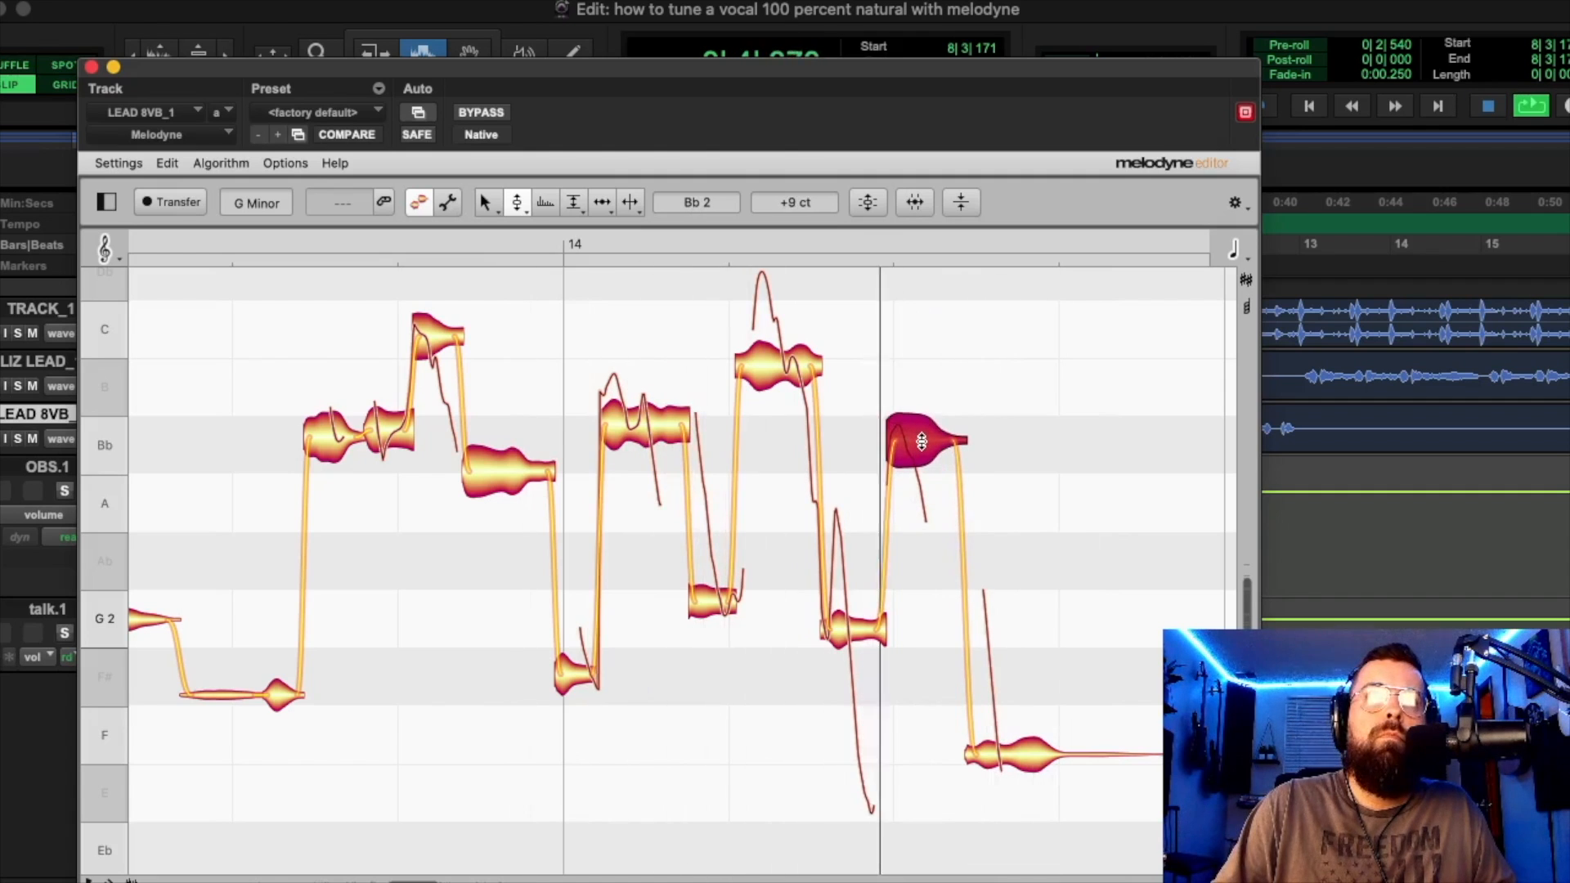
pyautogui.click(995, 752)
pyautogui.moveTo(999, 745); pyautogui.dragTo(1004, 736)
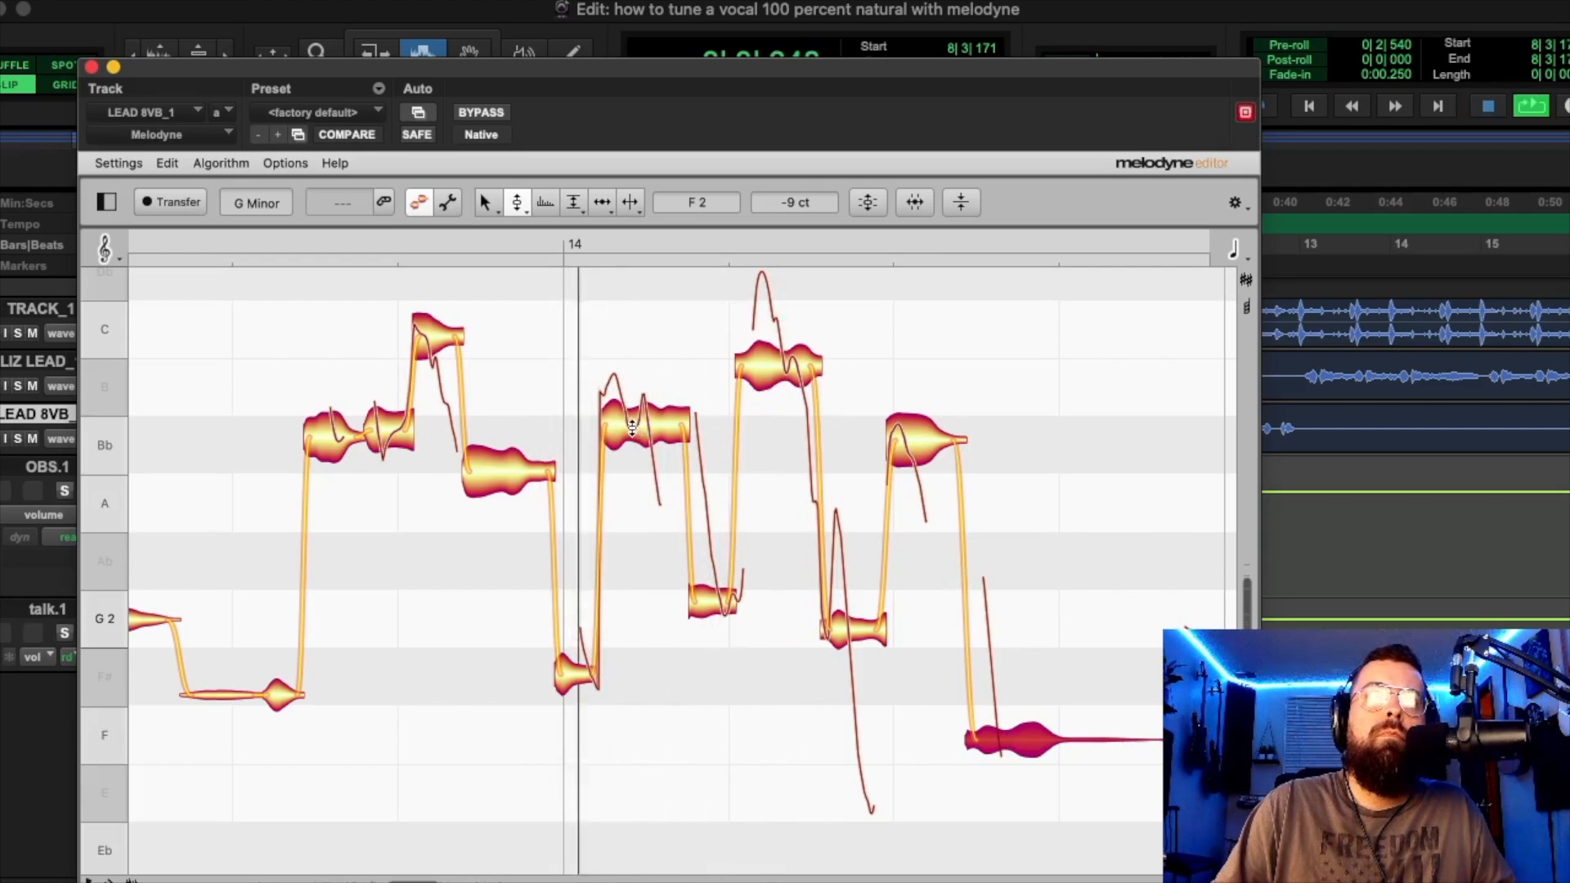
# Split the first high note after bar 14 near its start and set both pieces to Bb 2, the second at +9 ct.
pyautogui.press('space')
pyautogui.rightClick(617, 421)
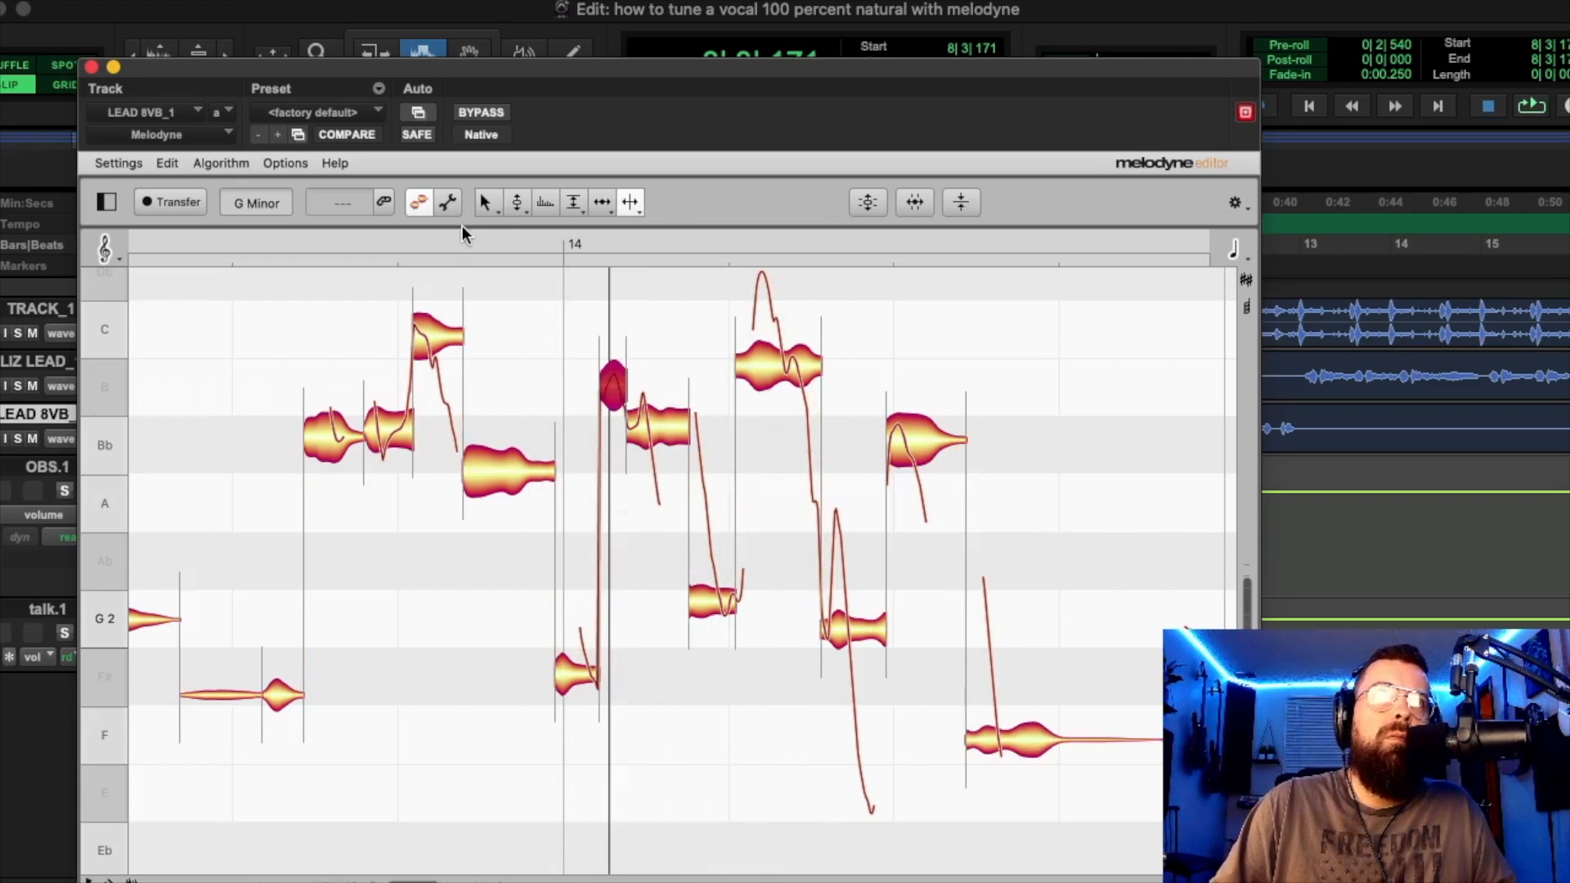
pyautogui.click(519, 203)
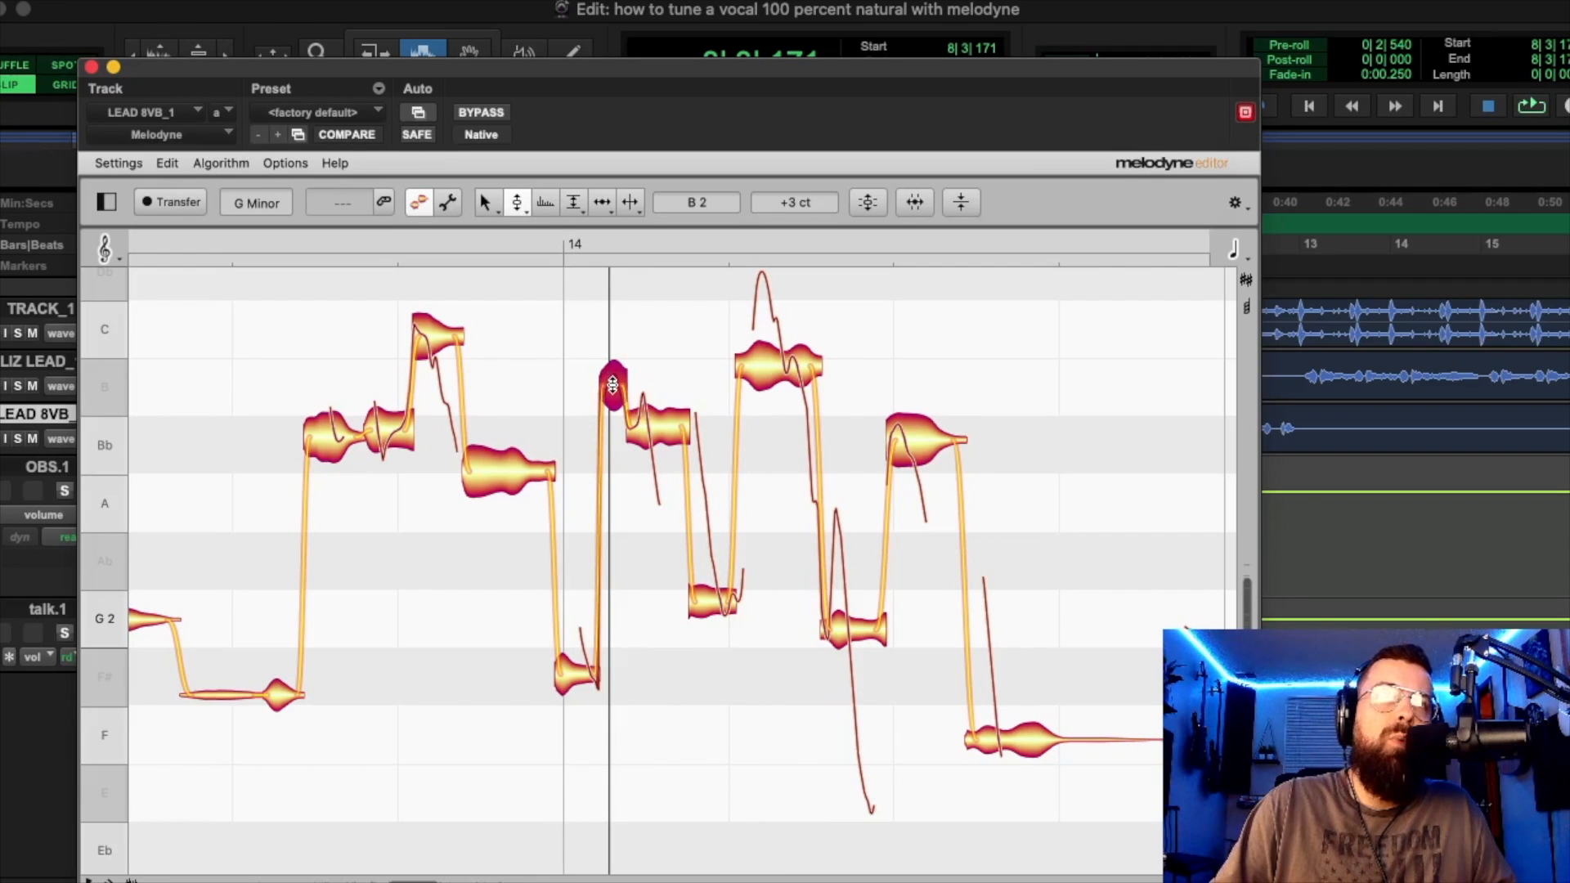
pyautogui.press('space')
pyautogui.moveTo(619, 396); pyautogui.dragTo(619, 445)
pyautogui.click(660, 434)
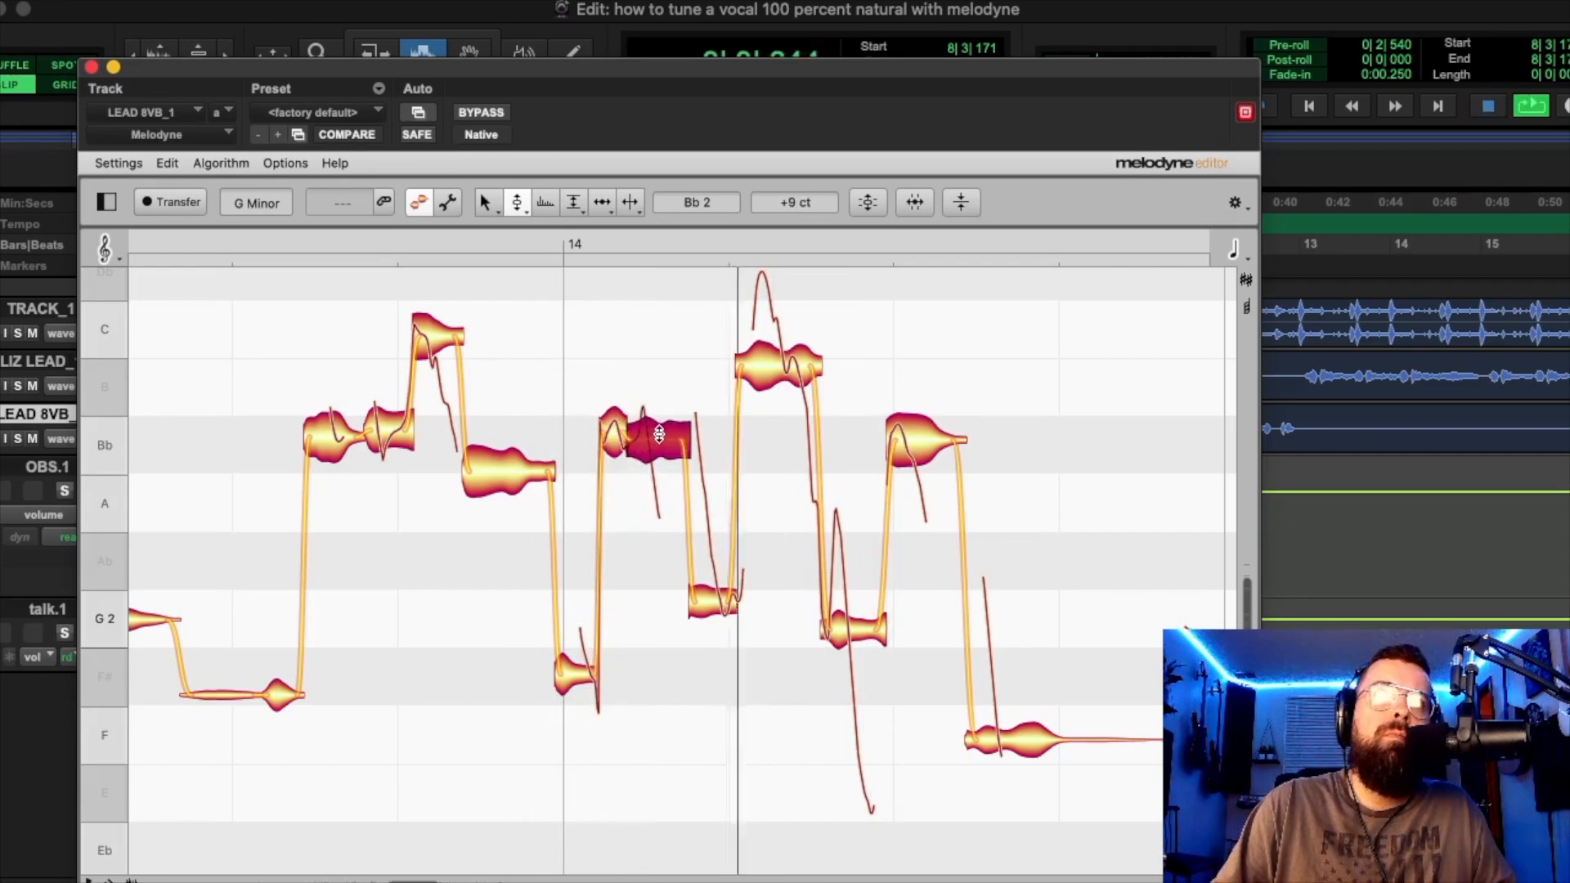
pyautogui.press('space')
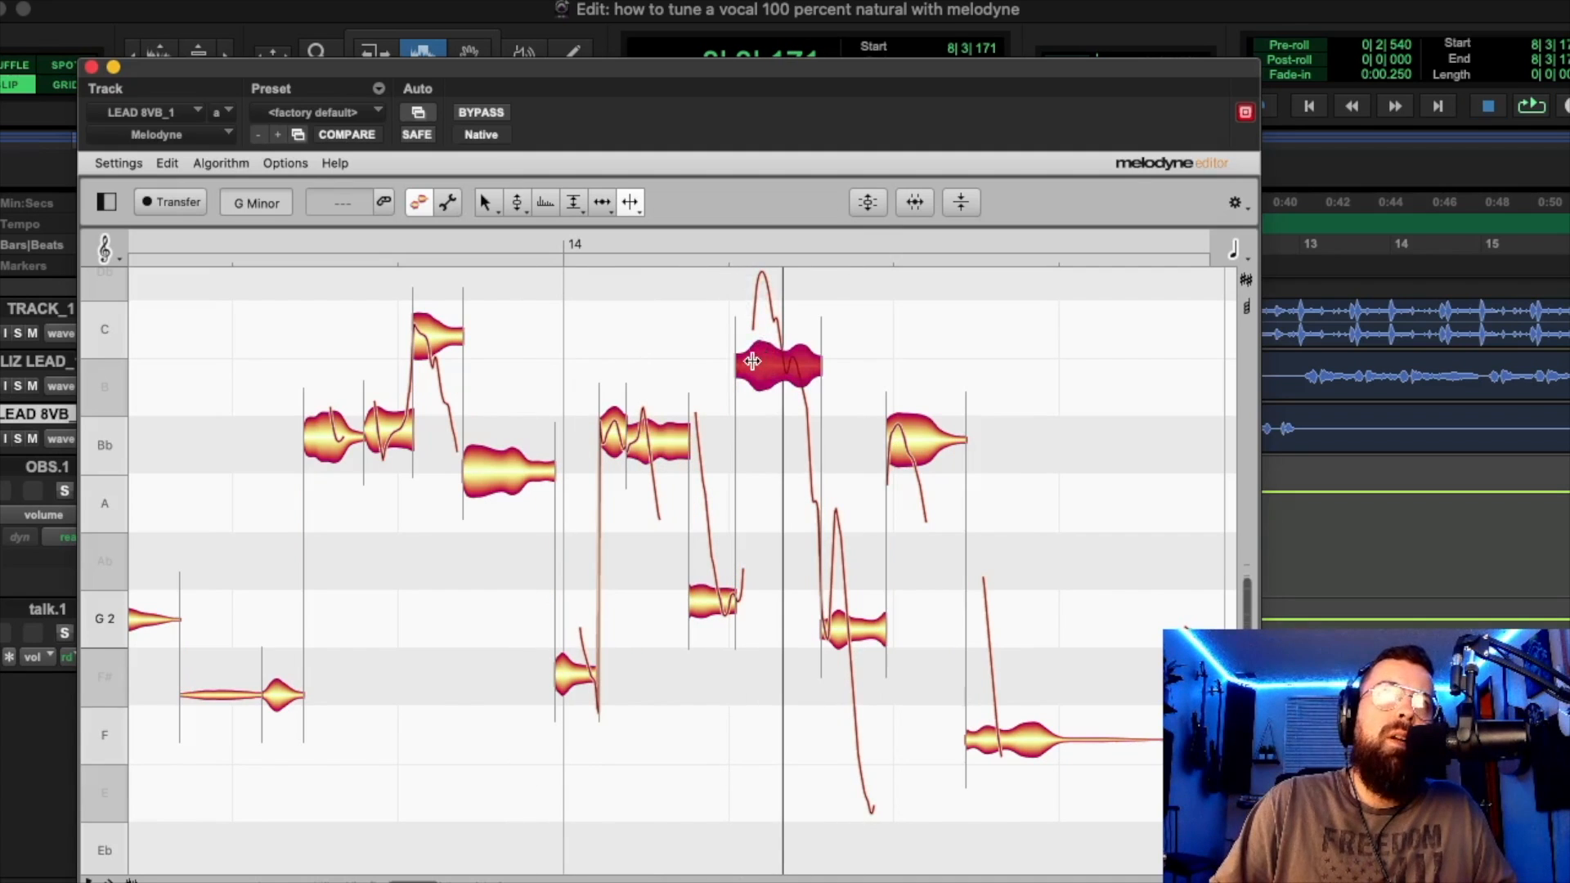
# Split the highest note in bar 14 into three pieces around its pitch peak and set the peak piece to C 3 at +5 ct.
pyautogui.moveTo(778, 351); pyautogui.dragTo(751, 289)
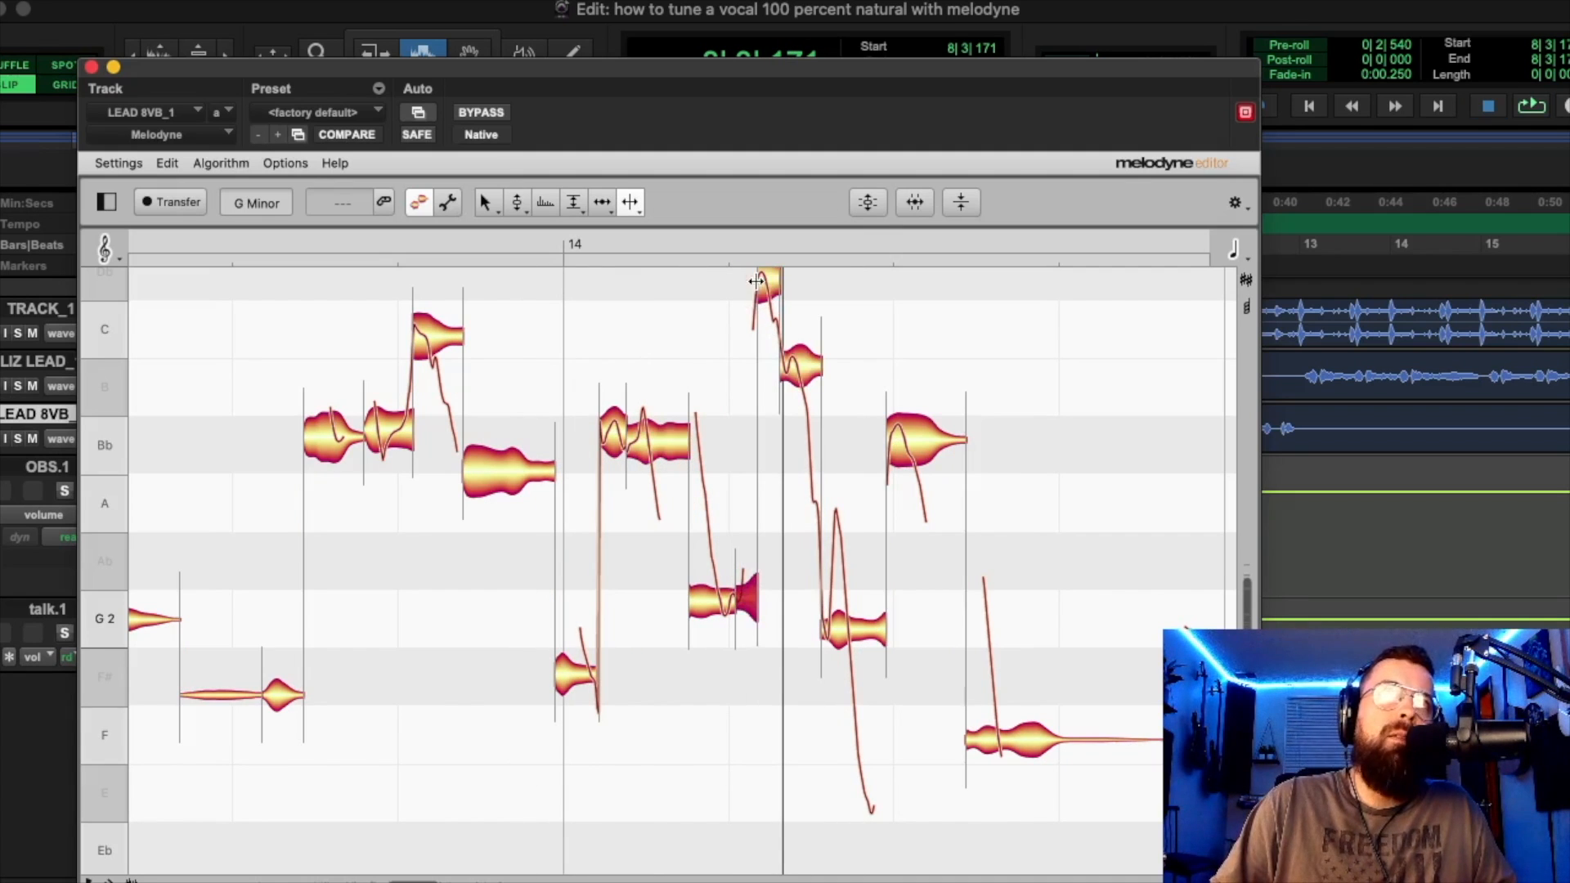
pyautogui.click(515, 205)
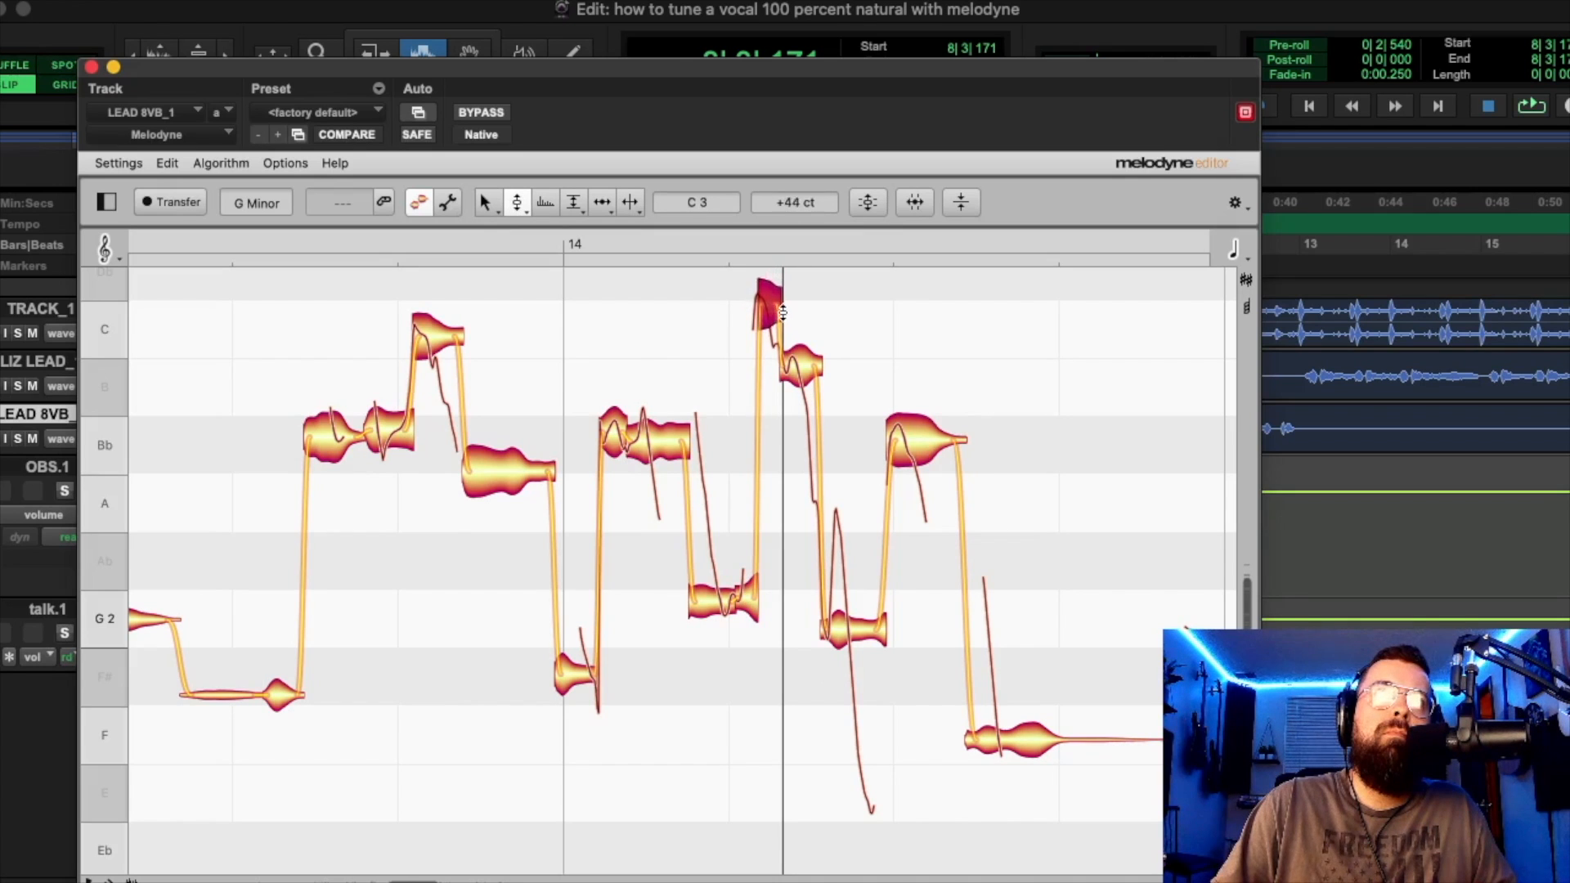
pyautogui.moveTo(784, 322); pyautogui.dragTo(766, 329)
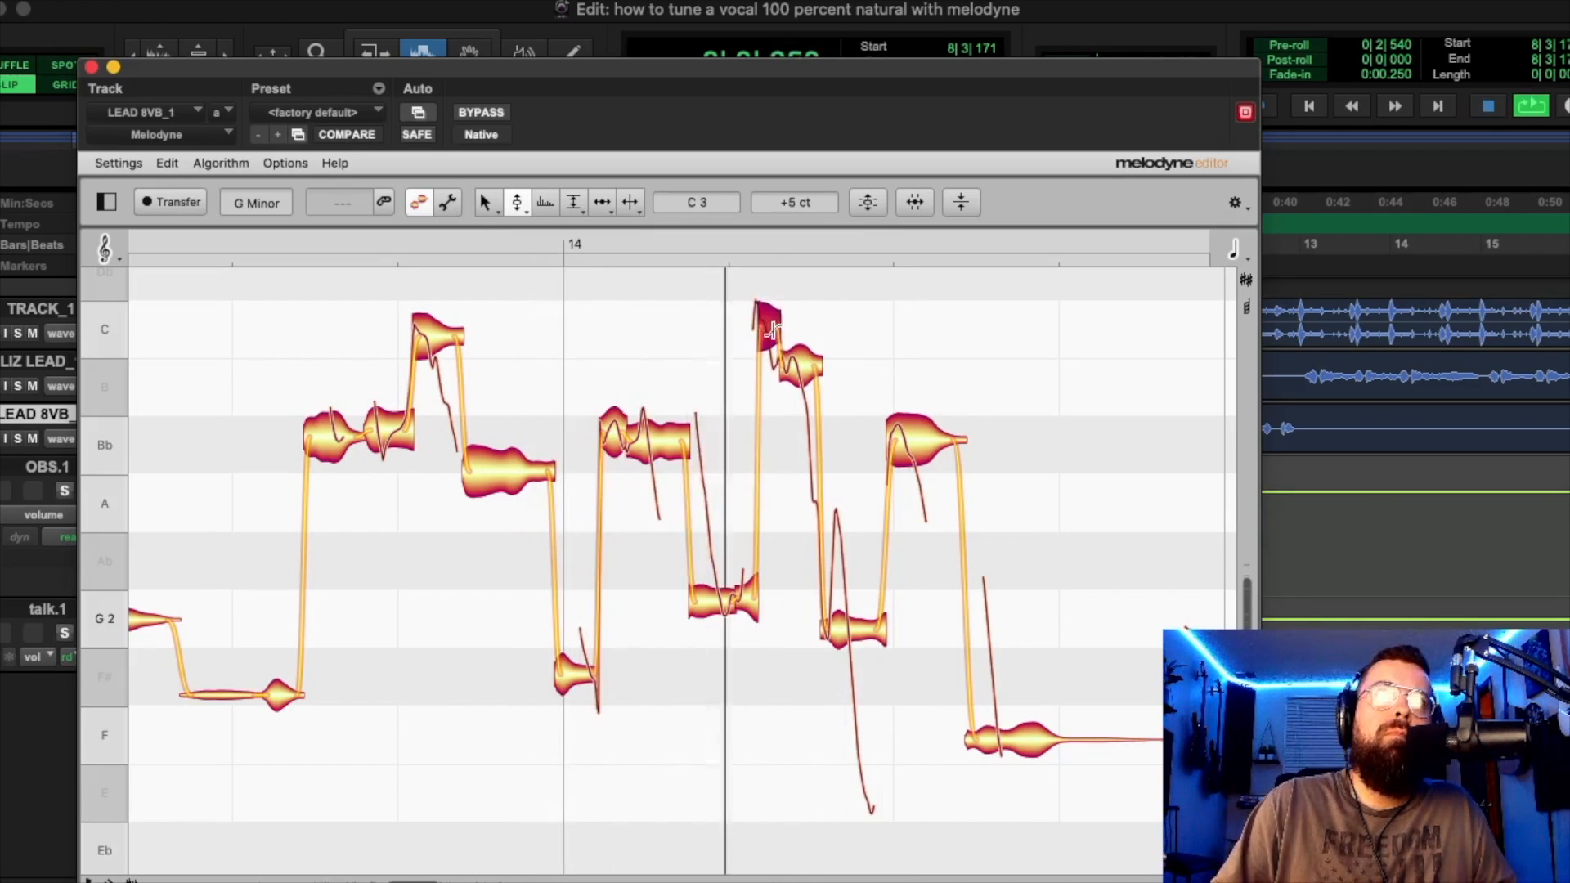
# Set the last high note in the bar 14 phrase to Bb 2 at +21 ct and close the Melodyne window.
pyautogui.click(920, 440)
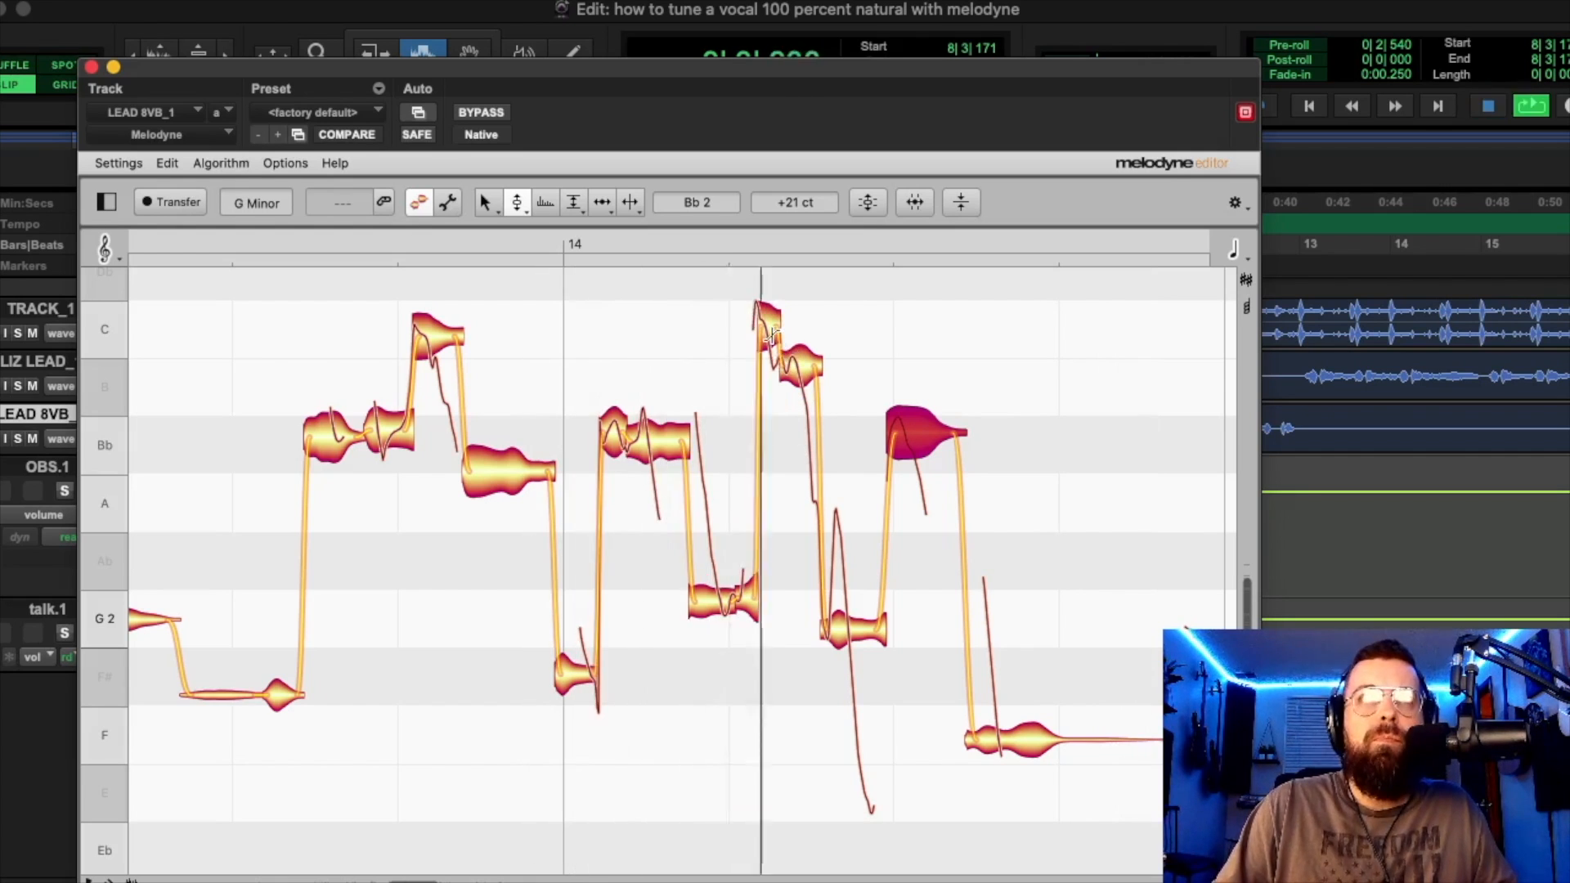
pyautogui.click(773, 330)
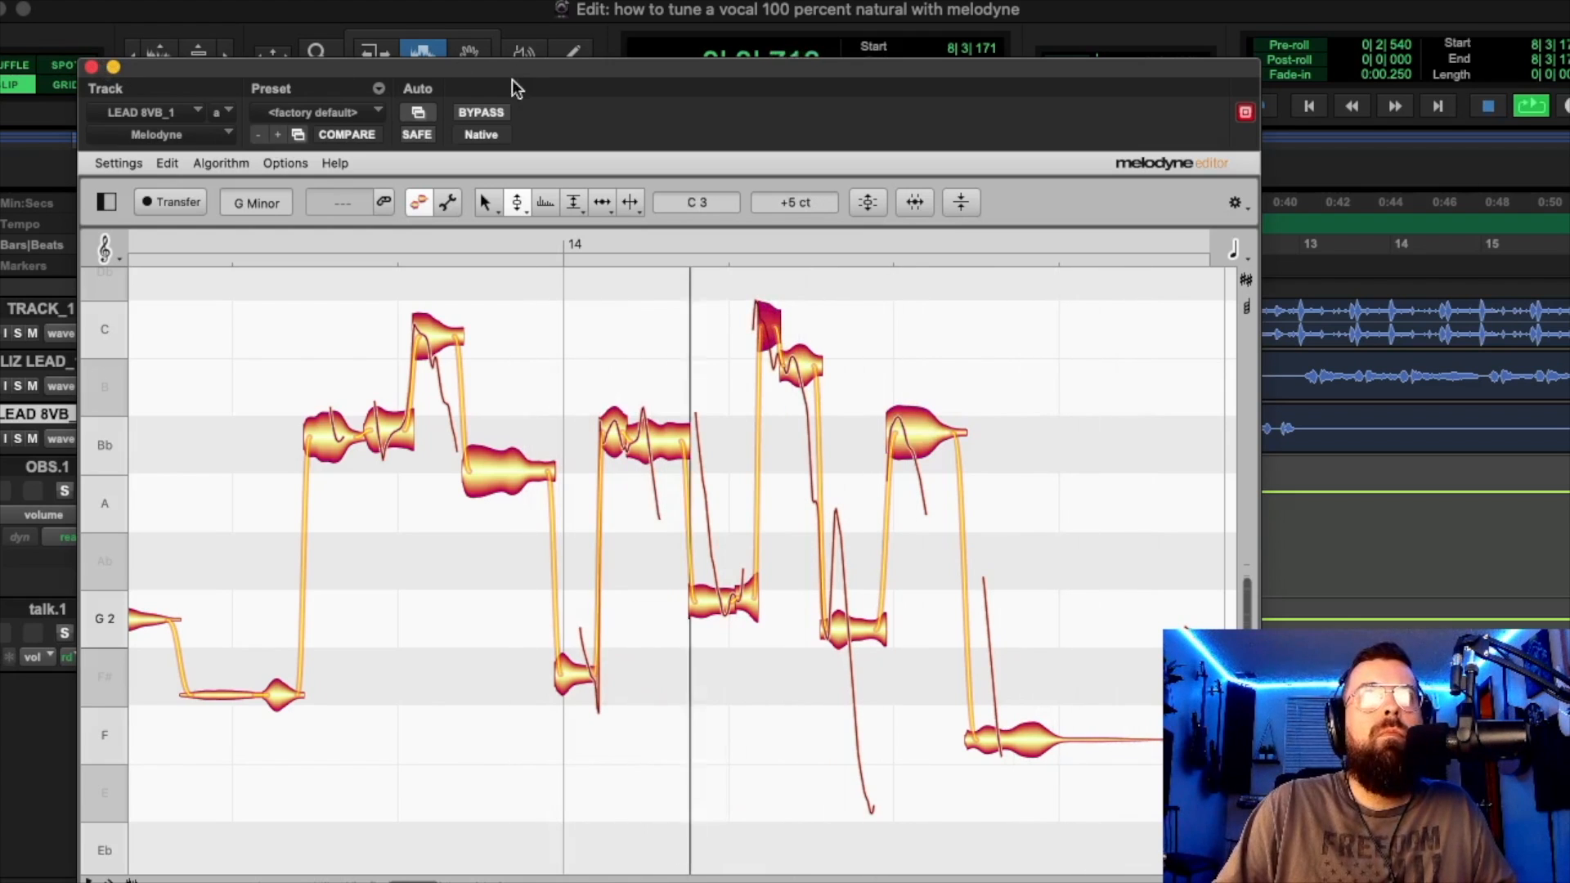
pyautogui.click(91, 66)
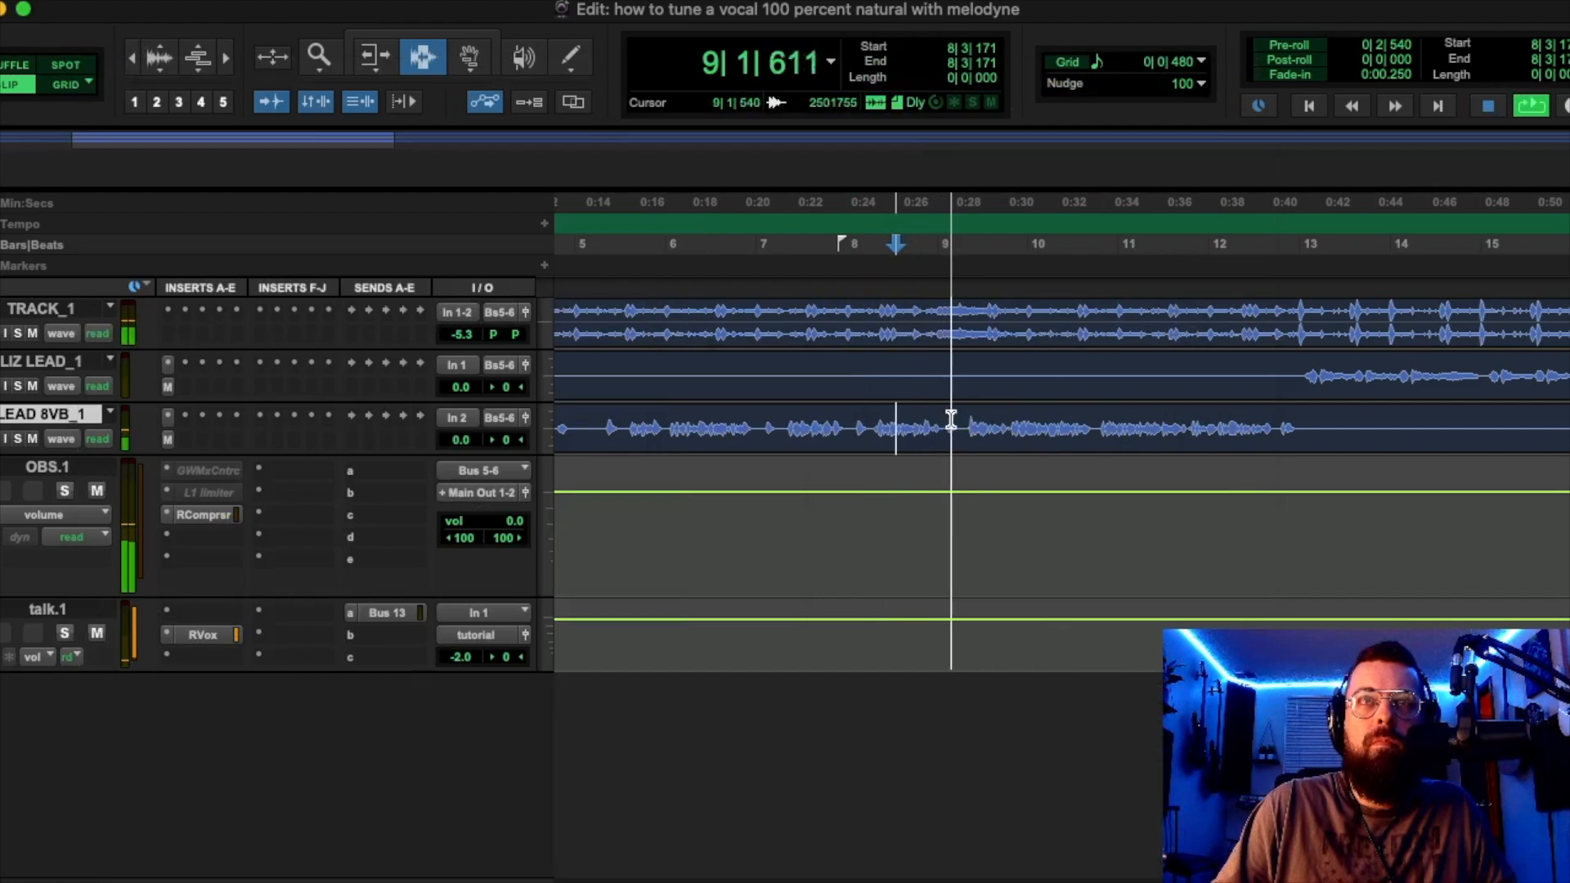
# Select the tuned section of LEAD 8VB_1 from around 5|2 to 9|2|100 and play it back.
pyautogui.moveTo(965, 420)
pyautogui.mouseDown()
pyautogui.moveTo(1323, 427)
pyautogui.moveTo(603, 426)
pyautogui.moveTo(946, 427)
pyautogui.mouseUp()
pyautogui.press('space')
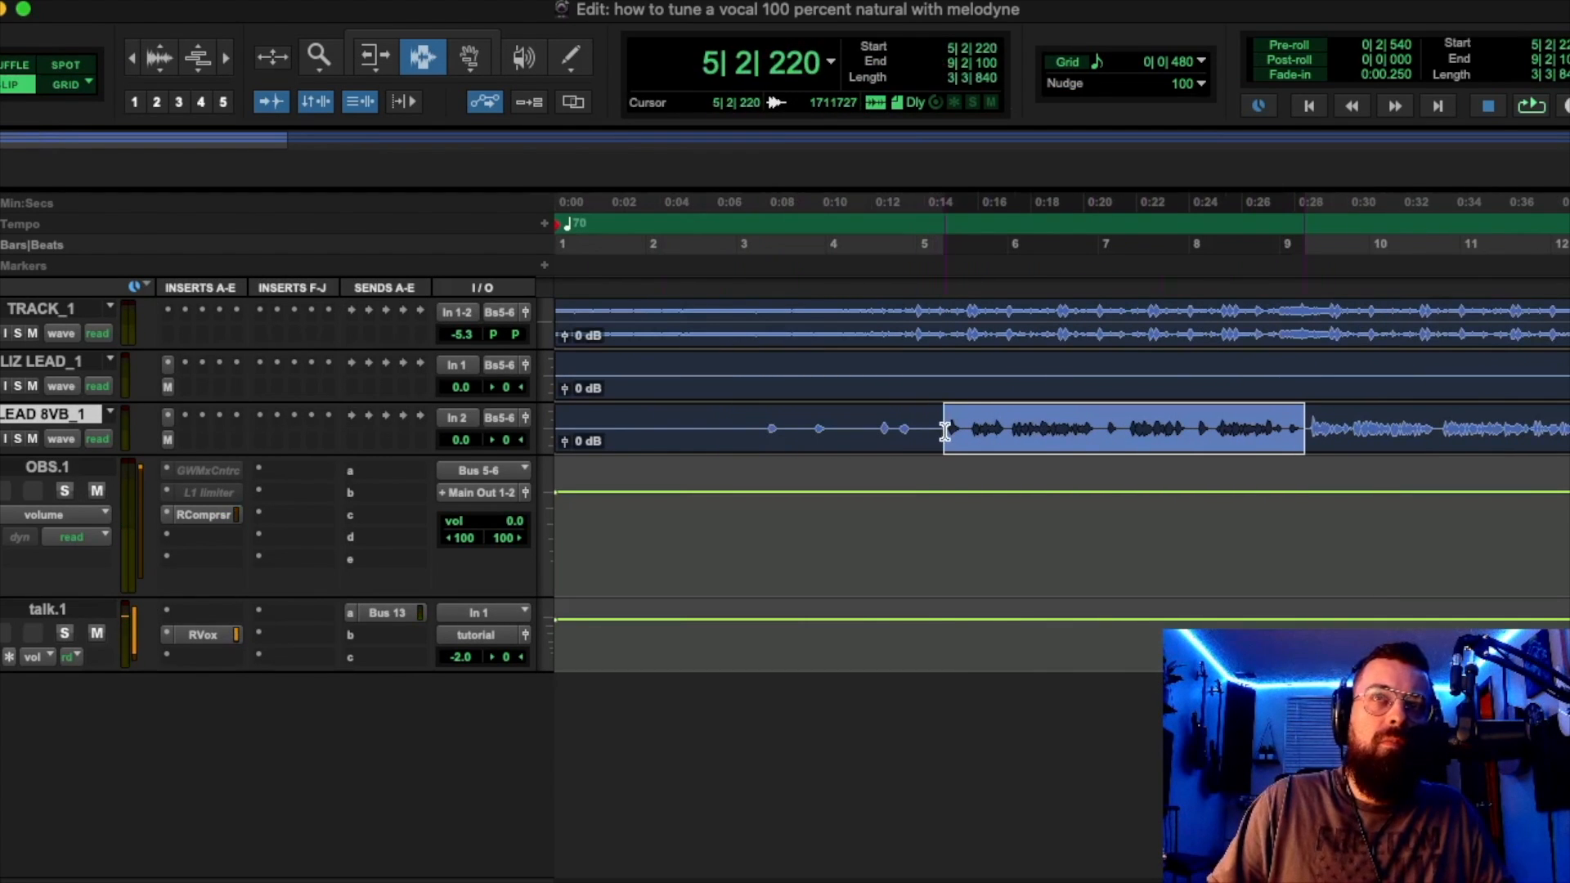
pyautogui.press('space')
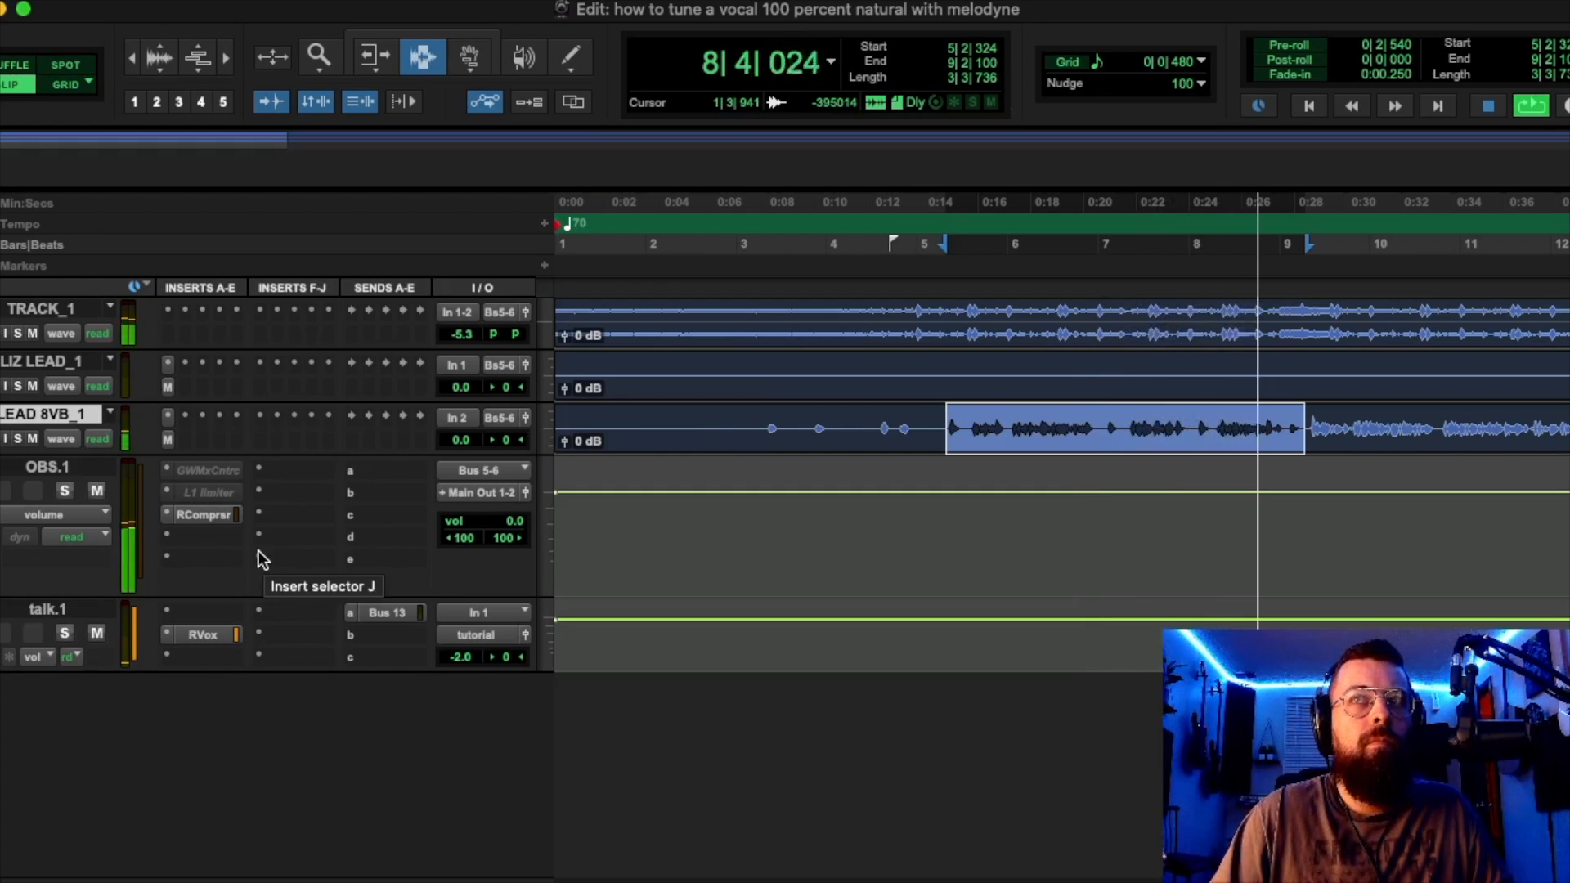
# Stop playback, open Melodyne on LEAD 8VB_1 clear of the track, and select the tuned section from 5|2|064 to 9|2|360.
pyautogui.press('space')
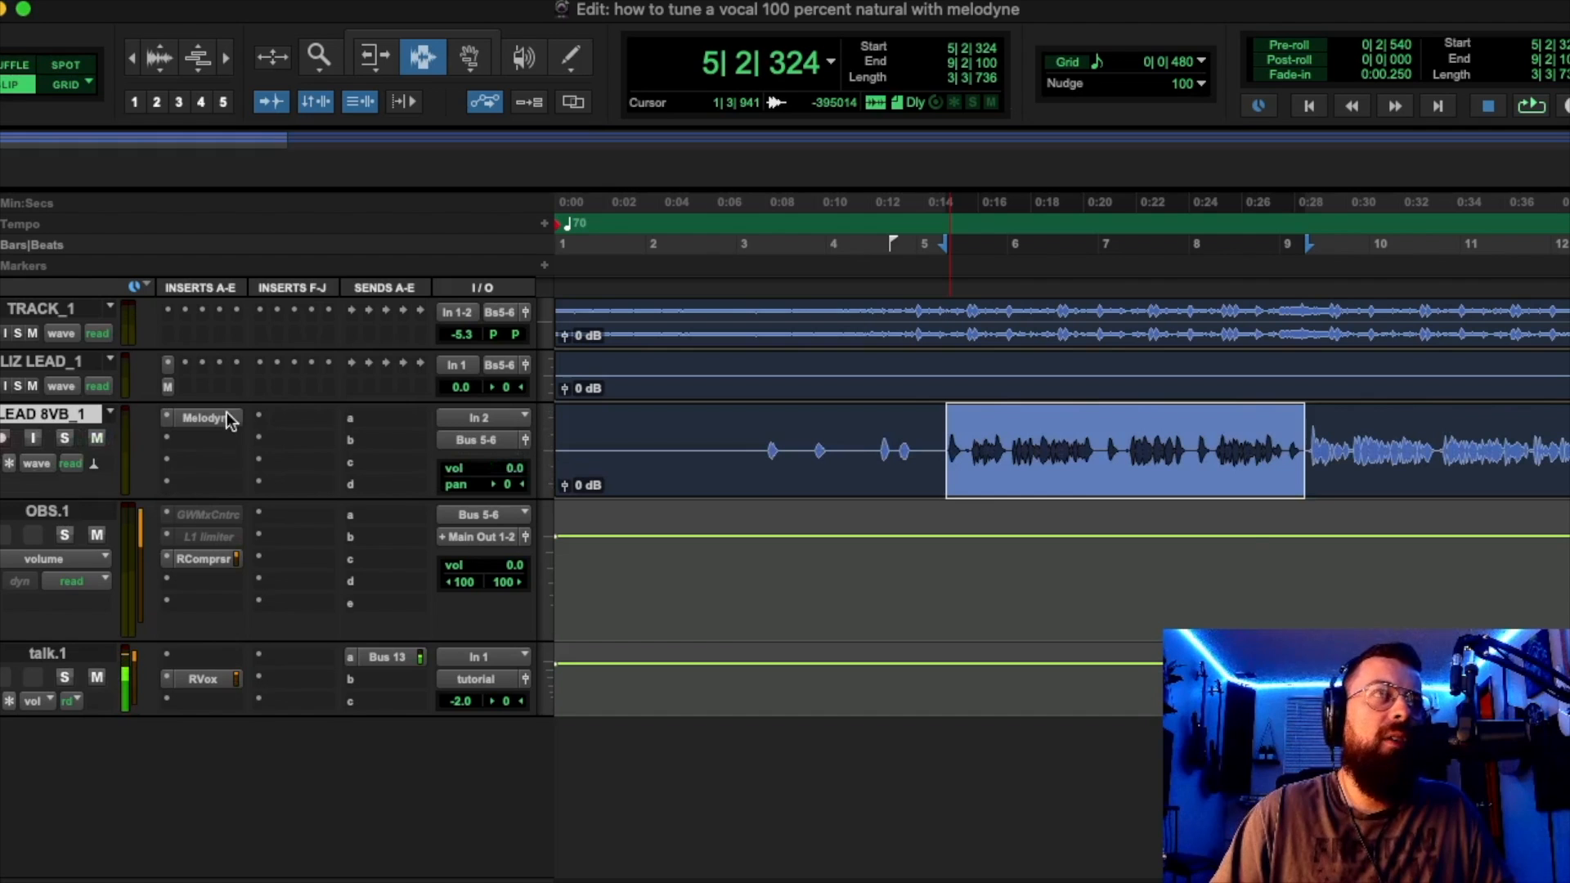
pyautogui.click(204, 418)
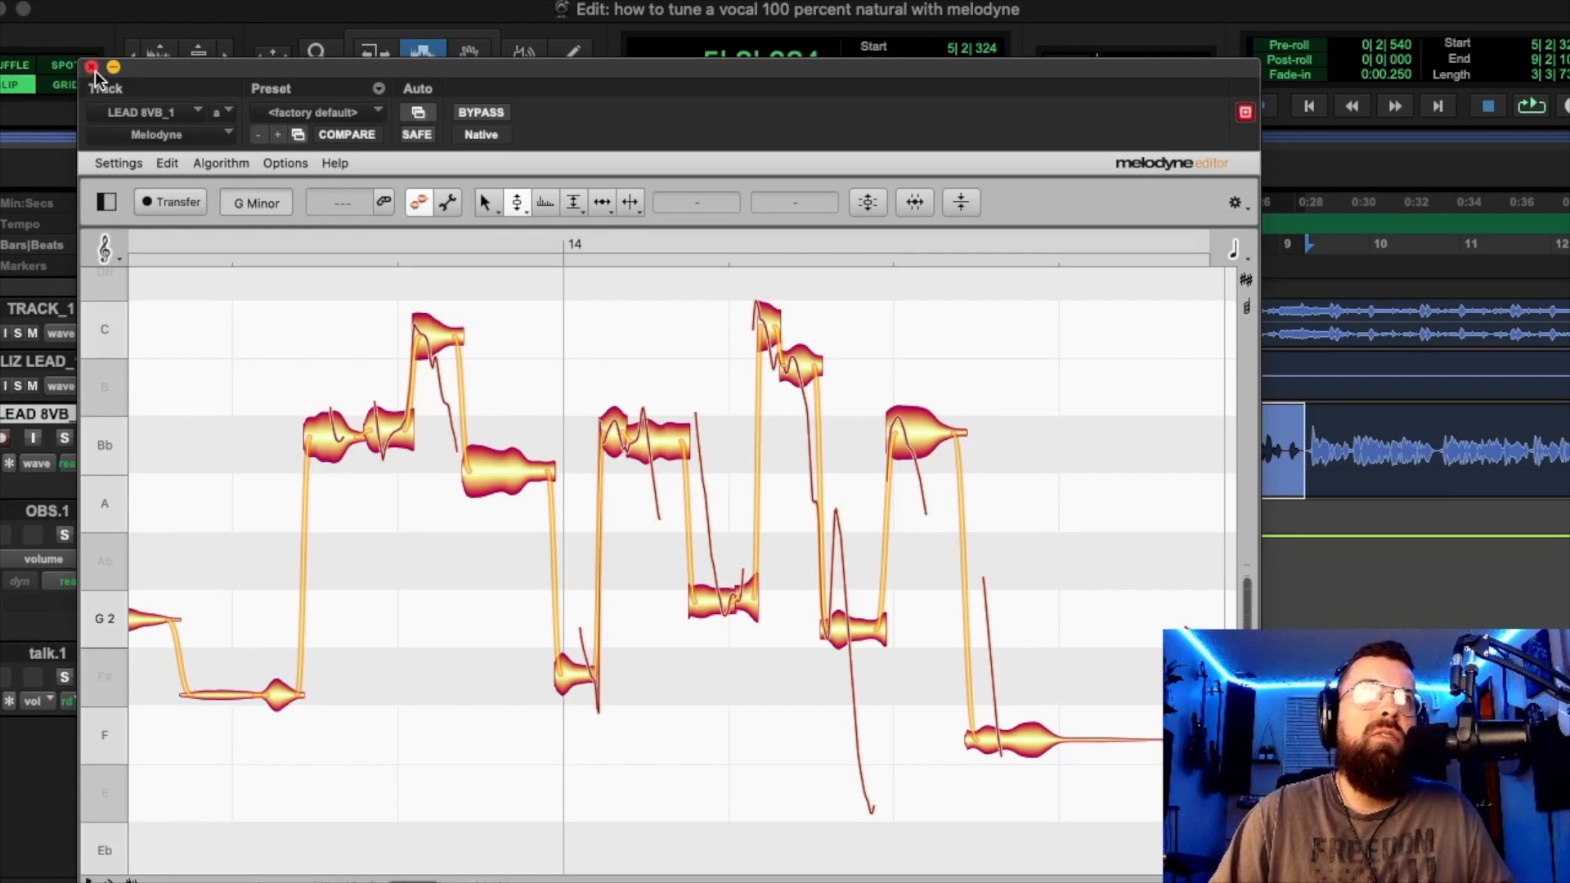
pyautogui.moveTo(175, 71); pyautogui.dragTo(396, 513)
pyautogui.moveTo(938, 434)
pyautogui.mouseDown()
pyautogui.moveTo(1312, 442)
pyautogui.moveTo(942, 426)
pyautogui.mouseUp()
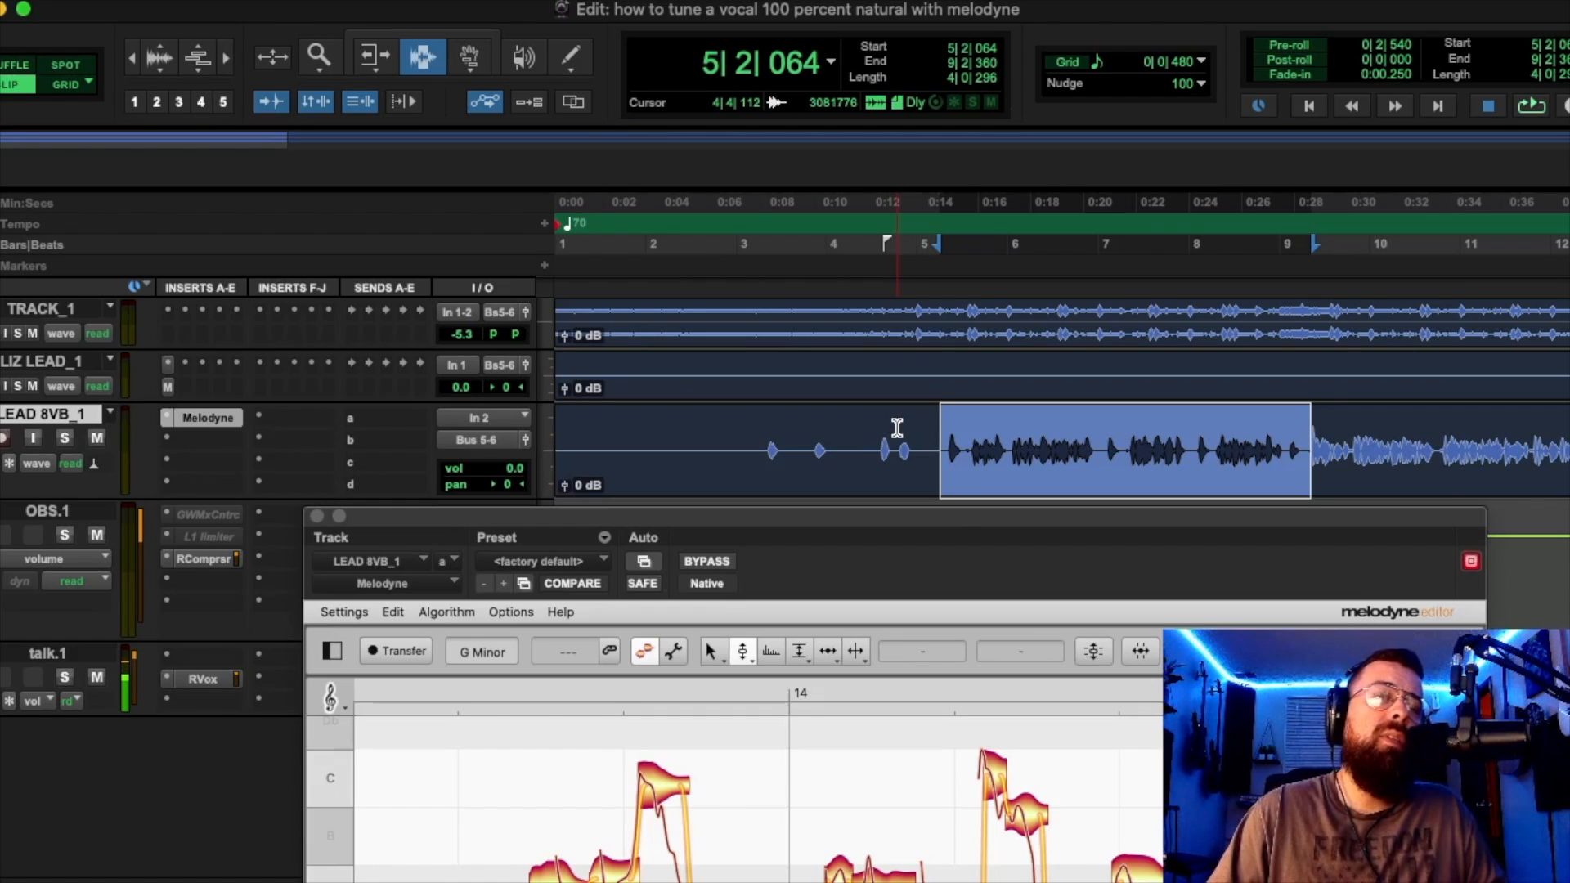
# Play back the selected LEAD 8VB_1 section with the Melodyne tuning active, keeping its waveform in view.
pyautogui.scroll(-3, 1053, 772)
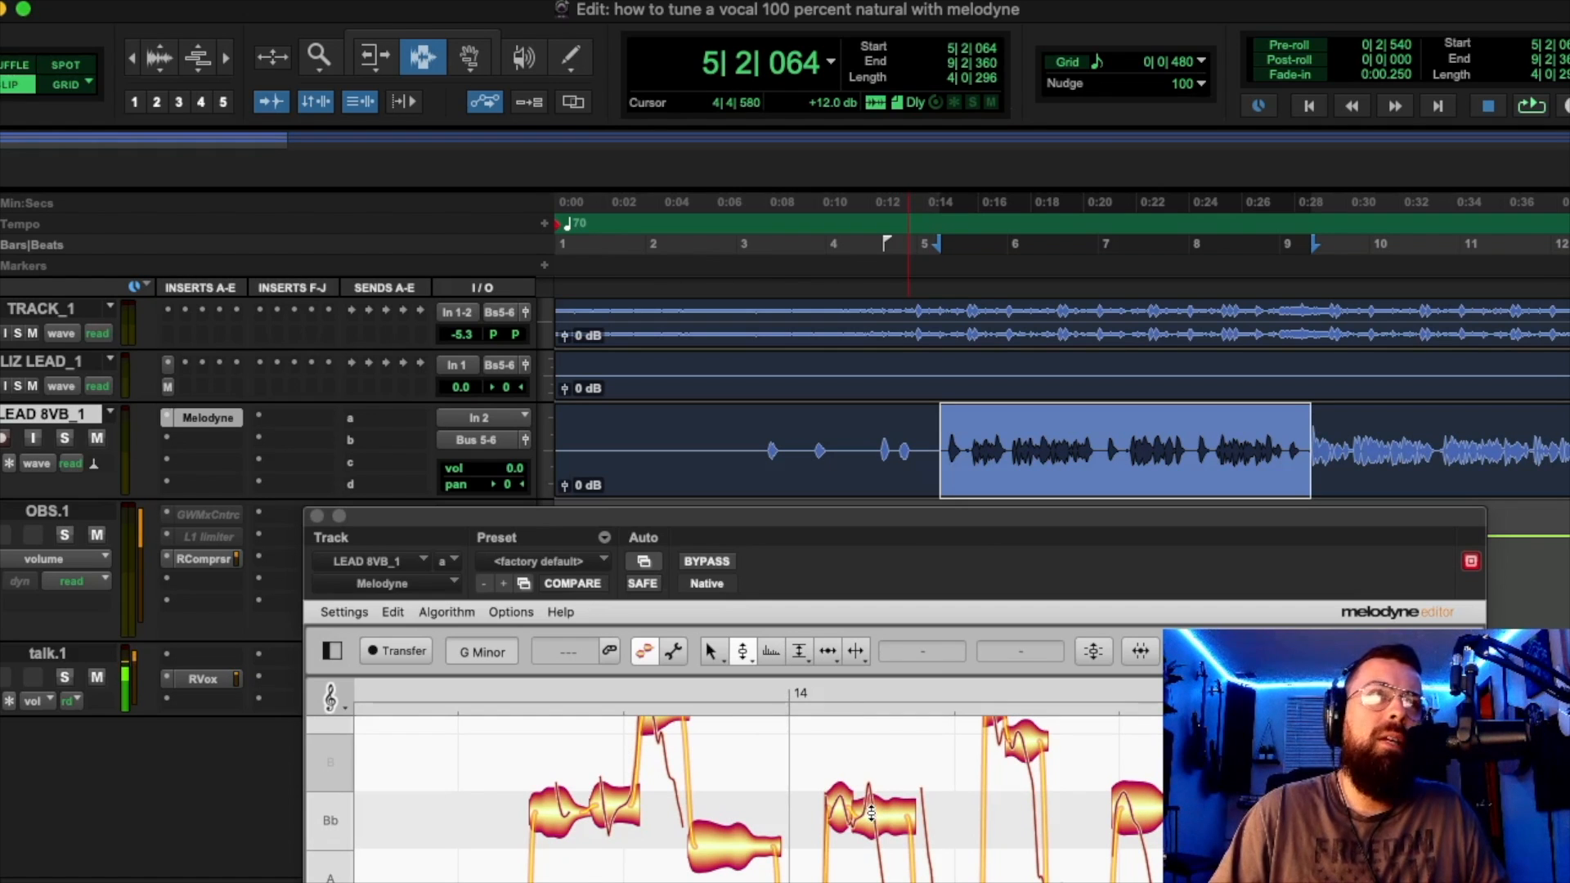
pyautogui.press('space')
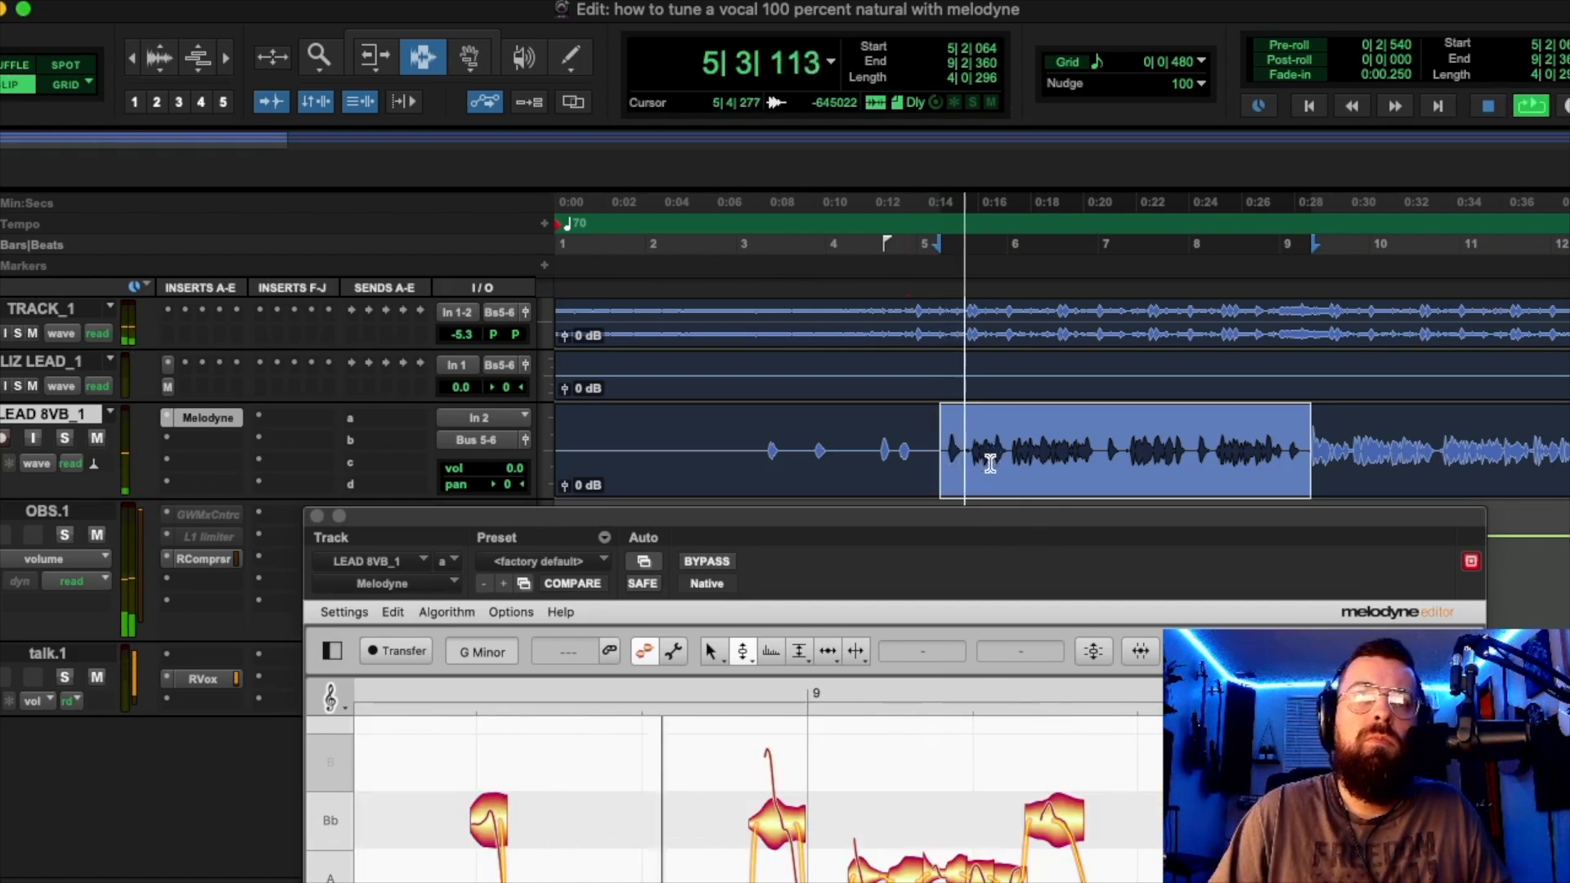
pyautogui.moveTo(980, 519); pyautogui.dragTo(875, 600)
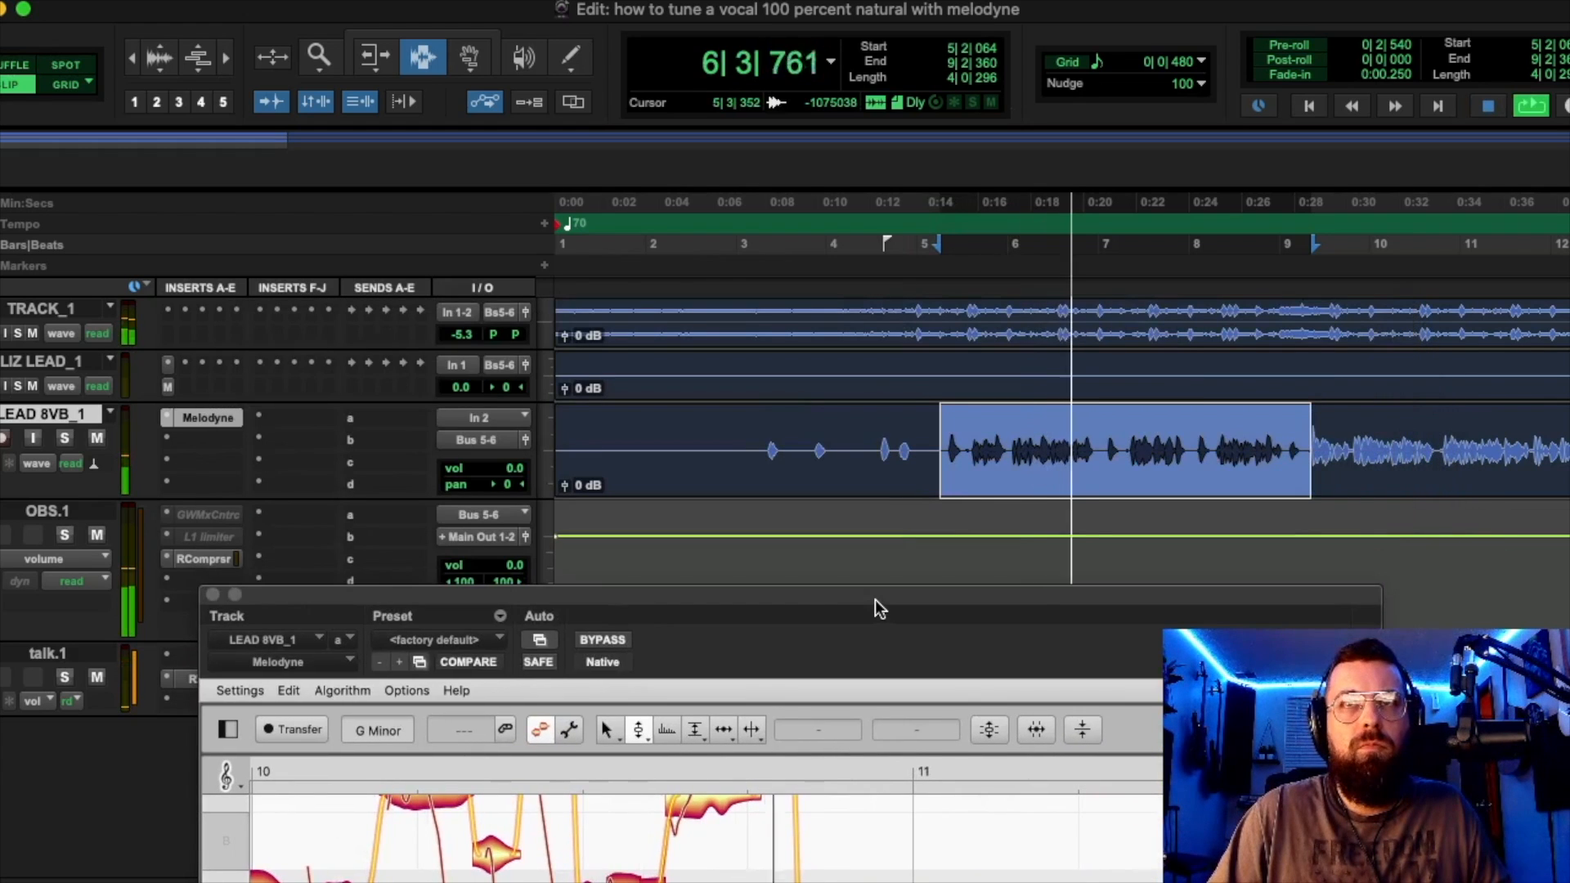
pyautogui.hscroll(1, 644, 561)
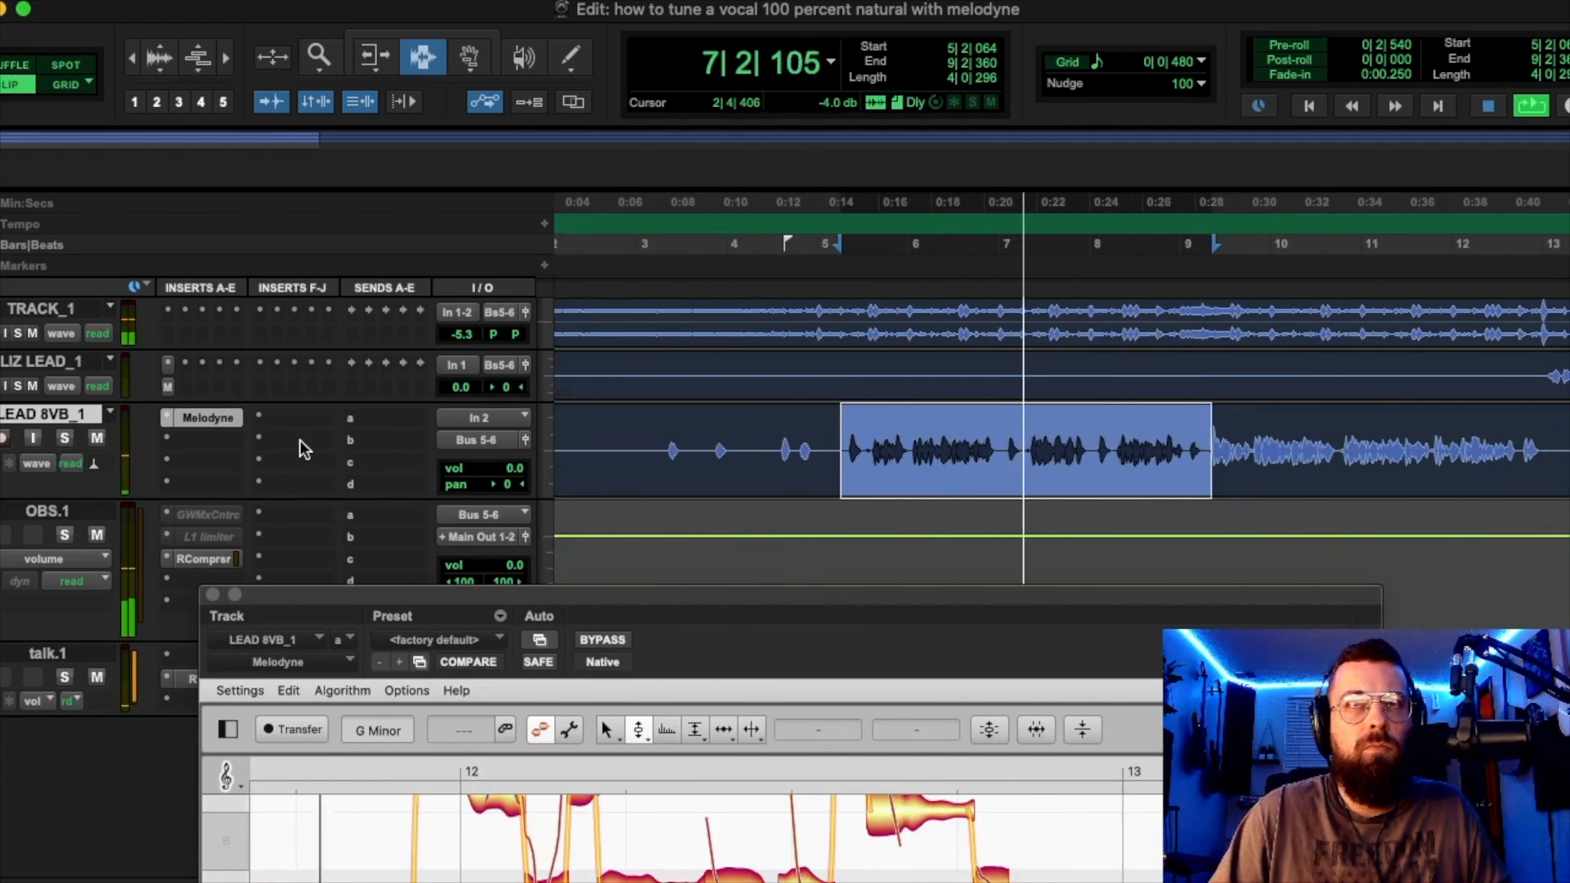
pyautogui.press('space')
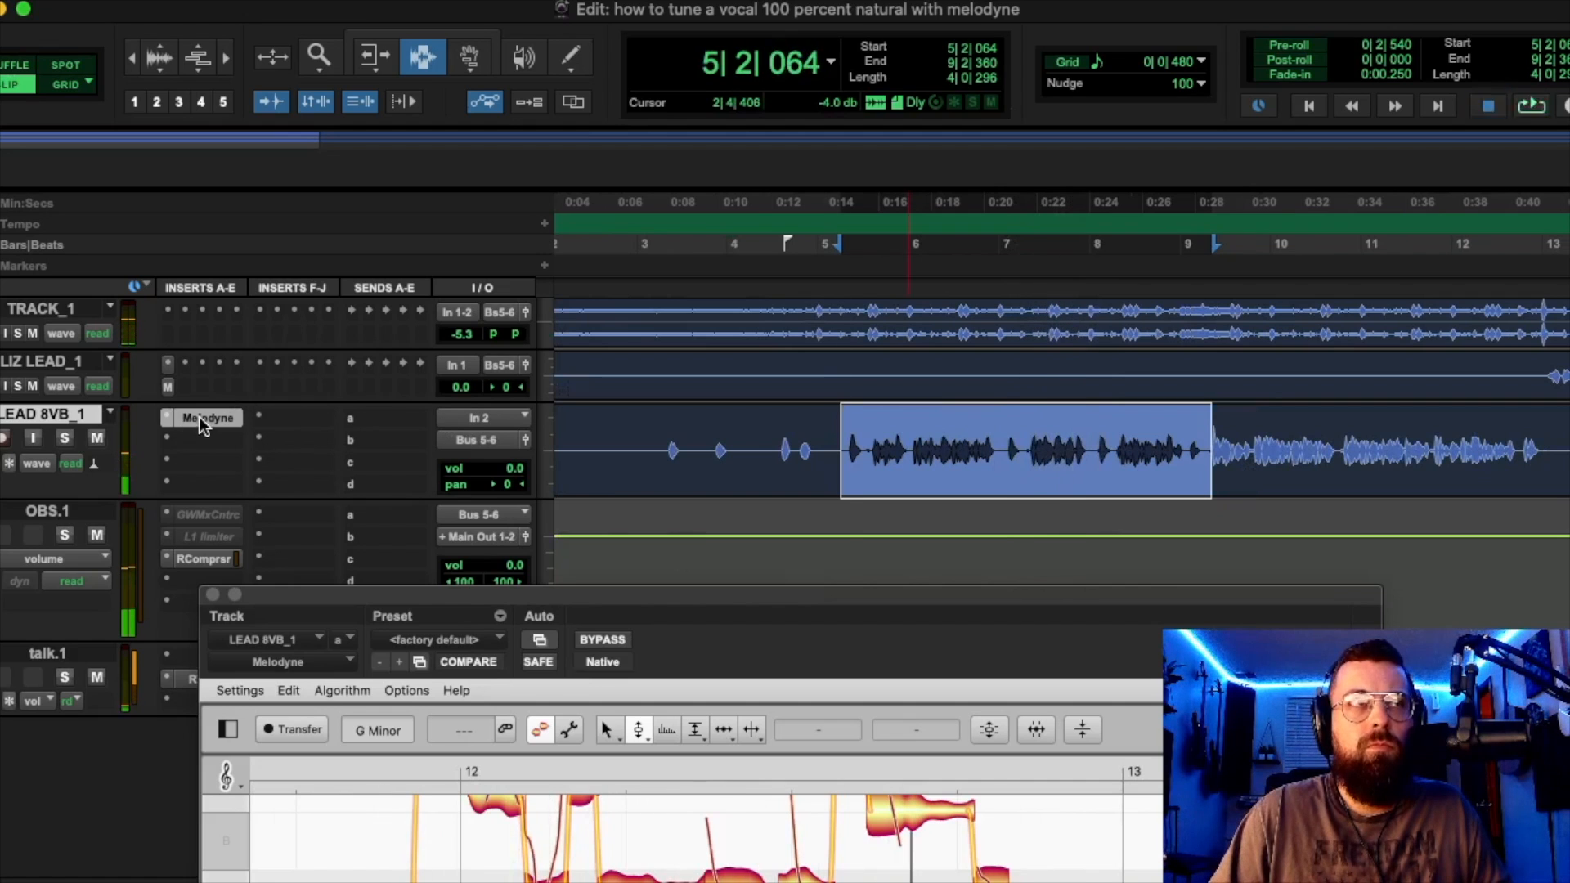
# Bypass Melodyne on LEAD 8VB_1 and play the same section untuned for comparison.
pyautogui.keyDown('super'); pyautogui.click(203, 416); pyautogui.keyUp('super')
pyautogui.press('space')
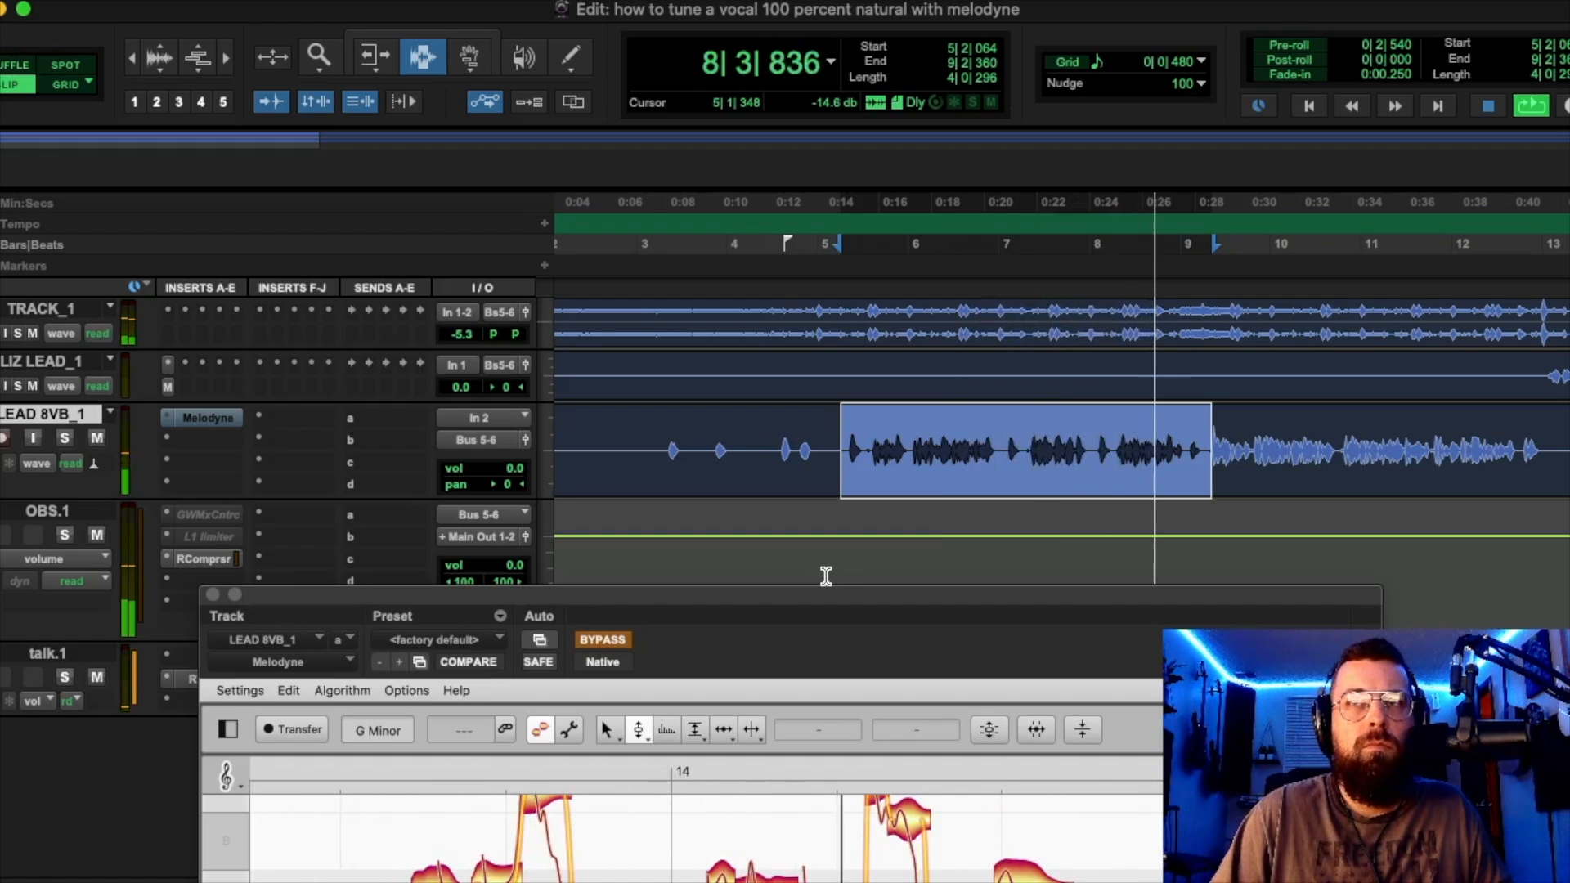
pyautogui.press('space')
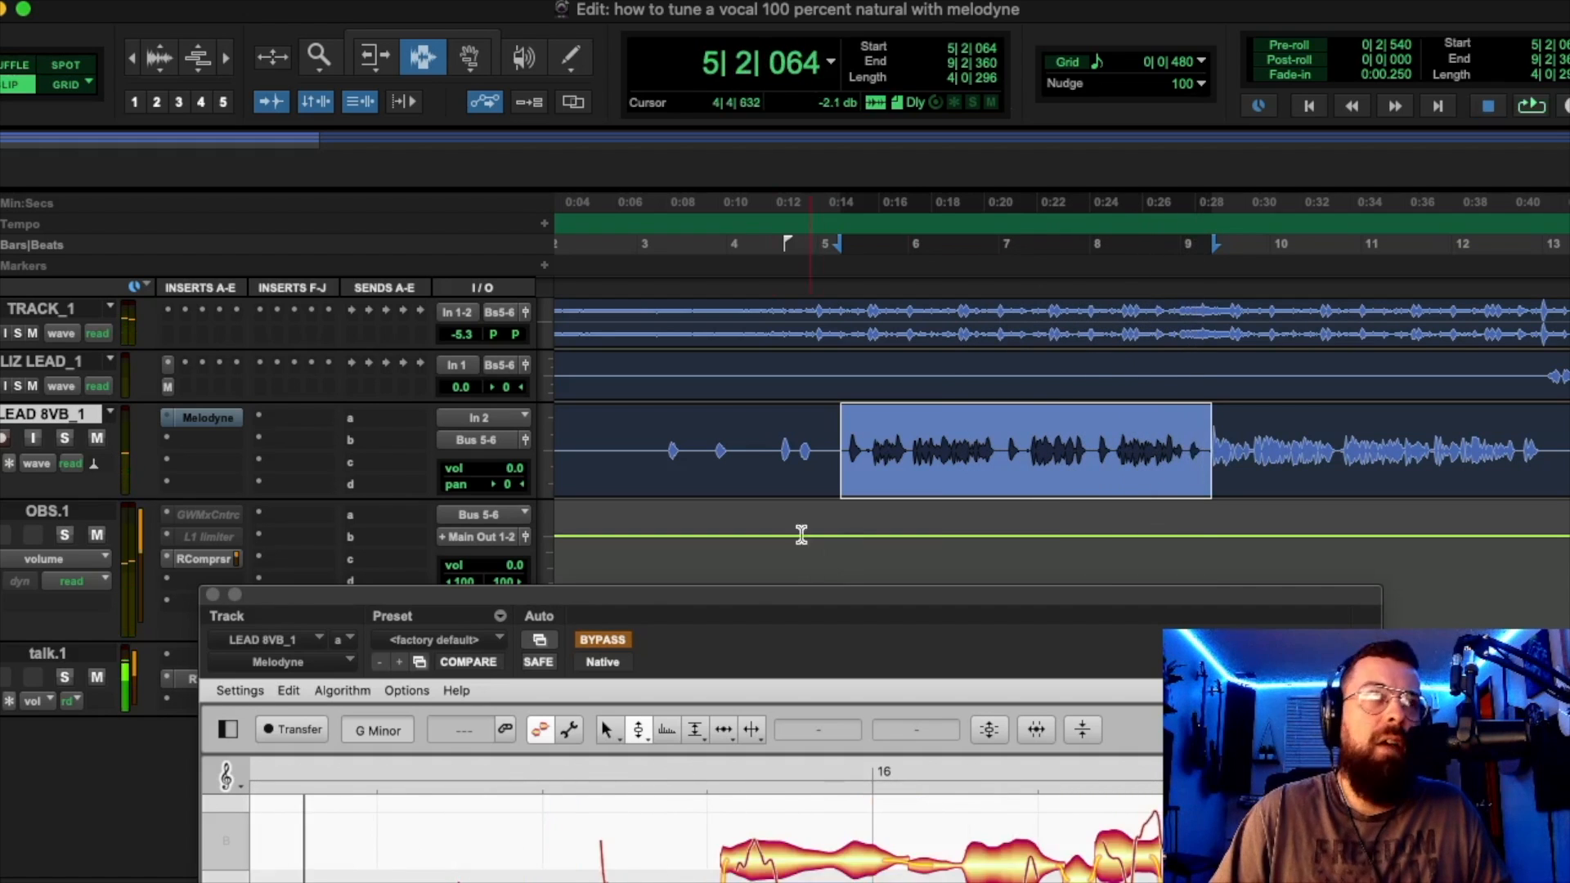
# Take Melodyne out of bypass on LEAD 8VB_1, move its window back up and close it.
pyautogui.moveTo(269, 601); pyautogui.dragTo(261, 175)
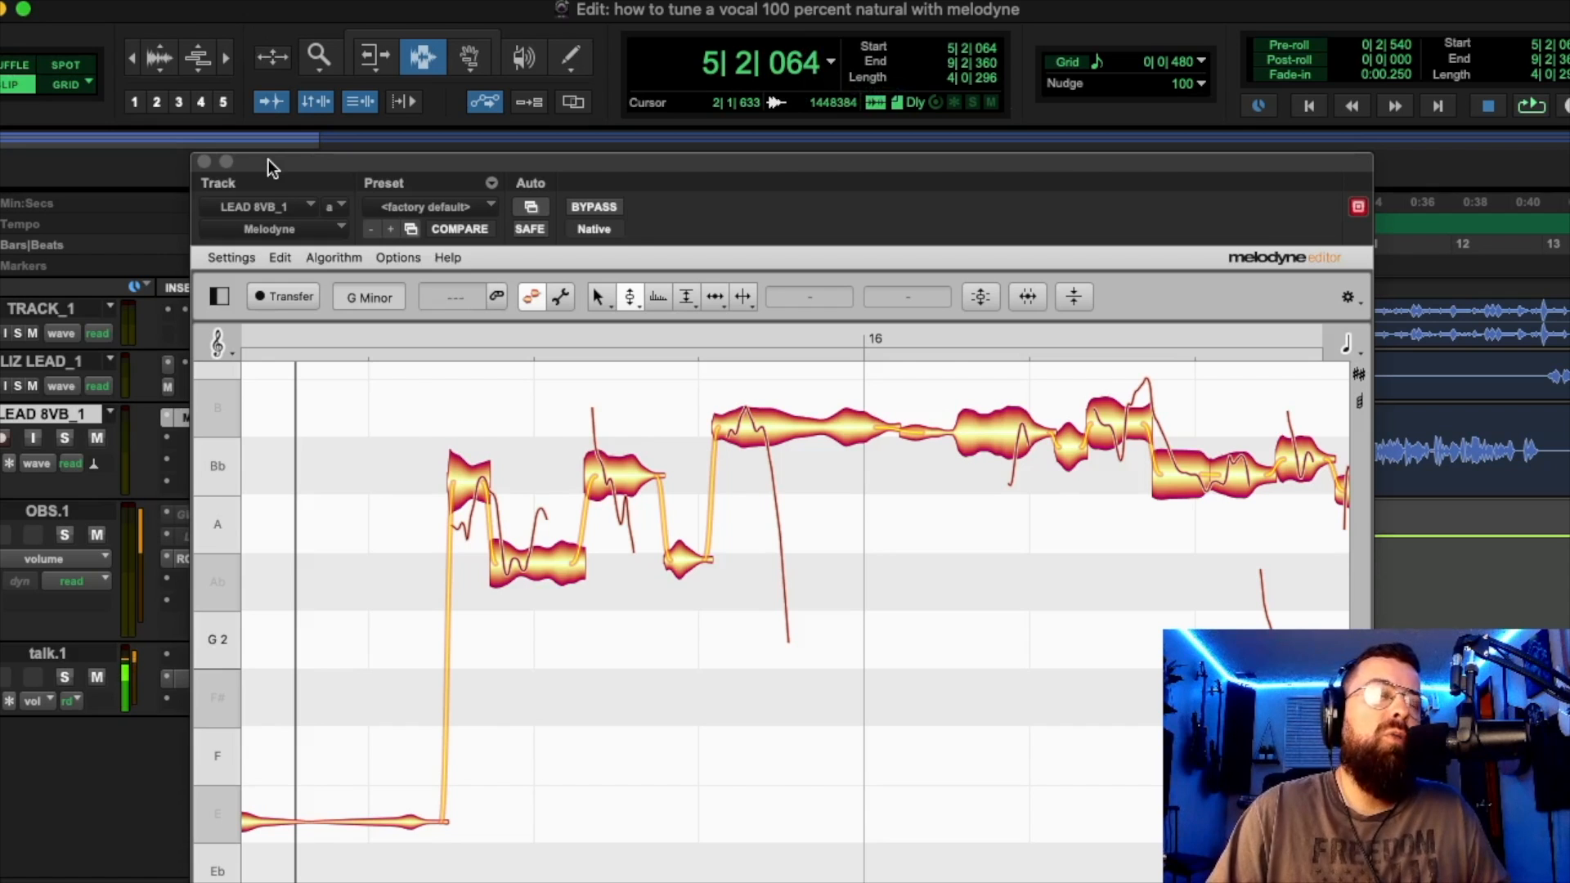
pyautogui.moveTo(255, 155); pyautogui.dragTo(180, 23)
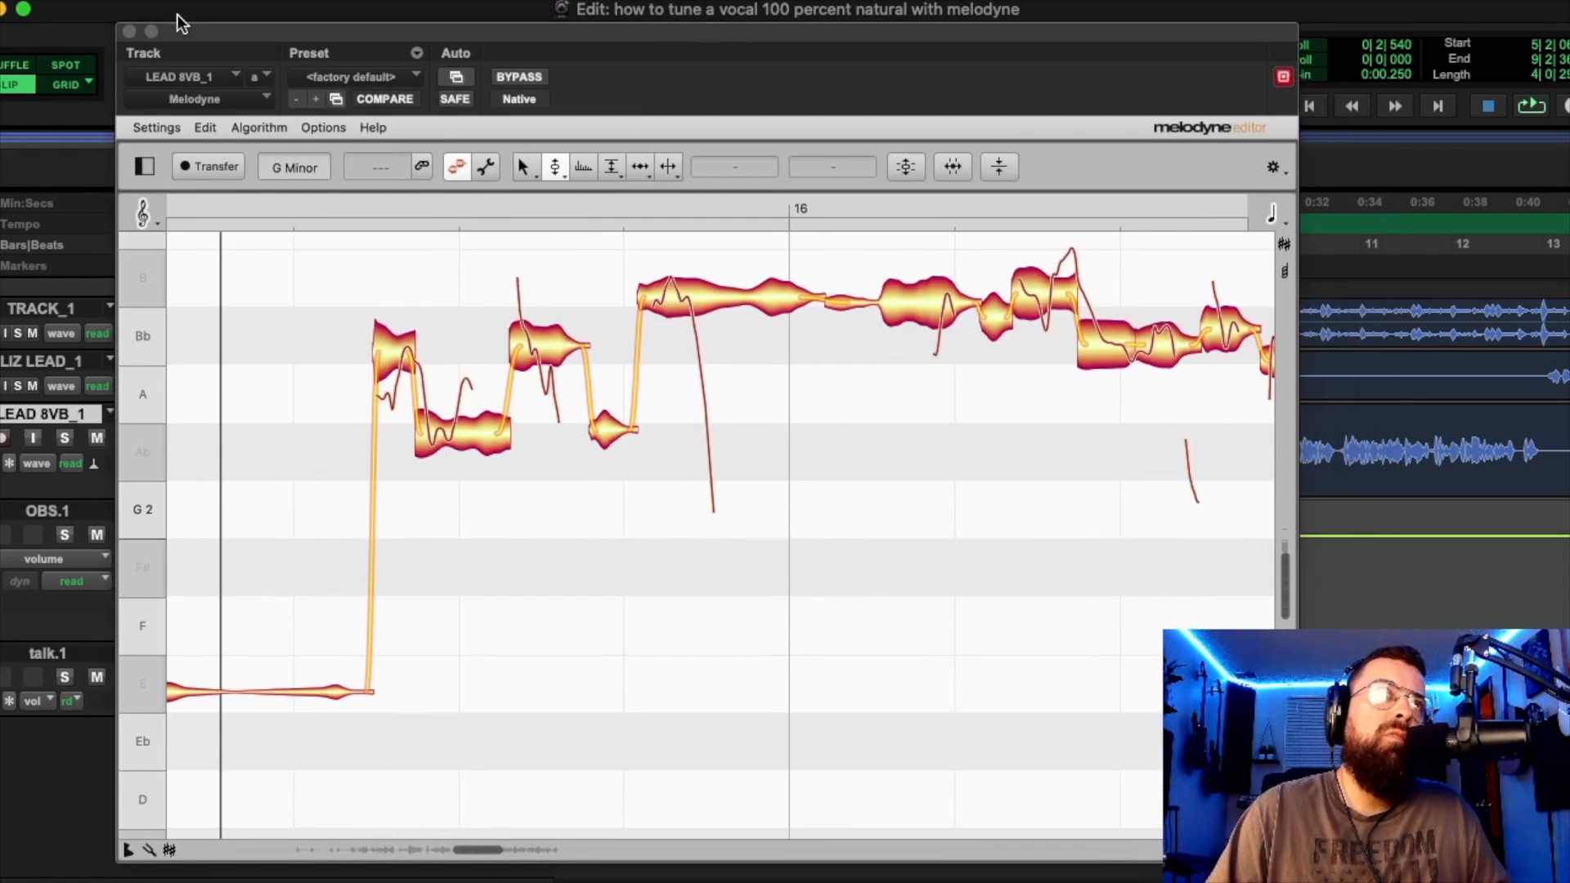
pyautogui.click(150, 32)
pyautogui.click(1017, 358)
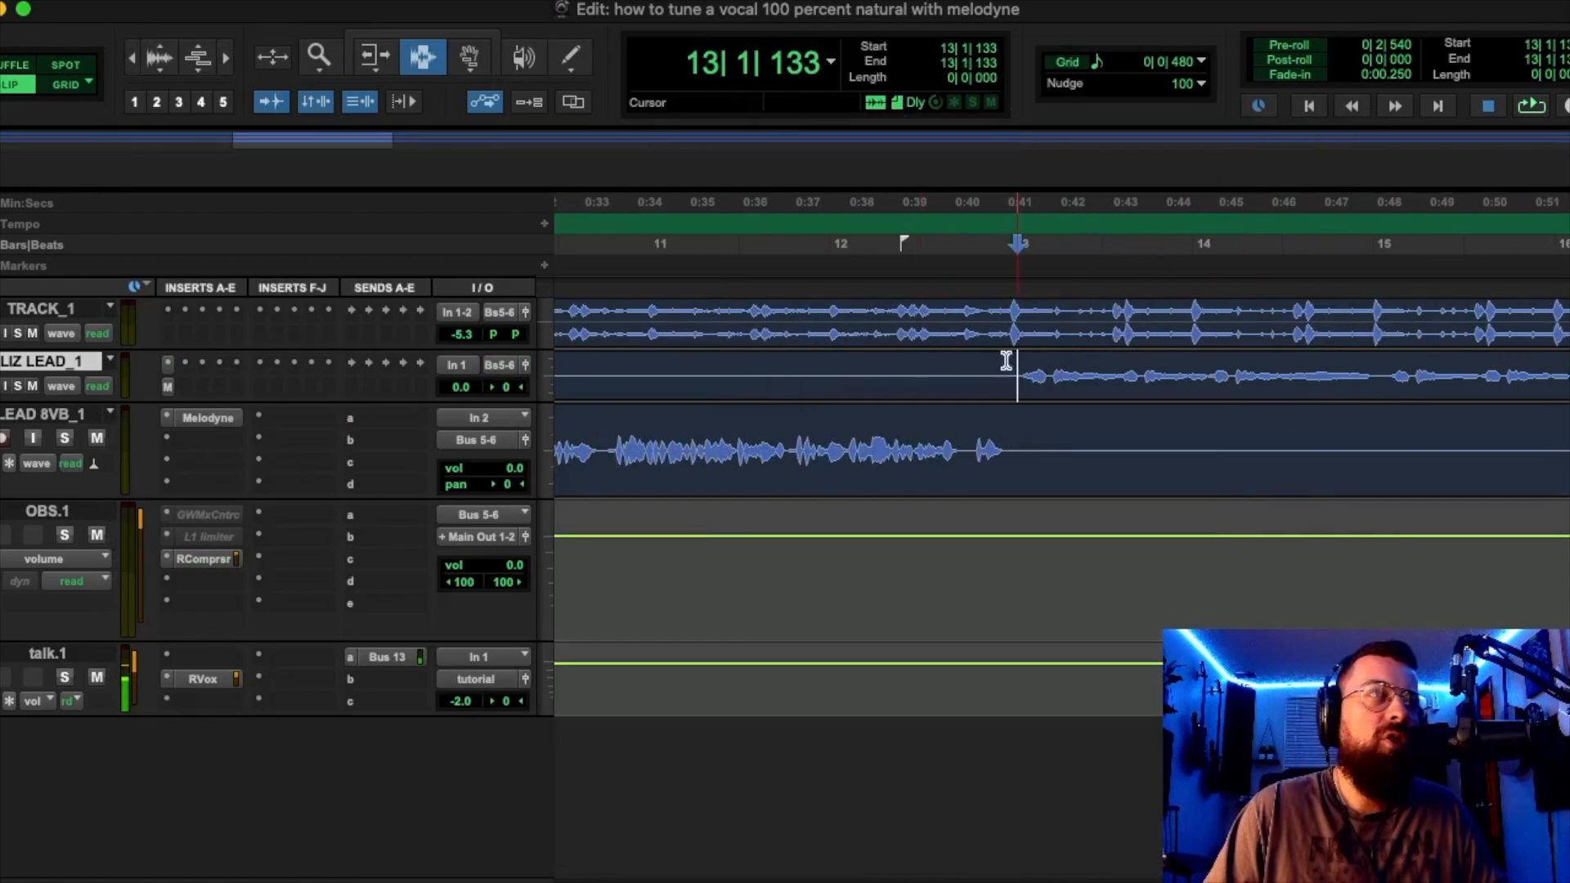
pyautogui.click(214, 419)
pyautogui.press('space')
pyautogui.moveTo(943, 20)
pyautogui.mouseDown()
pyautogui.moveTo(970, 565)
pyautogui.moveTo(945, 1)
pyautogui.mouseUp()
pyautogui.press('space')
pyautogui.click(1022, 323)
pyautogui.press('space')
pyautogui.press('space')
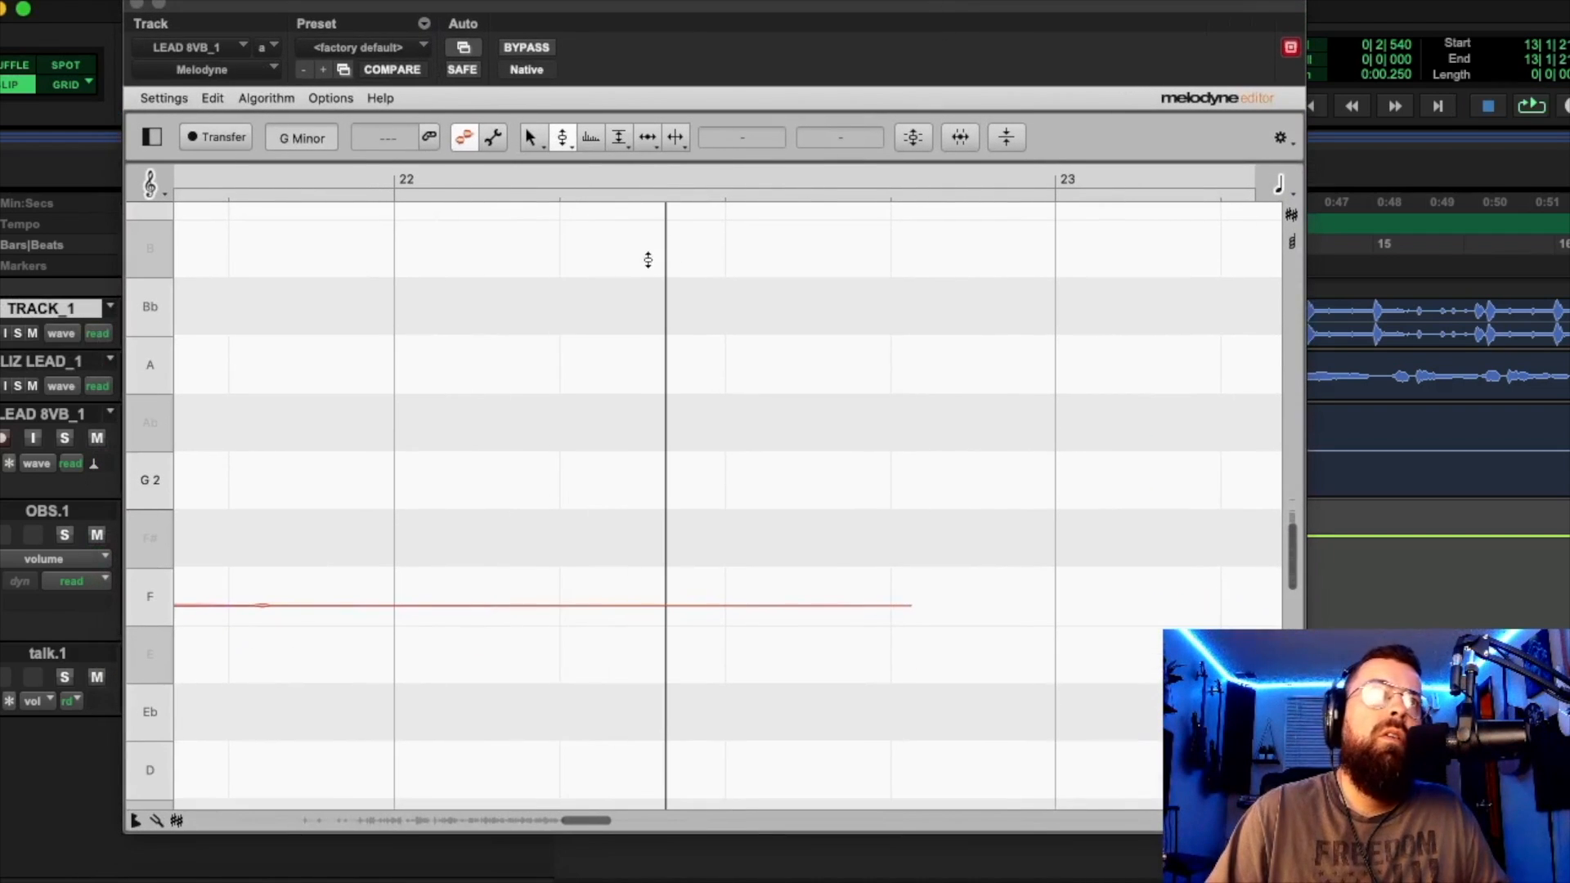
pyautogui.click(531, 139)
pyautogui.click(530, 183)
pyautogui.scroll(-5, 548, 326)
pyautogui.scroll(3, 736, 350)
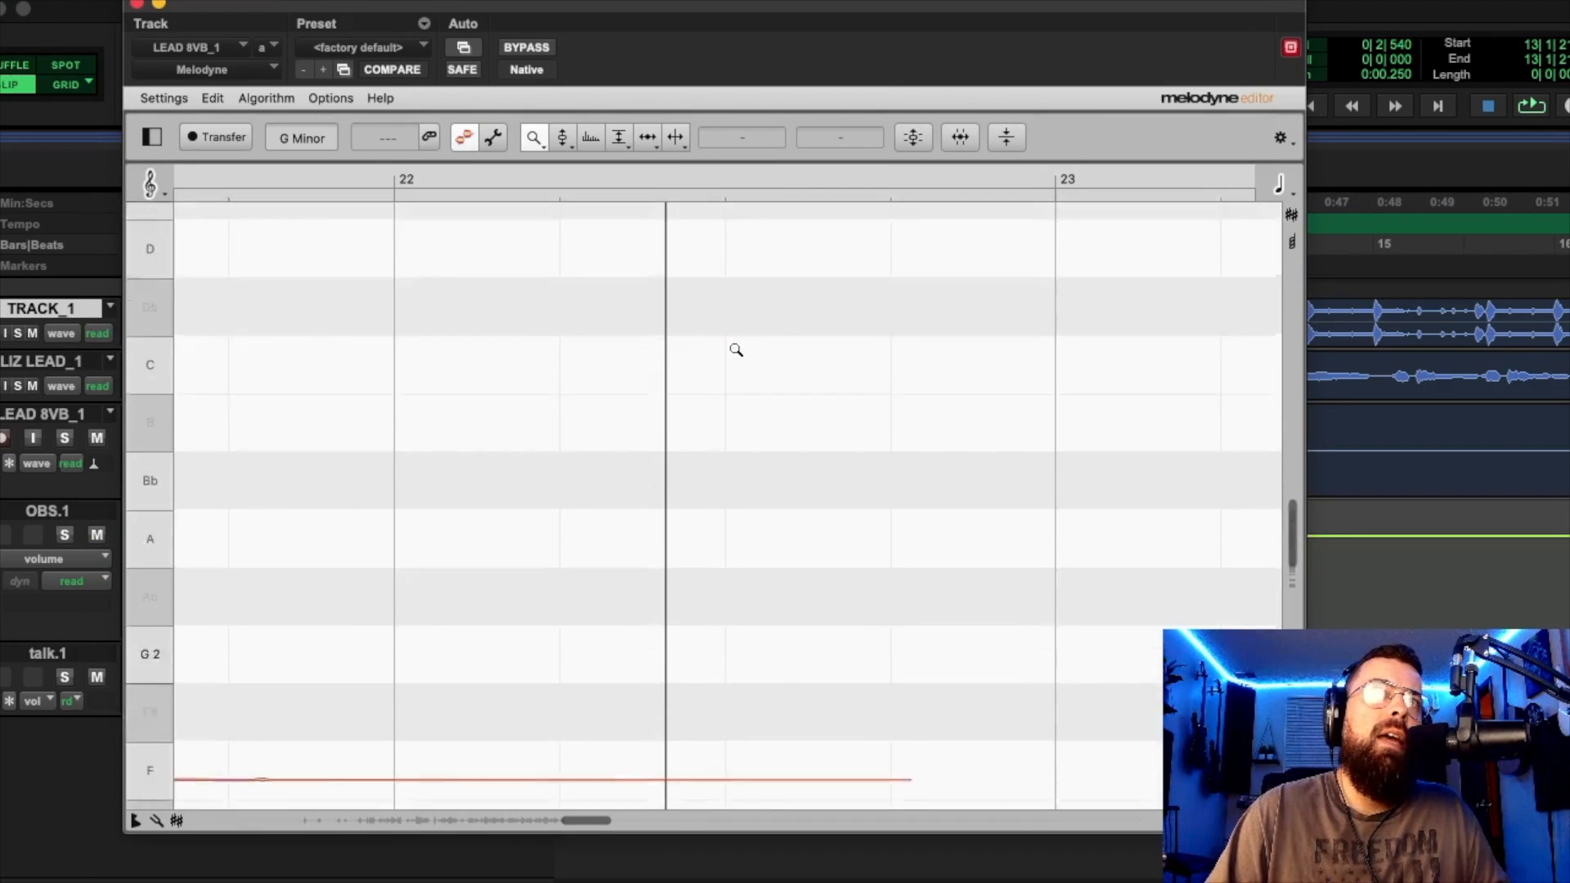
pyautogui.scroll(-3, 703, 339)
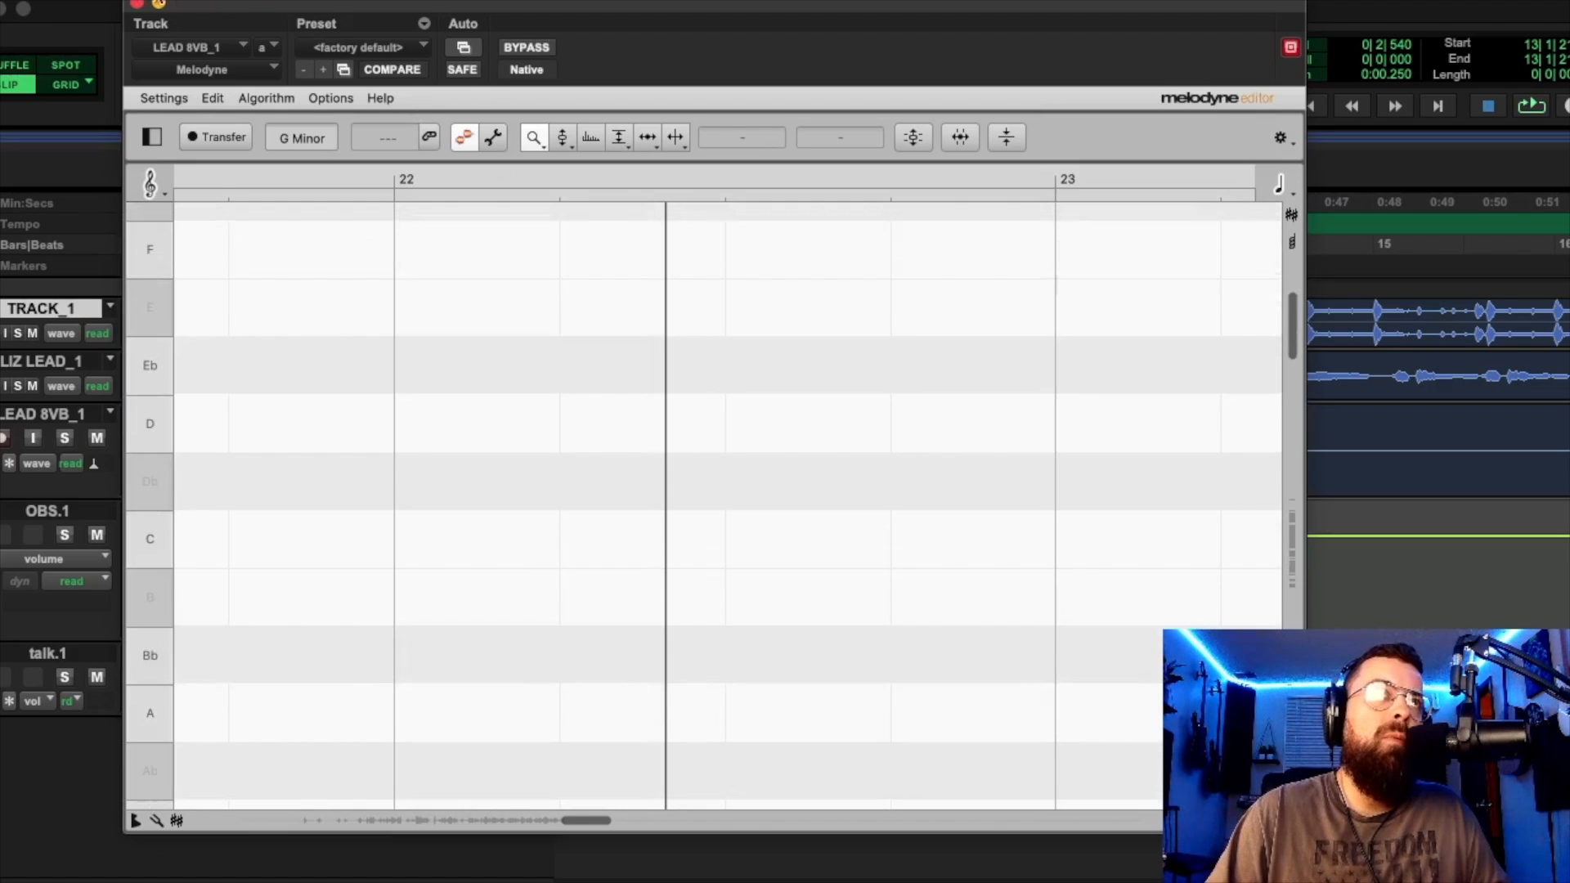
pyautogui.click(136, 4)
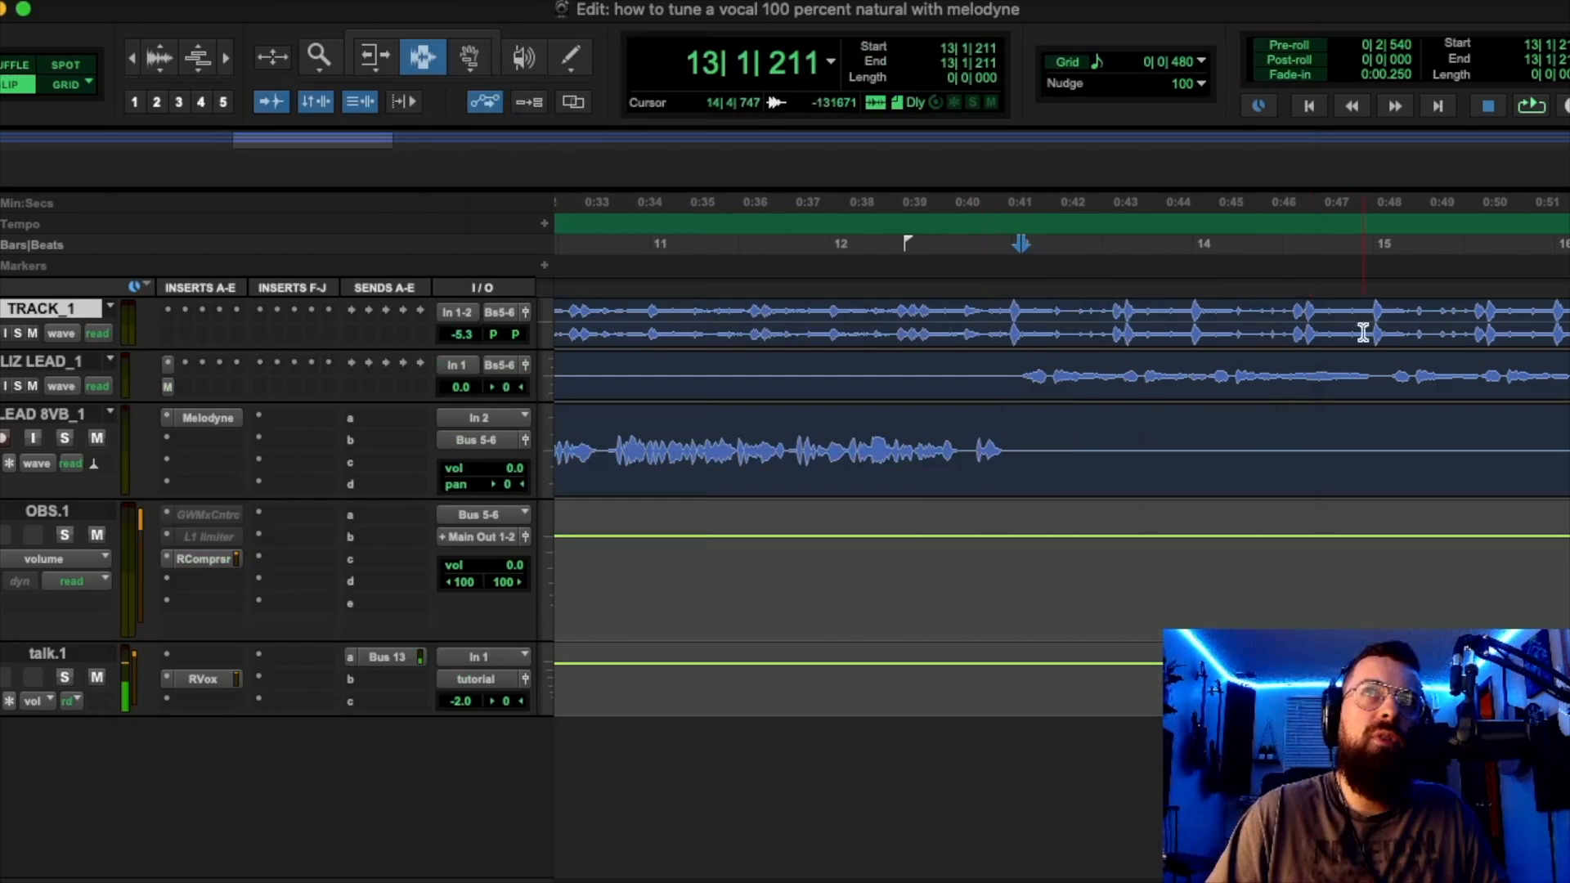
# Place the playback start on LIZ LEAD_1 just before its first phrase, at 12|4|833.
pyautogui.click(1002, 371)
pyautogui.click(1005, 370)
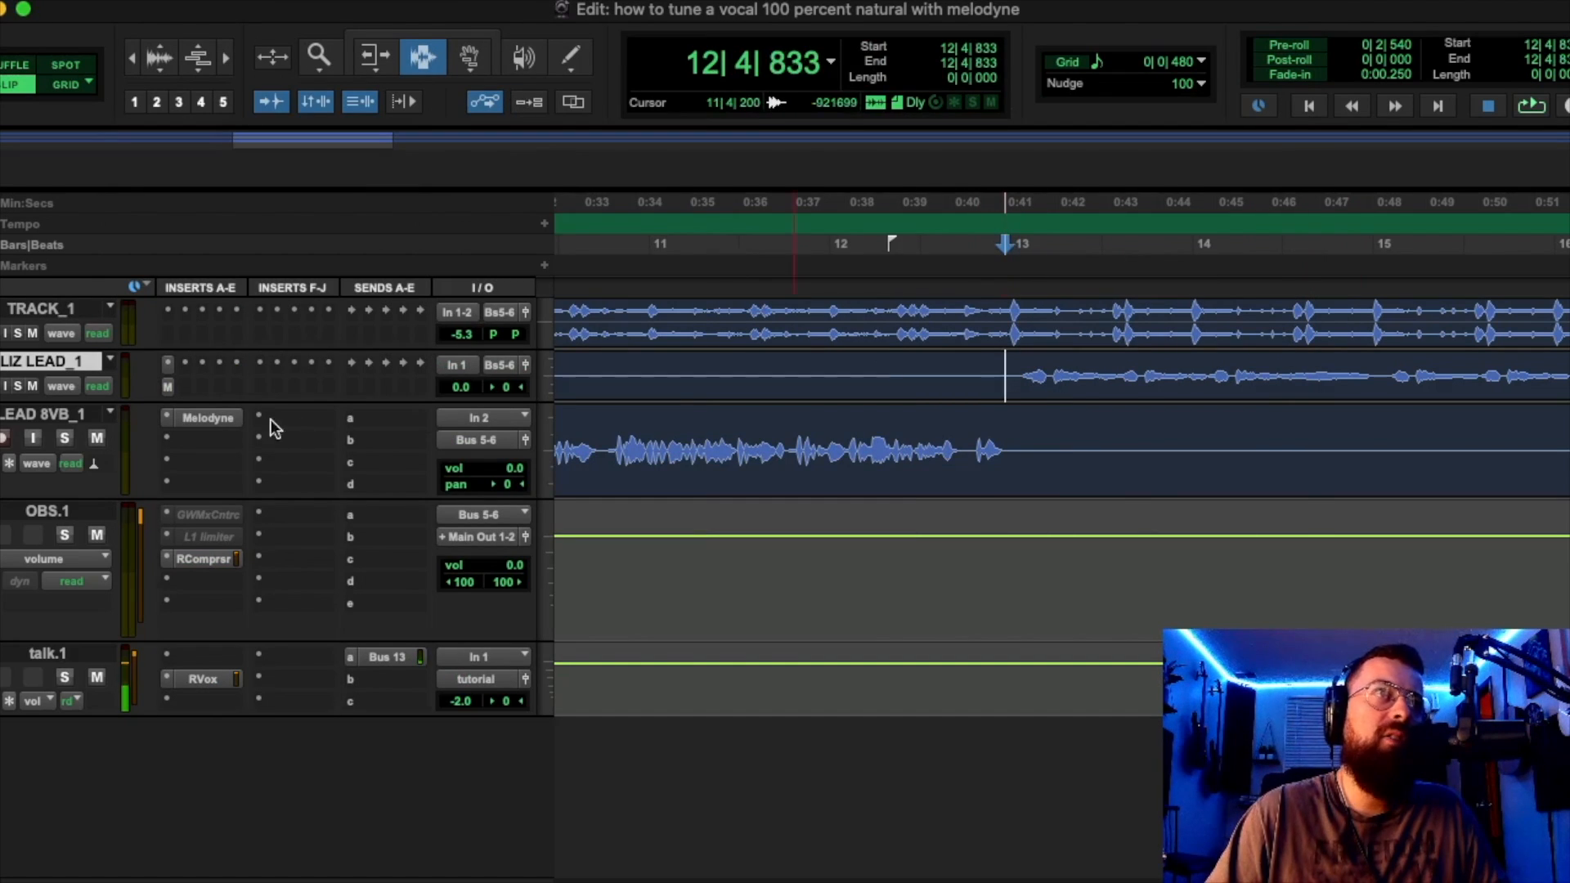
pyautogui.click(221, 424)
pyautogui.press('space')
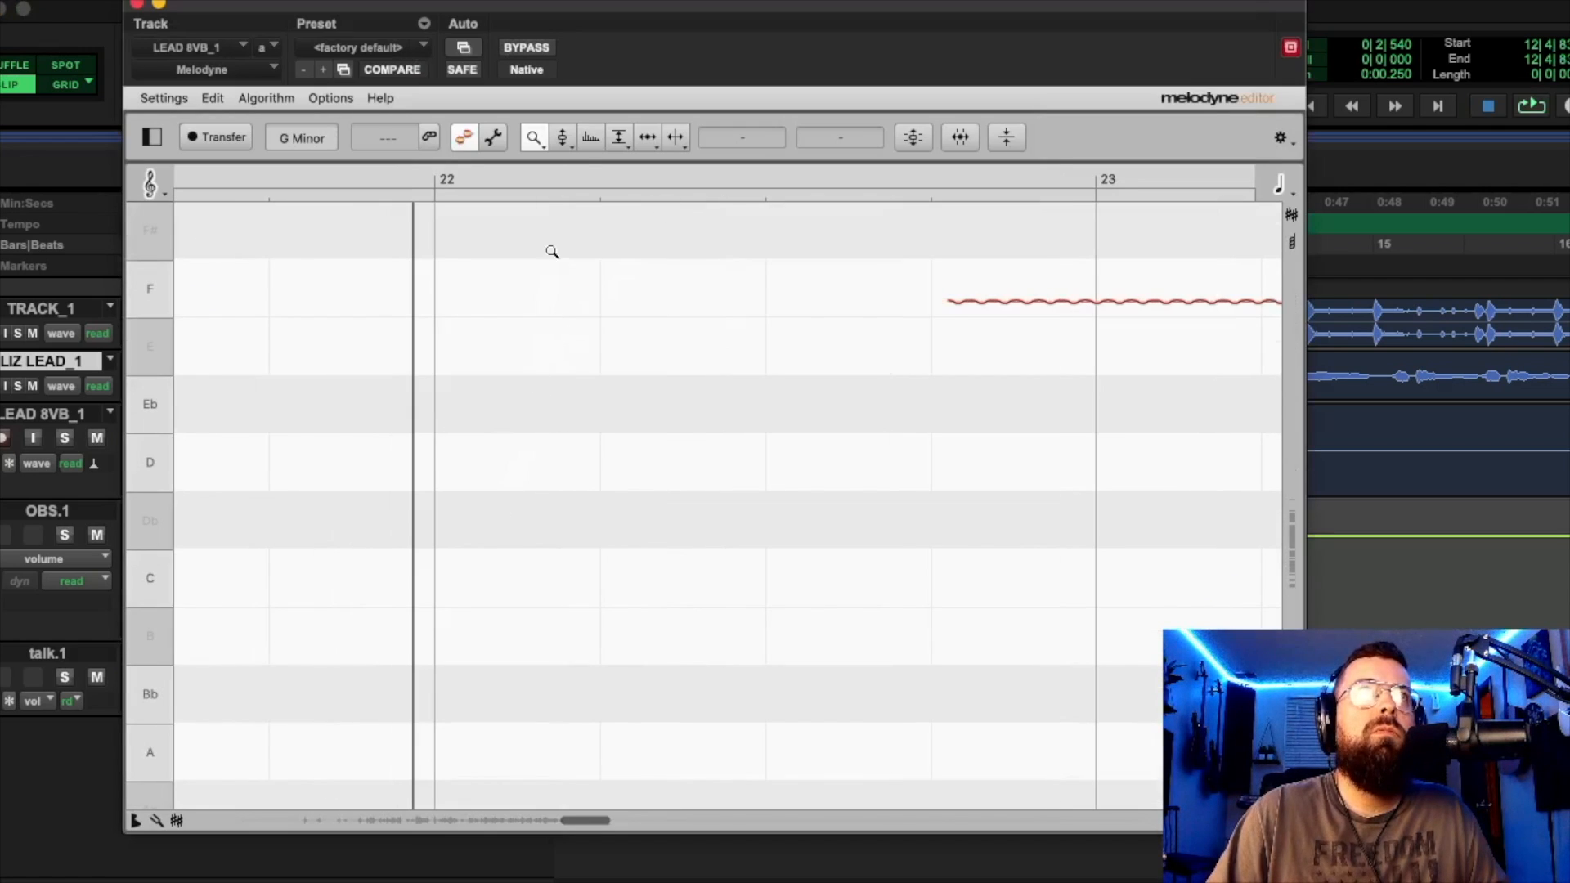
pyautogui.click(568, 136)
pyautogui.press('space')
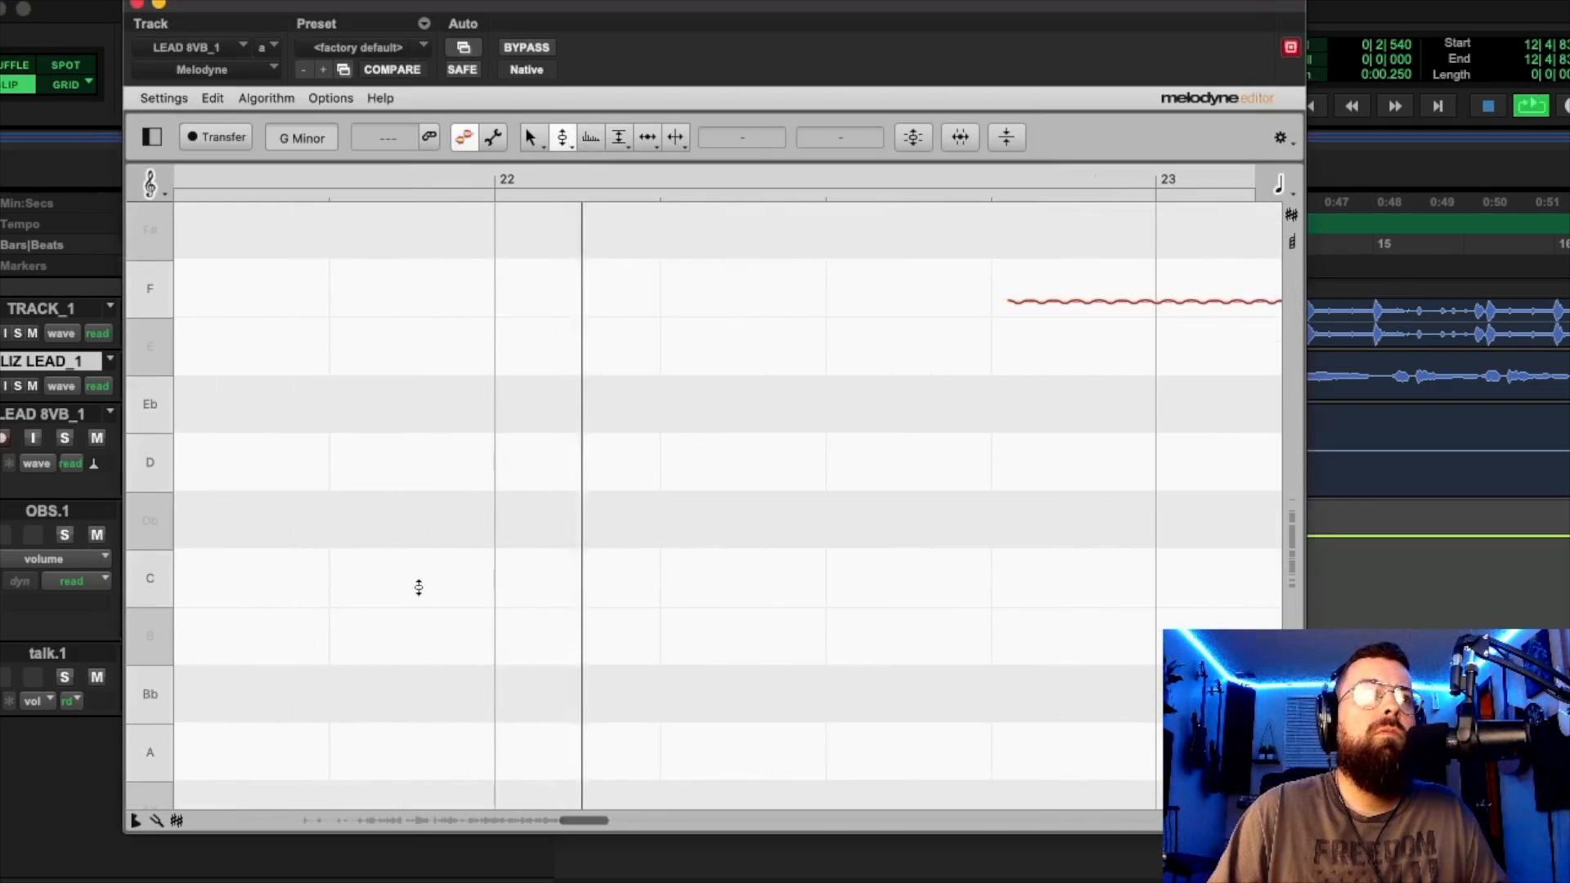
pyautogui.moveTo(1287, 519); pyautogui.dragTo(1295, 384)
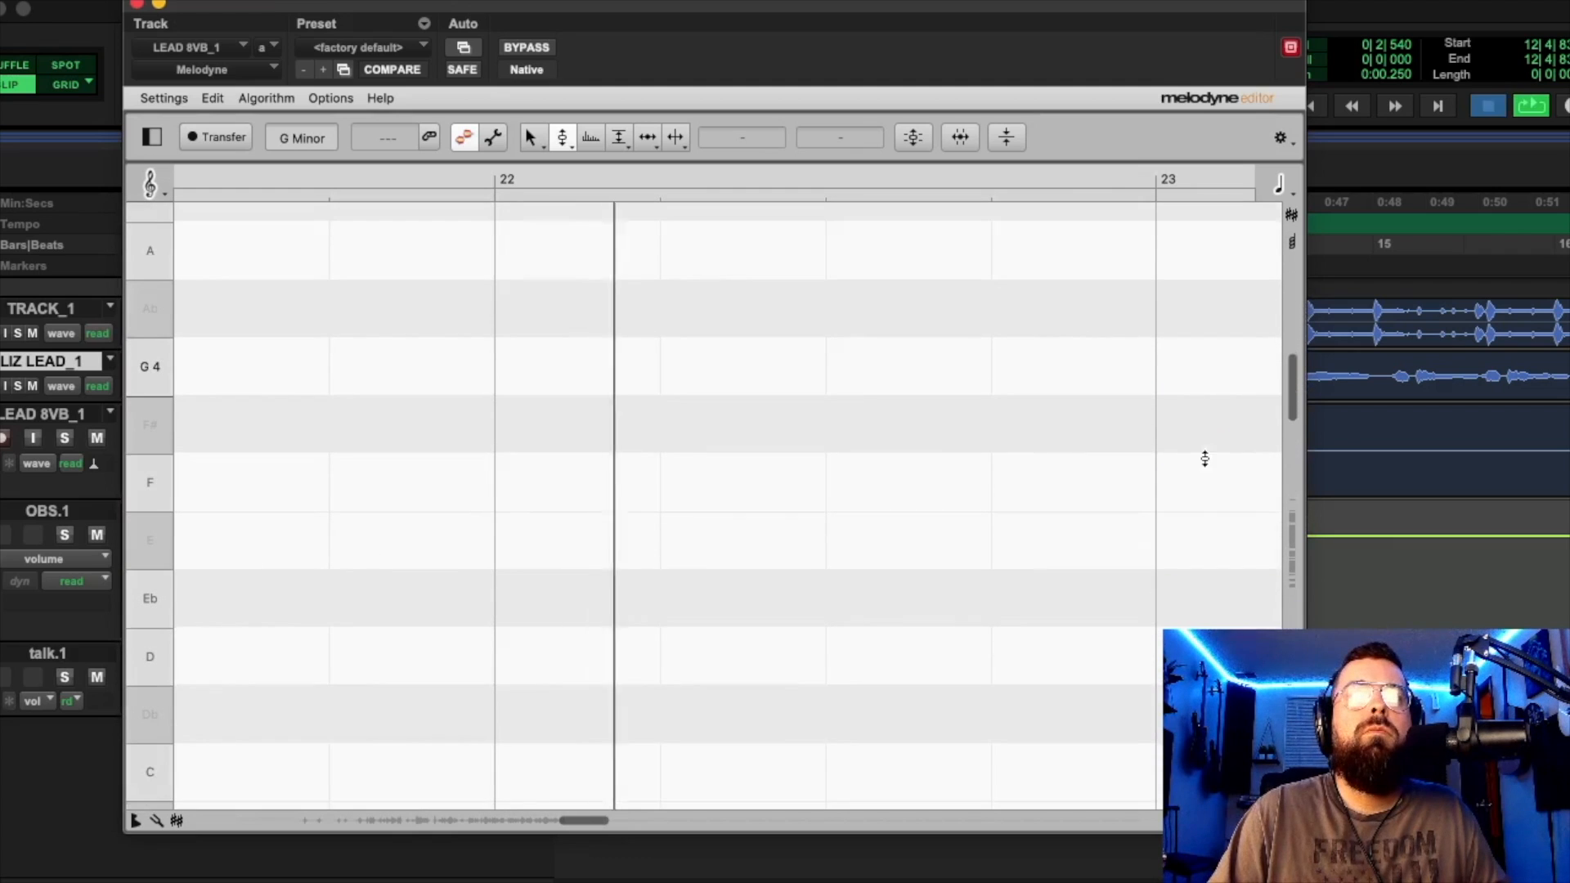
pyautogui.moveTo(581, 821); pyautogui.dragTo(446, 803)
pyautogui.click(137, 5)
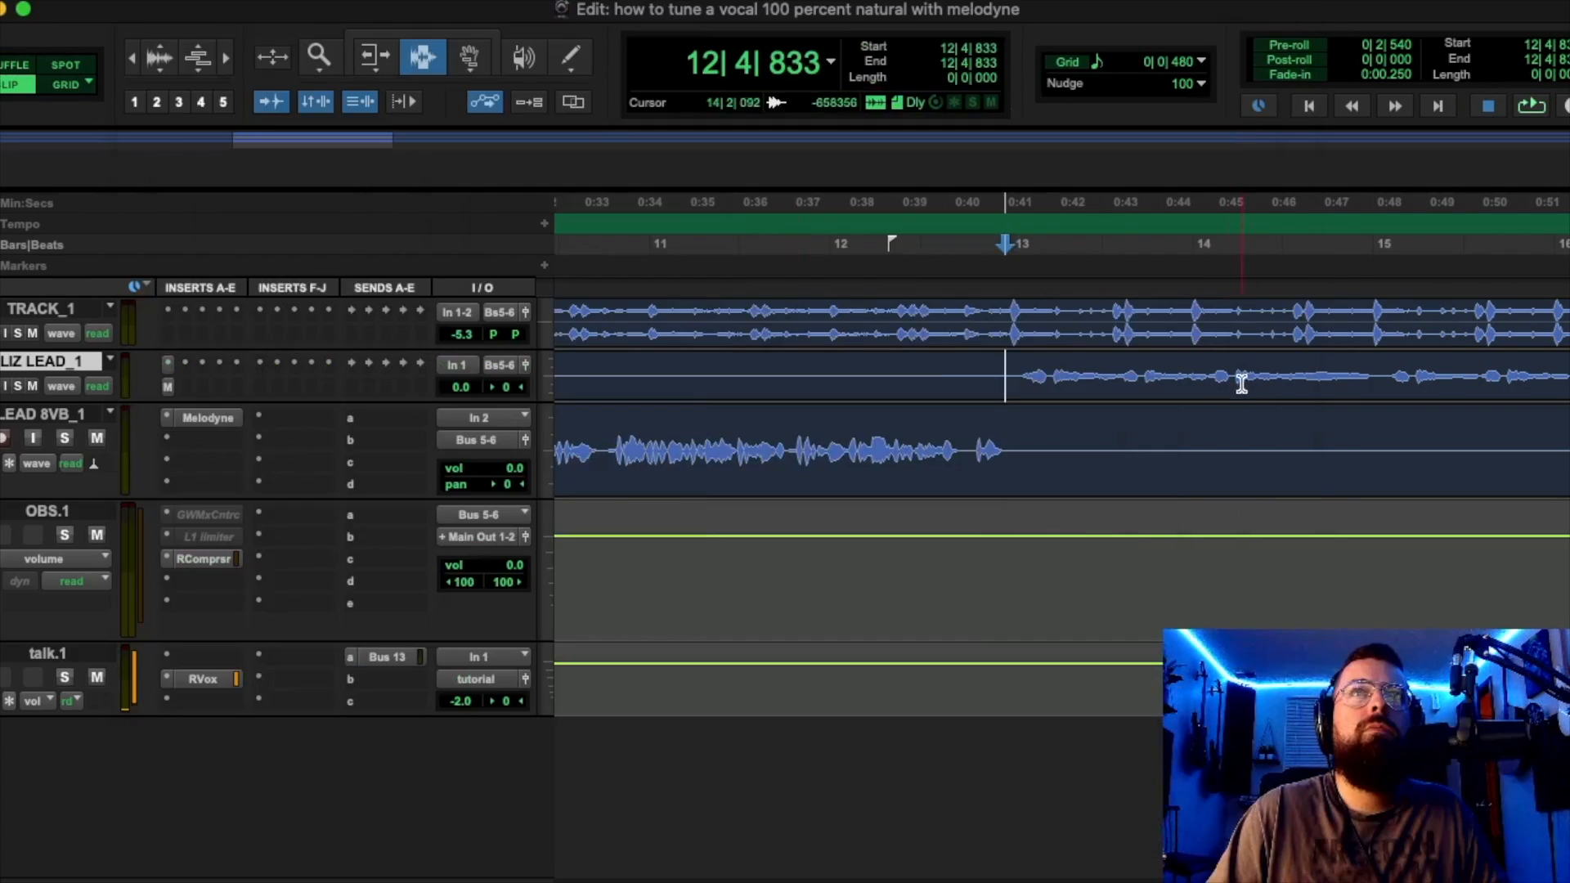
# Enlarge the LIZ LEAD_1 track, open its Melodyne insert and play from 12|4|833 to bring up the vocal's notes.
pyautogui.moveTo(72, 399); pyautogui.dragTo(74, 493)
pyautogui.click(207, 365)
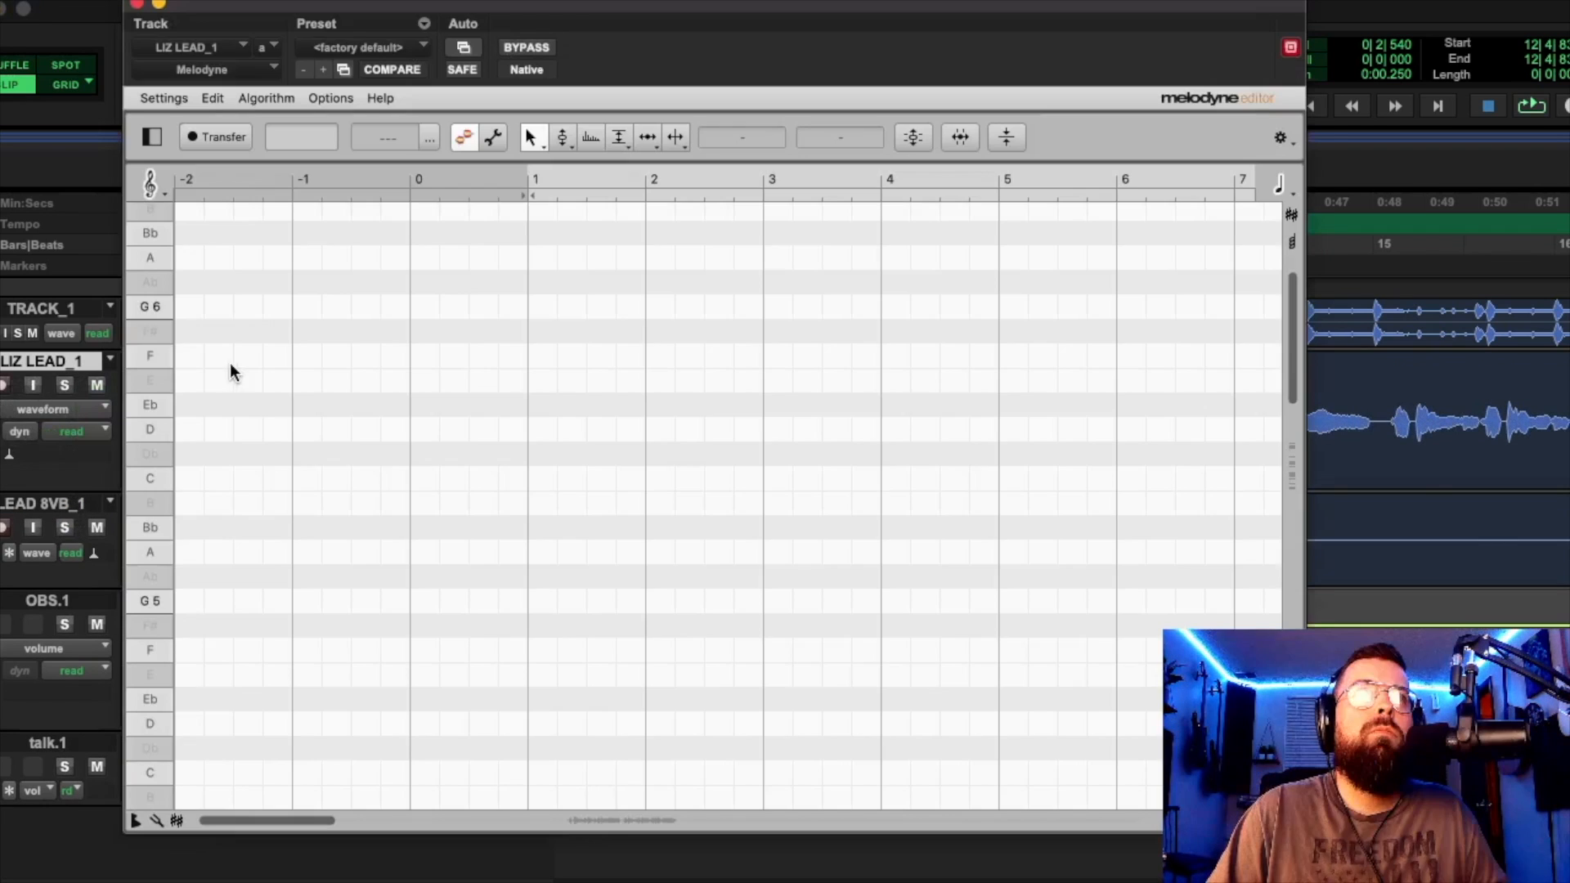
pyautogui.press('space')
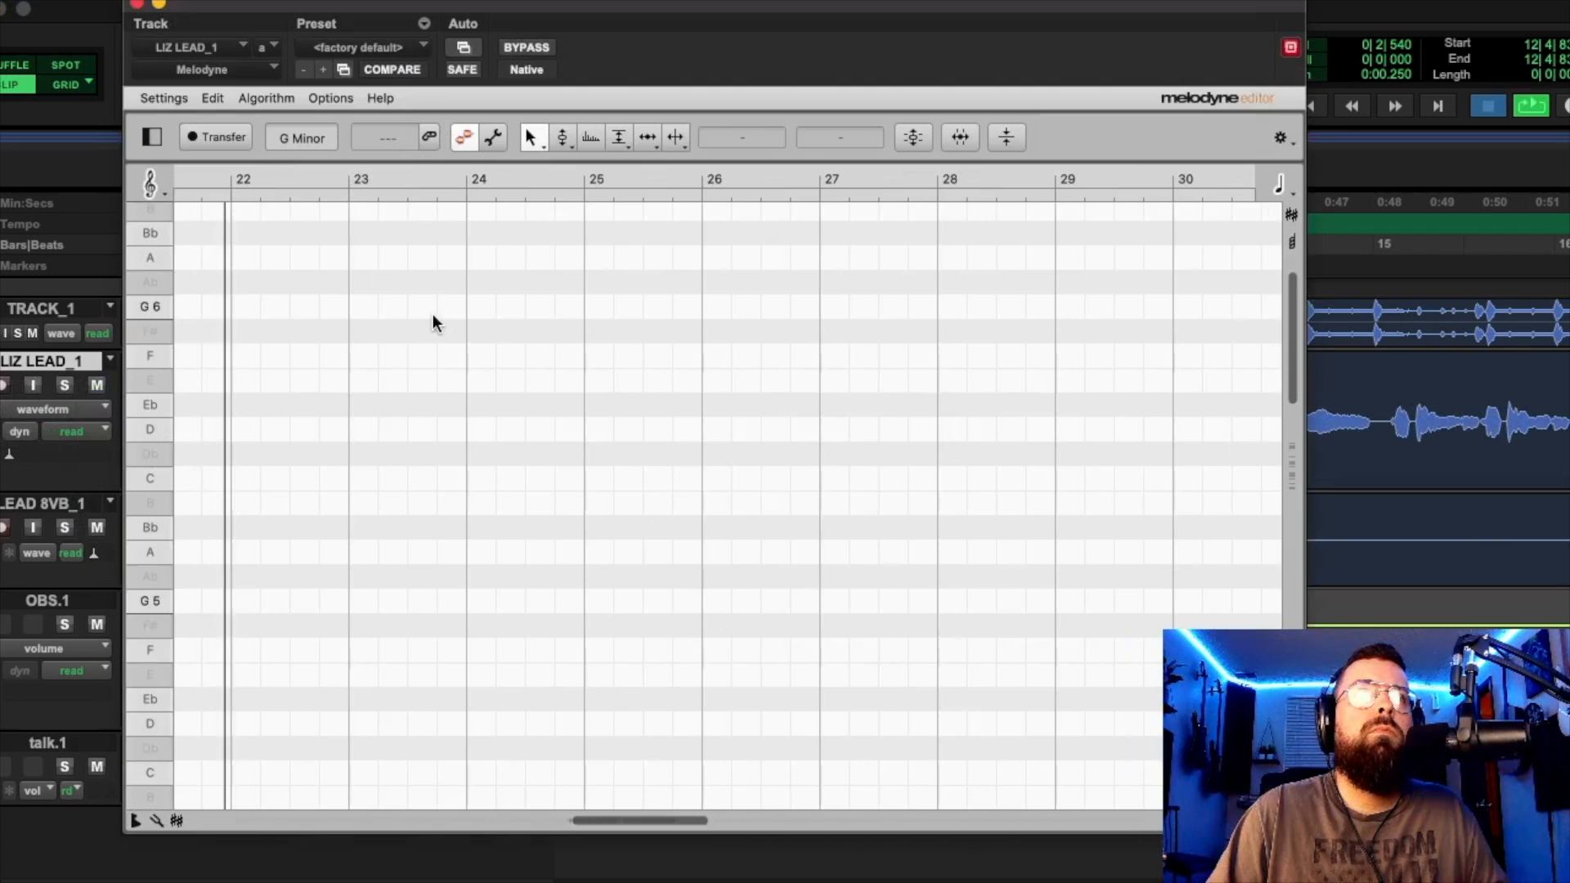
pyautogui.press('space')
pyautogui.scroll(-10, 425, 374)
pyautogui.scroll(6, 492, 386)
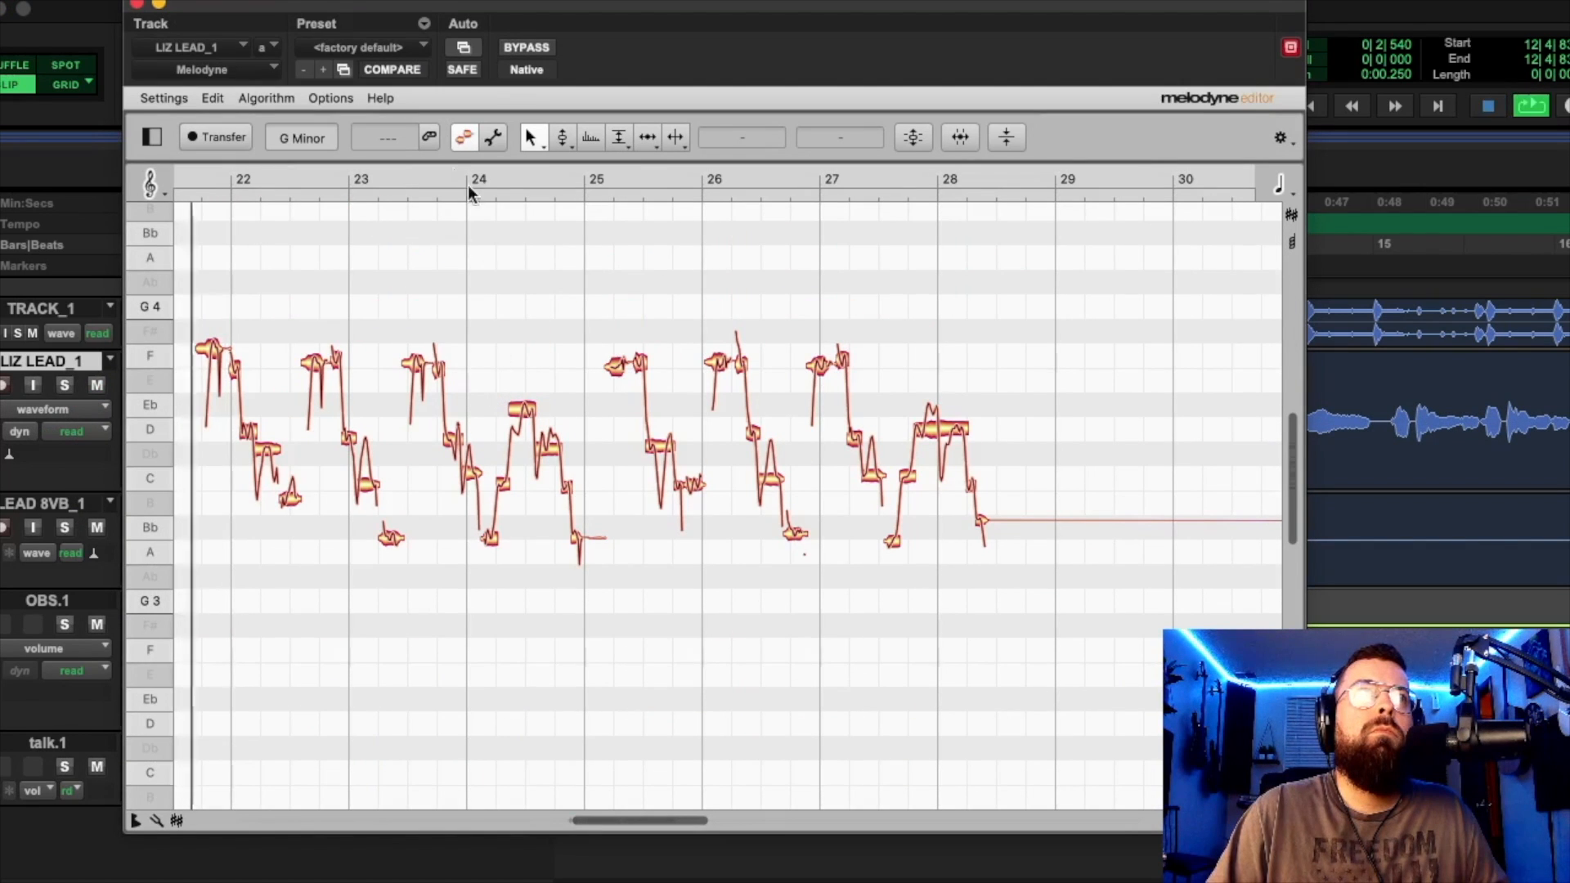
# Set the first LIZ LEAD_1 note, just before bar 22, to F 4 at +2 ct with the Pitch Tool and play the phrase.
pyautogui.click(538, 133)
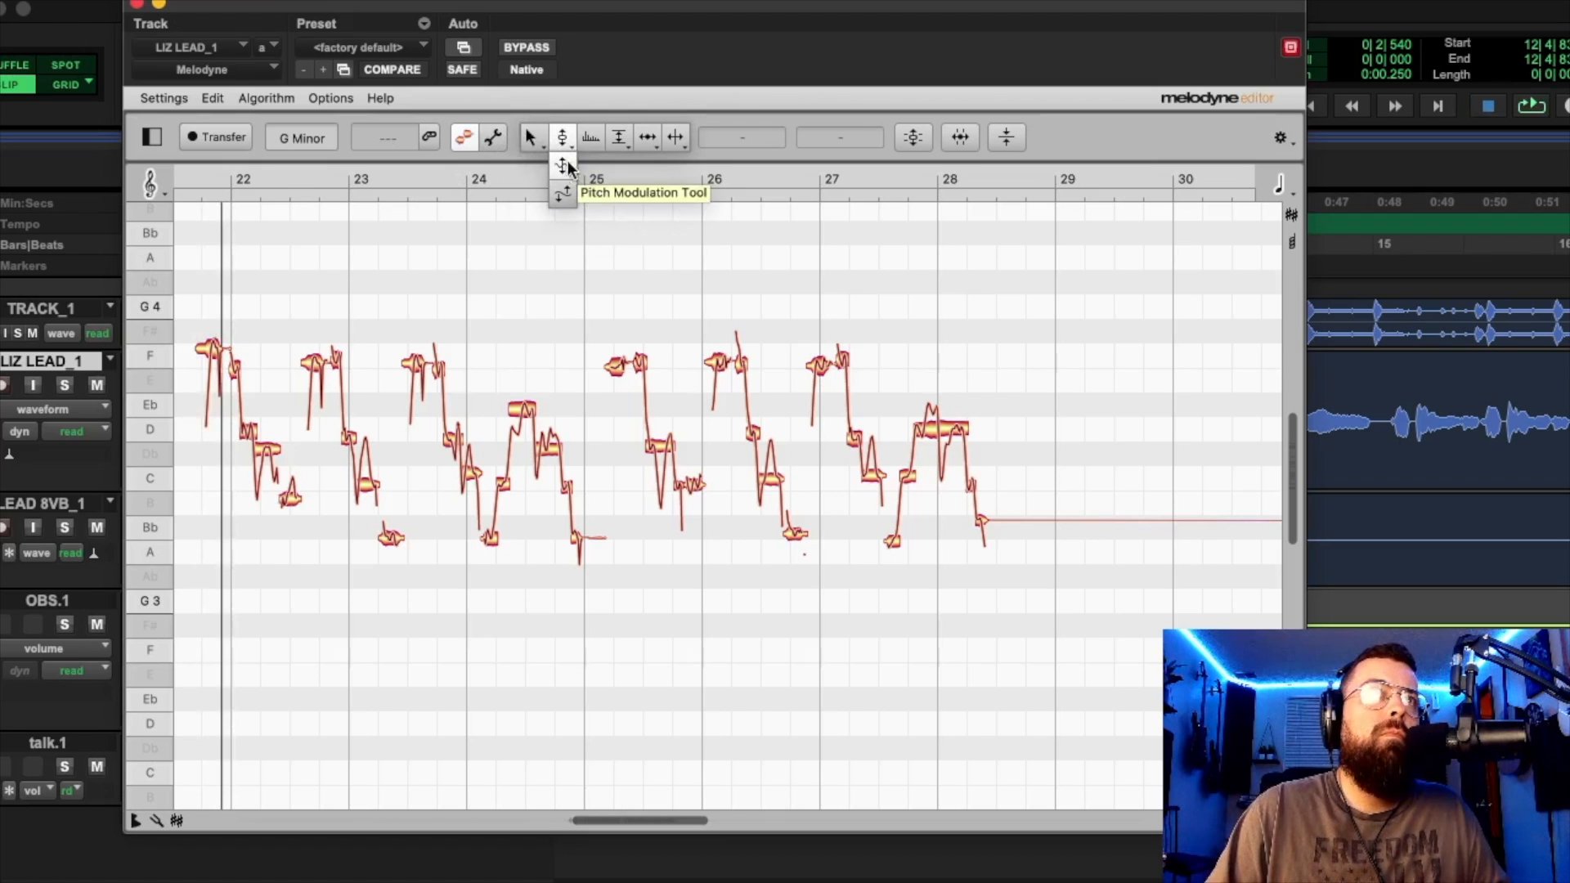
pyautogui.click(563, 139)
pyautogui.click(522, 136)
pyautogui.click(526, 193)
pyautogui.moveTo(215, 319); pyautogui.dragTo(452, 459)
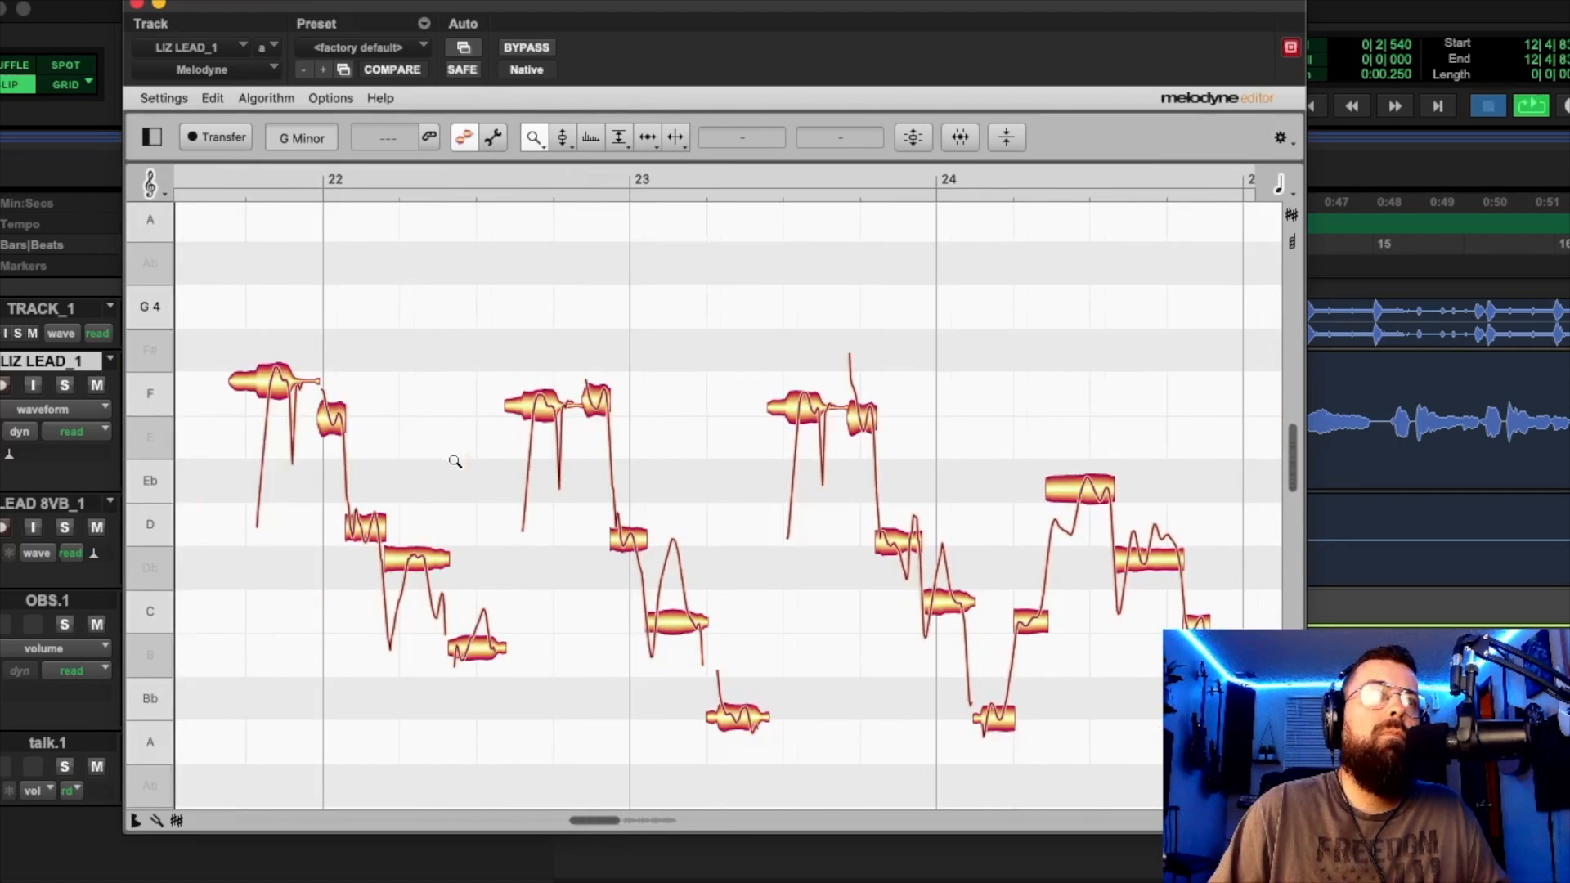
pyautogui.click(563, 138)
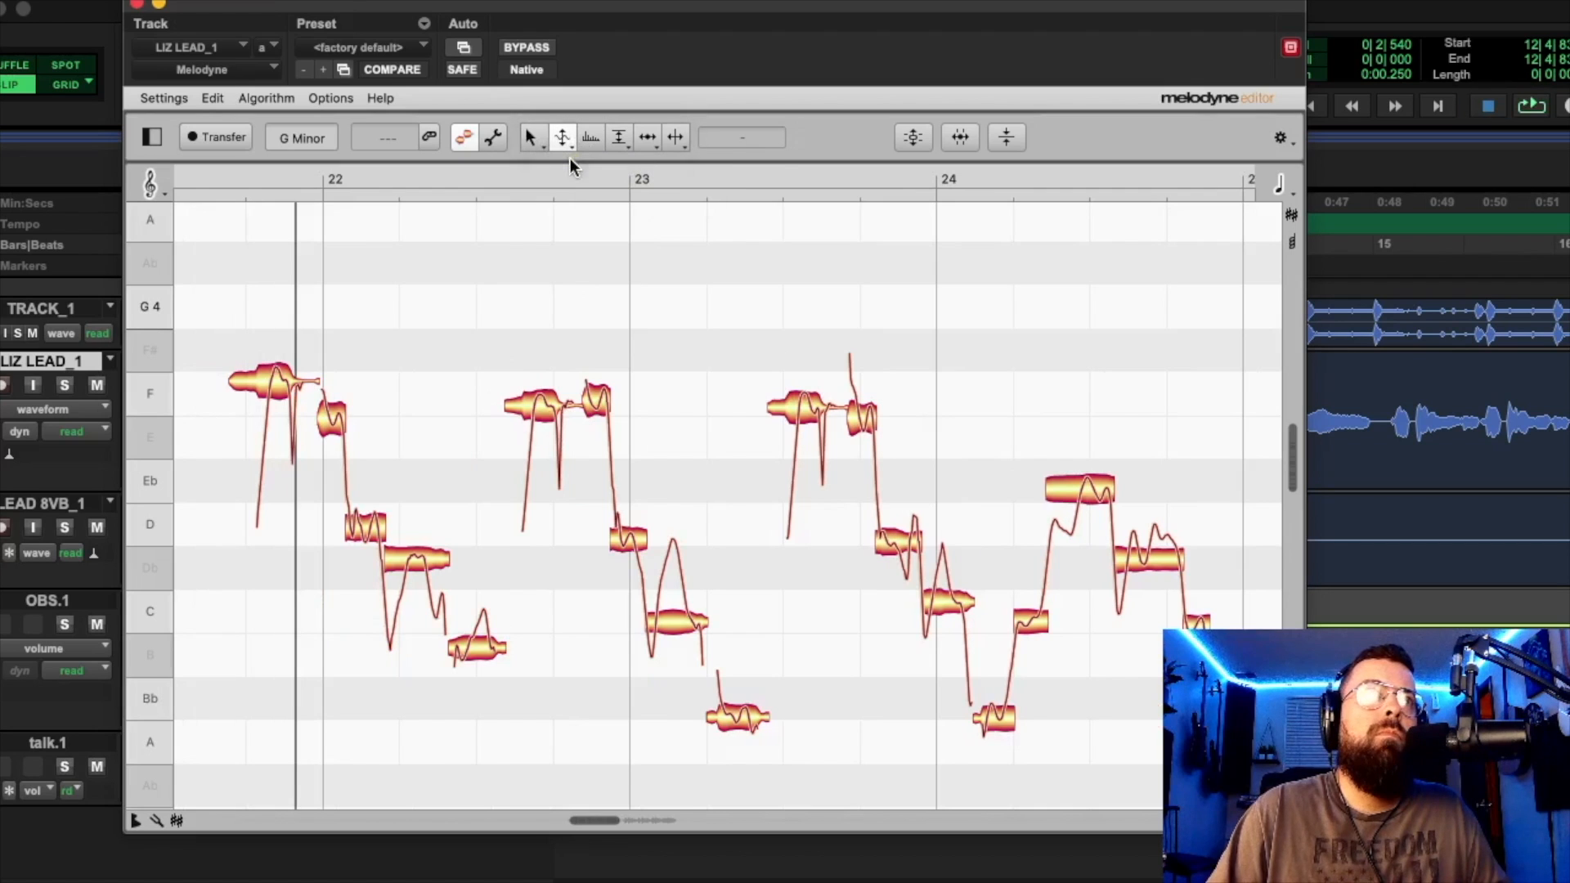
pyautogui.press('space')
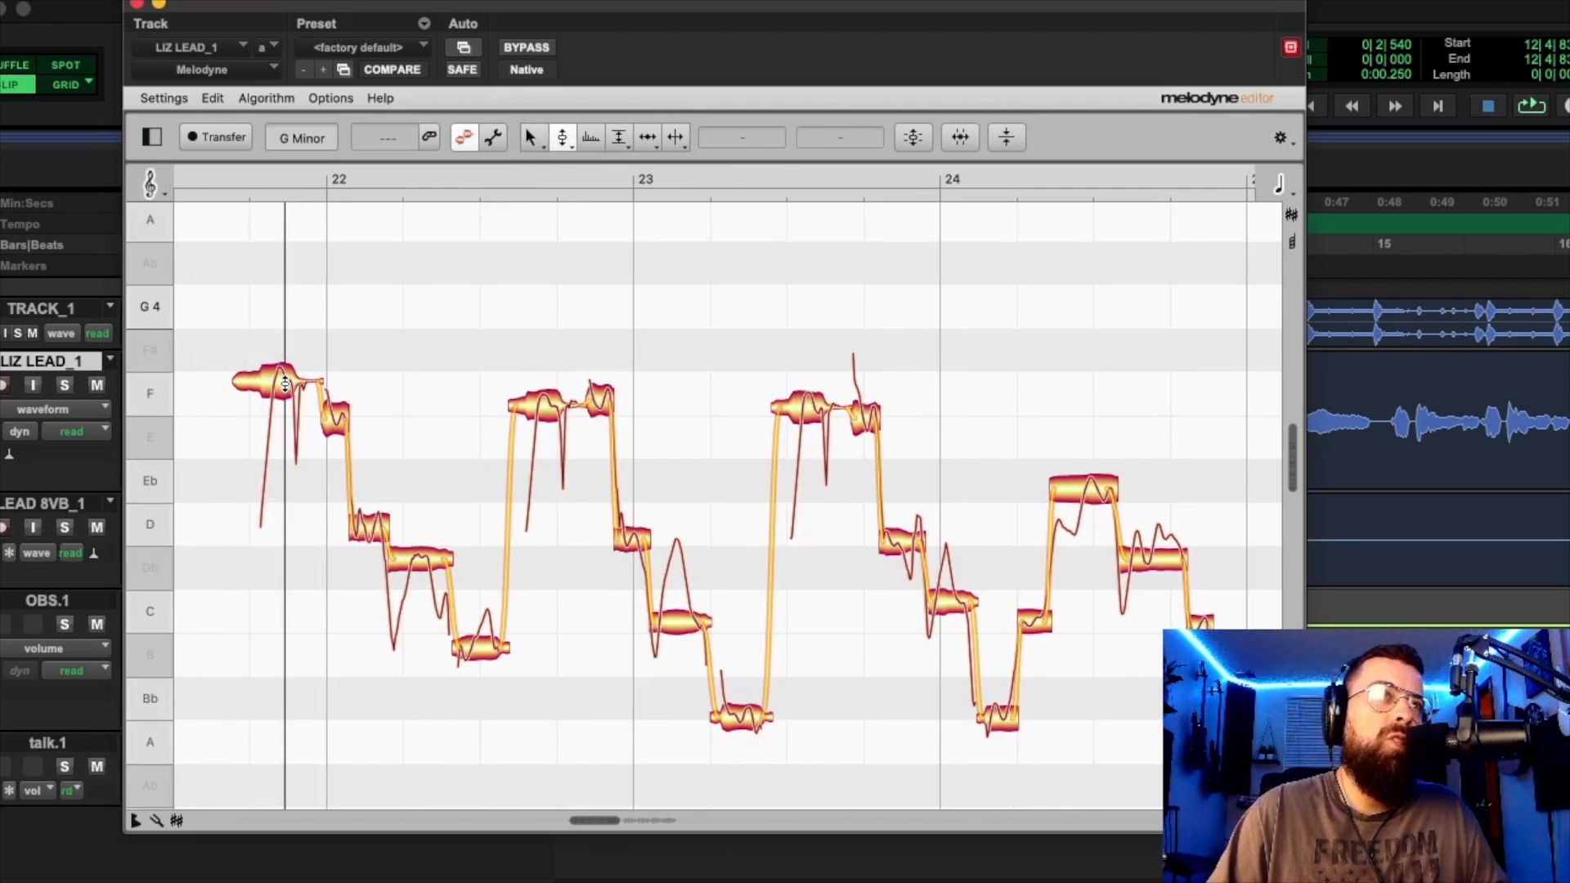
pyautogui.moveTo(283, 381); pyautogui.dragTo(282, 392)
pyautogui.press('space')
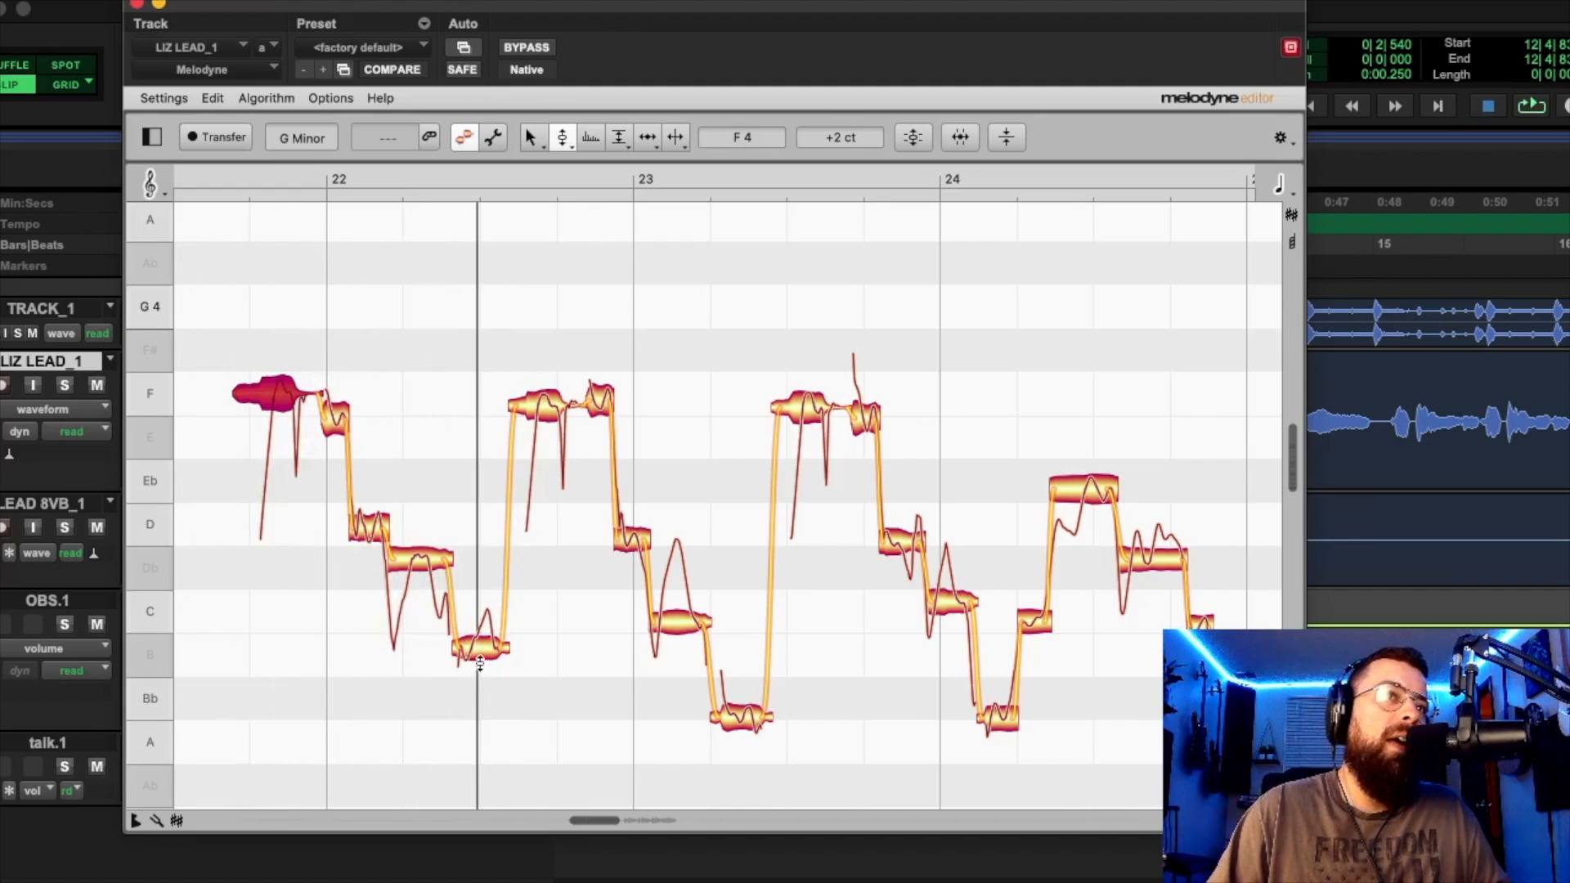
# Split the last note of the bar 22 phrase into three around its pitch peak and set the pieces to C 4, the peak piece at +4 ct.
pyautogui.rightClick(477, 650)
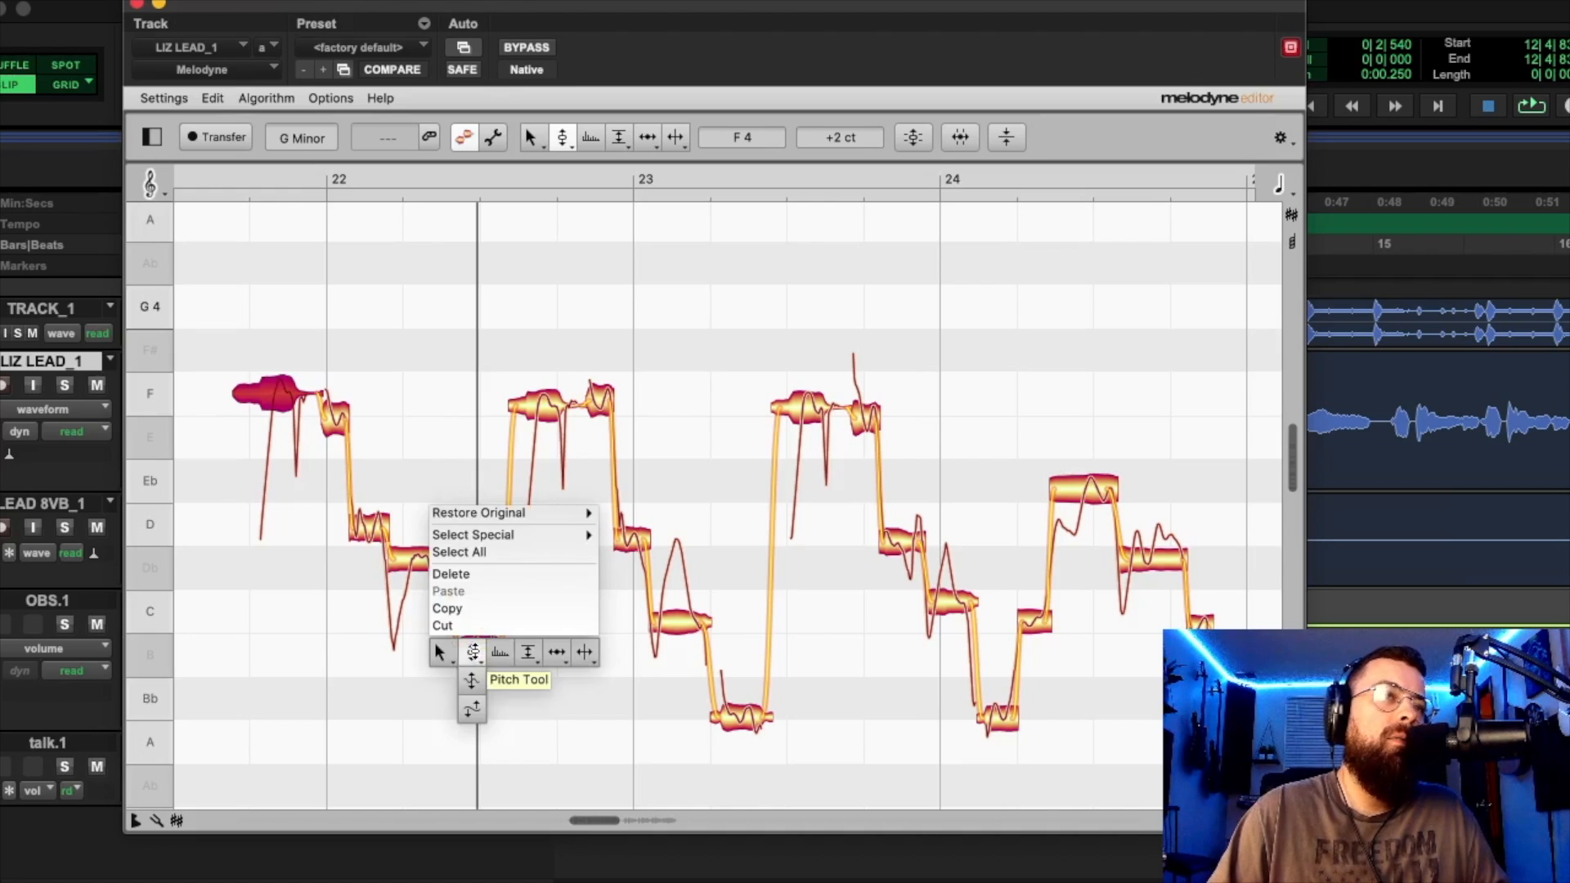
pyautogui.click(582, 656)
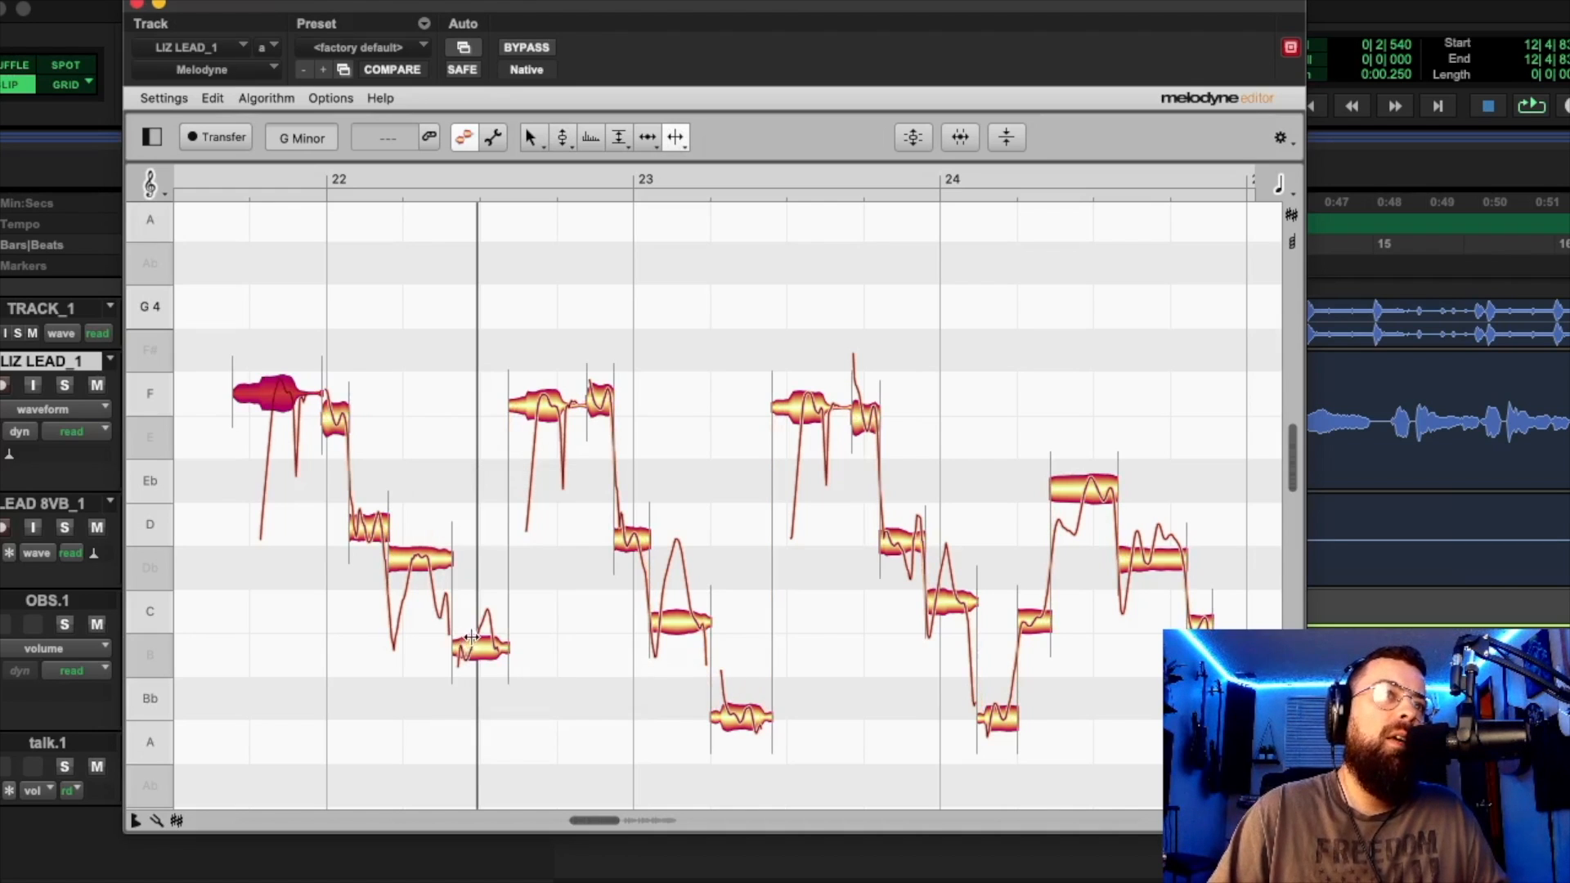
pyautogui.doubleClick(472, 637)
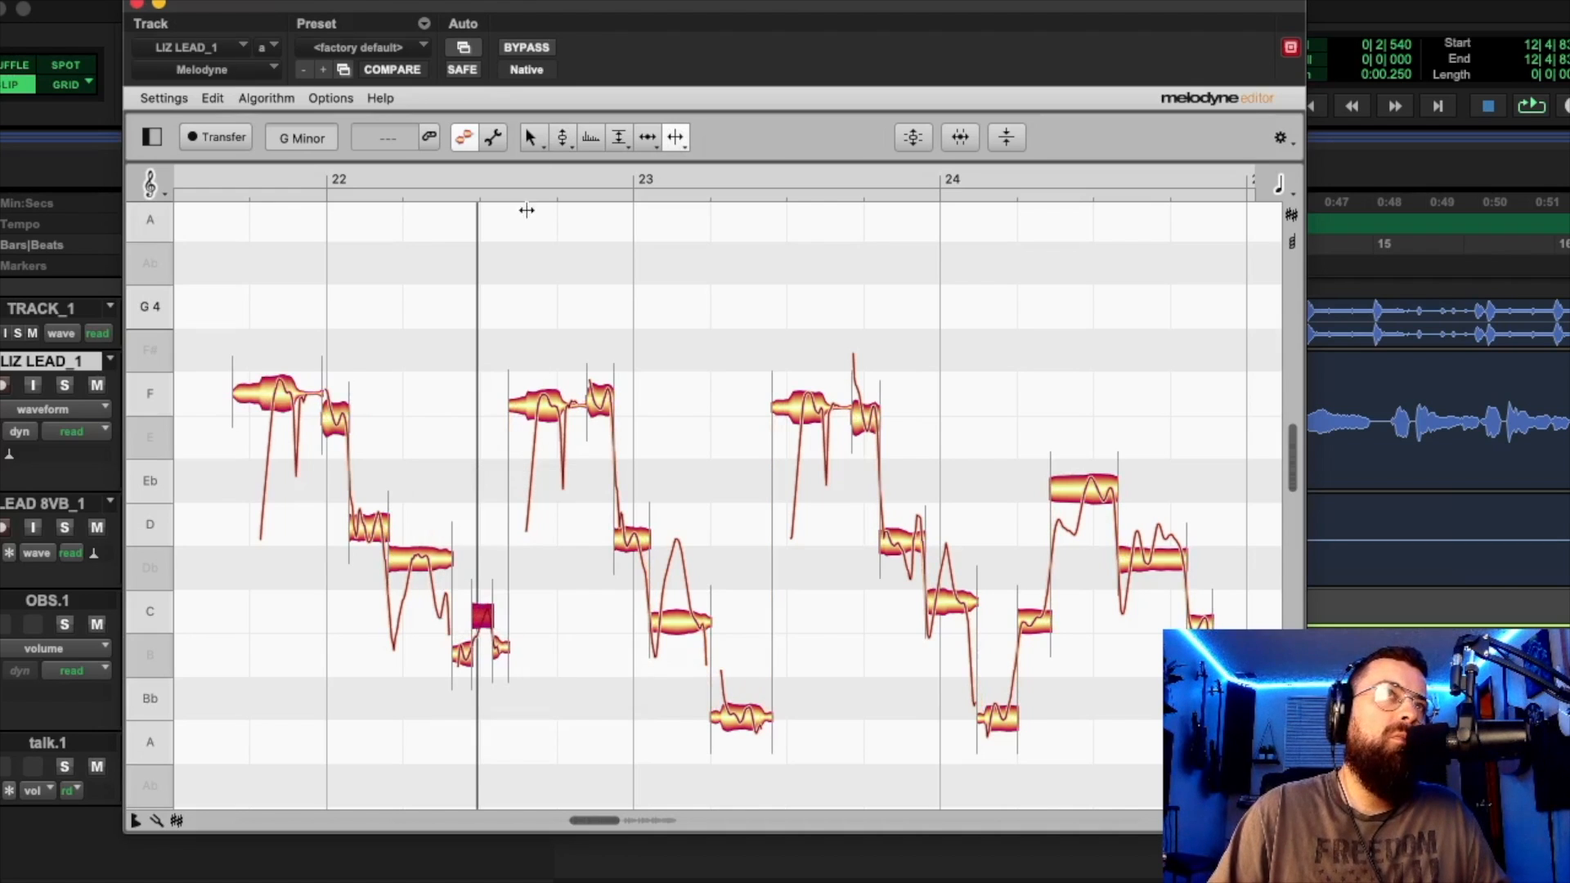
pyautogui.click(562, 136)
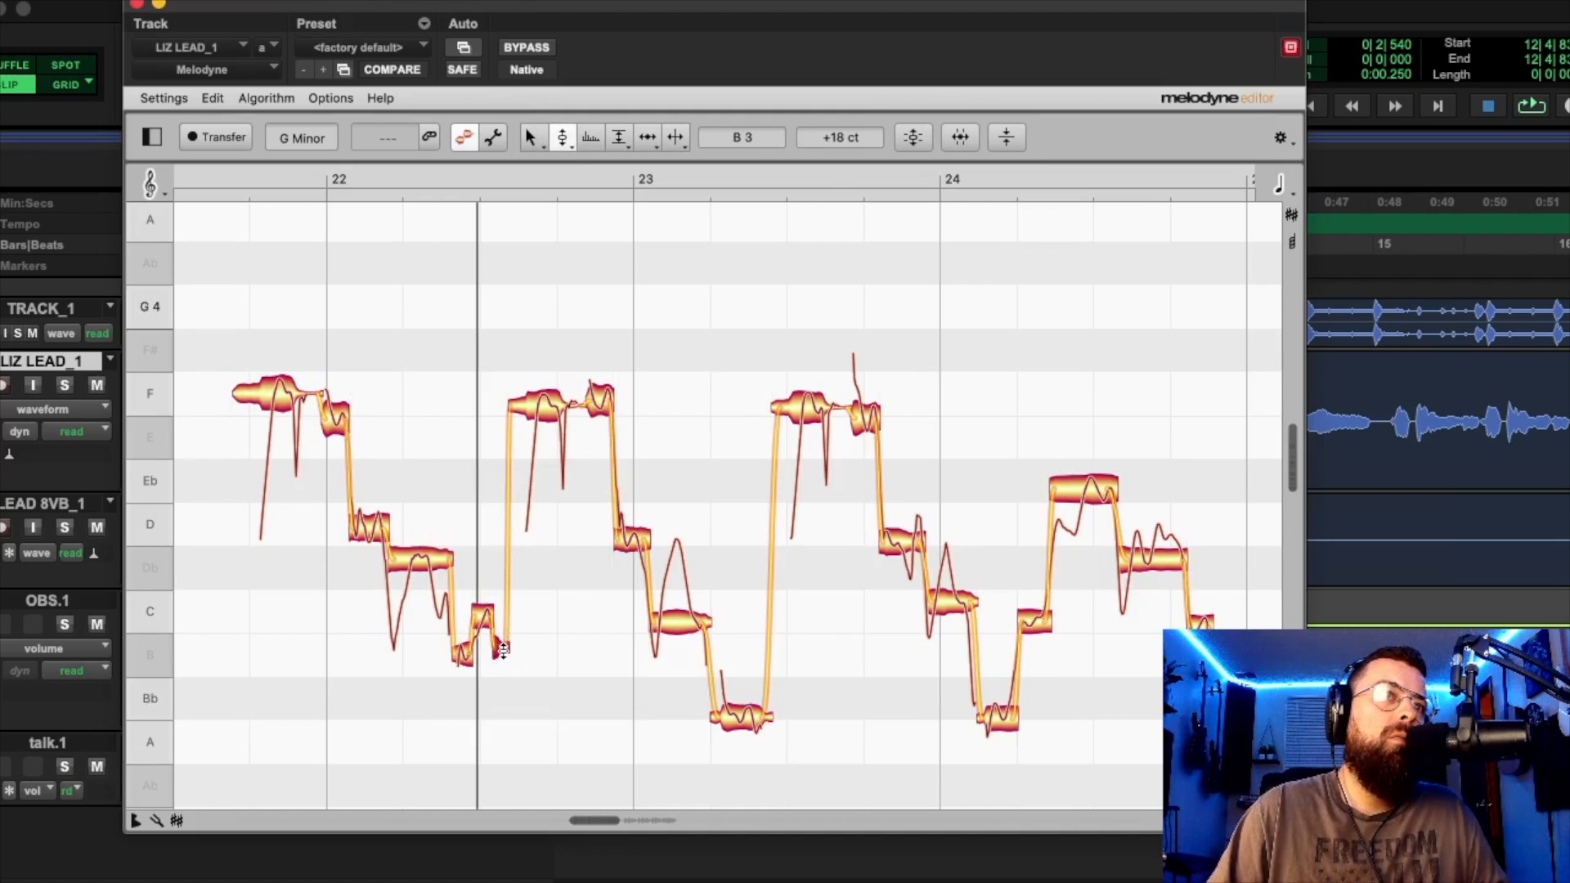
pyautogui.moveTo(484, 646); pyautogui.dragTo(480, 610)
pyautogui.press('space')
pyautogui.press('space')
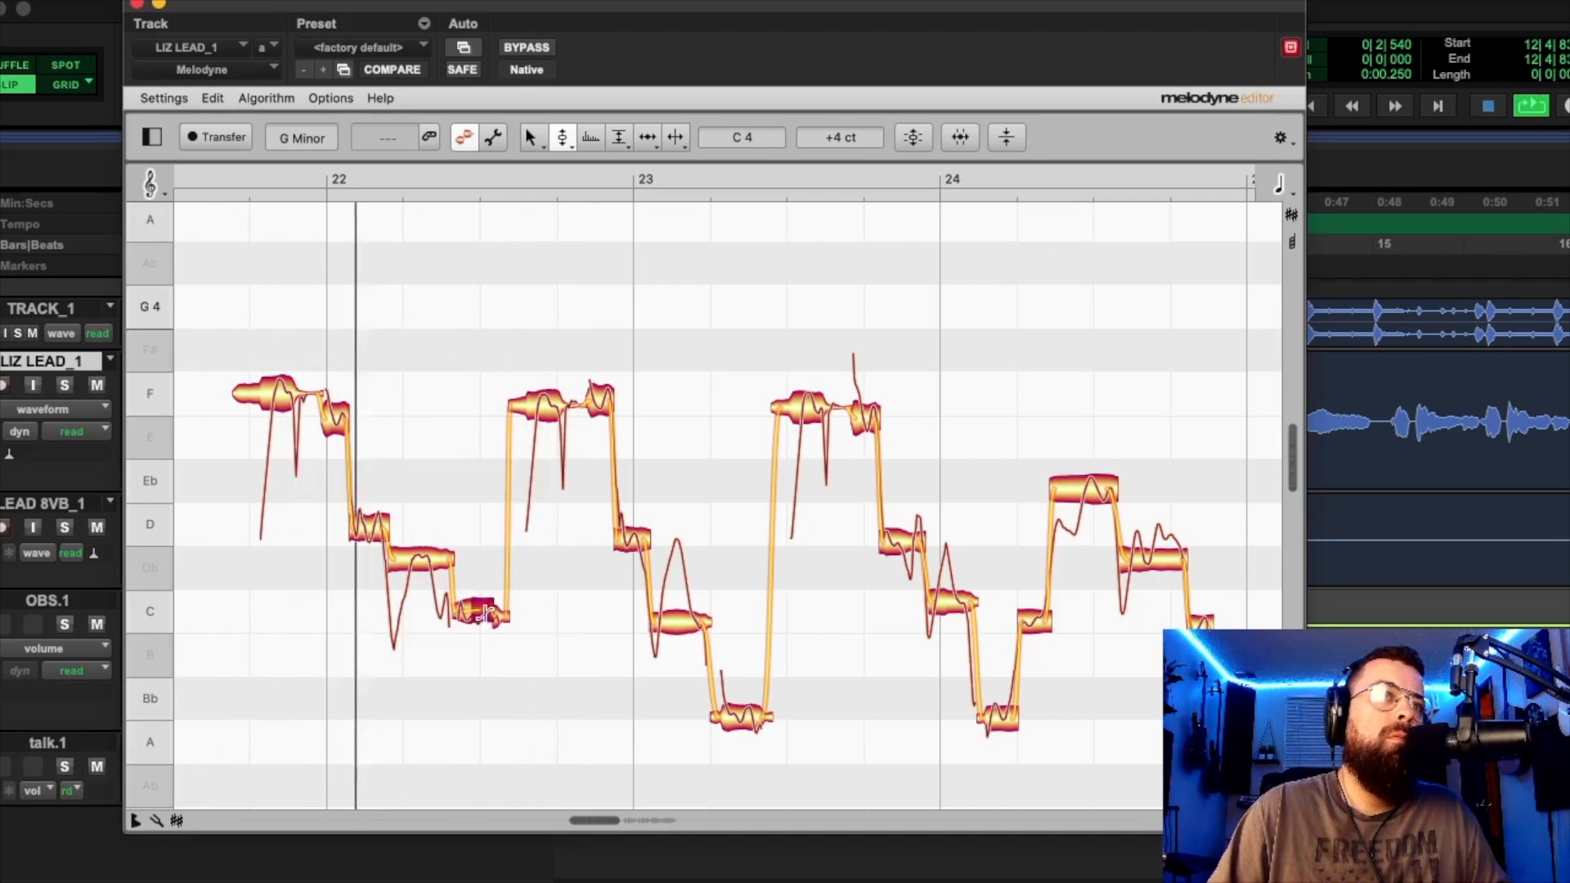
# Set the two F notes just before bar 23 to F 4, the first at -10 ct and the second at +8 ct, playing the phrase.
pyautogui.press('space')
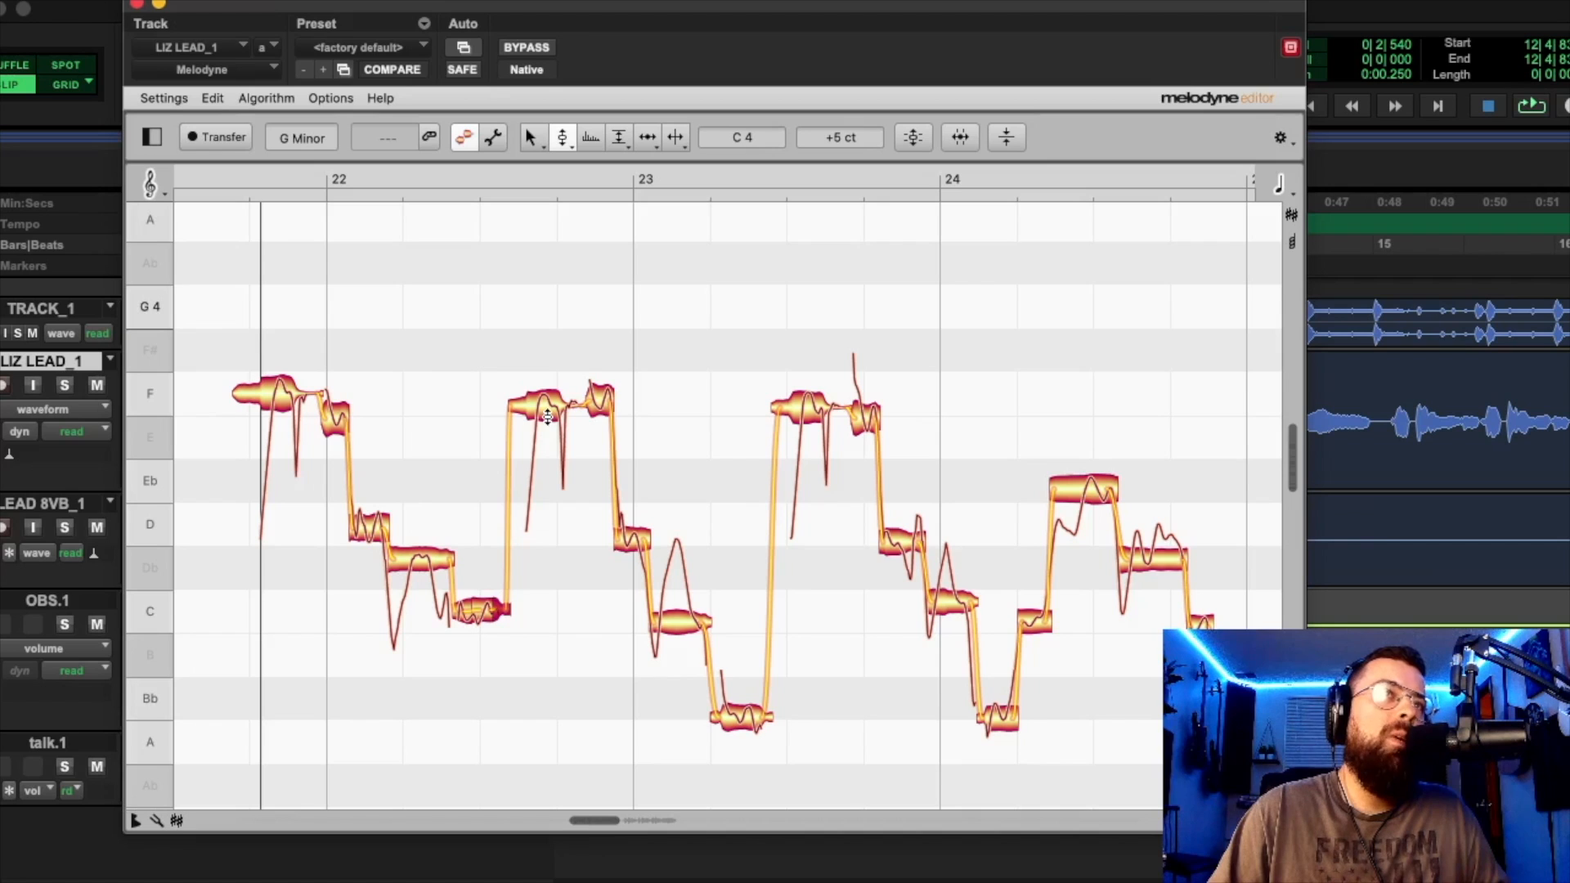
pyautogui.moveTo(549, 411); pyautogui.dragTo(555, 402)
pyautogui.press('space')
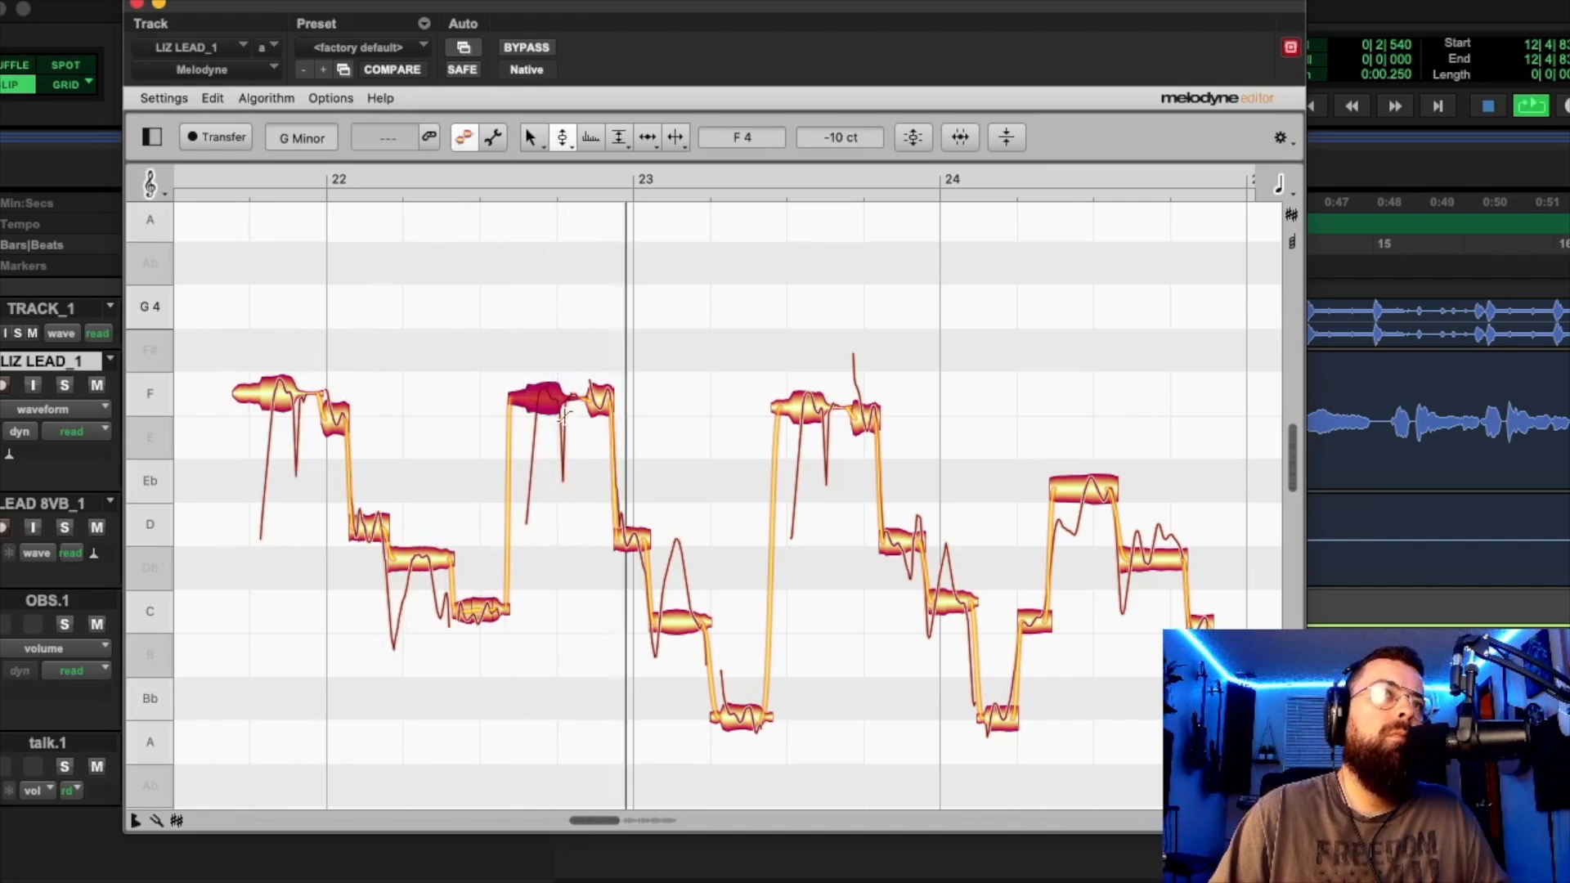
pyautogui.press('space')
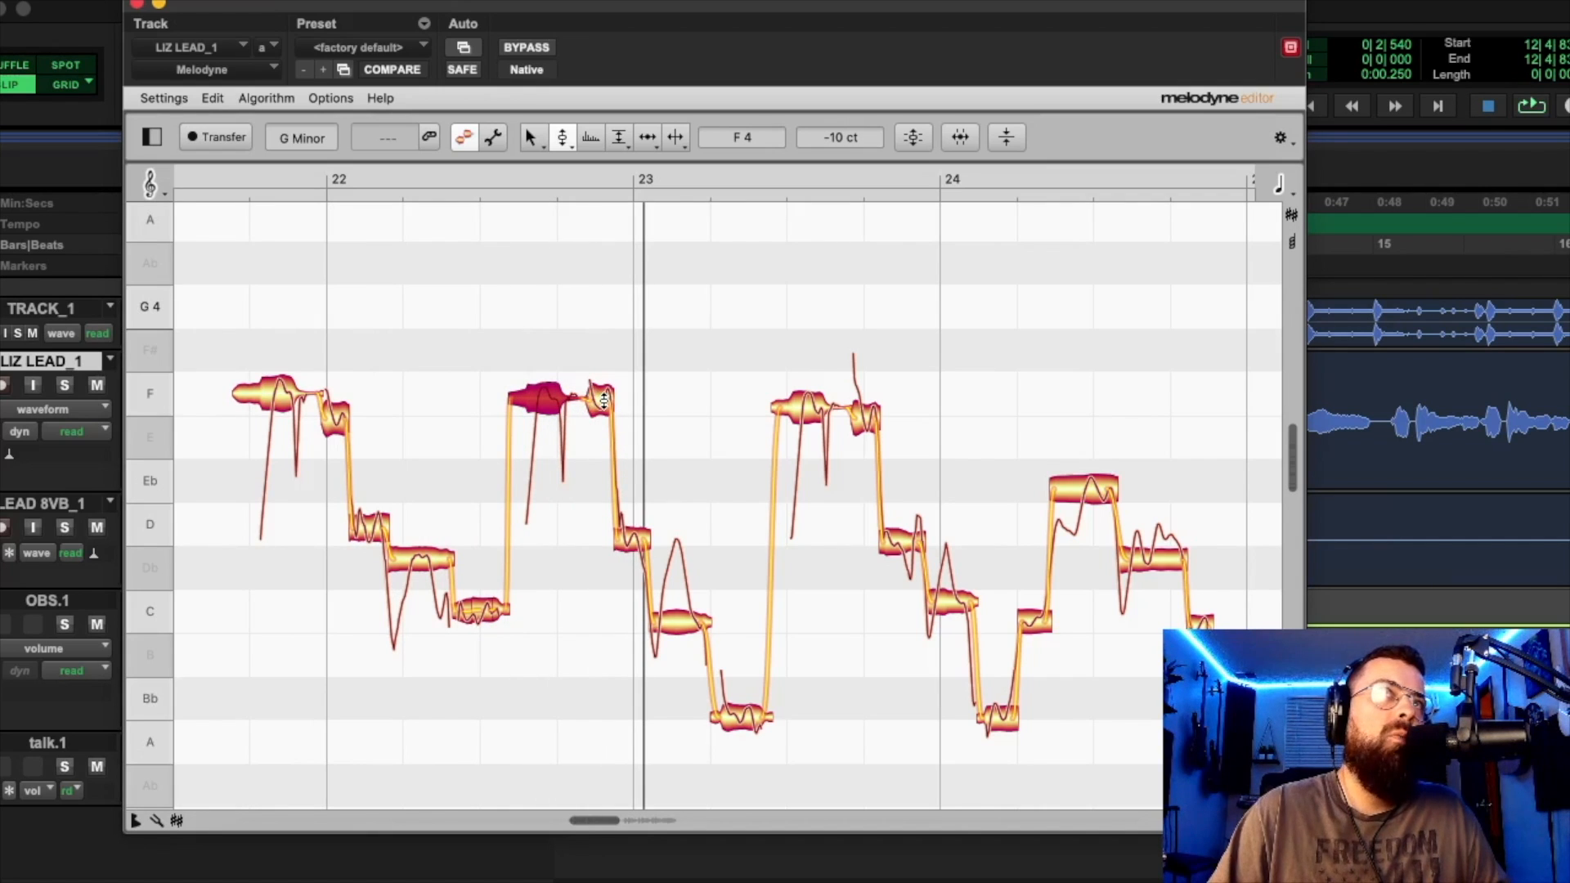
pyautogui.click(597, 401)
pyautogui.press('space')
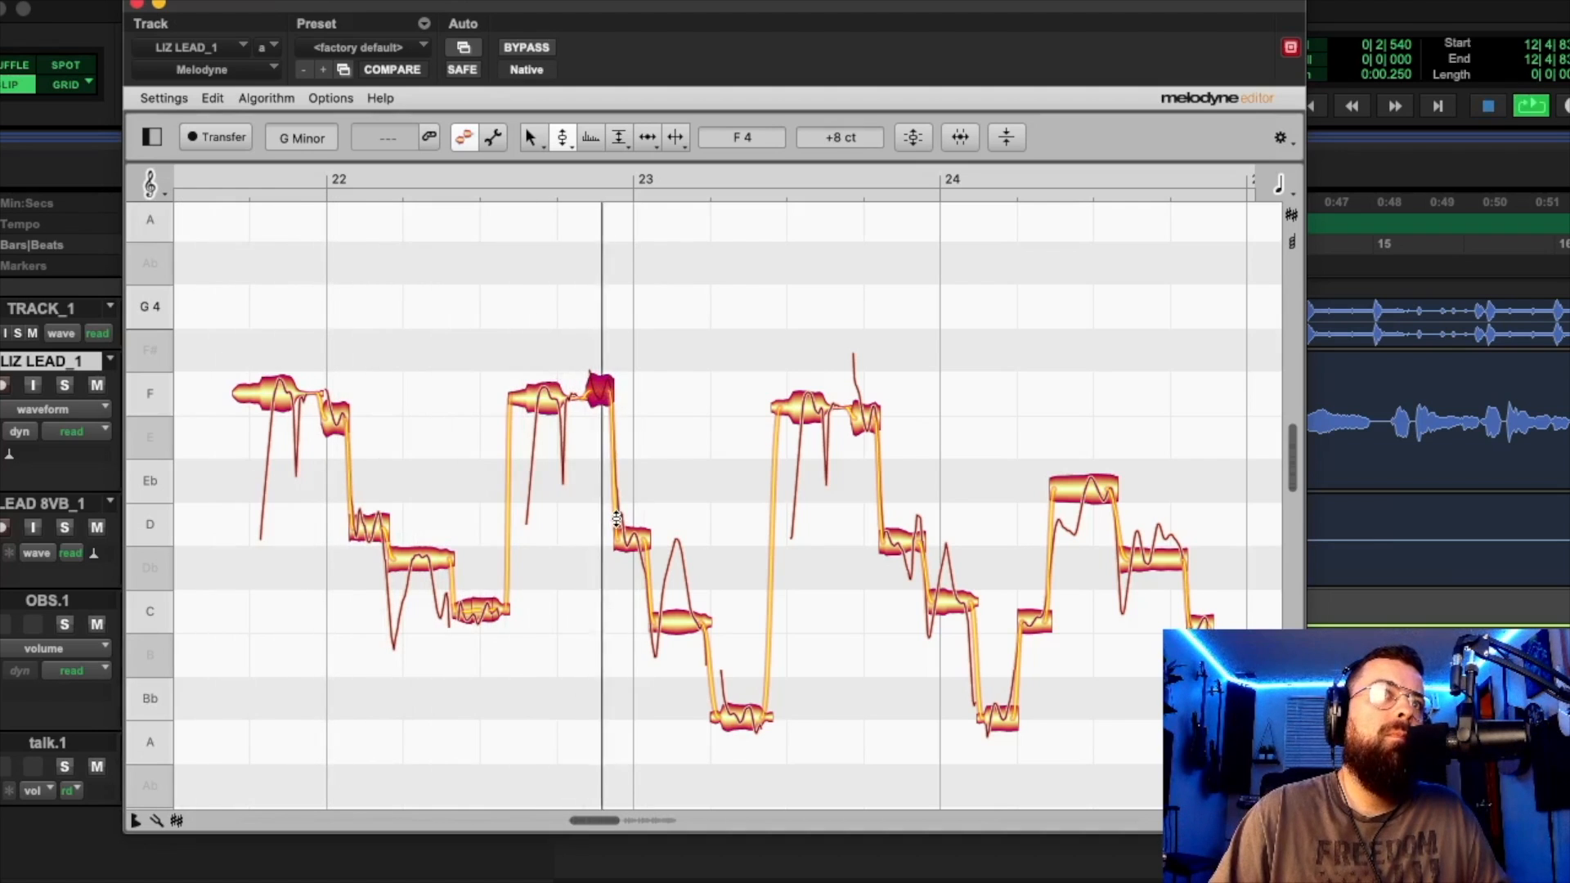
pyautogui.press('space')
# Set the low note ending the bar 23 phrase to Bb 3 at -4 ct and reduce its pitch modulation to 65 %.
pyautogui.click(753, 704)
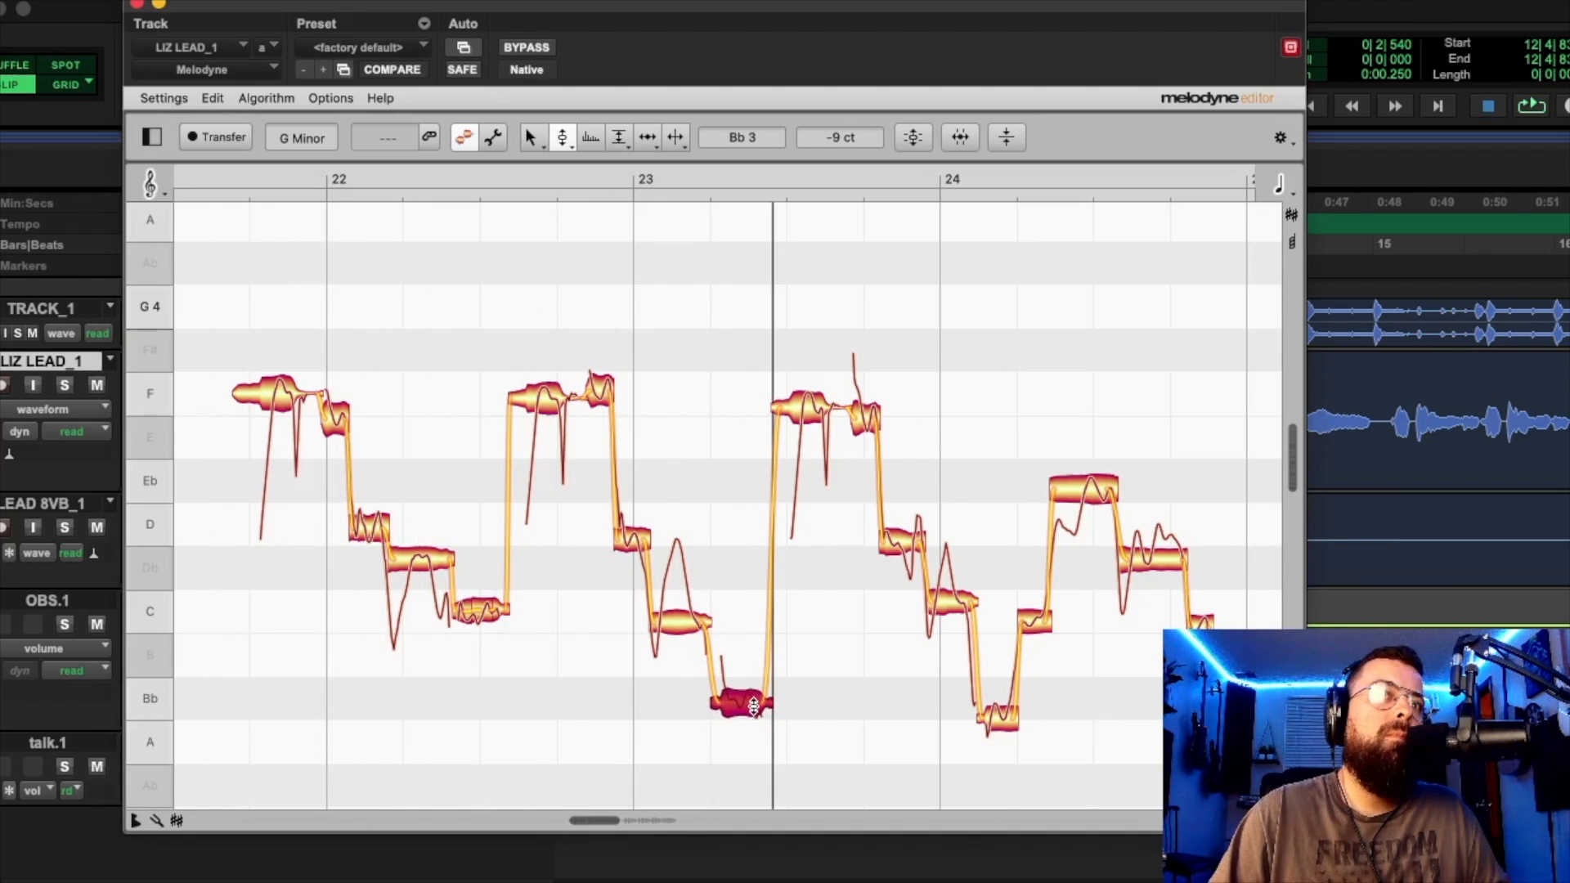
pyautogui.press('space')
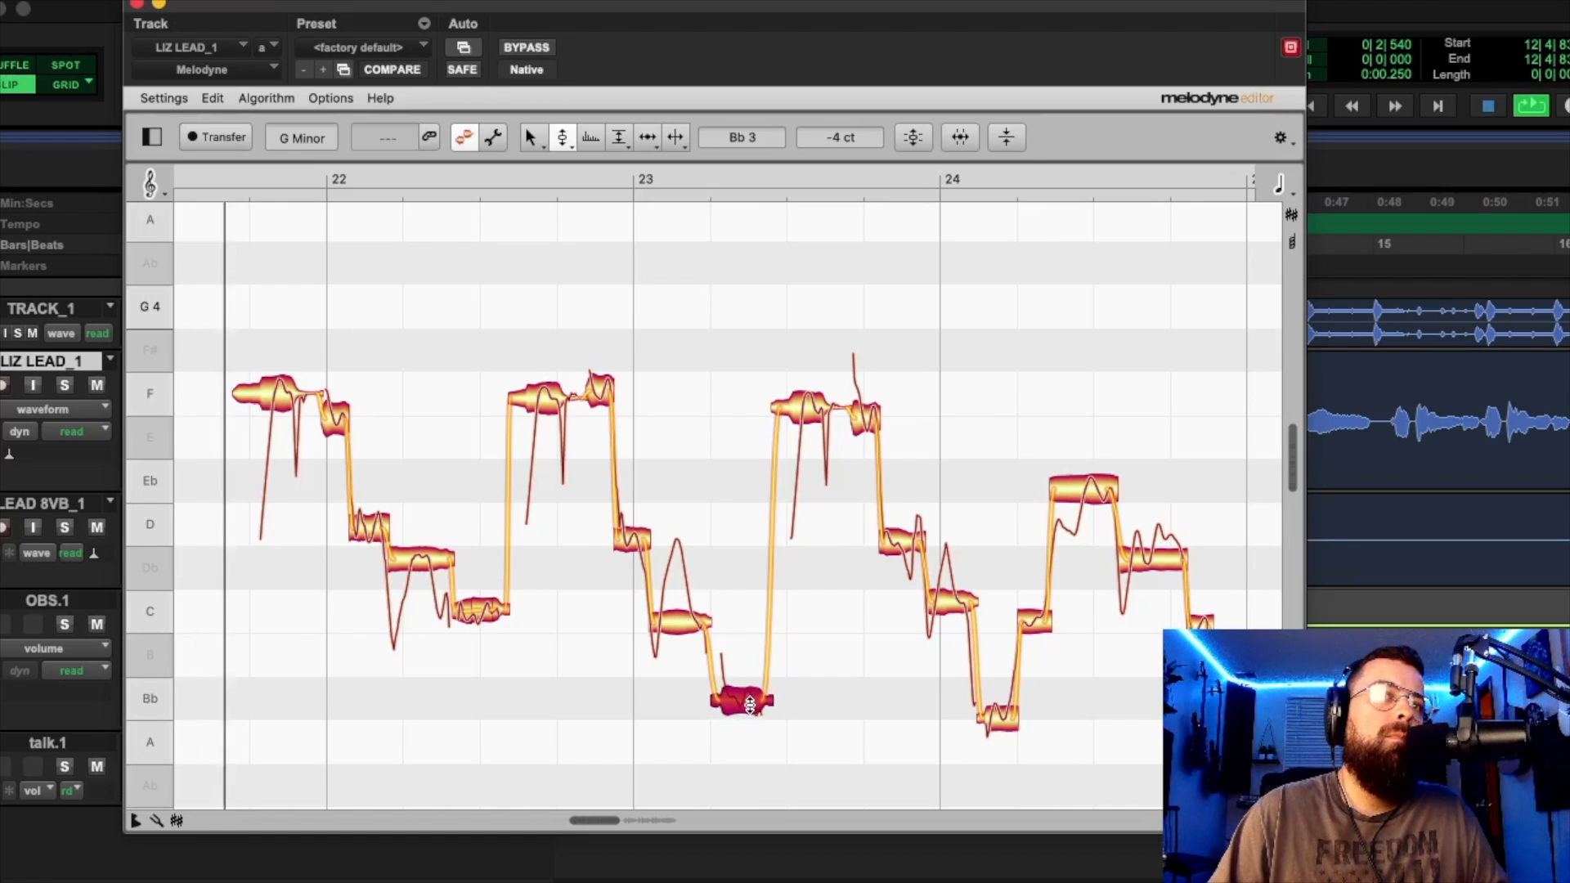
pyautogui.rightClick(748, 705)
pyautogui.click(741, 705)
pyautogui.moveTo(741, 705); pyautogui.dragTo(741, 748)
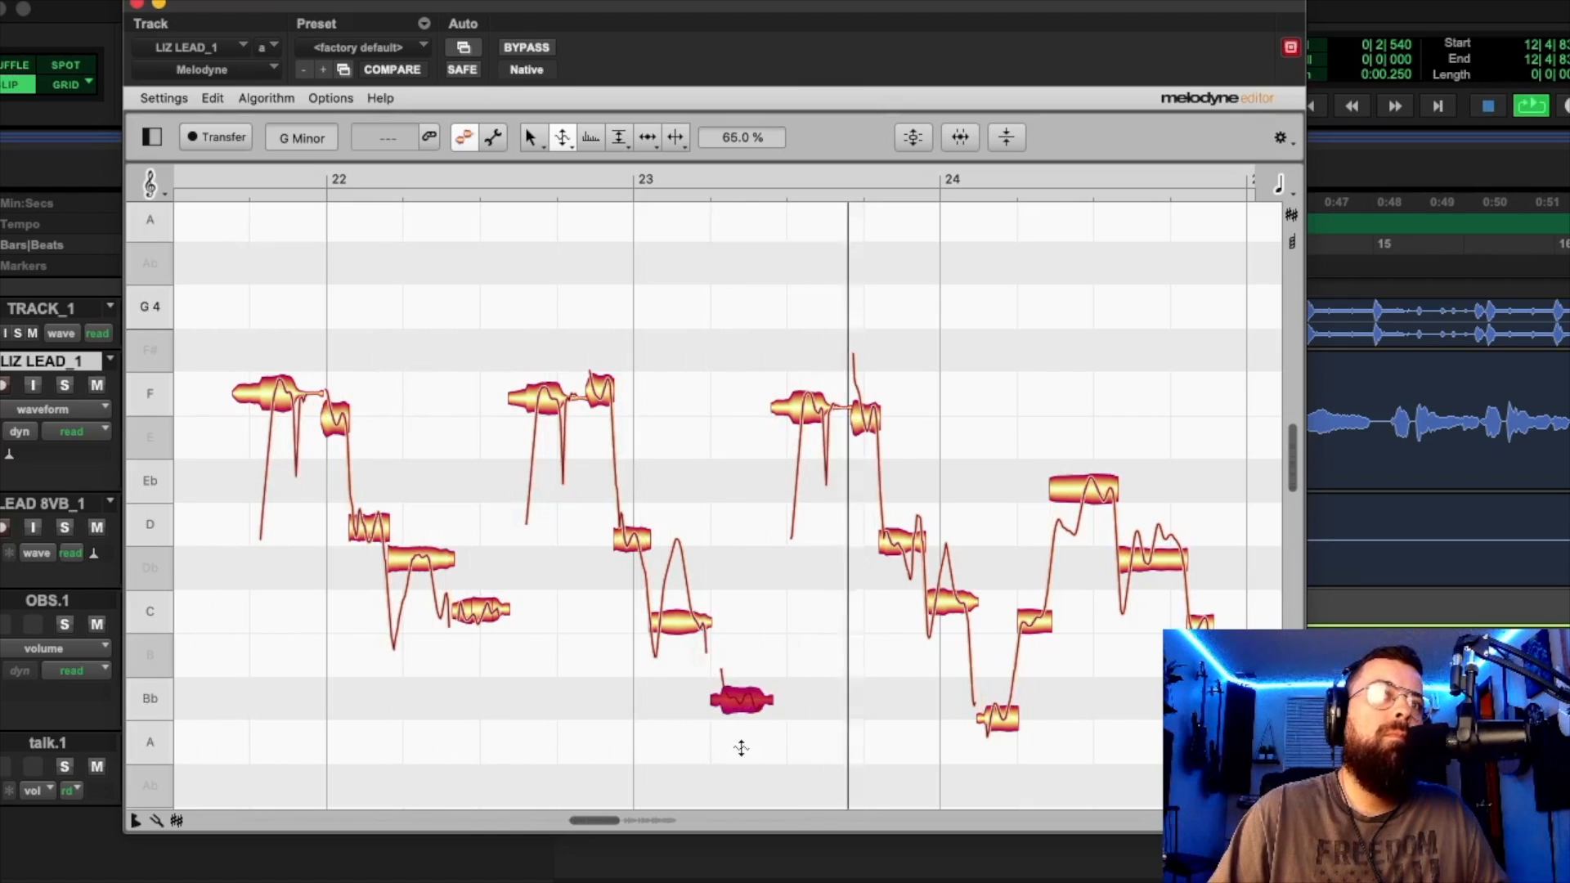
# Center the two F notes between bars 23 and 24 on F 4, the first at -3 ct, and play them.
pyautogui.rightClick(810, 391)
pyautogui.click(810, 389)
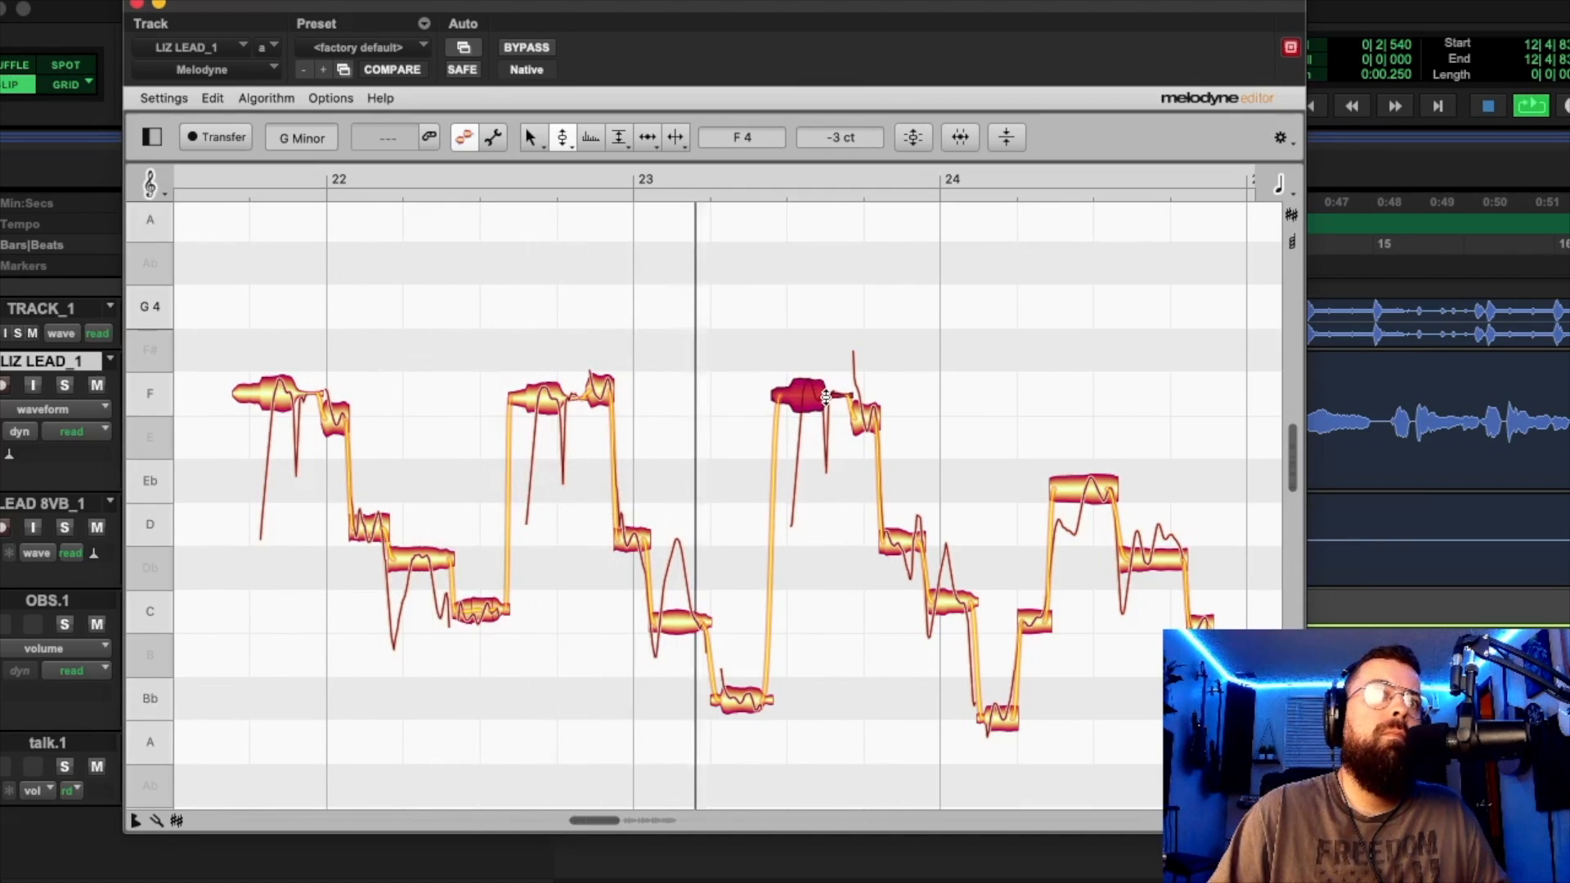
pyautogui.moveTo(872, 424); pyautogui.dragTo(876, 409)
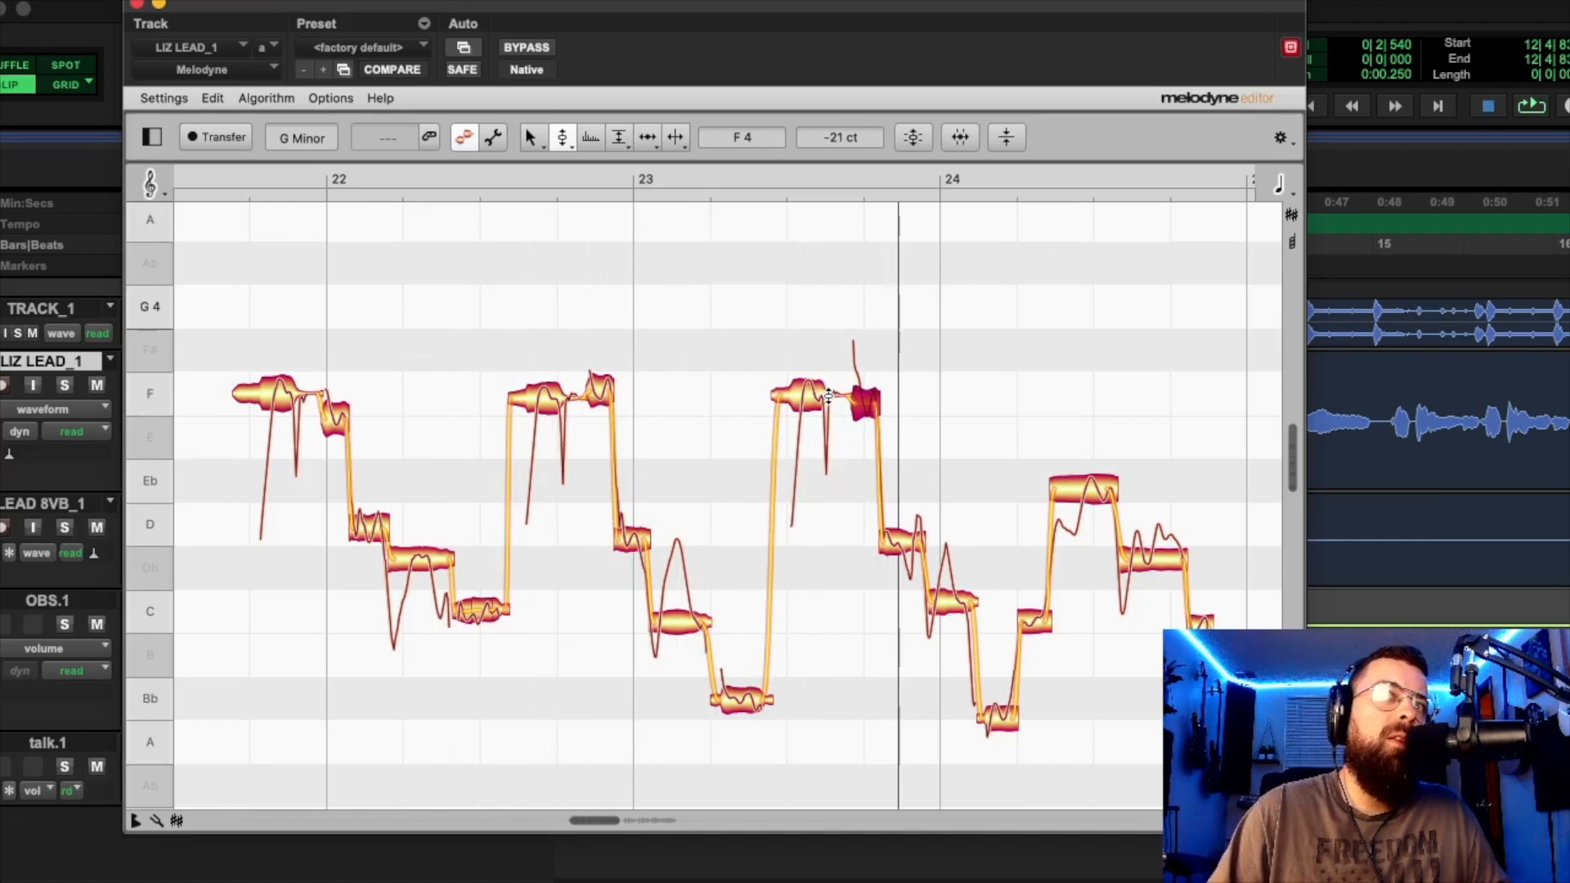
pyautogui.press('space')
pyautogui.moveTo(867, 406); pyautogui.dragTo(866, 398)
pyautogui.click(810, 402)
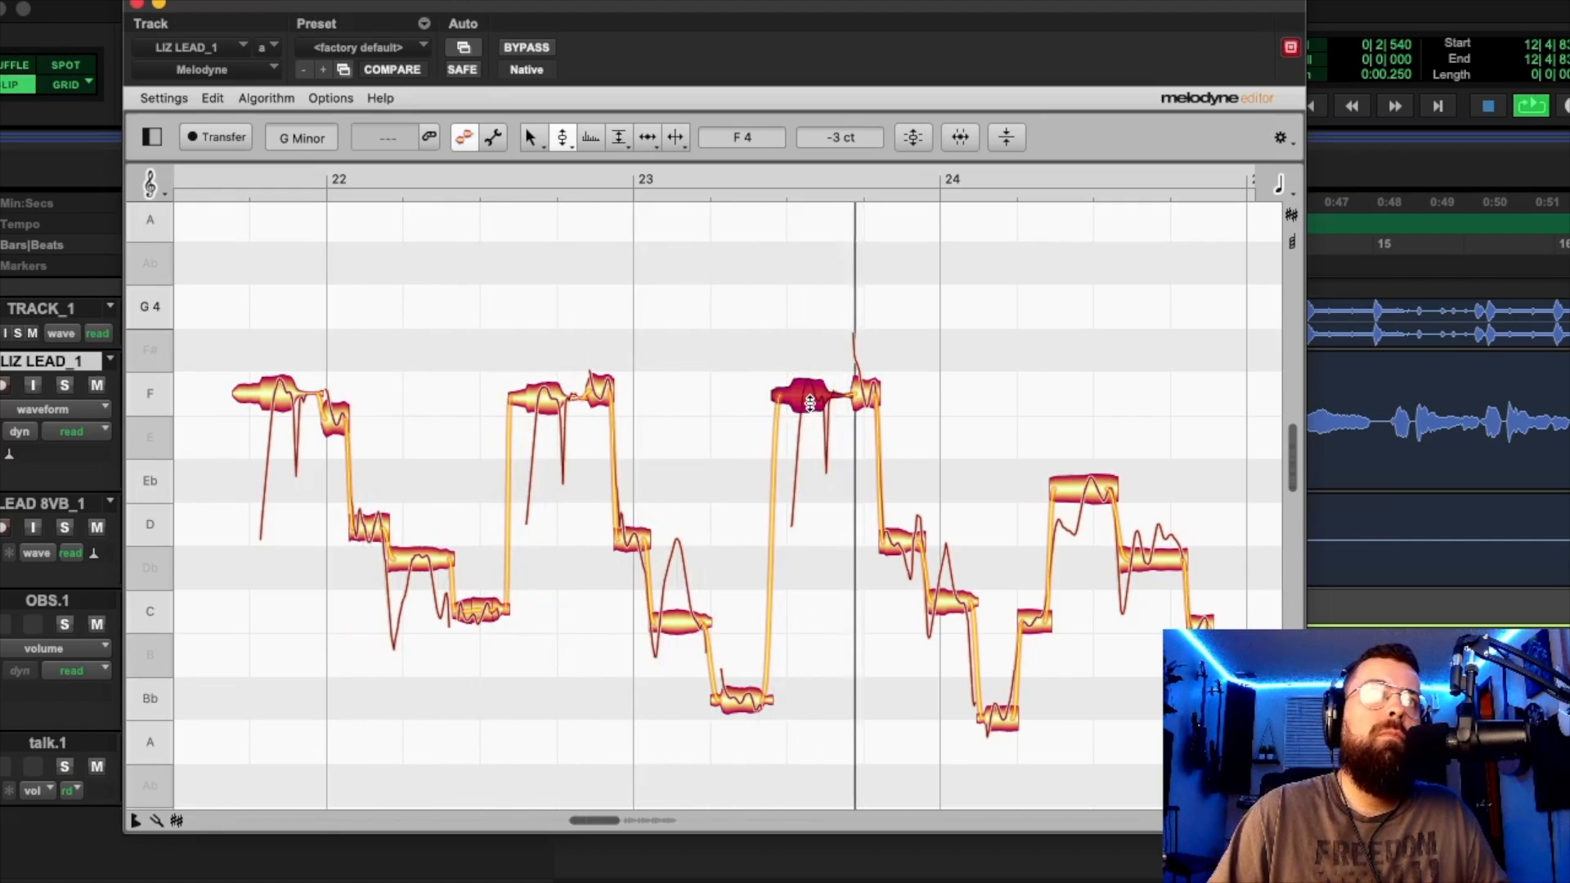
pyautogui.press('space')
# Set the note just before bar 24 to D 4 at -6 ct and play the phrase.
pyautogui.click(900, 545)
pyautogui.moveTo(900, 545); pyautogui.dragTo(901, 528)
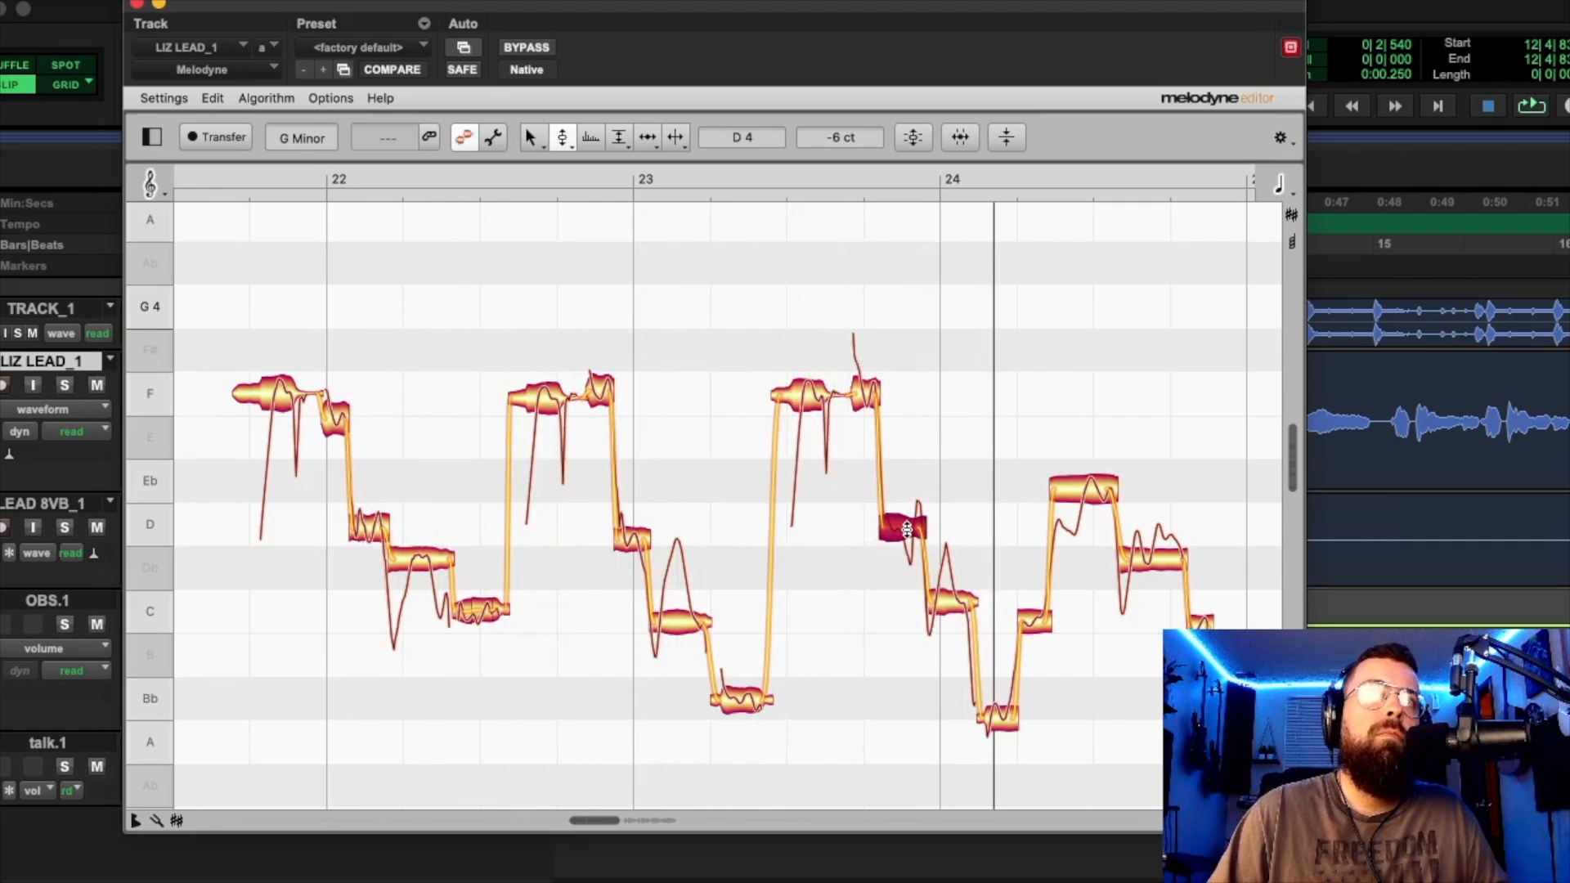
pyautogui.press('space')
# Play from just after bar 14 and set the first three notes around bar 24 to C 4 at +11 ct, Bb 3 and C 4 at +5 ct.
pyautogui.moveTo(1183, 25); pyautogui.dragTo(932, 25)
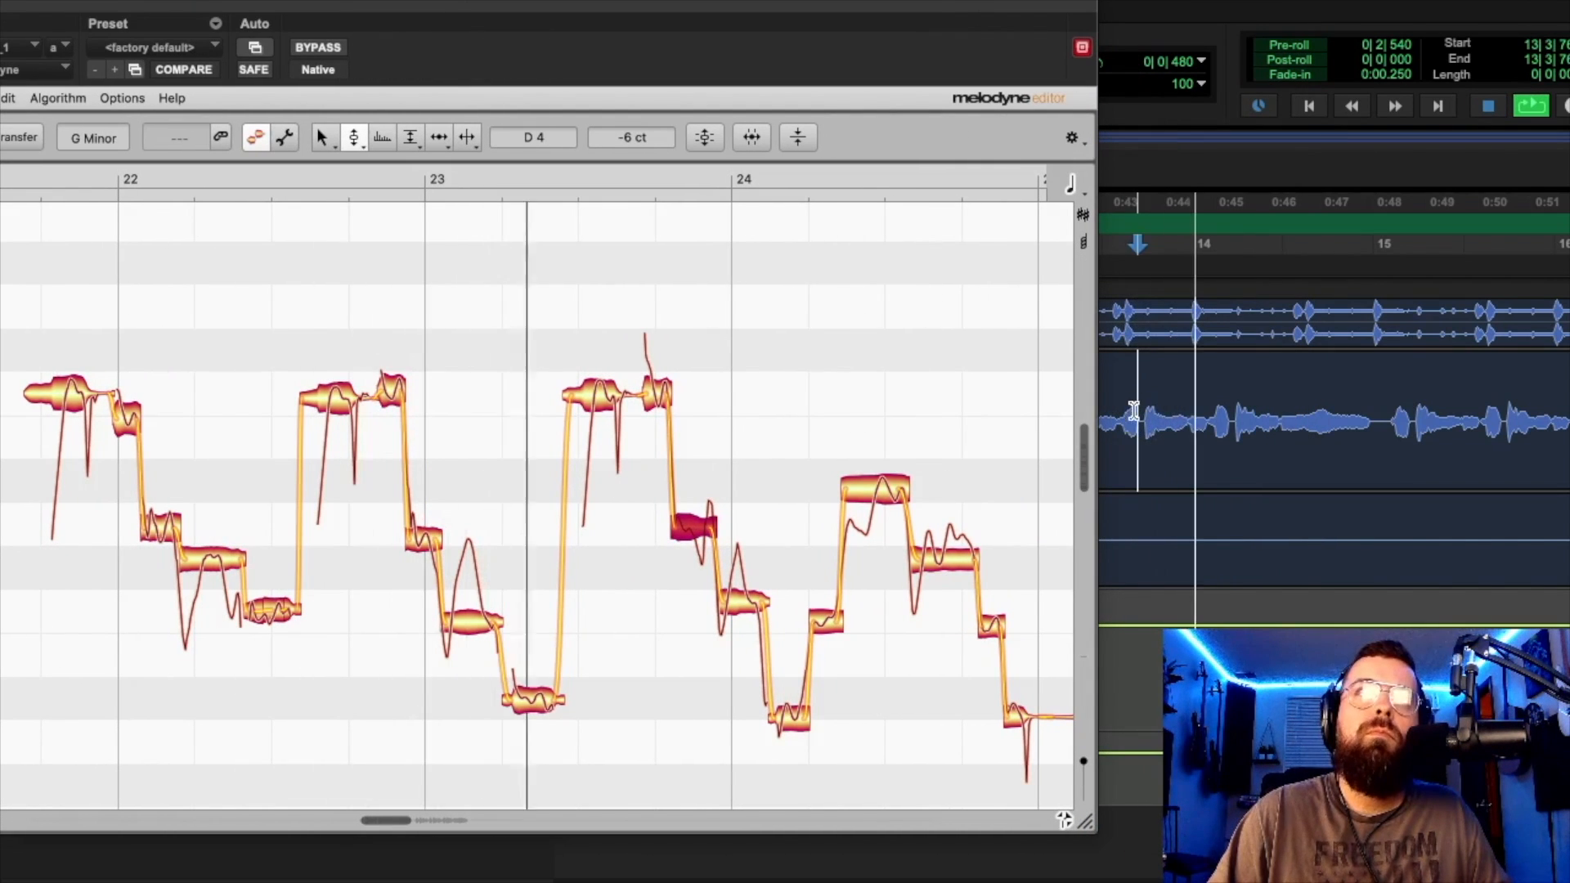
pyautogui.press('space')
pyautogui.click(1229, 392)
pyautogui.press('space')
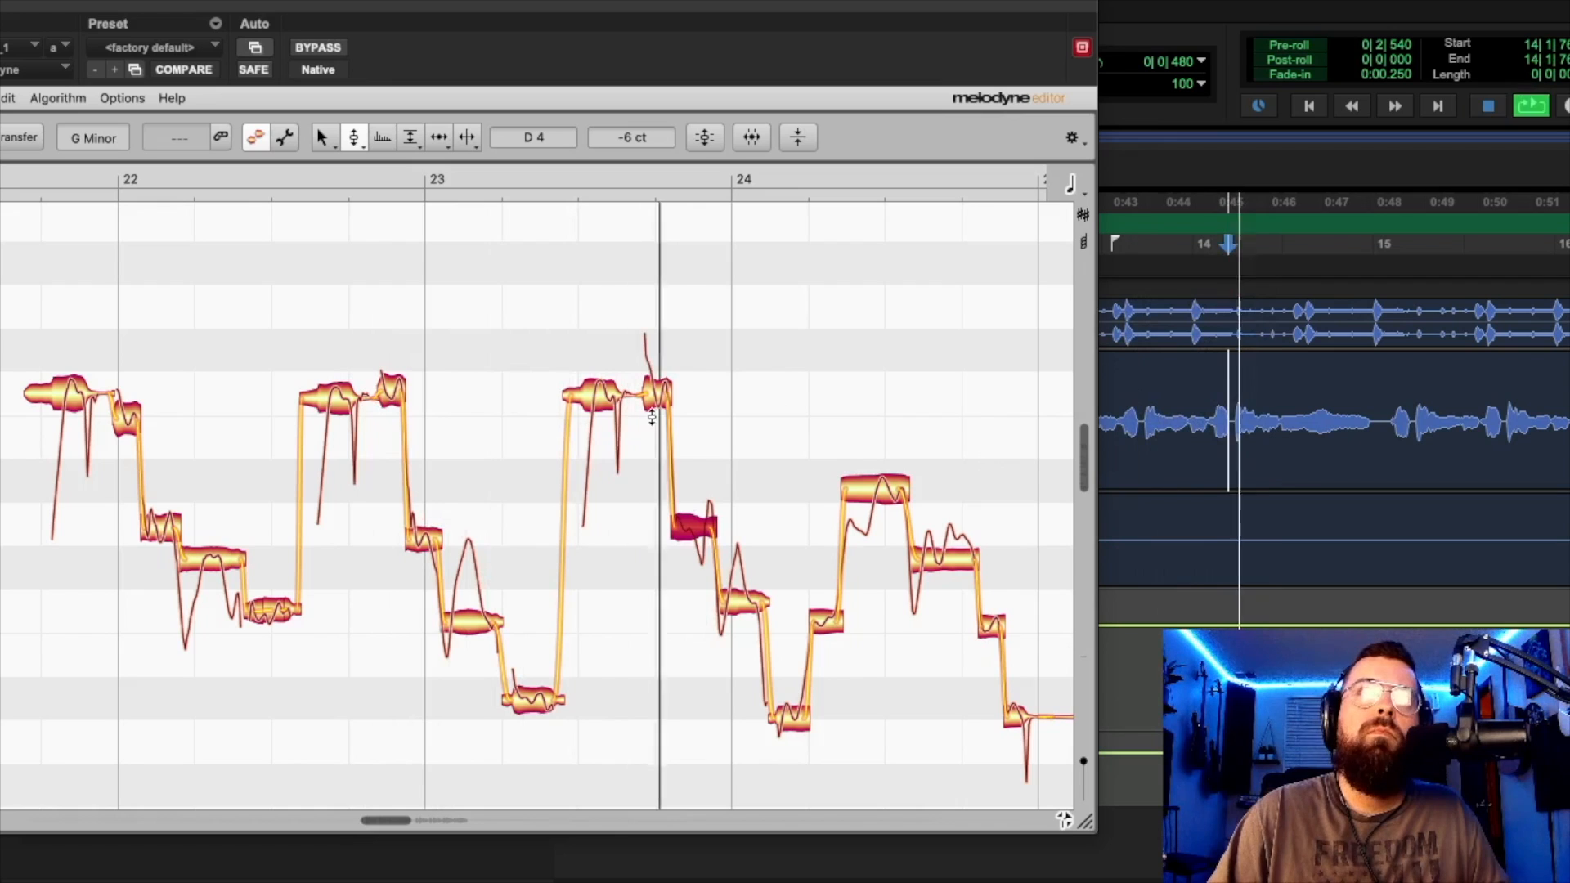
pyautogui.click(741, 604)
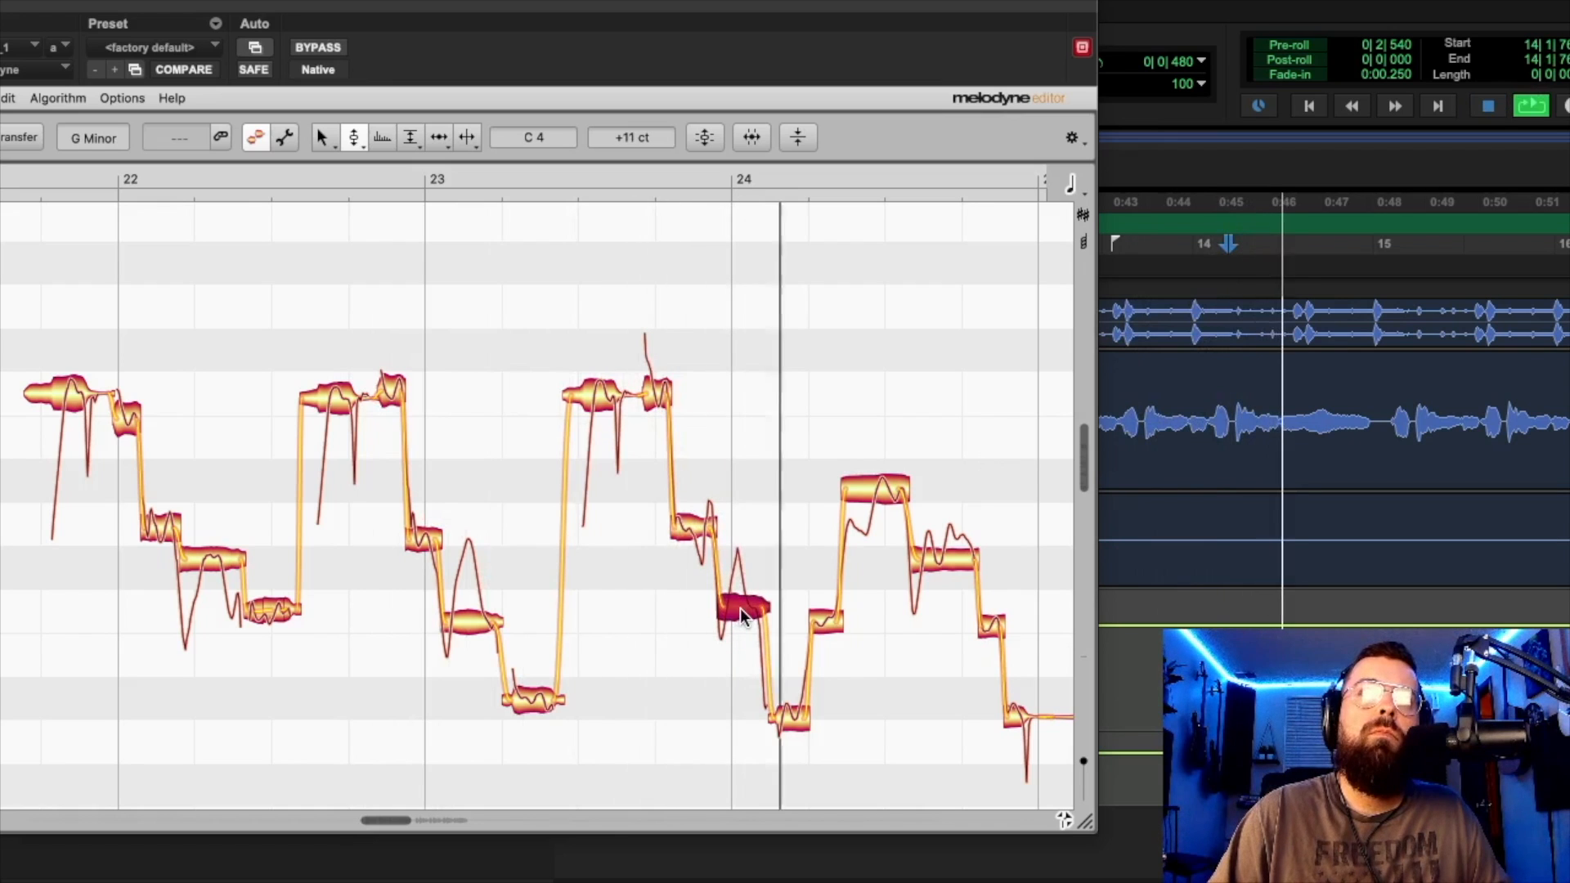
pyautogui.click(792, 708)
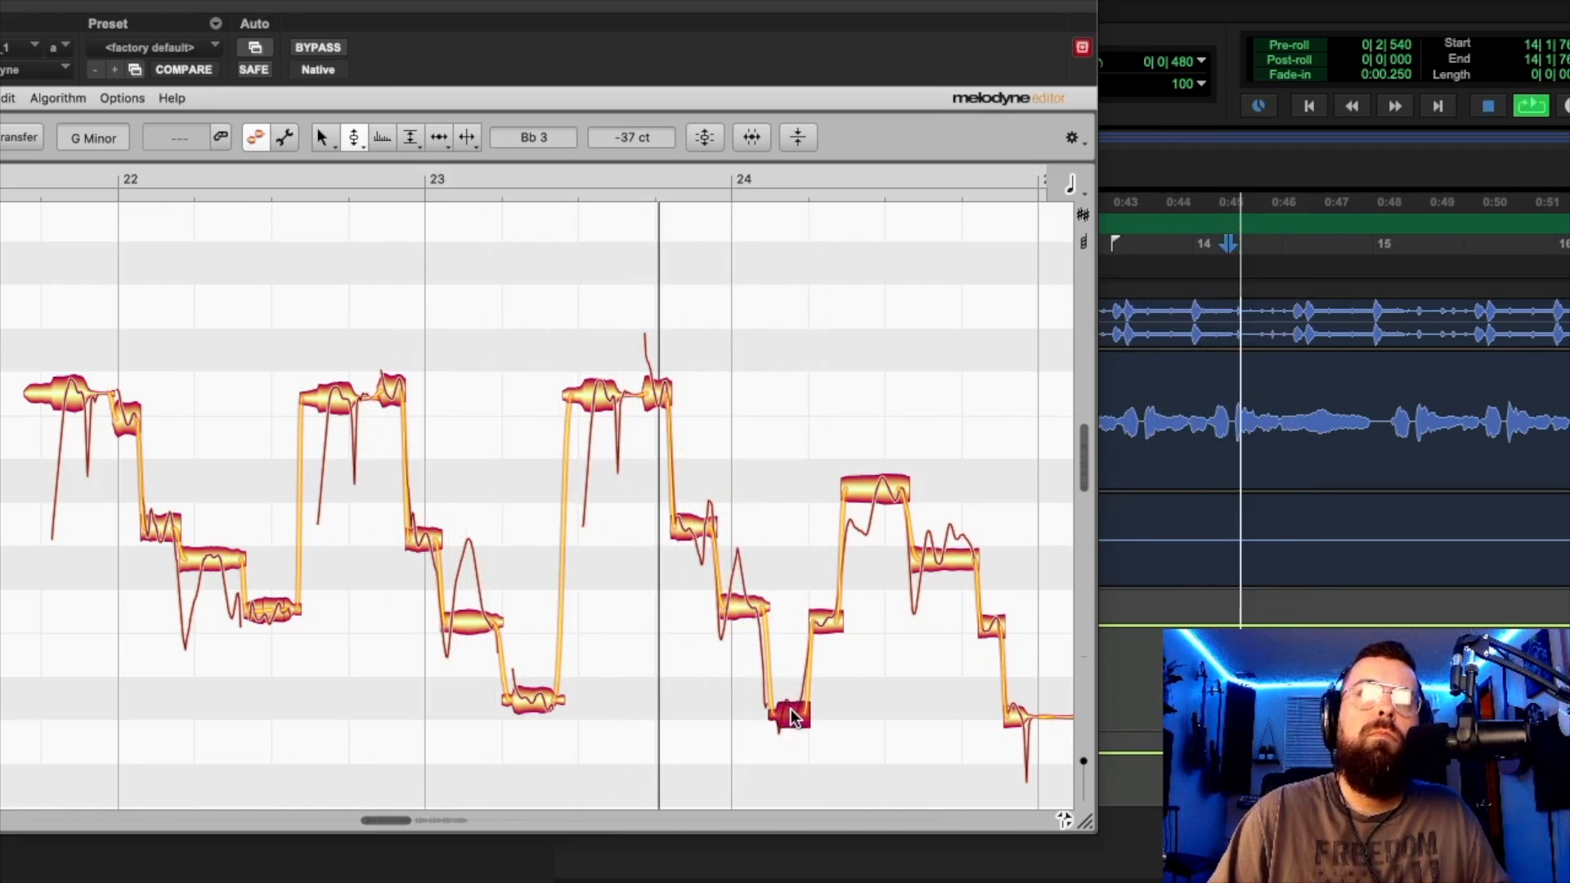
pyautogui.click(830, 611)
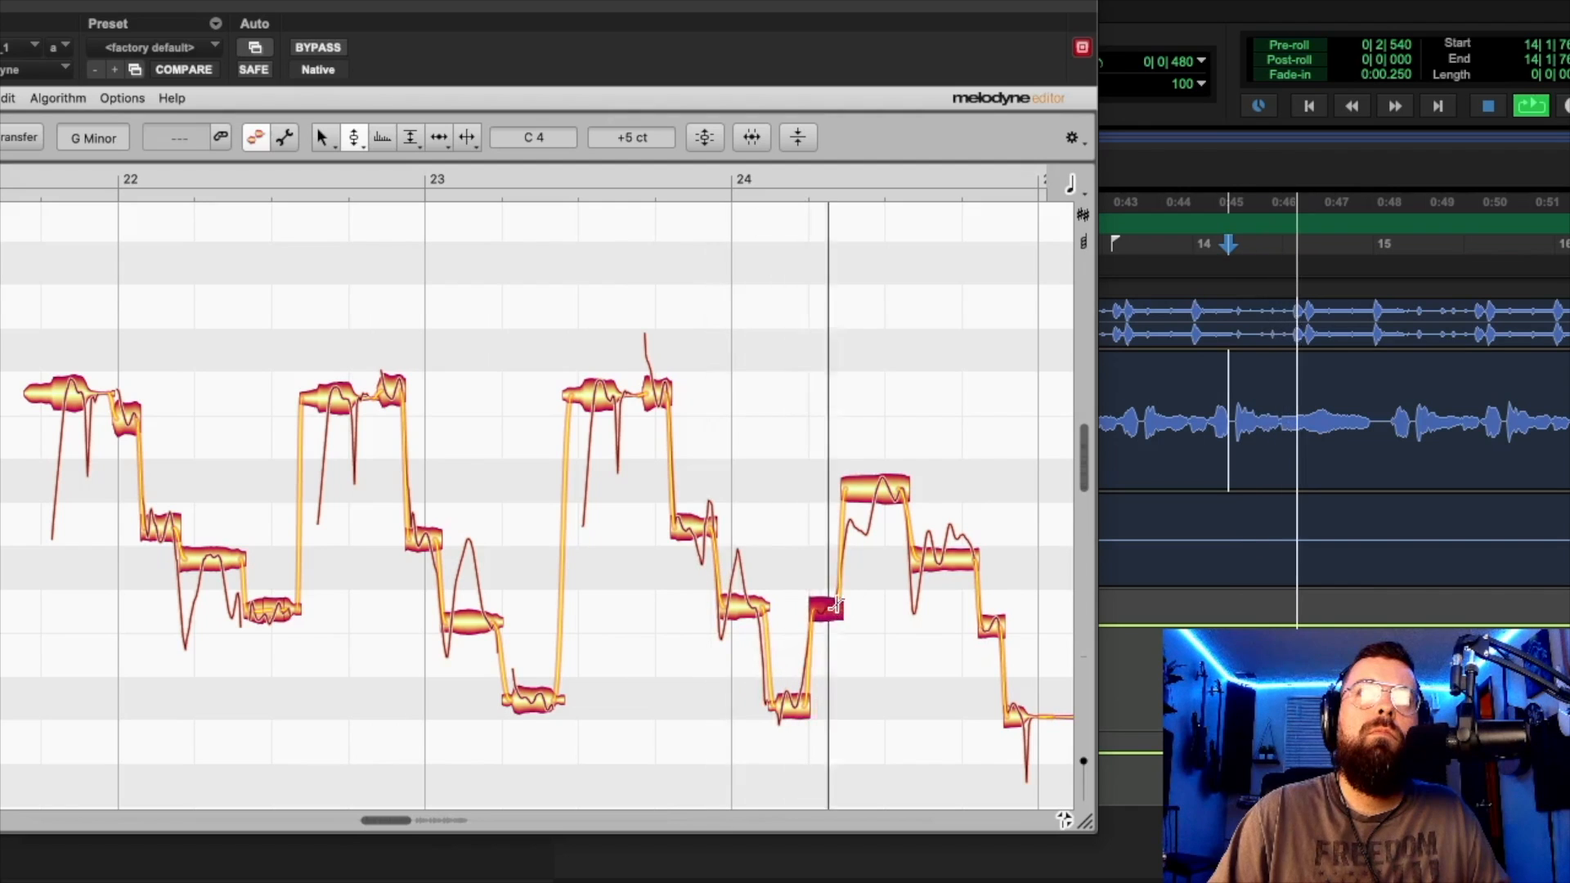
# Split the Db note after the bar 24 phrase's Eb peak near its start and set the longer piece to D 4 at -1 ct.
pyautogui.rightClick(937, 570)
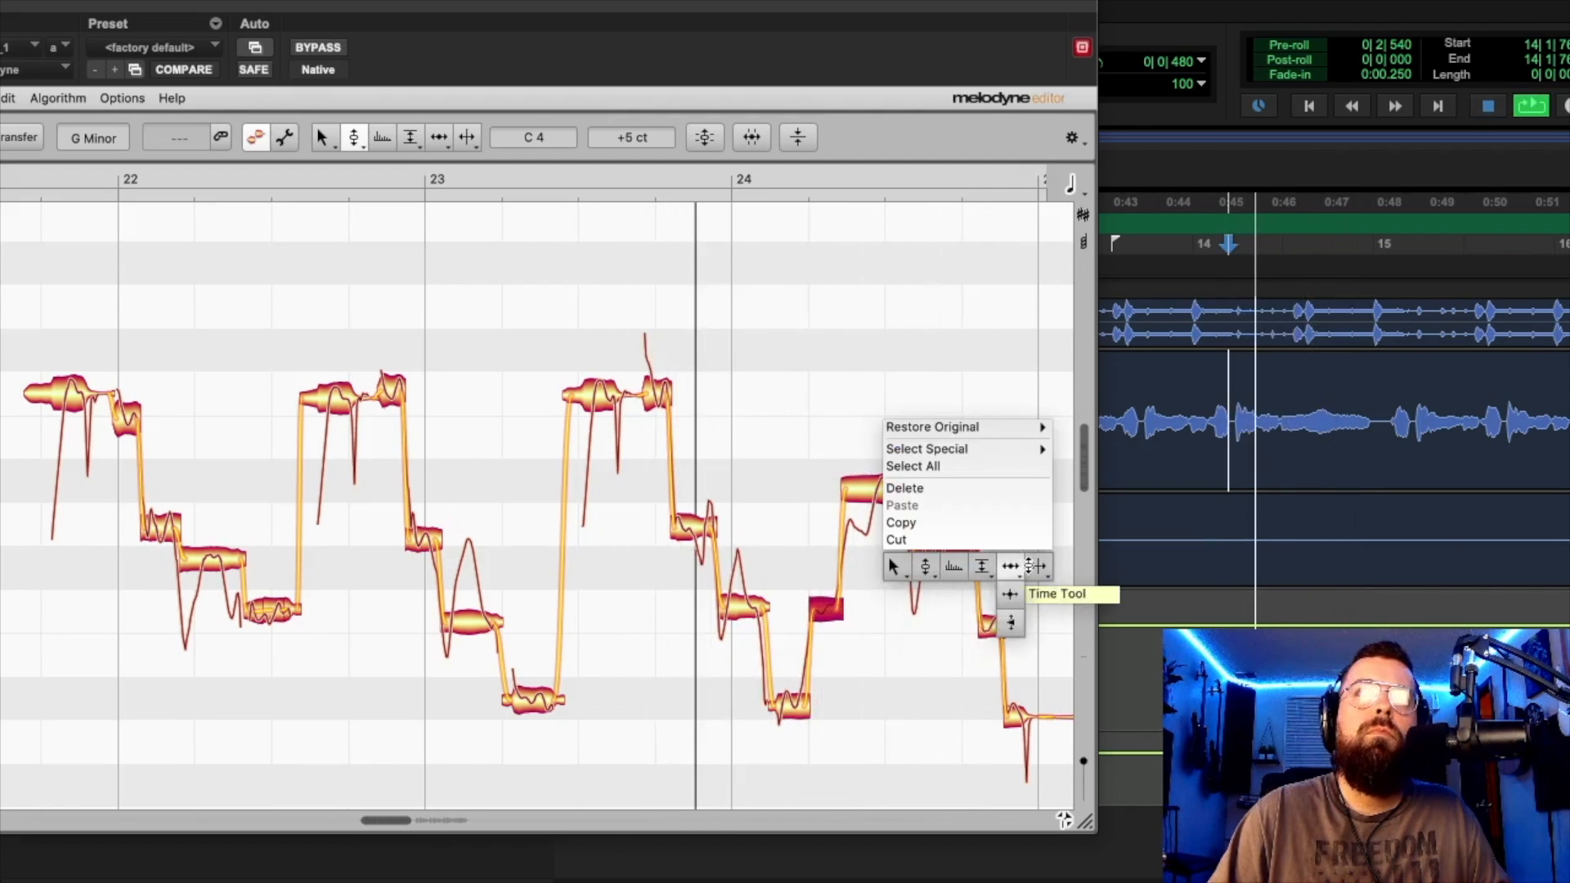
pyautogui.click(1038, 565)
pyautogui.doubleClick(922, 555)
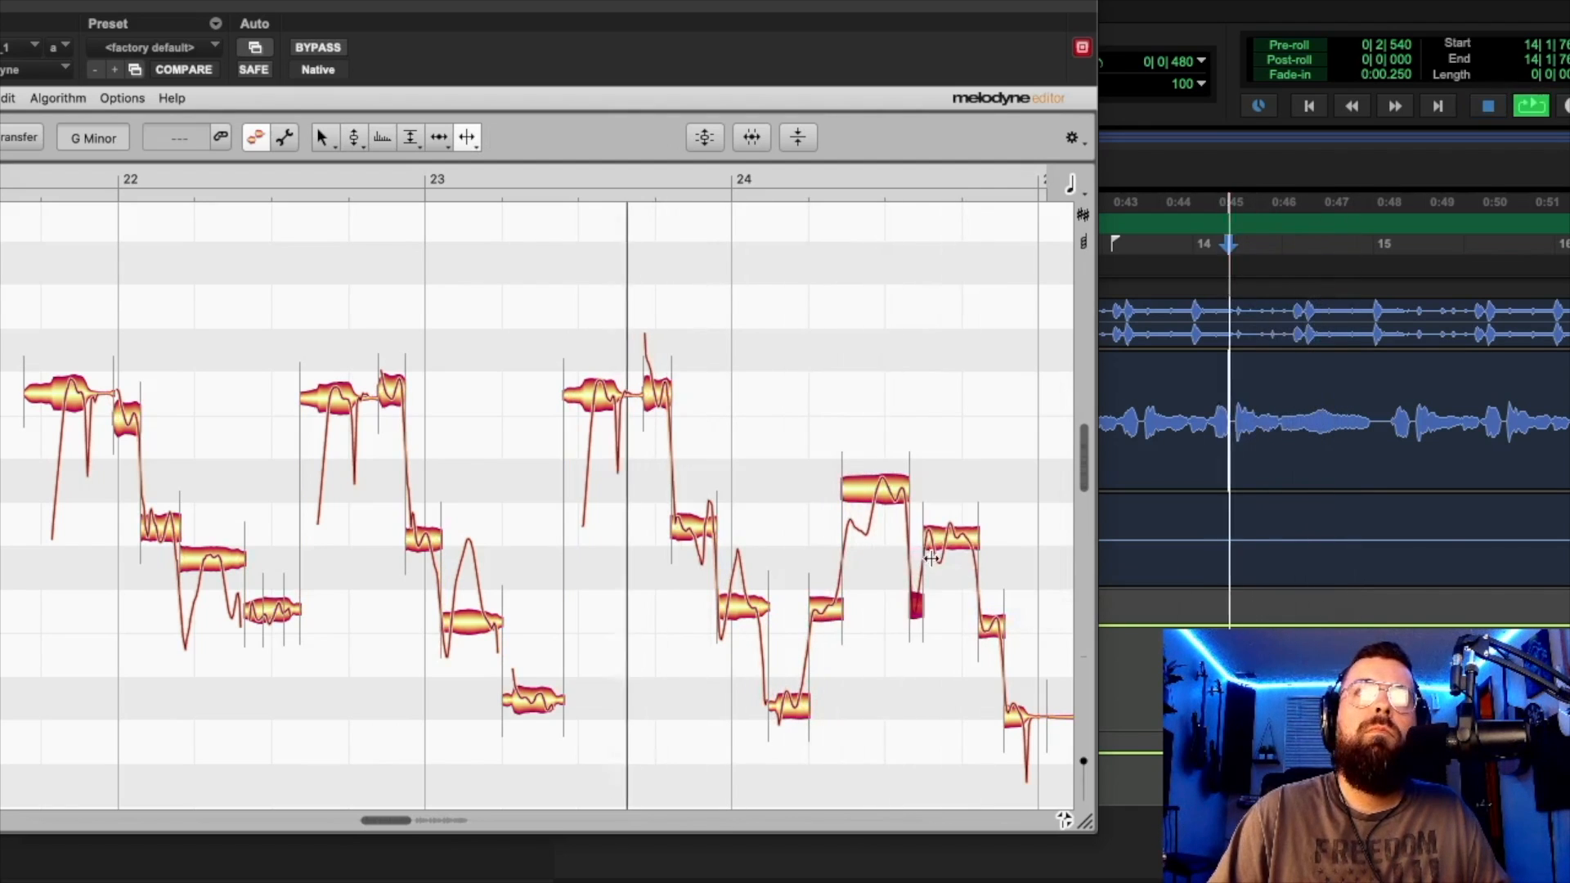
pyautogui.rightClick(924, 556)
pyautogui.click(822, 545)
pyautogui.doubleClick(933, 538)
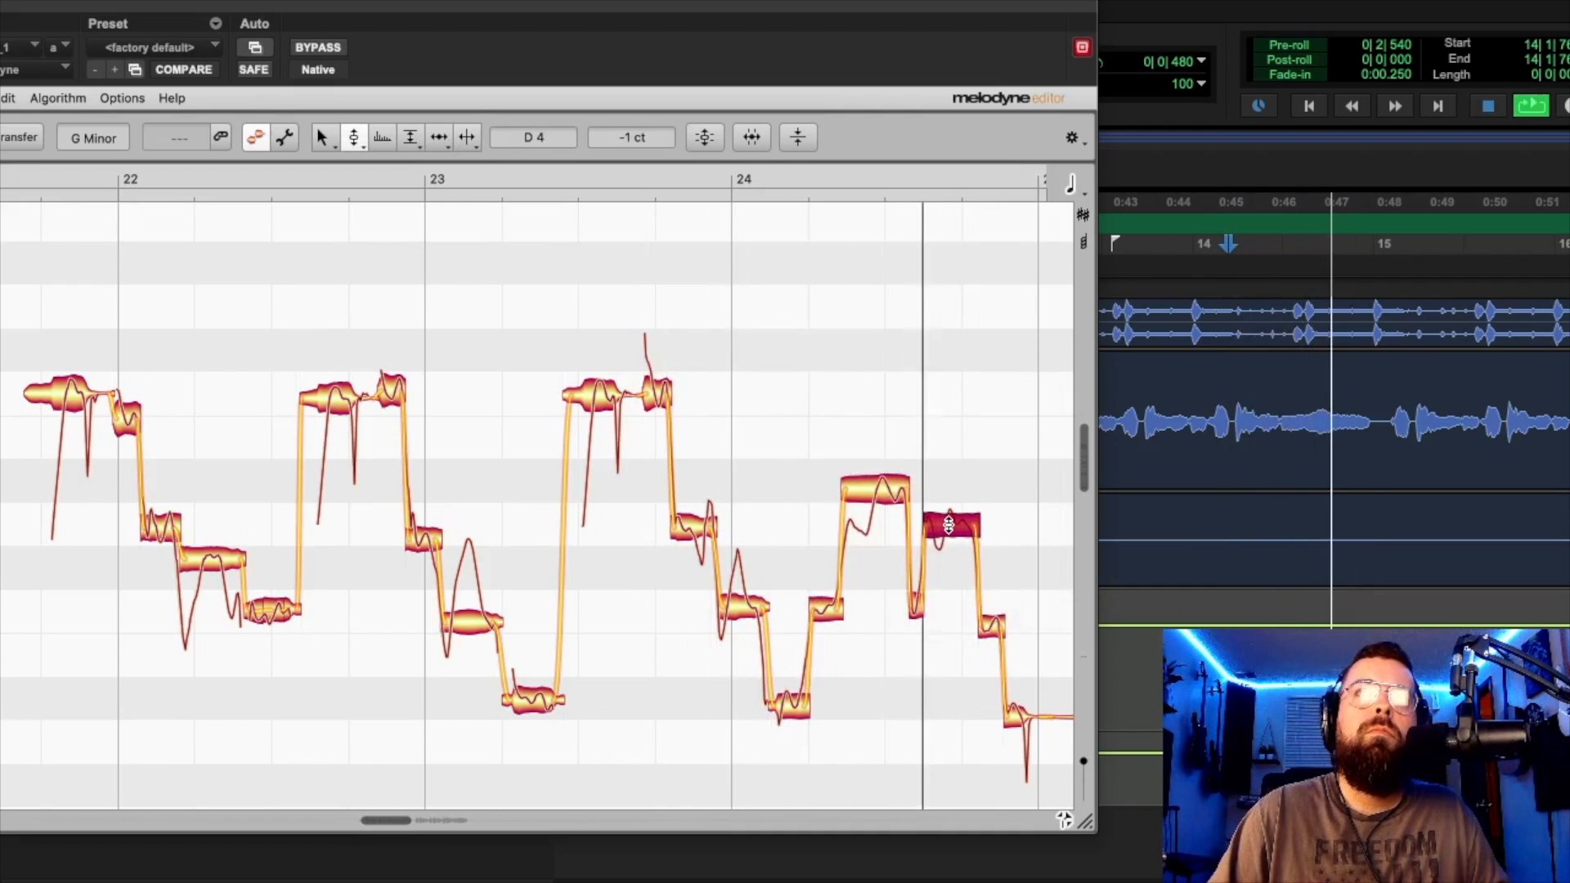
# Set the last two notes of the bar 24 phrase to C 4 and to Bb 3 at -2 ct, and play the phrase.
pyautogui.click(997, 619)
pyautogui.click(1018, 710)
pyautogui.press('space')
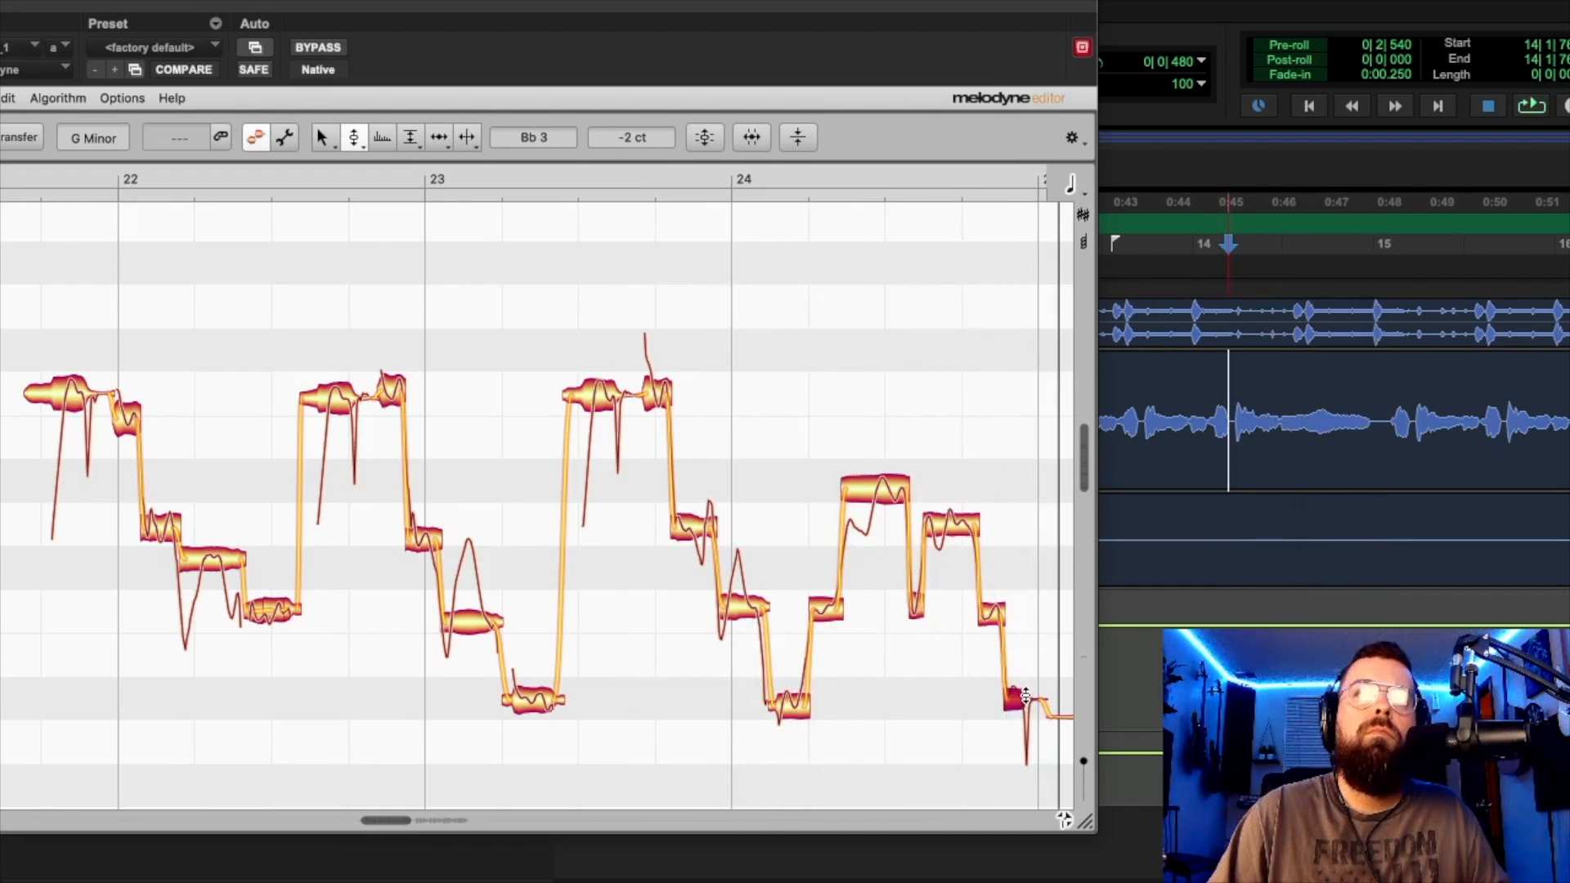
pyautogui.press('space')
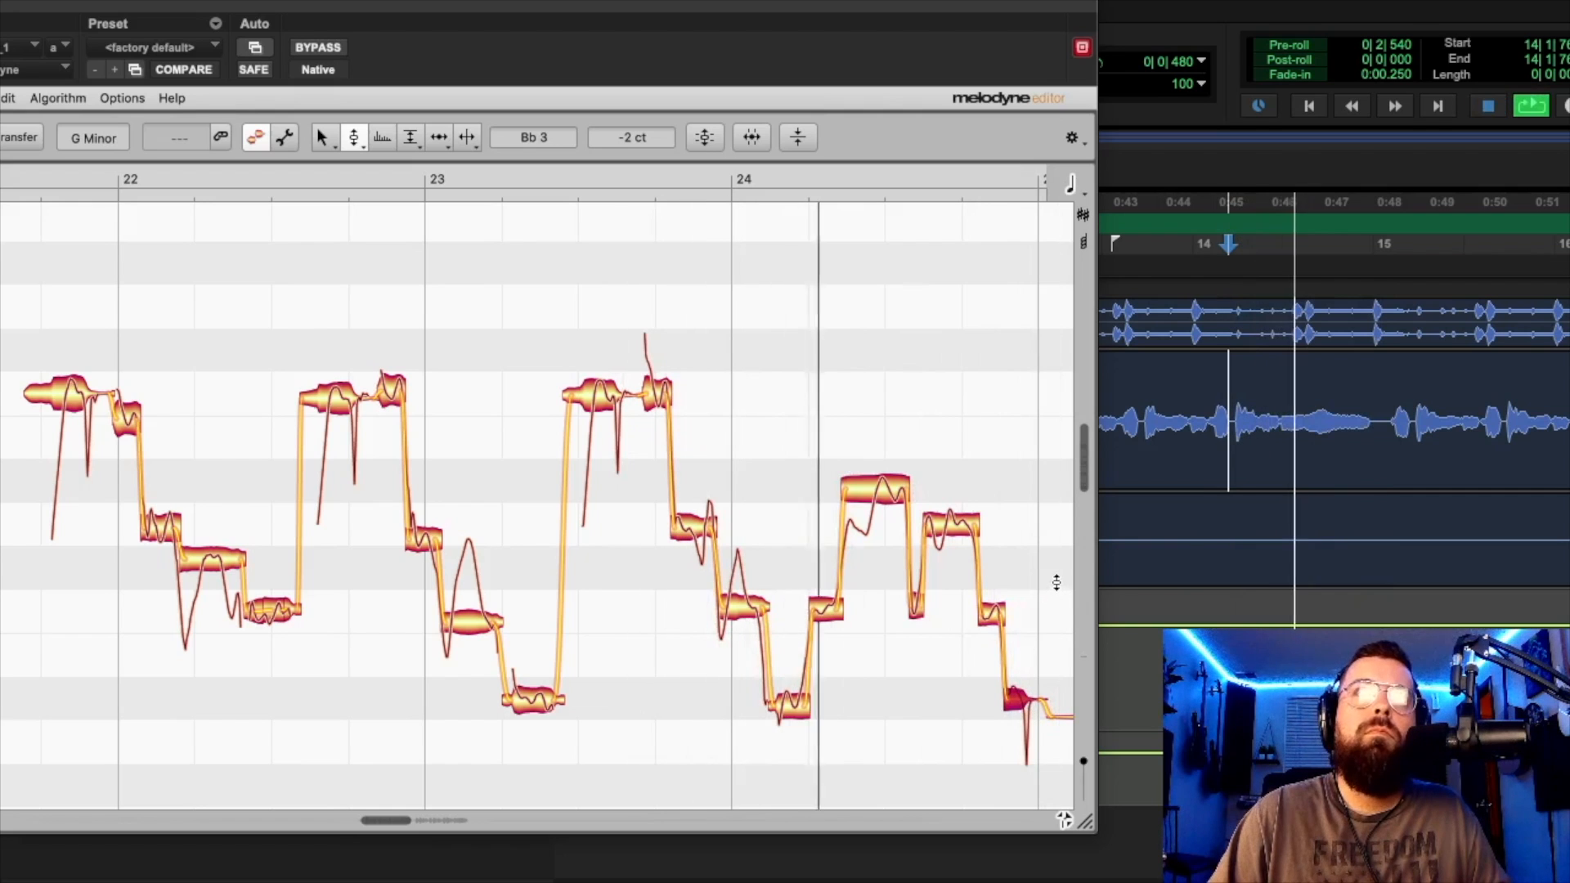
pyautogui.press('space')
# Select LIZ LEAD_1 from 13|1|055 to 15|1|177, compare its playback with and without Melodyne bypassed, and close the plug-in window.
pyautogui.moveTo(1382, 419); pyautogui.dragTo(1247, 418)
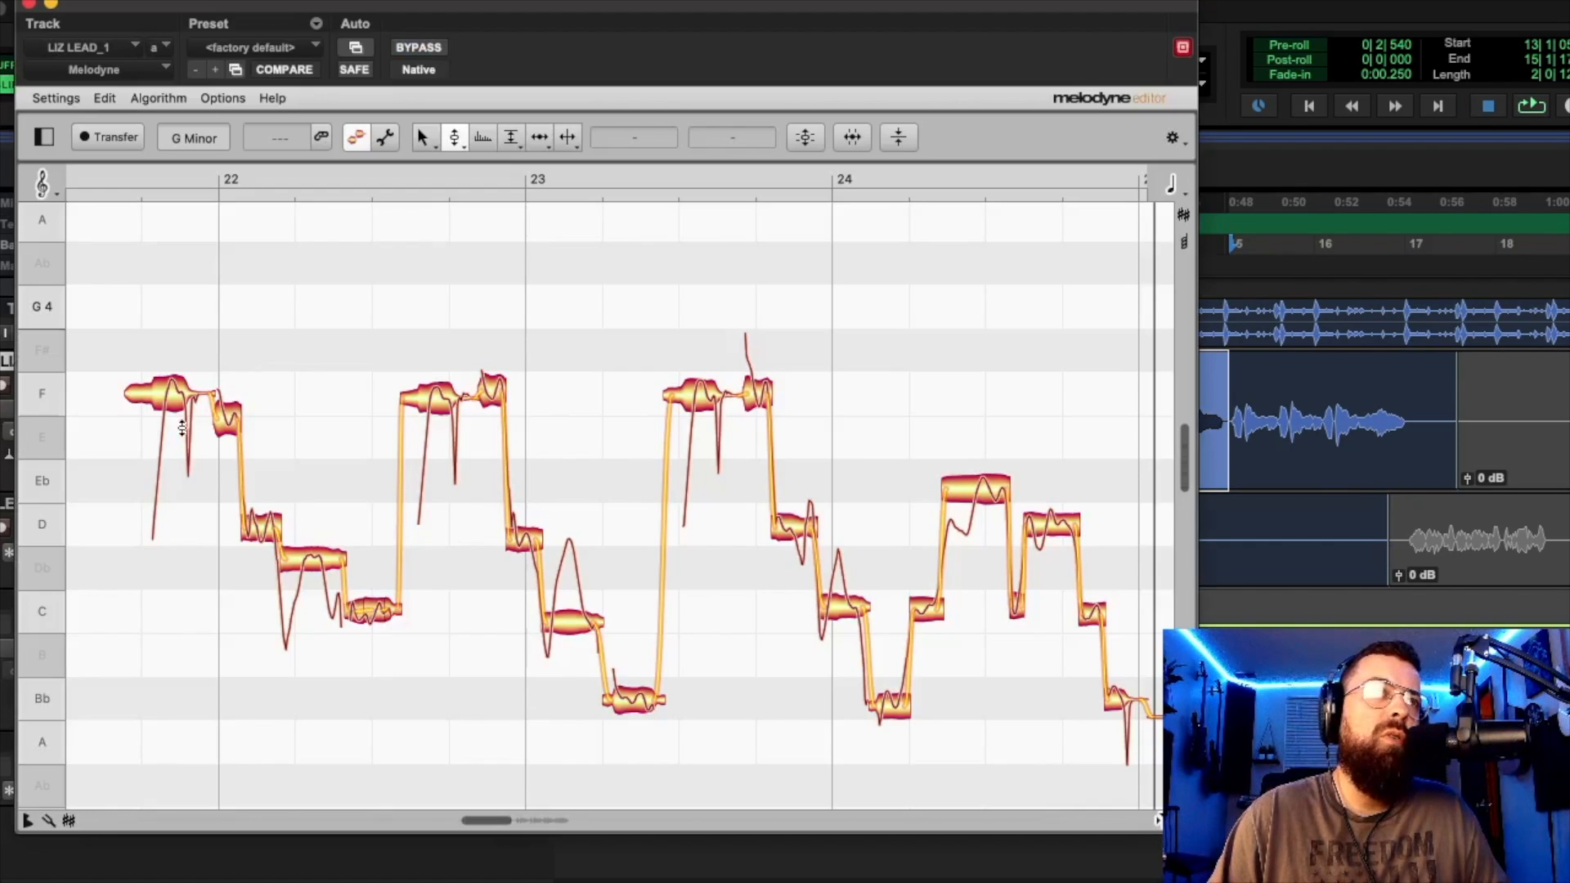
pyautogui.press('space')
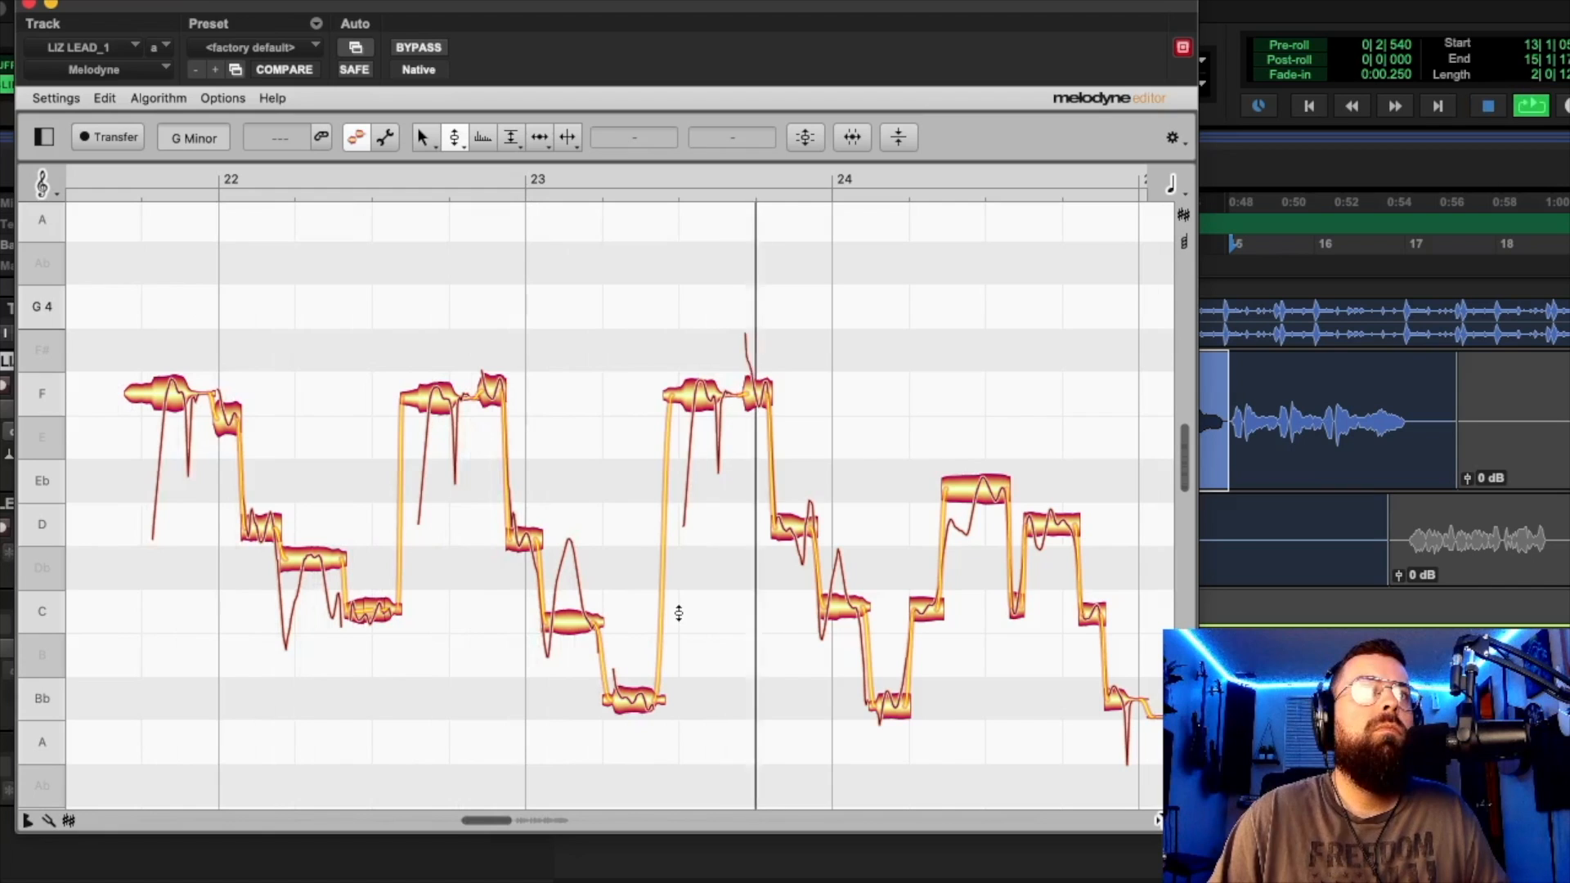
pyautogui.click(427, 51)
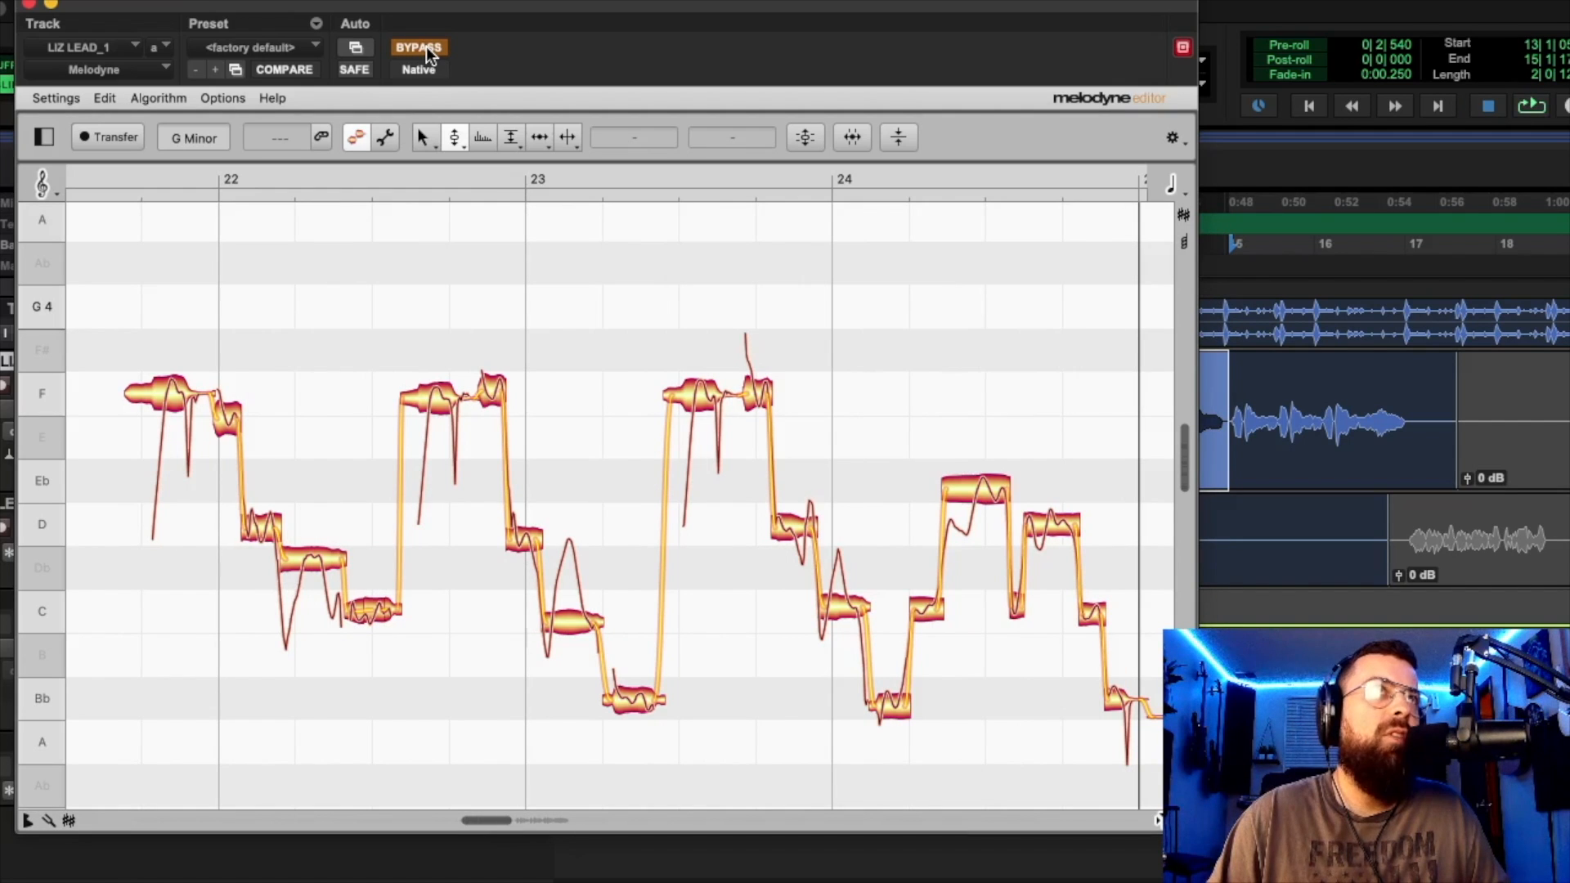
pyautogui.click(419, 47)
pyautogui.press('space')
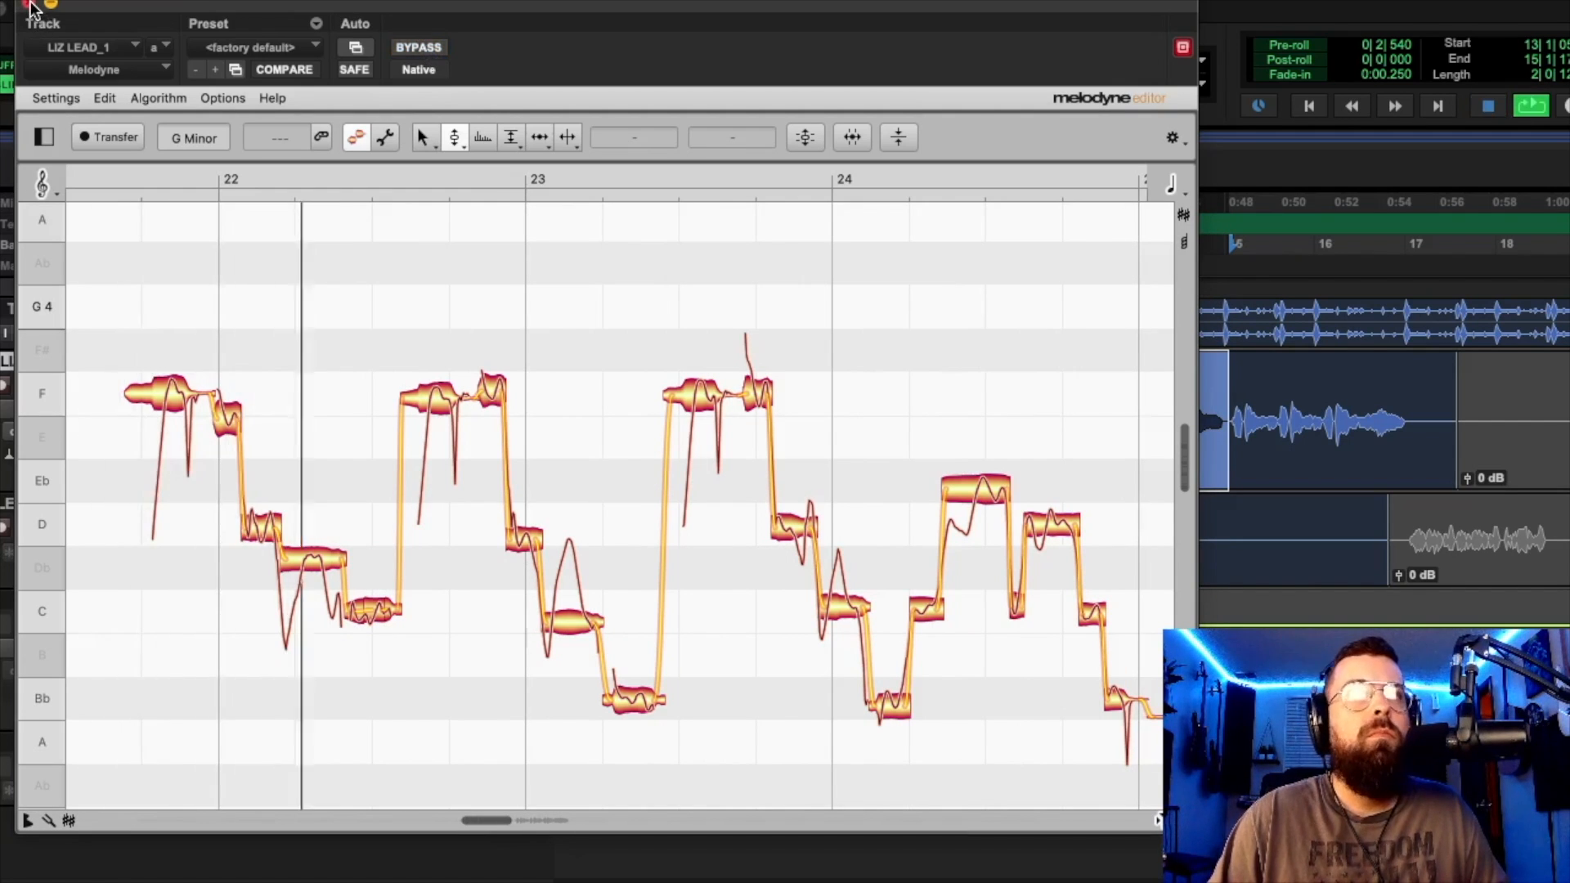
pyautogui.click(27, 4)
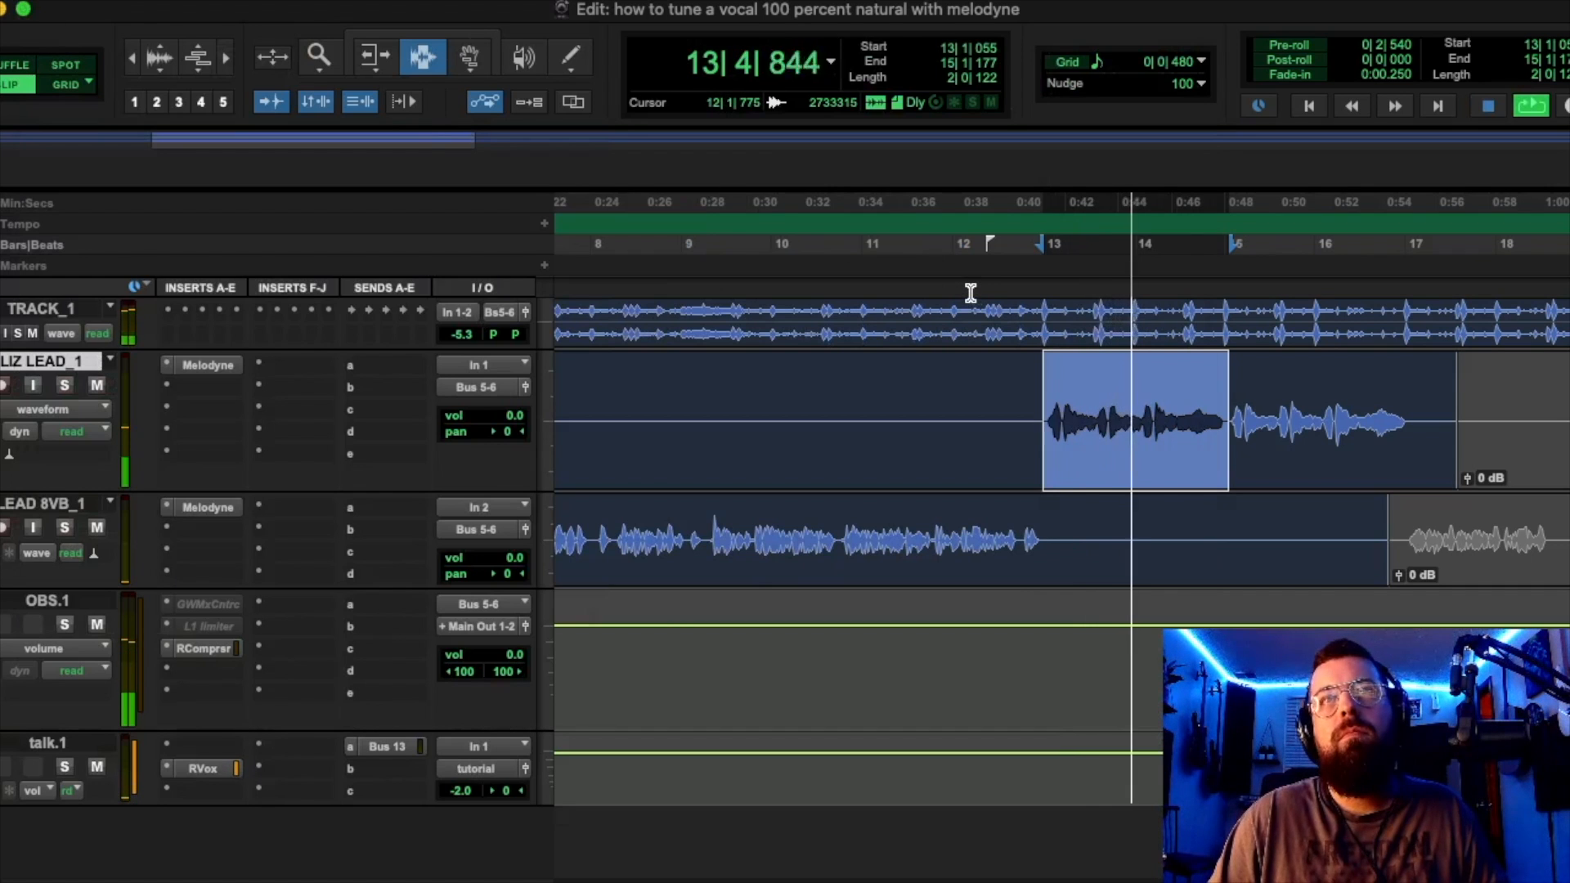